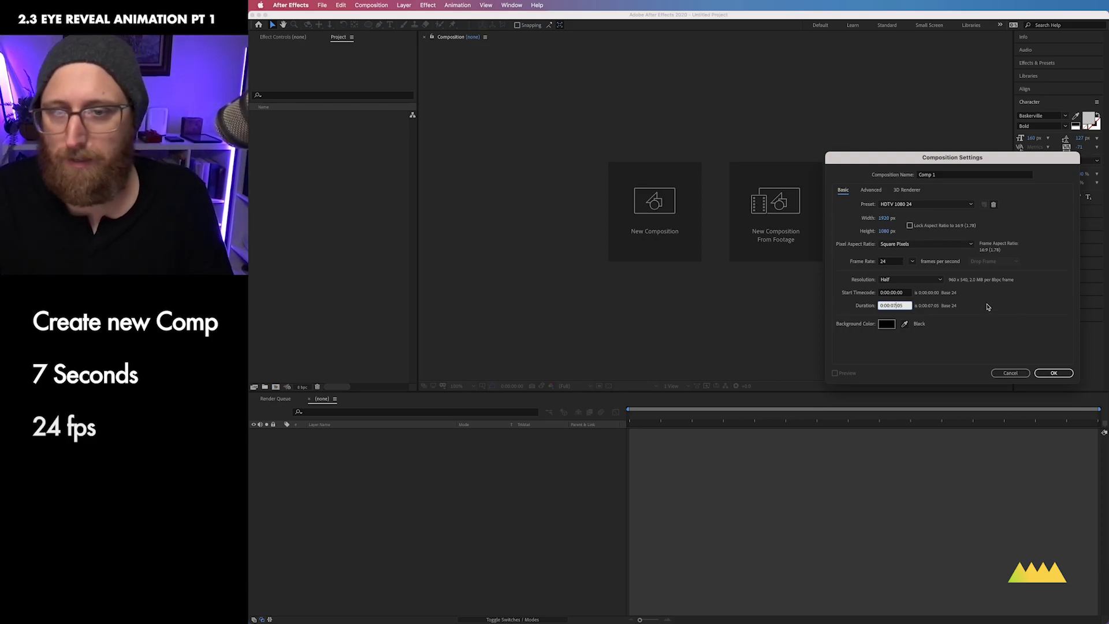
Name the new composition "Eye Reveal" and create it.
left_click(951, 176)
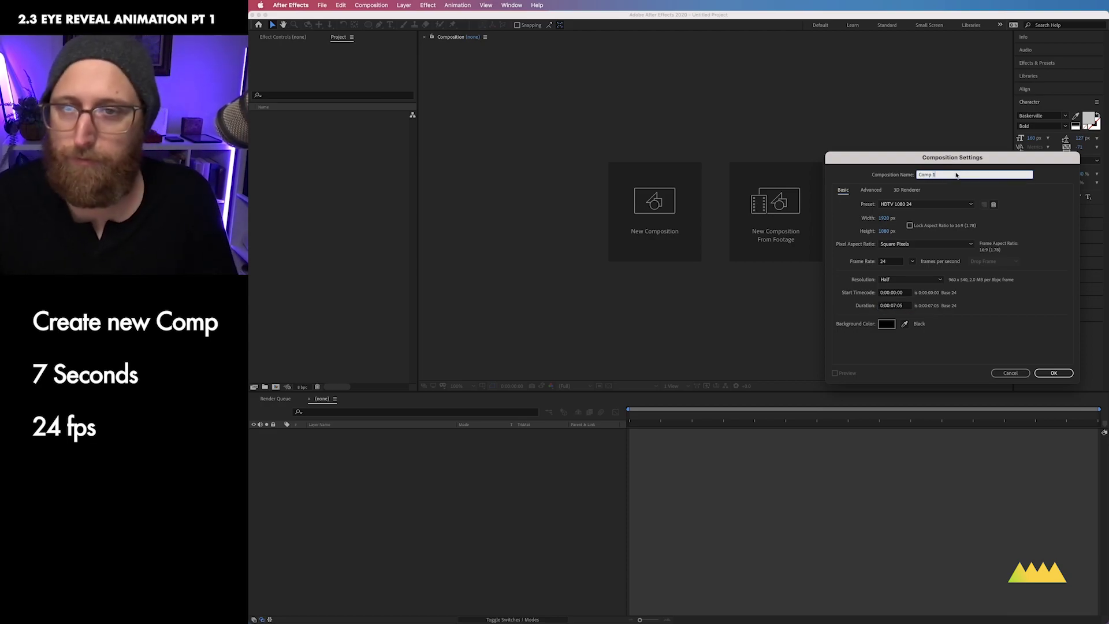
type("Eye Re")
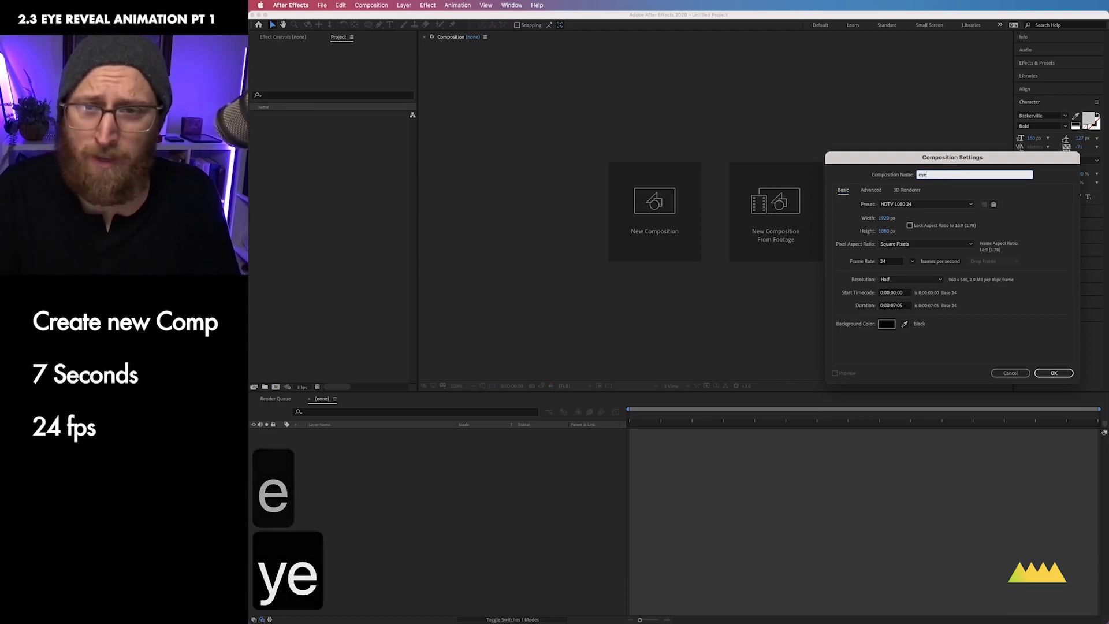
key("BackSpace")
key("BackSpace")
type("Reveal")
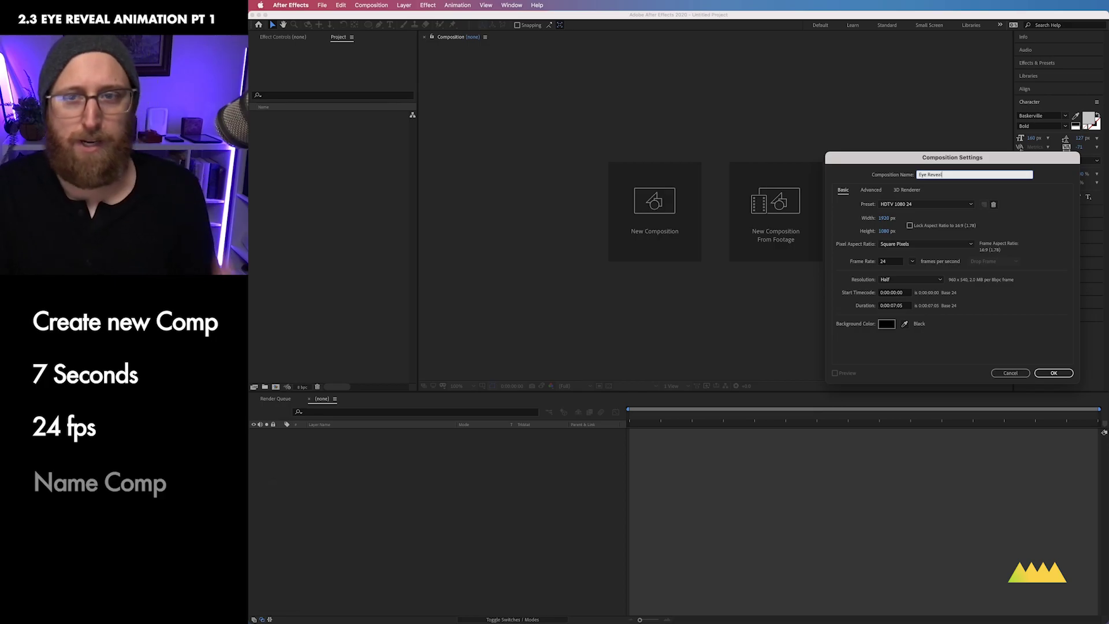
key("Return")
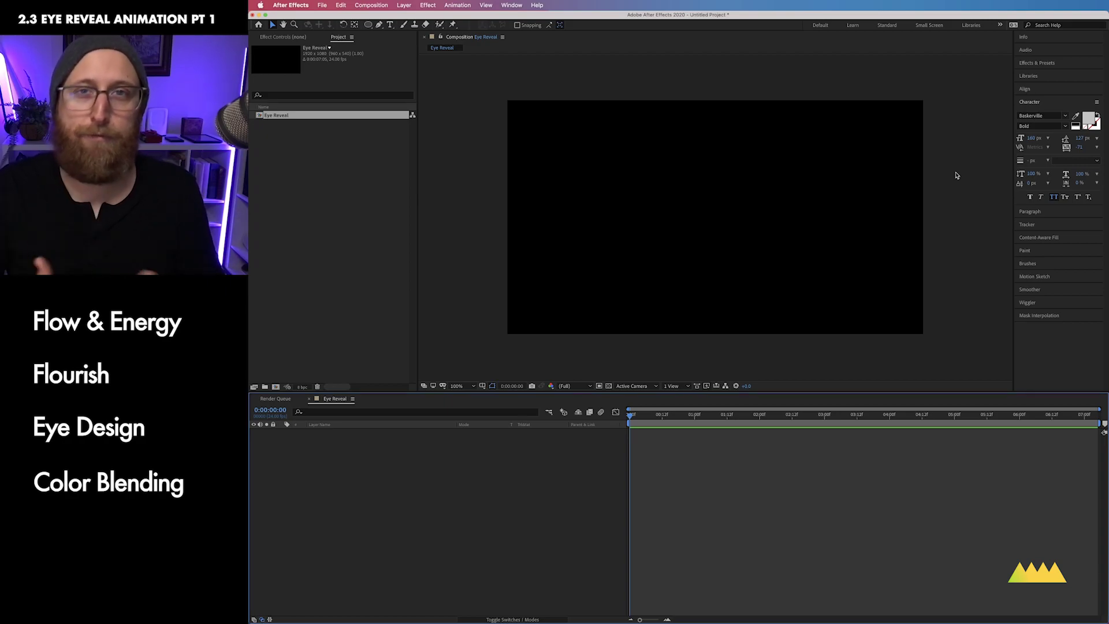
Show the title/action safe guides and draw a medium circle centred in the composition with the Ellipse tool.
left_click(368, 24)
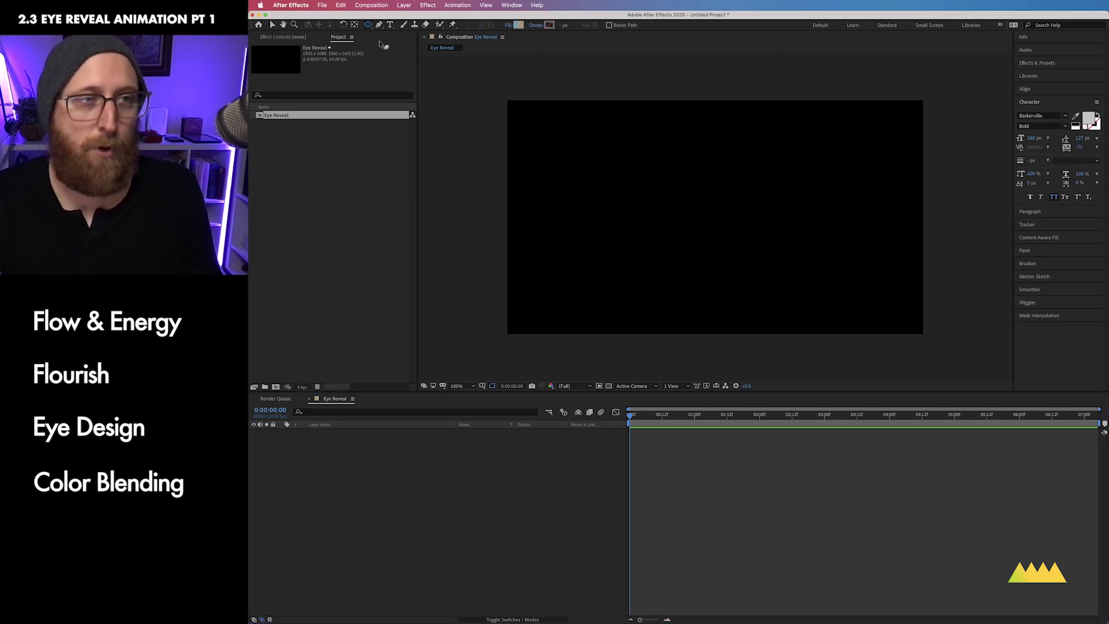
left_click(482, 386)
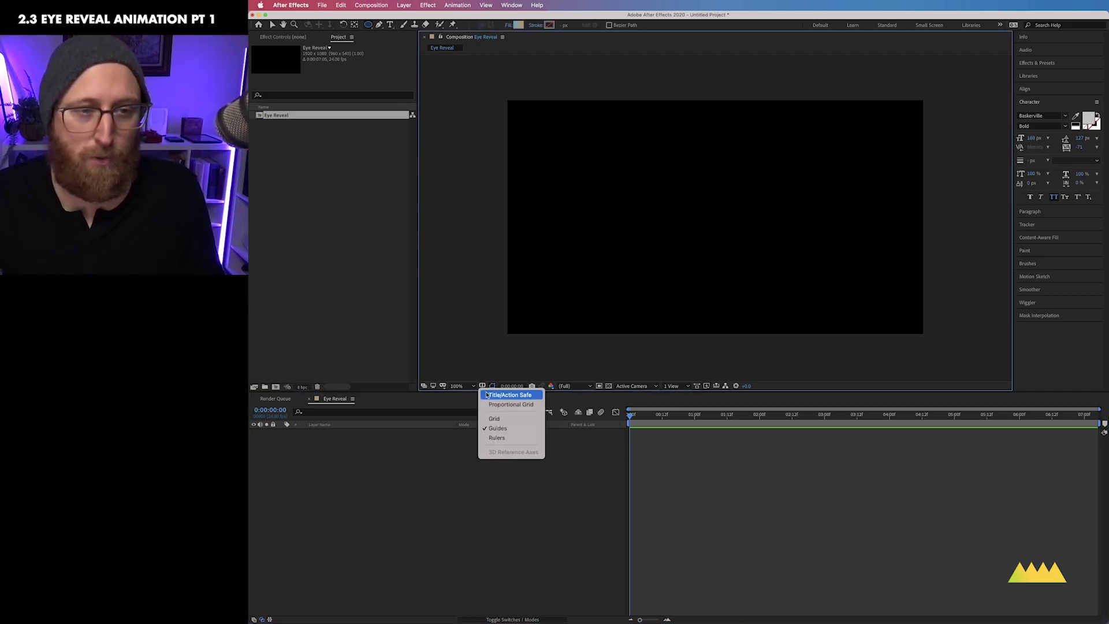
left_click(488, 396)
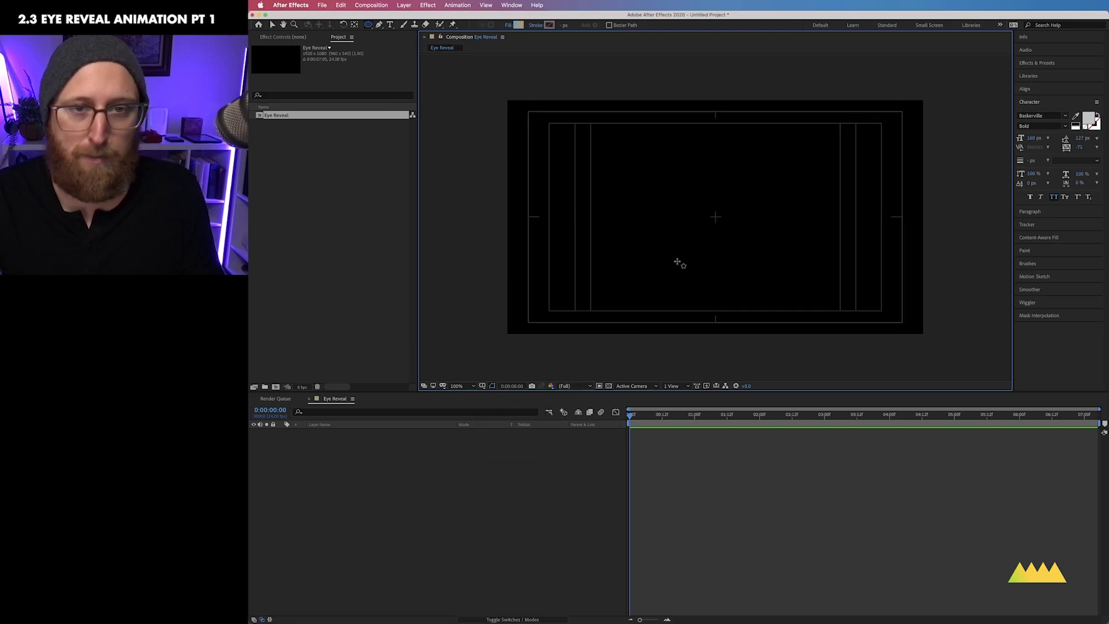
left_click(715, 217)
left_click_drag(715, 217, 728, 238)
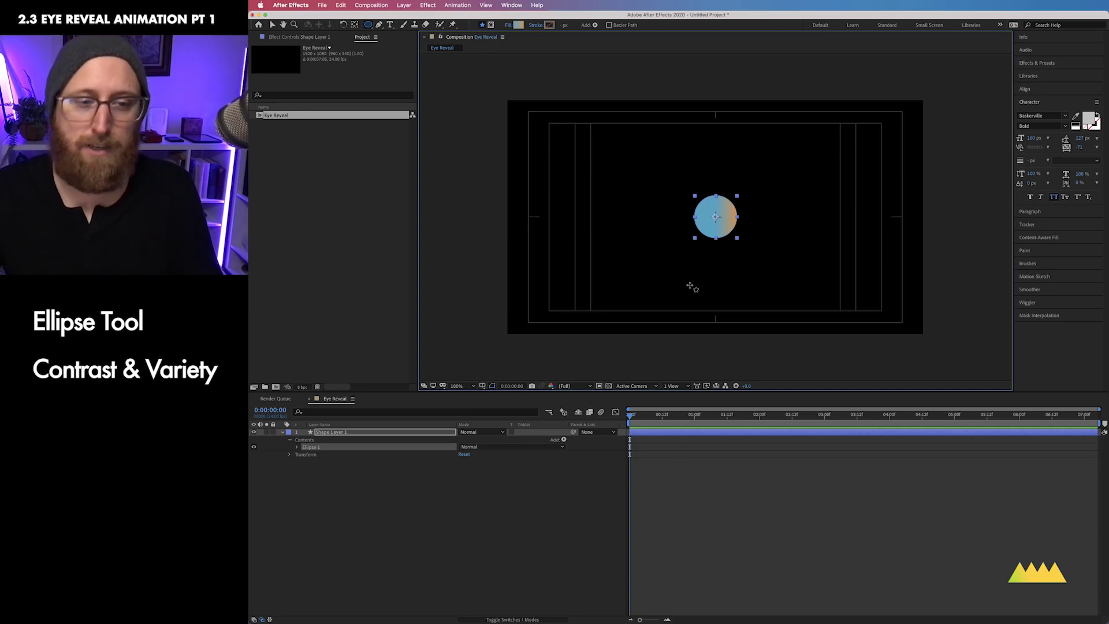
left_click(451, 528)
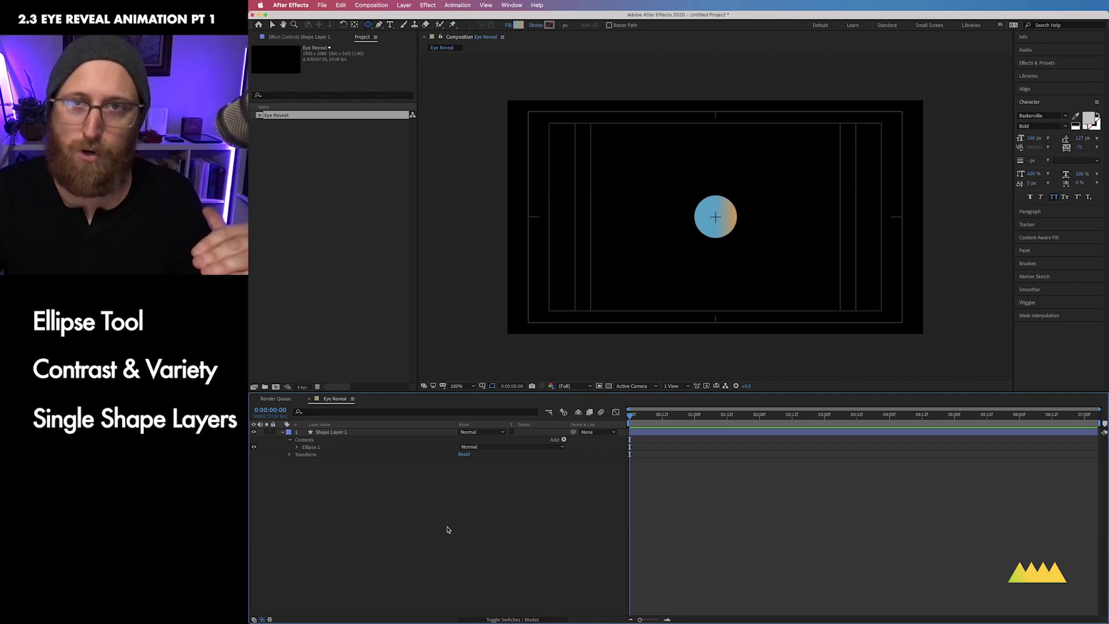
Draw a small circle on the central circle's lower-right edge and a mid-sized one at its lower left, each on its own shape layer.
mouse_move(735, 233)
left_mouse_down()
mouse_move(748, 247)
mouse_move(741, 235)
left_mouse_up()
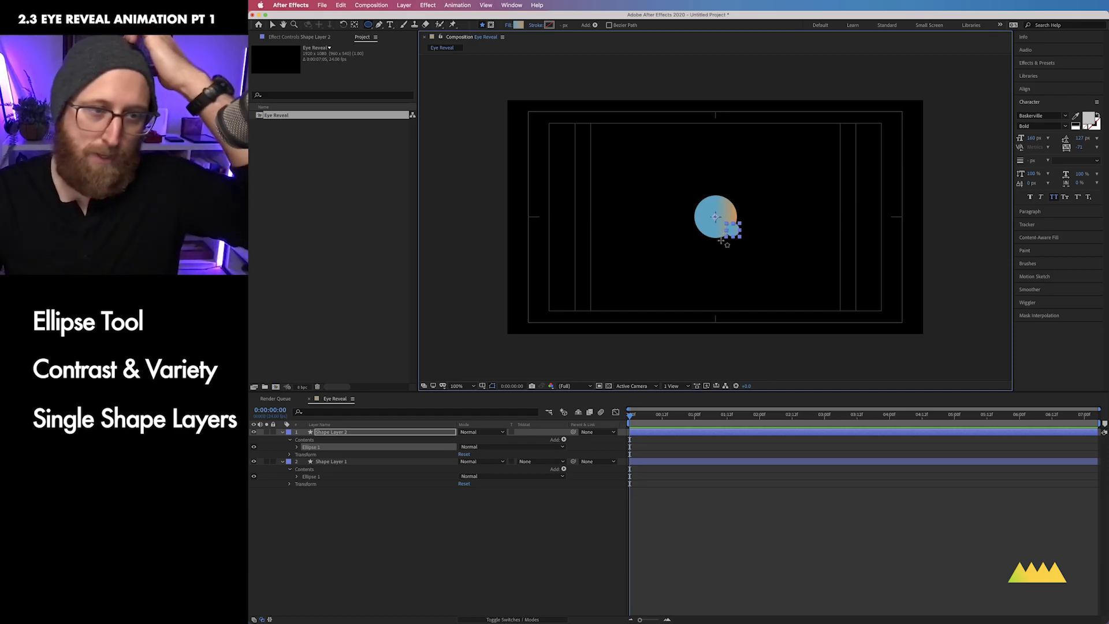
left_click(341, 532)
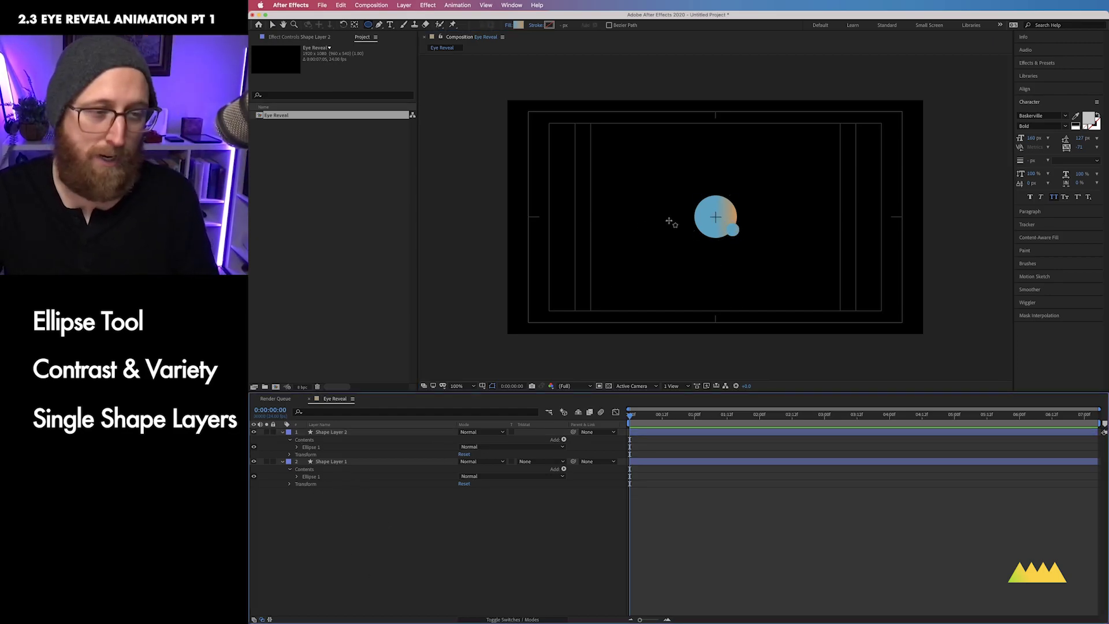
left_click_drag(685, 231, 696, 252)
key("space")
left_click(446, 507)
key("space")
left_click(296, 565)
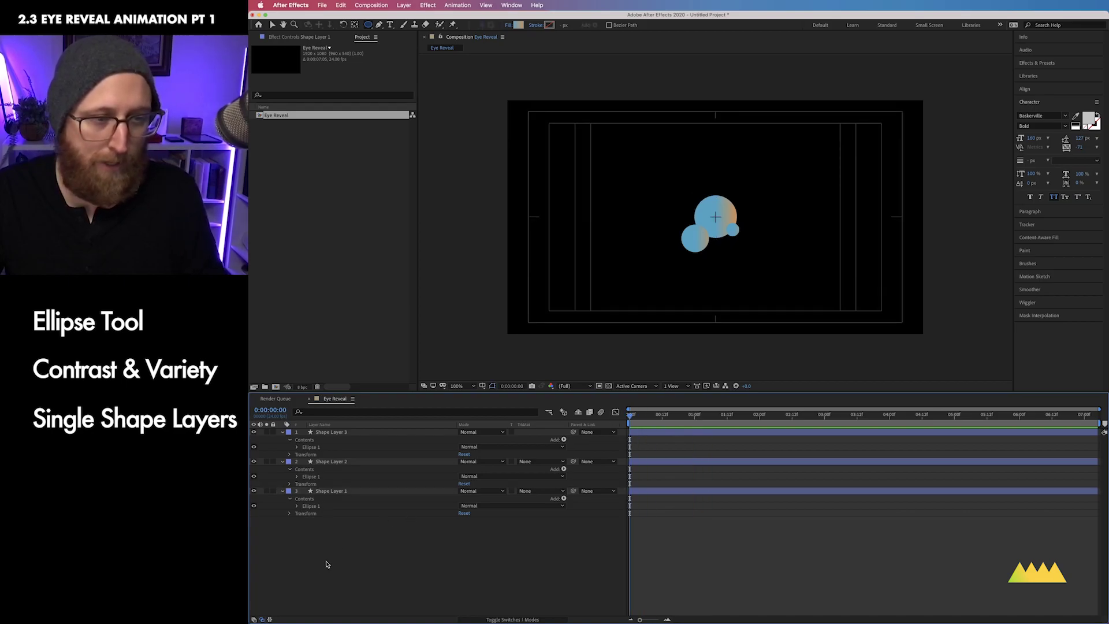
Add two small circles along the central circle's upper edge and a large circle below the cluster, each on a separate shape layer.
left_click_drag(704, 173, 746, 211)
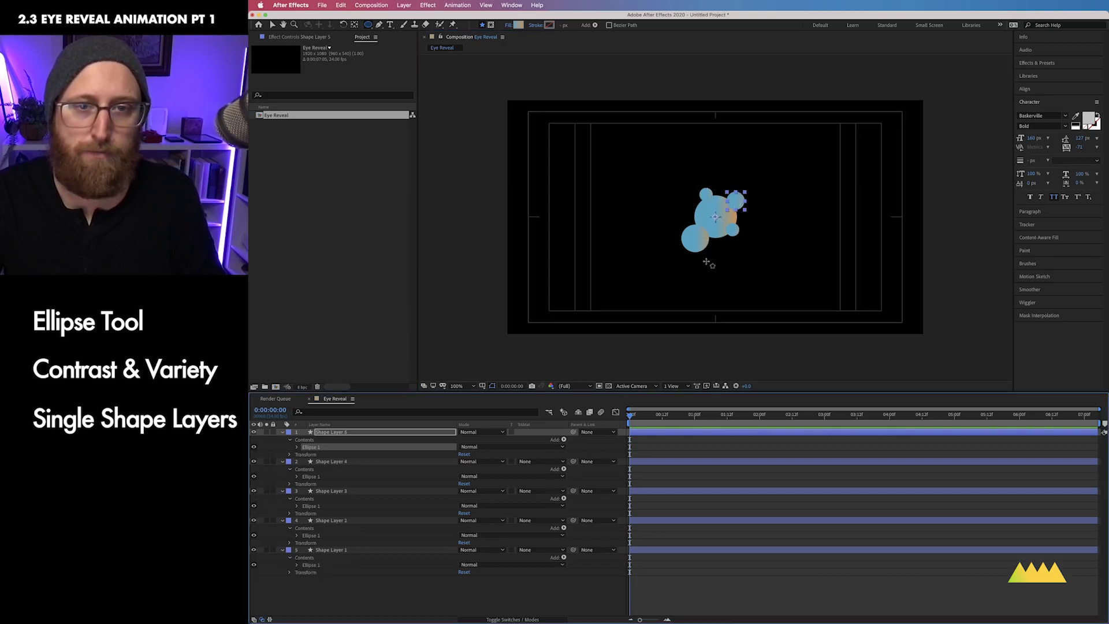
key("super+z")
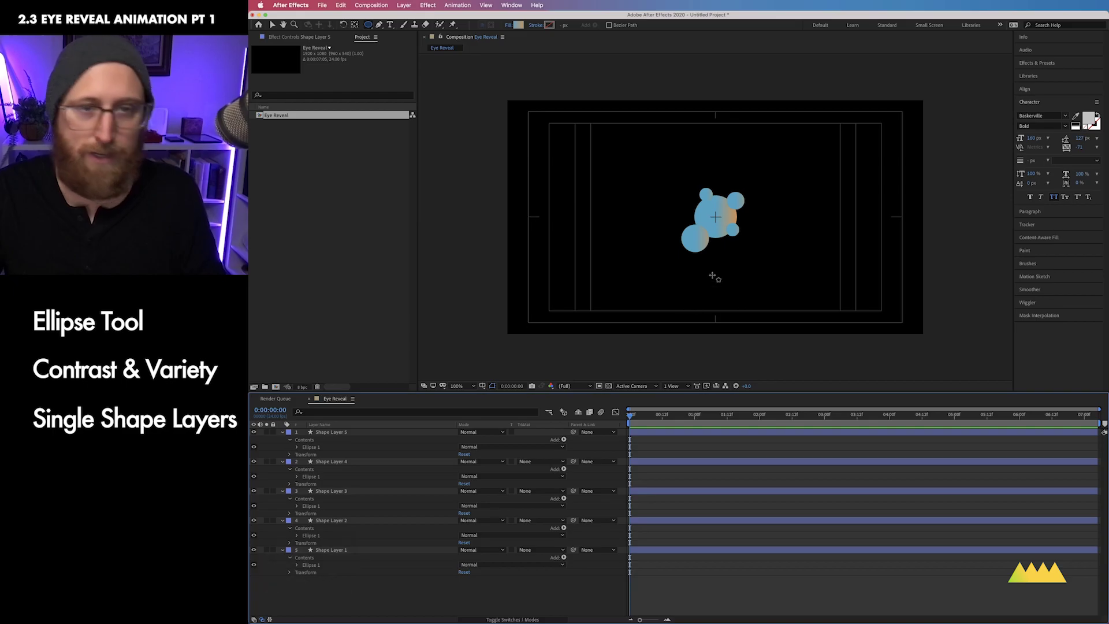
left_click(715, 253)
left_click_drag(715, 253, 704, 280)
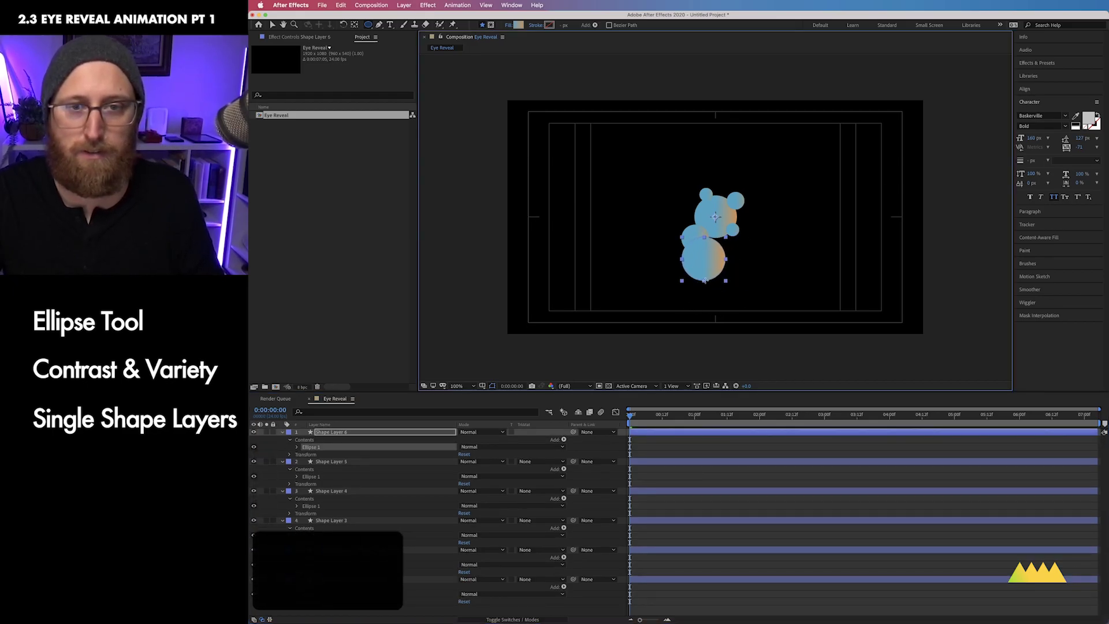
left_click(700, 445)
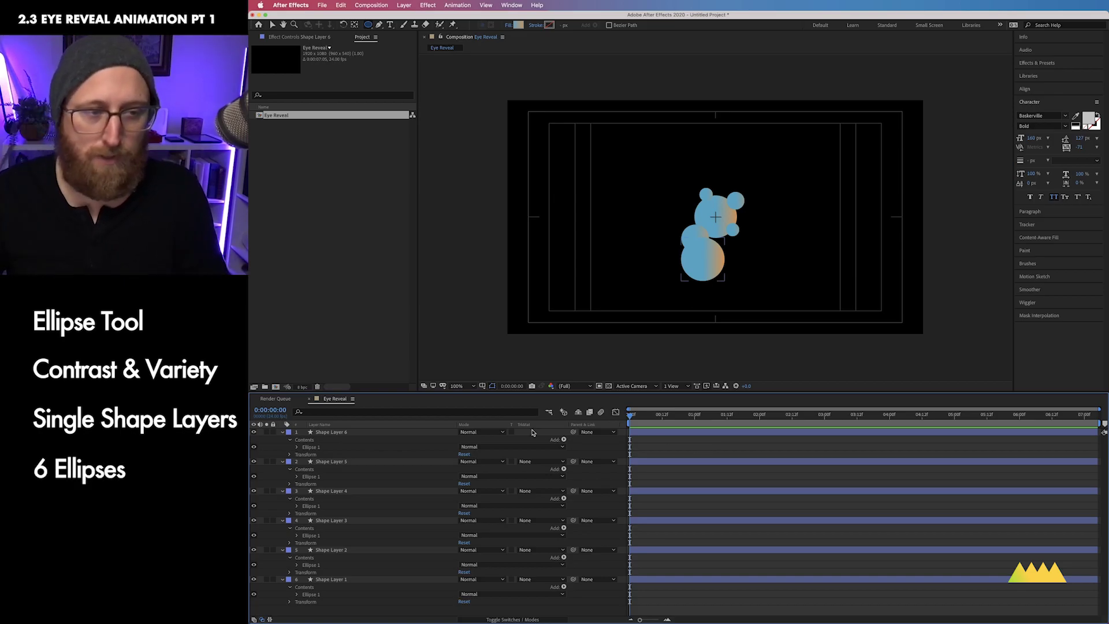
Collapse the properties of all six shape layers together and deselect the layers.
left_click(340, 433)
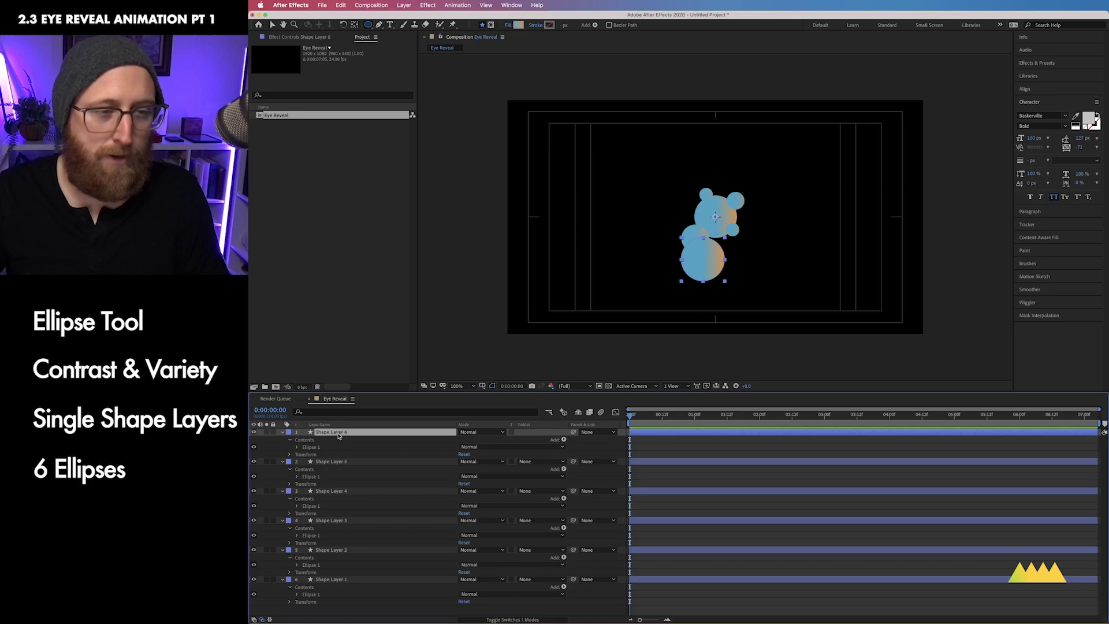
left_click(356, 582, "shift")
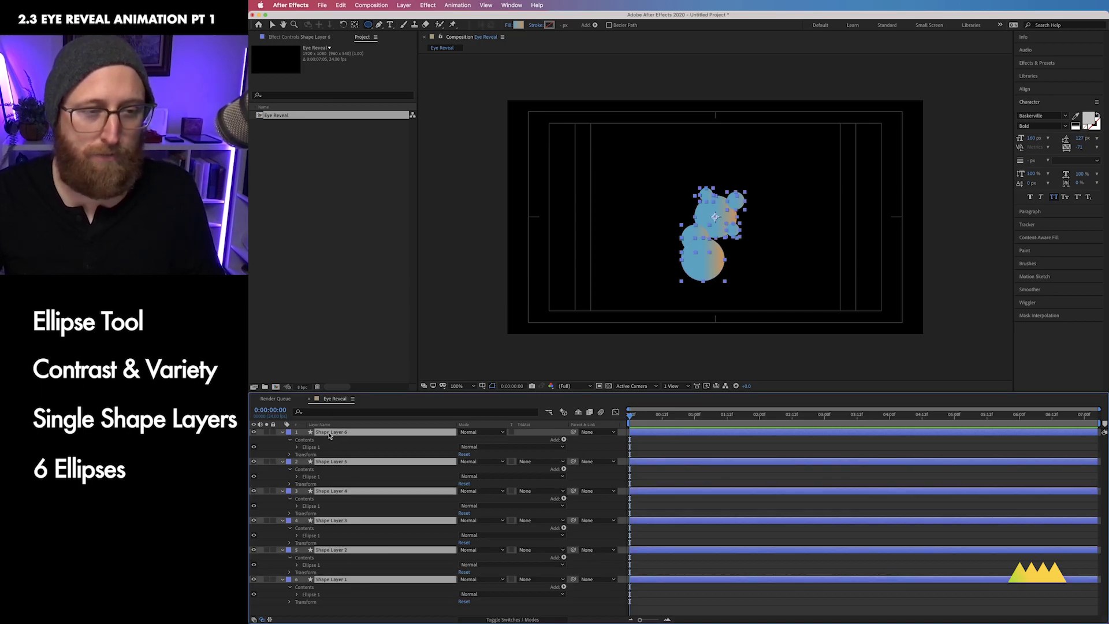
left_click(337, 433)
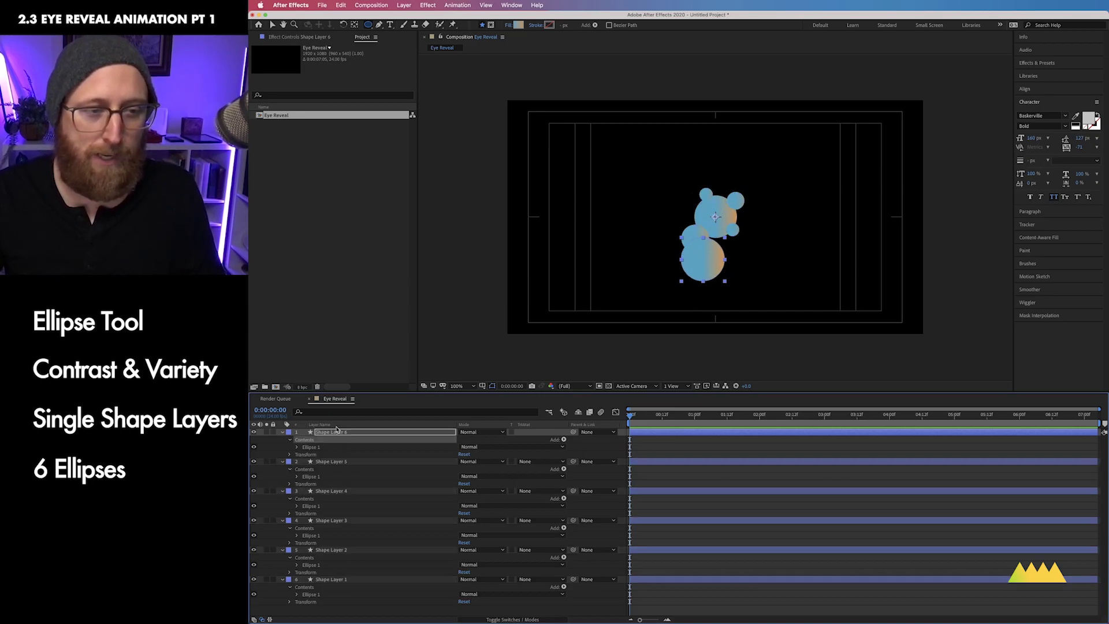
left_click(340, 580, "shift")
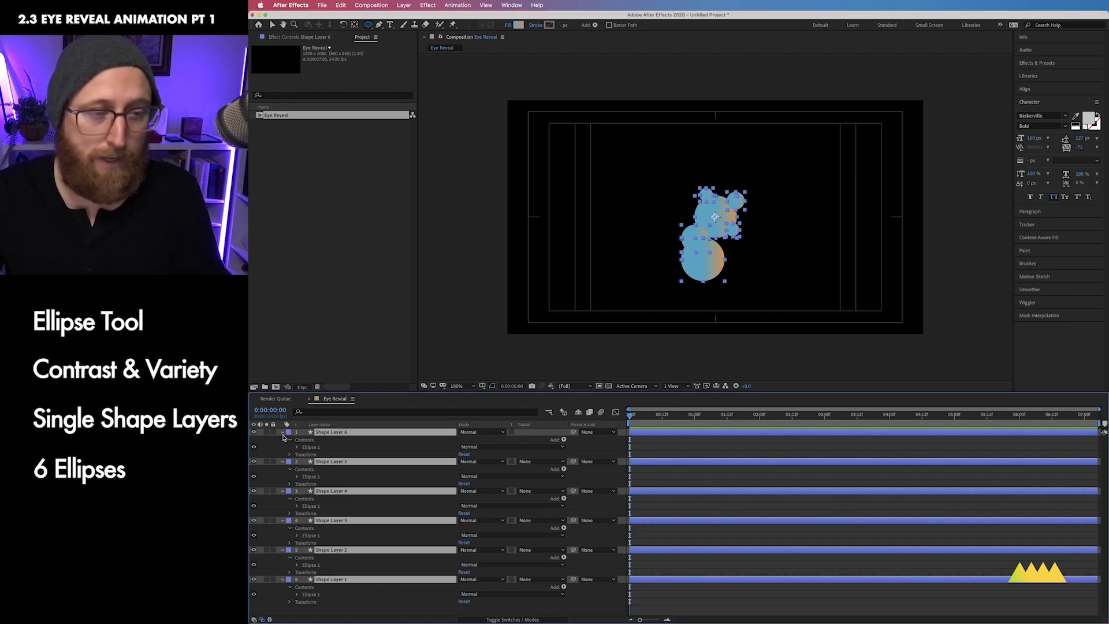
left_click(283, 433)
left_click(391, 523)
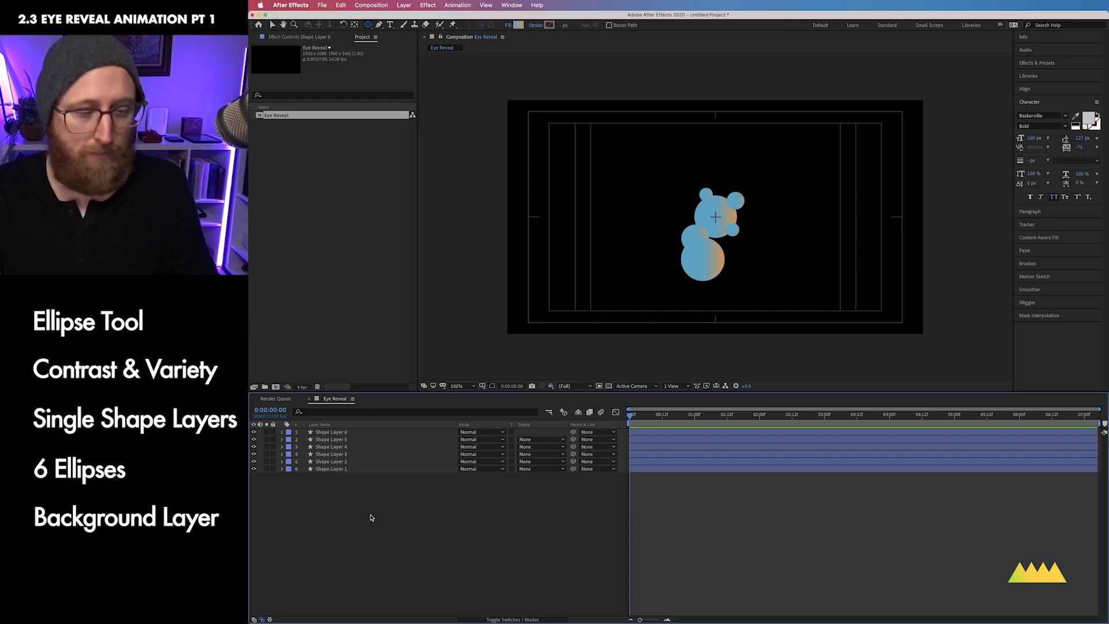
right_click(371, 518)
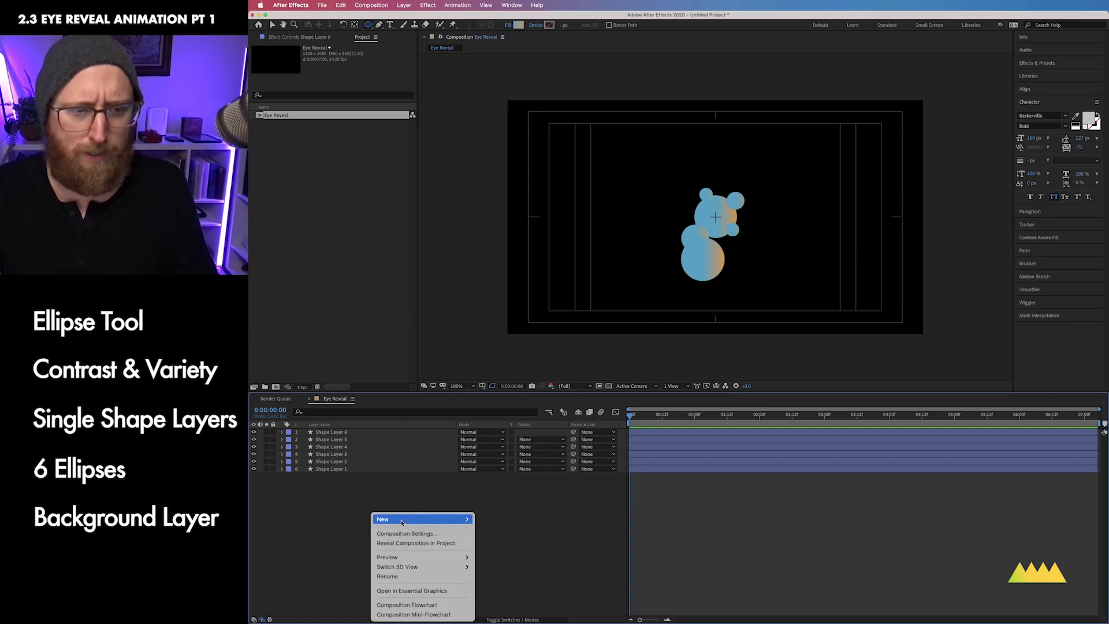
mouse_move(402, 523)
left_click(496, 538)
left_click(402, 6)
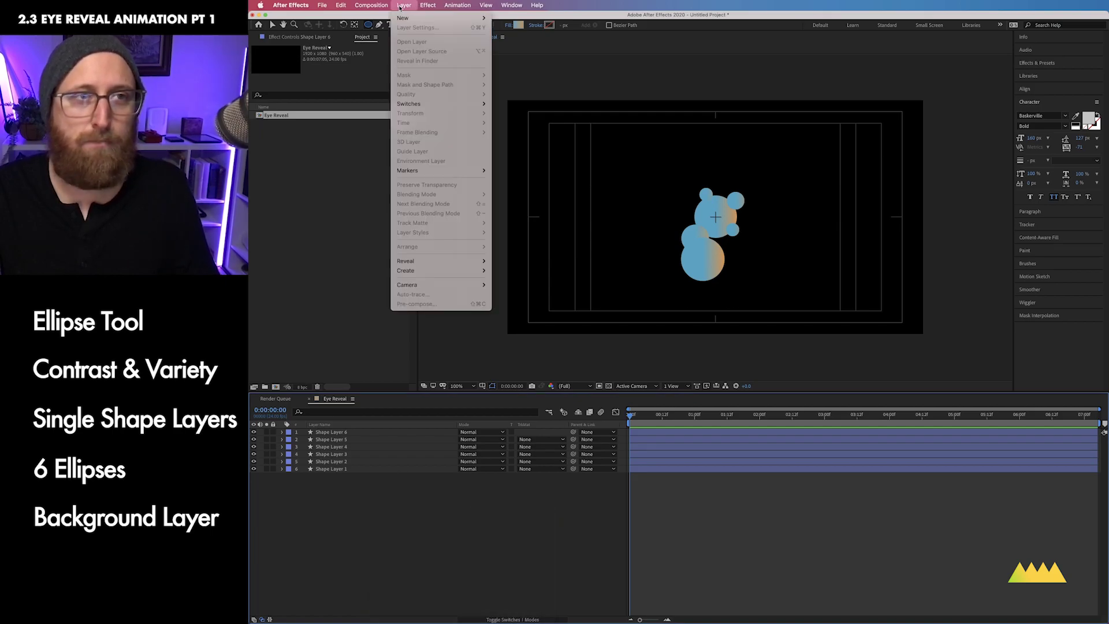
mouse_move(451, 18)
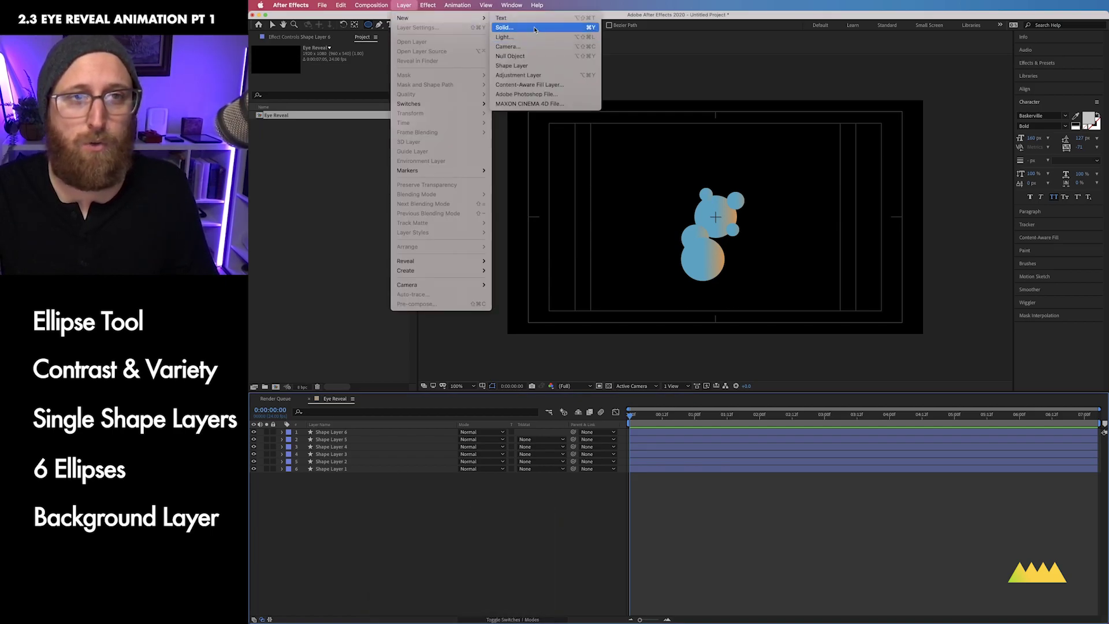
left_click(469, 554)
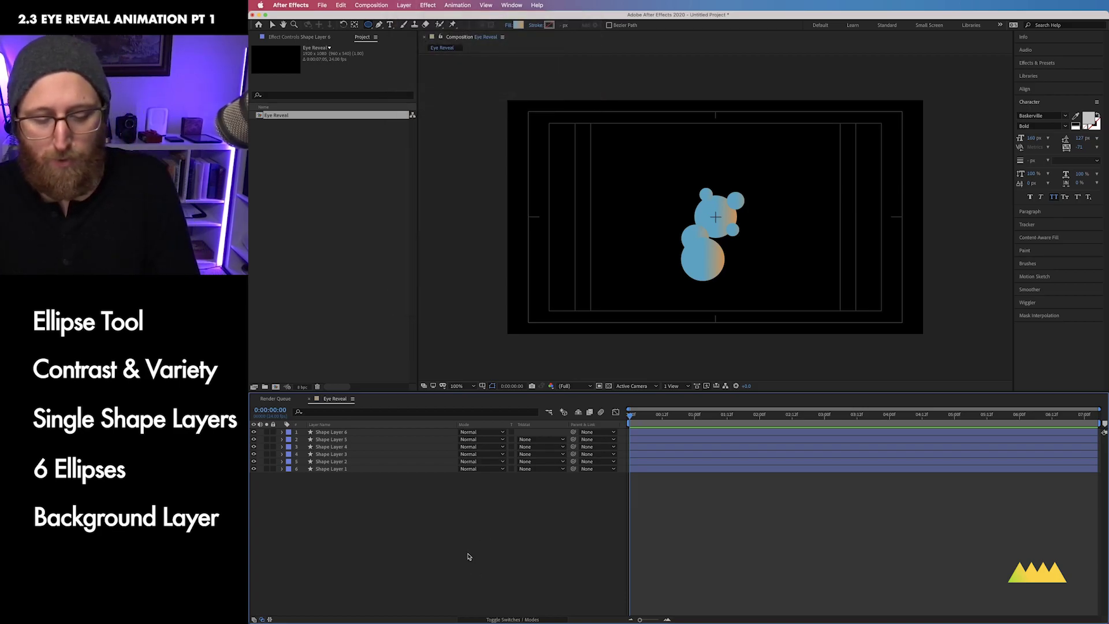
Create a new black solid layer matched to the composition size.
key("super+y")
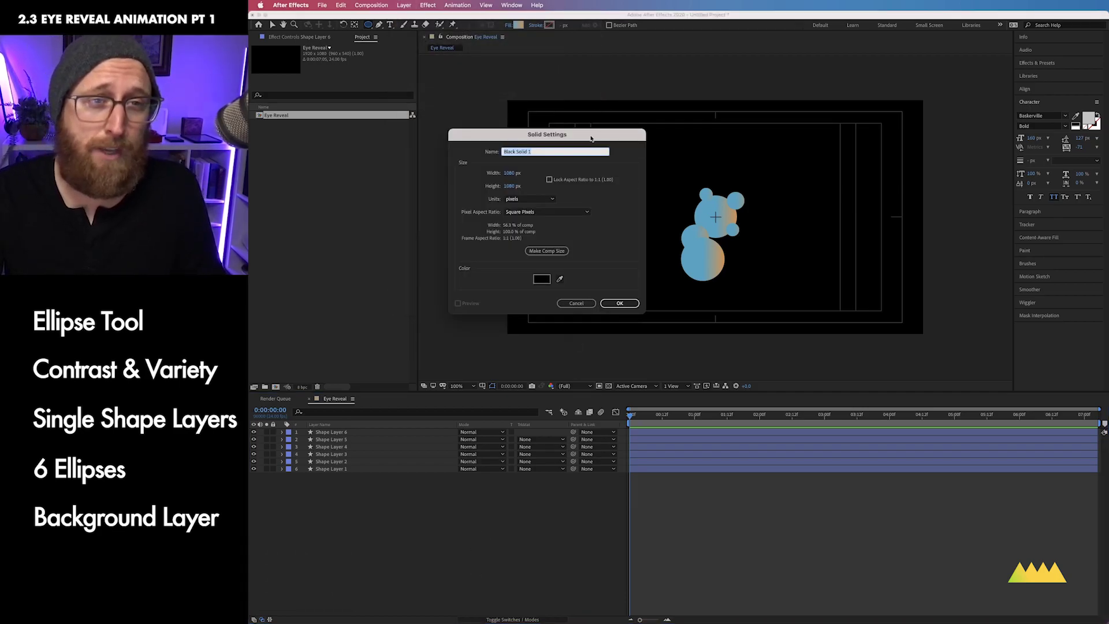
left_click_drag(592, 142, 866, 160)
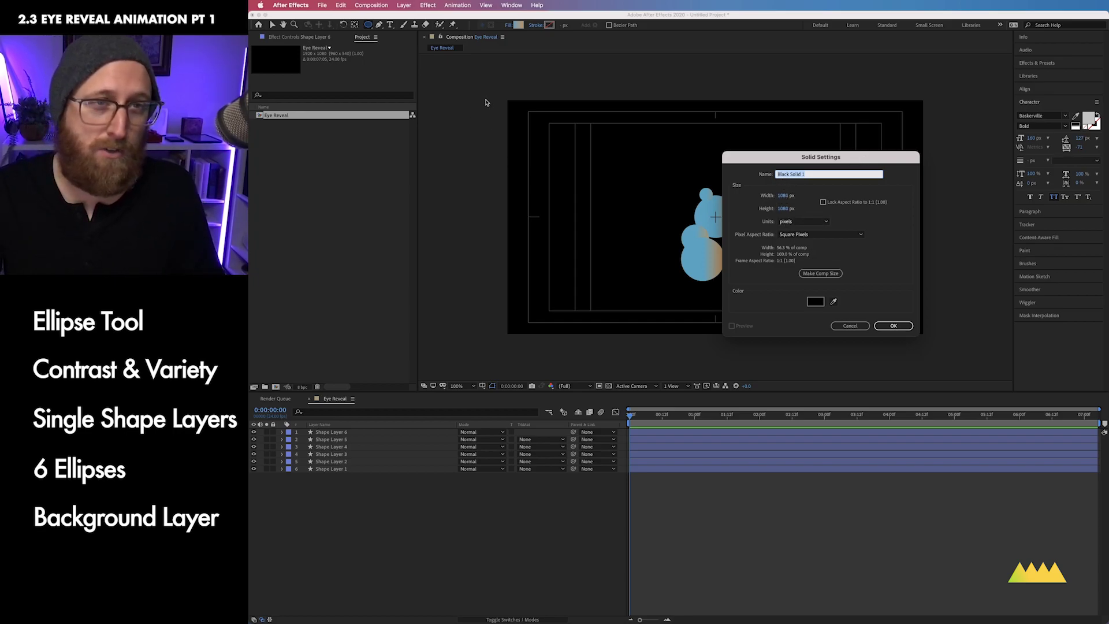
left_click_drag(799, 160, 799, 143)
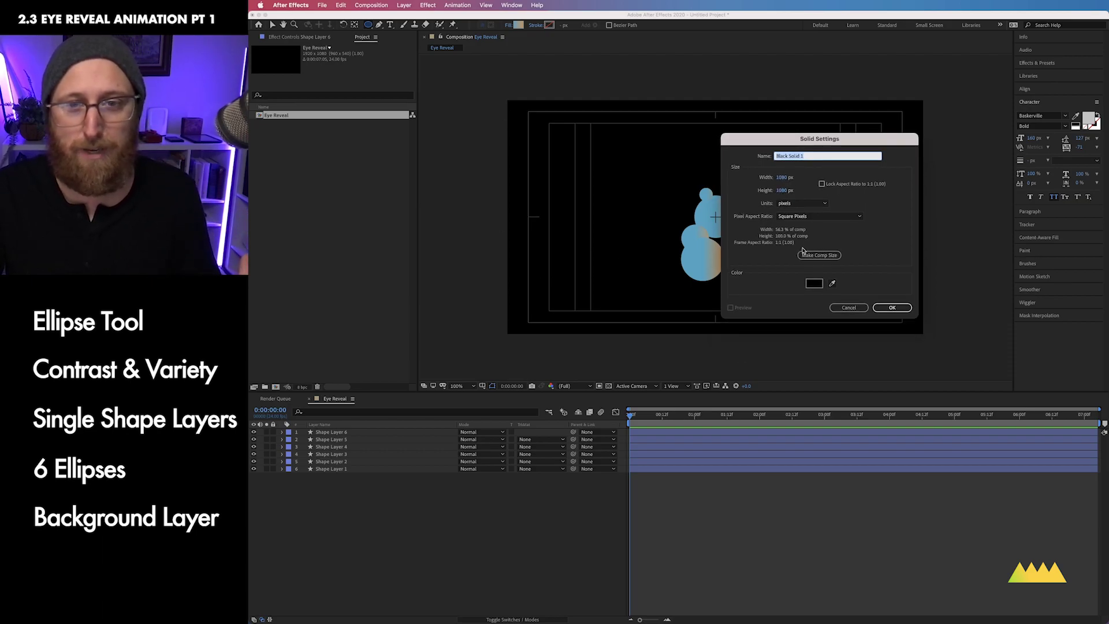
left_click(818, 256)
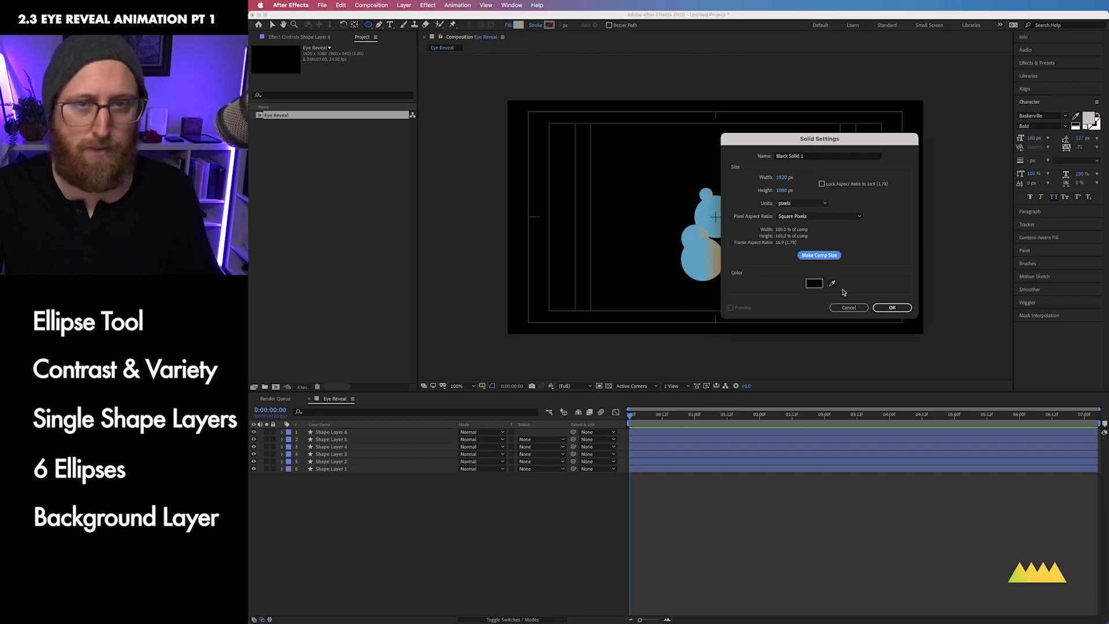
left_click(892, 307)
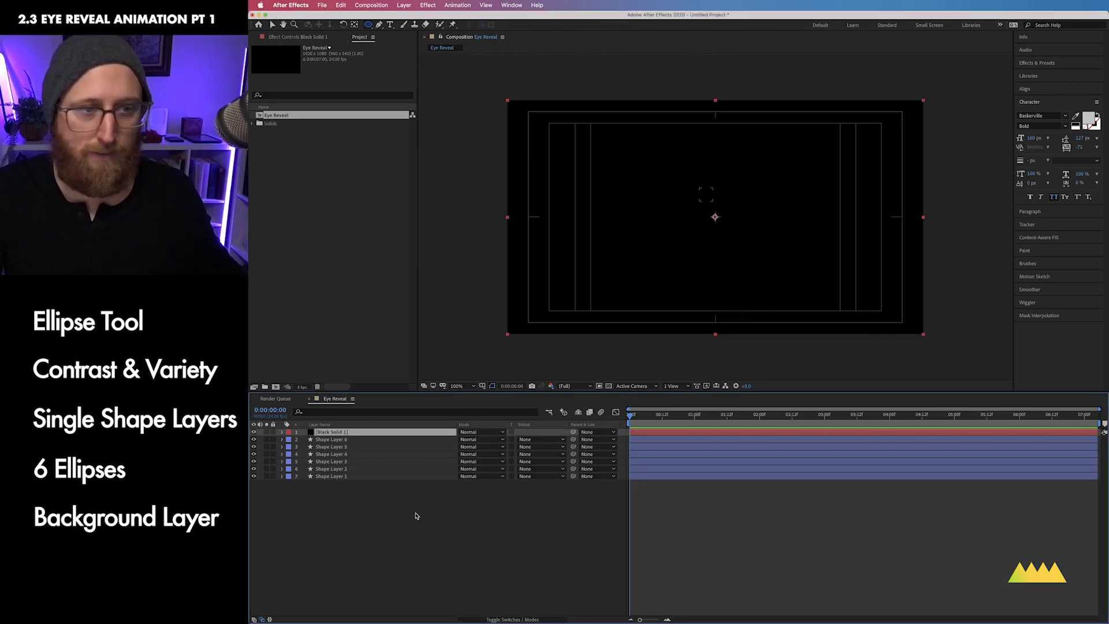
Move the black solid beneath all the shape layers as the background and keep it selected.
left_click(327, 557)
left_click(351, 433)
left_click_drag(351, 432, 391, 522)
left_click(391, 522)
left_click(366, 478)
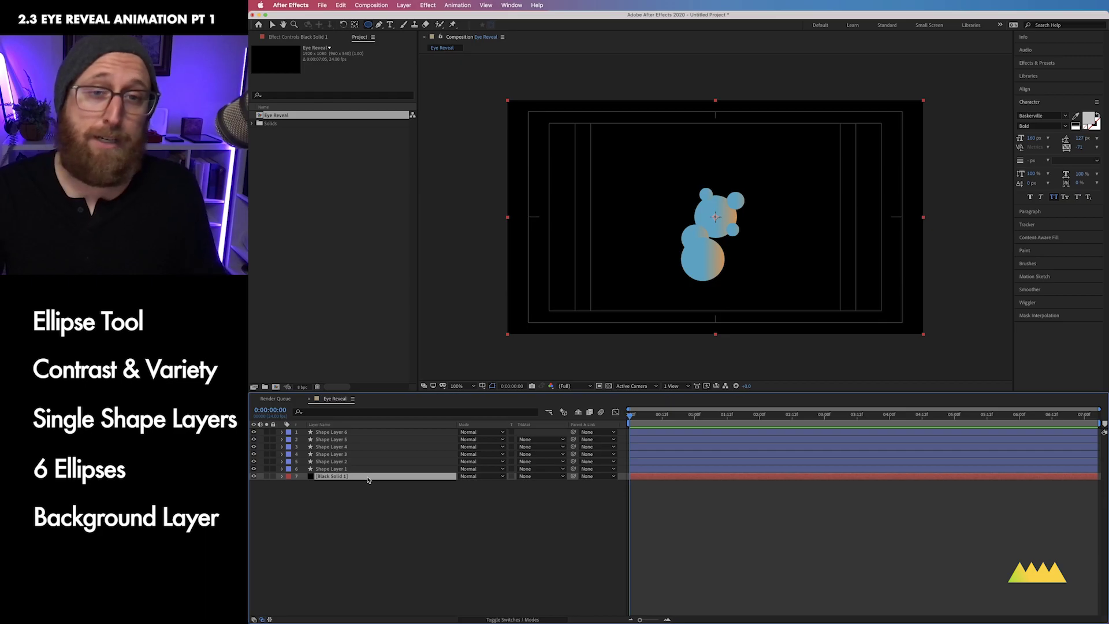
Apply the 4-Color Gradient effect to the black solid and shift its Point 1 slightly to about 218, 104.
left_click(428, 5)
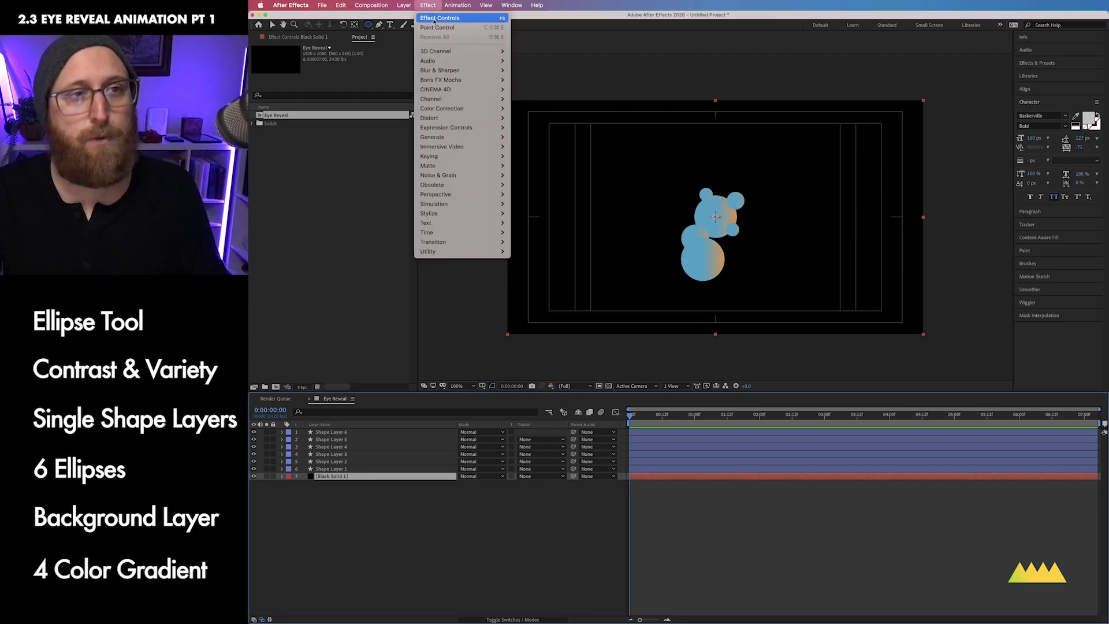
mouse_move(474, 137)
left_click(513, 136)
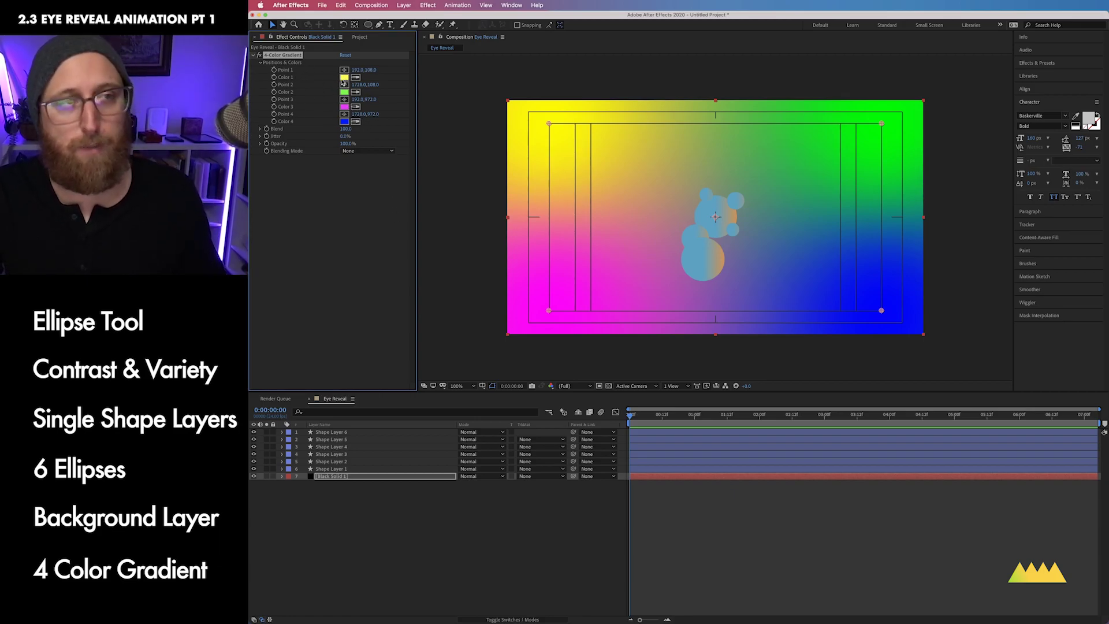
mouse_move(548, 123)
left_mouse_down()
mouse_move(606, 148)
mouse_move(555, 123)
left_mouse_up()
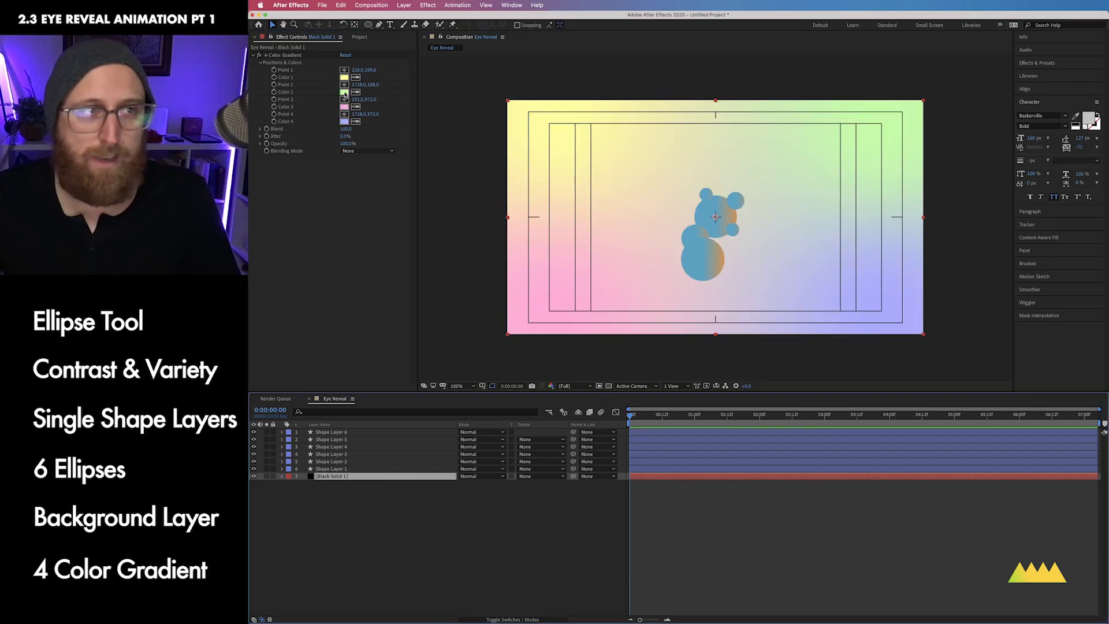
Set the 4-Color Gradient's Color 2 to pale yellow FEFAA3 and Color 4 to pale peach FFDFB1.
left_click(345, 93)
left_click(945, 310)
left_click(574, 145)
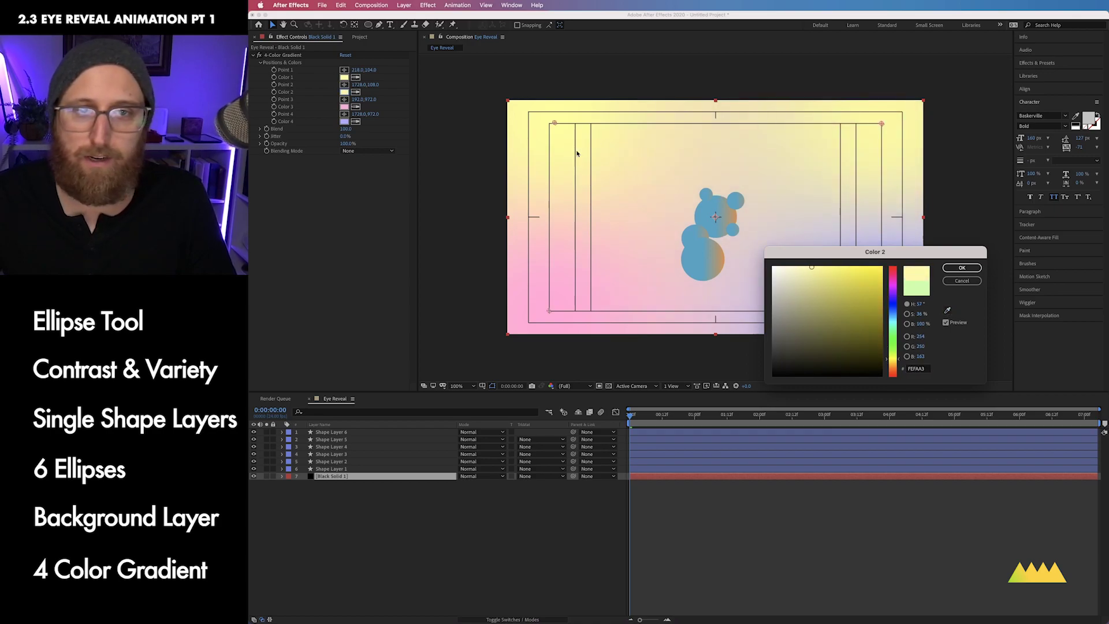
left_click(962, 267)
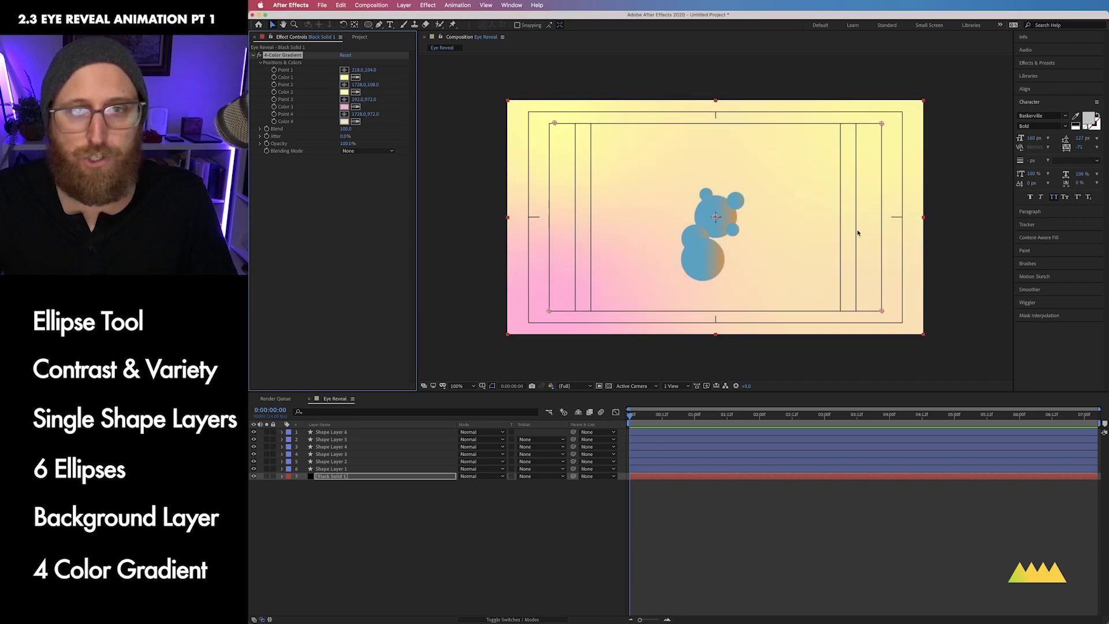
left_click(345, 121)
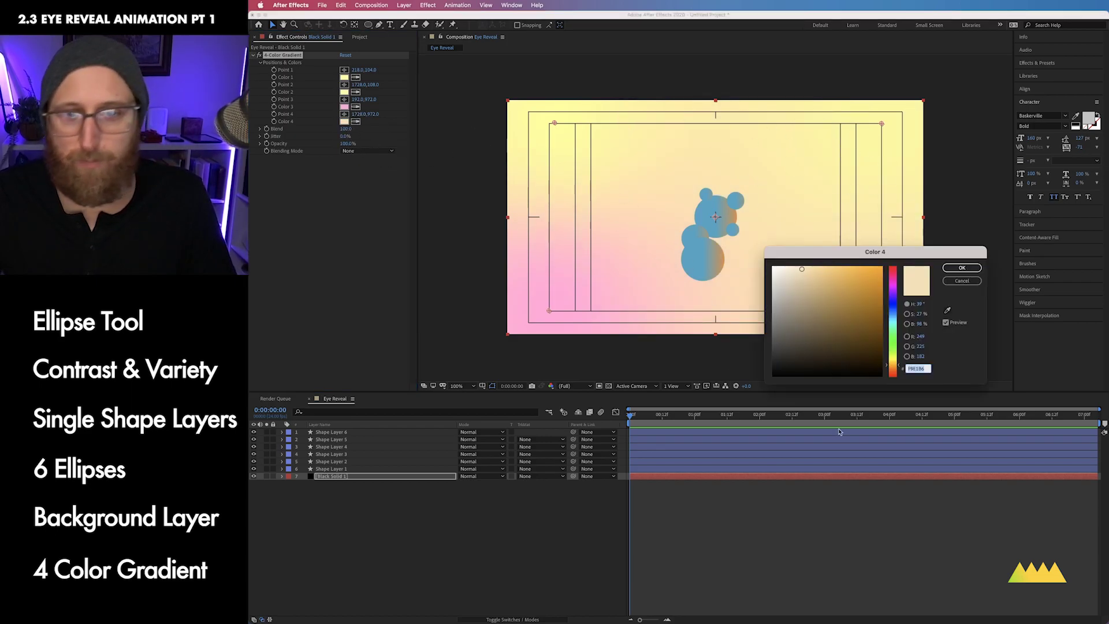
left_click_drag(893, 365, 893, 368)
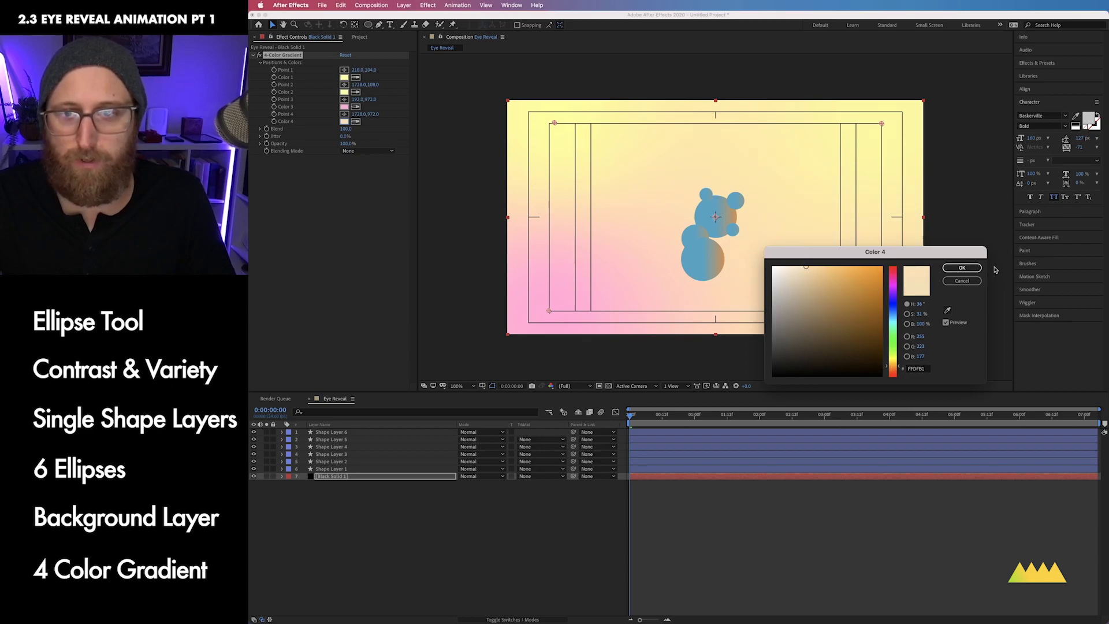
left_click(962, 268)
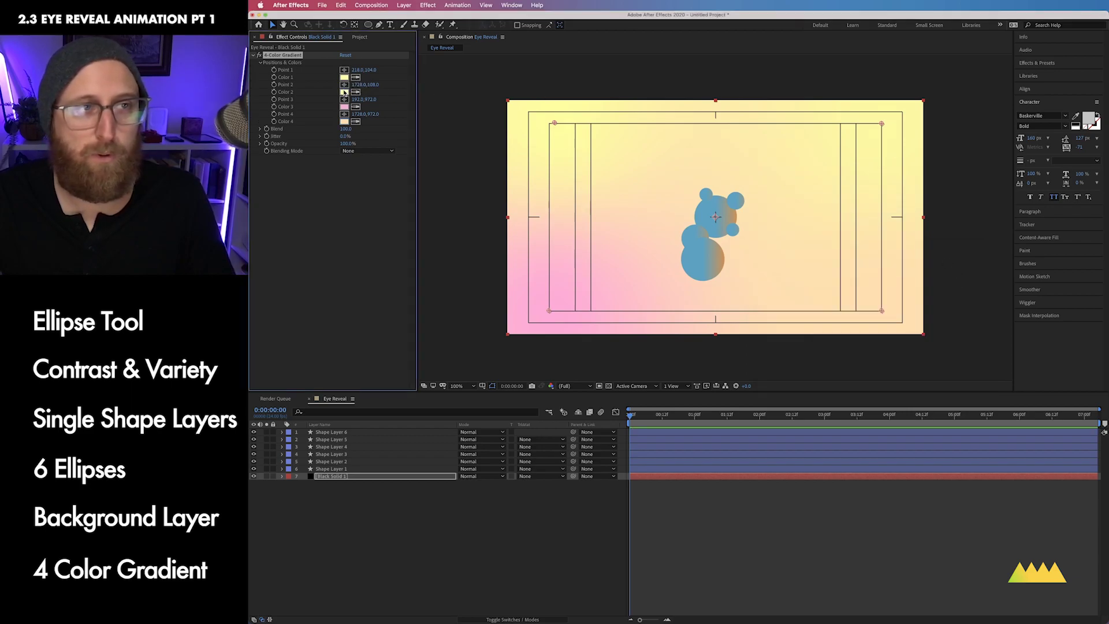
Shift the background gradient's Color 2 to peach FED0A3 and Color 1 to warm cream FFDDA0, and deselect the solid.
left_click(344, 92)
left_click_drag(892, 362, 890, 364)
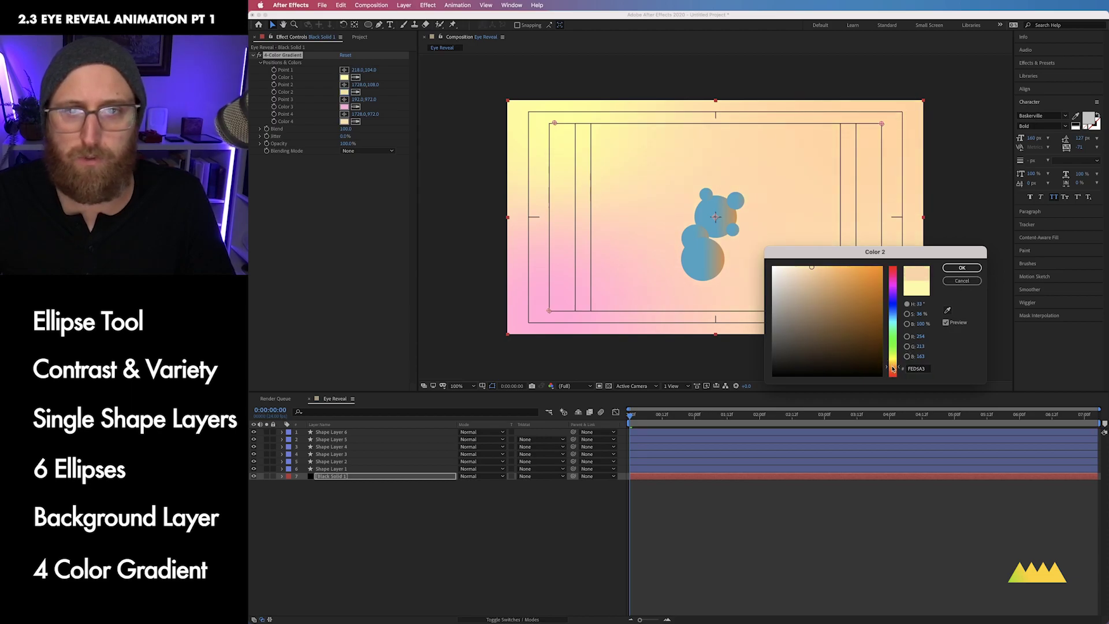
left_click_drag(894, 368, 895, 370)
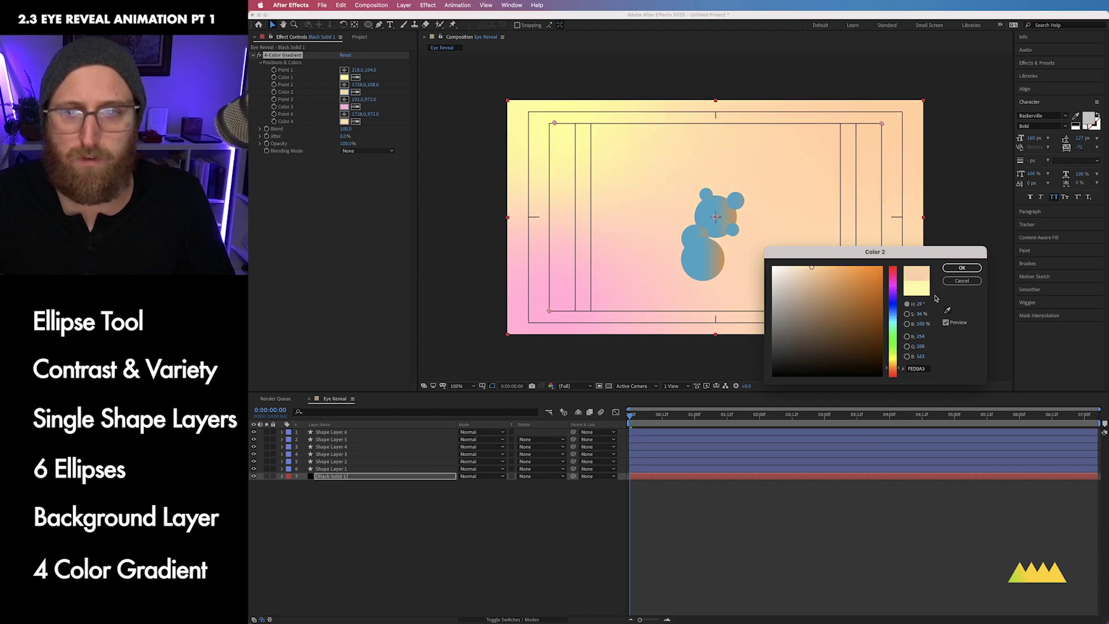
left_click(962, 267)
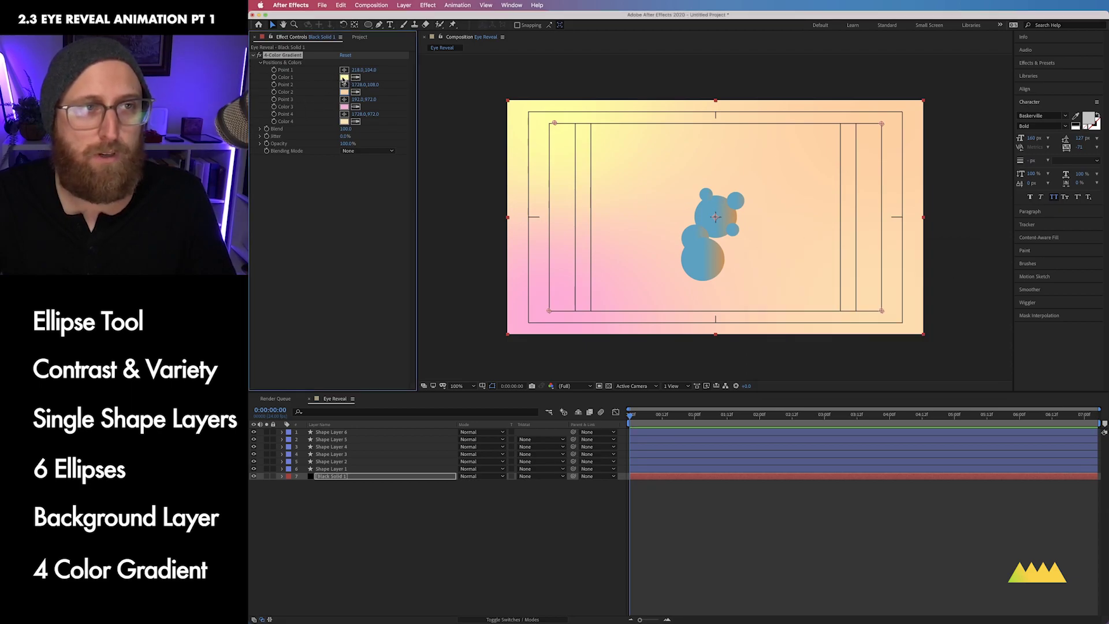
left_click(344, 77)
left_click_drag(894, 361, 895, 367)
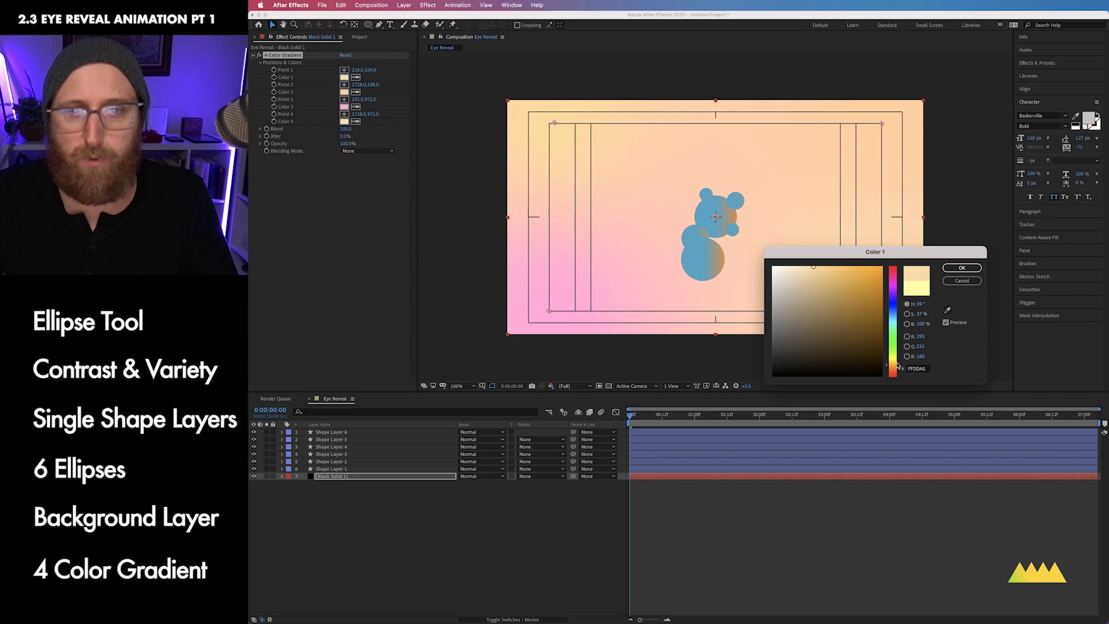
left_click(961, 268)
left_click(491, 548)
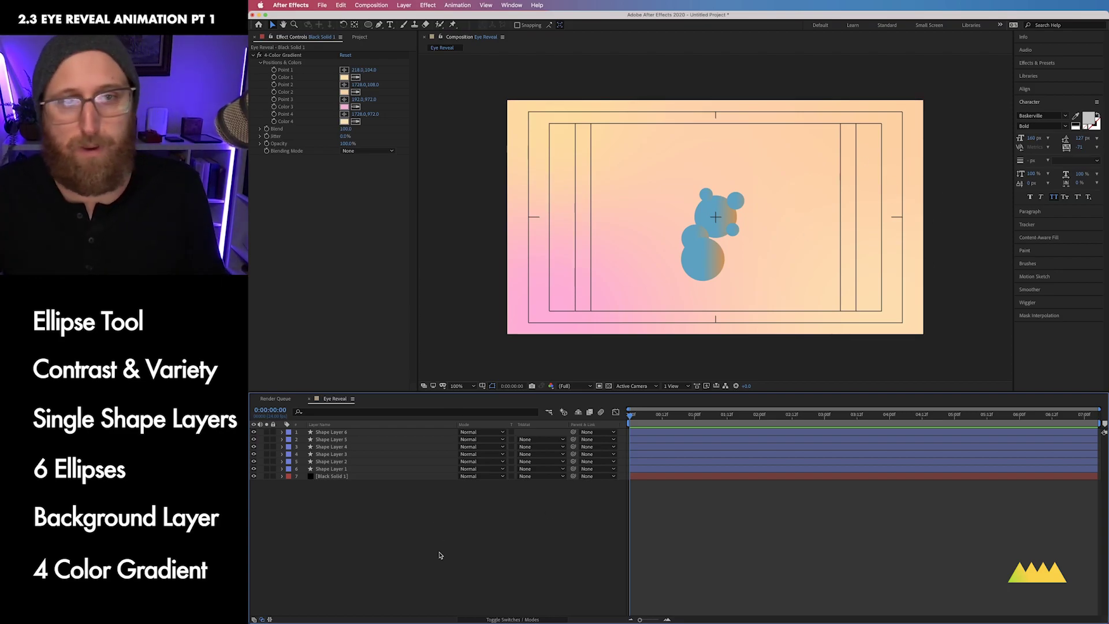
Show the layer switches in the timeline and set the end color of Shape Layer 6's gradient fill to magenta D056C7.
left_click(406, 469)
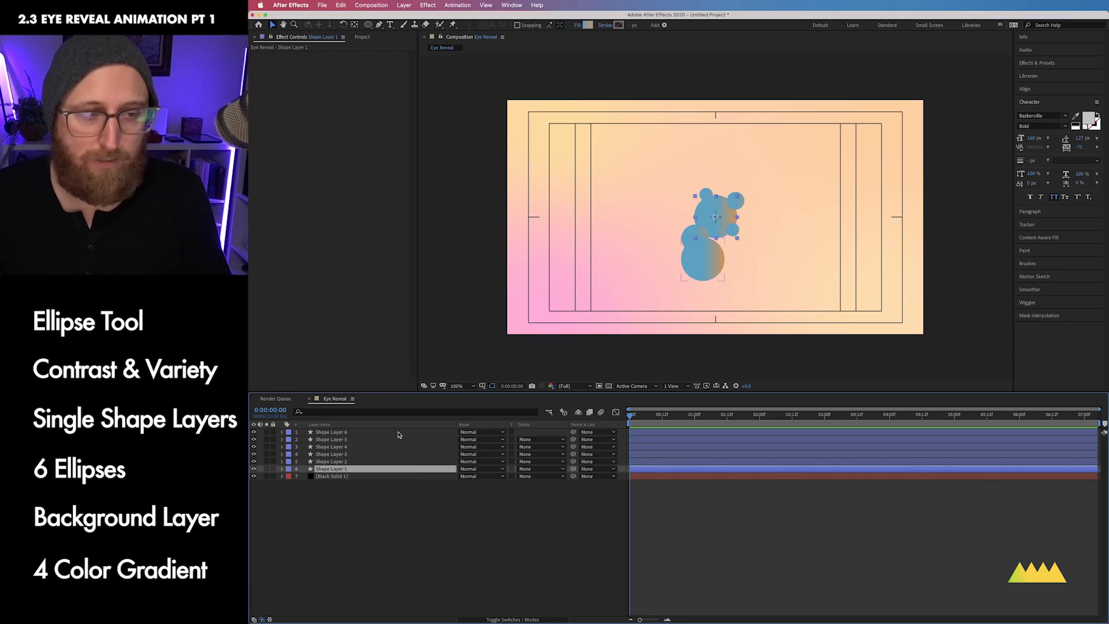
key("F4")
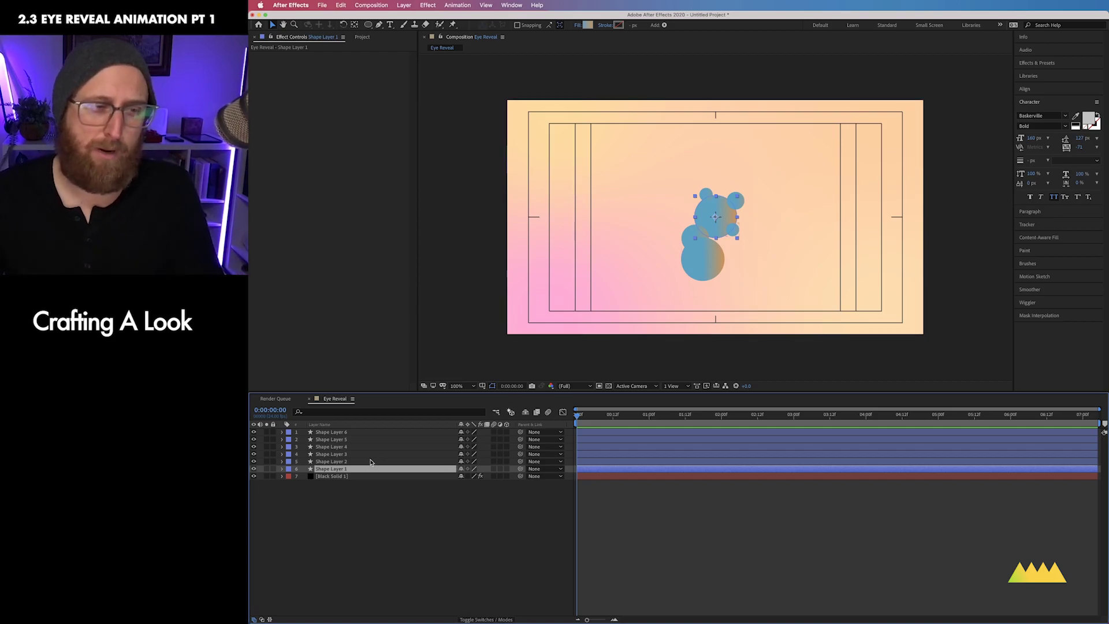
left_click(358, 433)
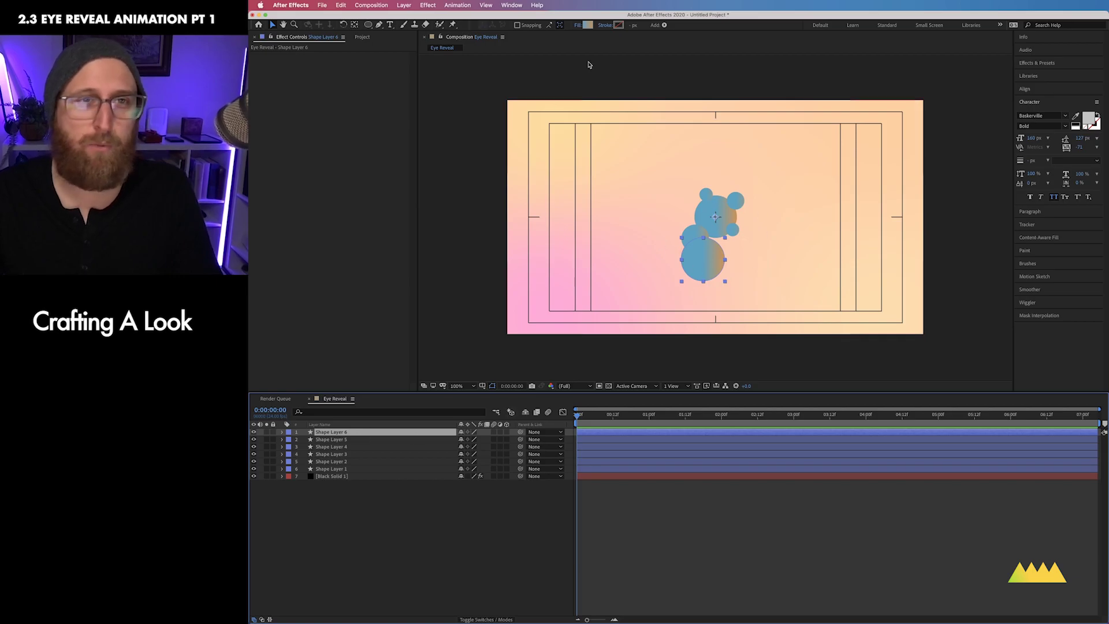
left_click(588, 25)
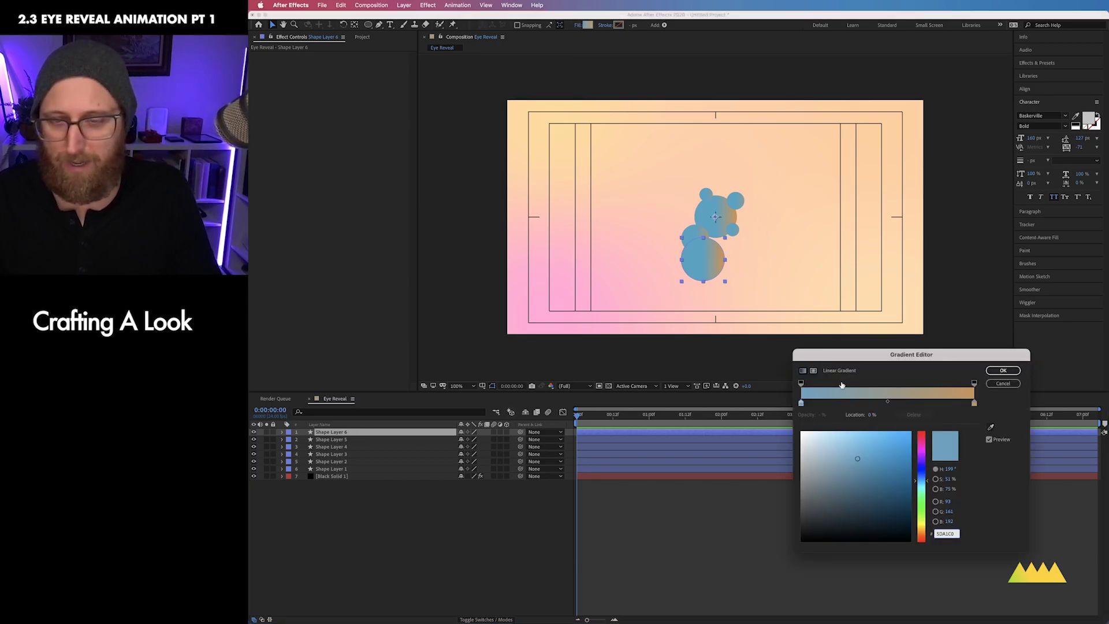
left_click_drag(889, 357, 886, 325)
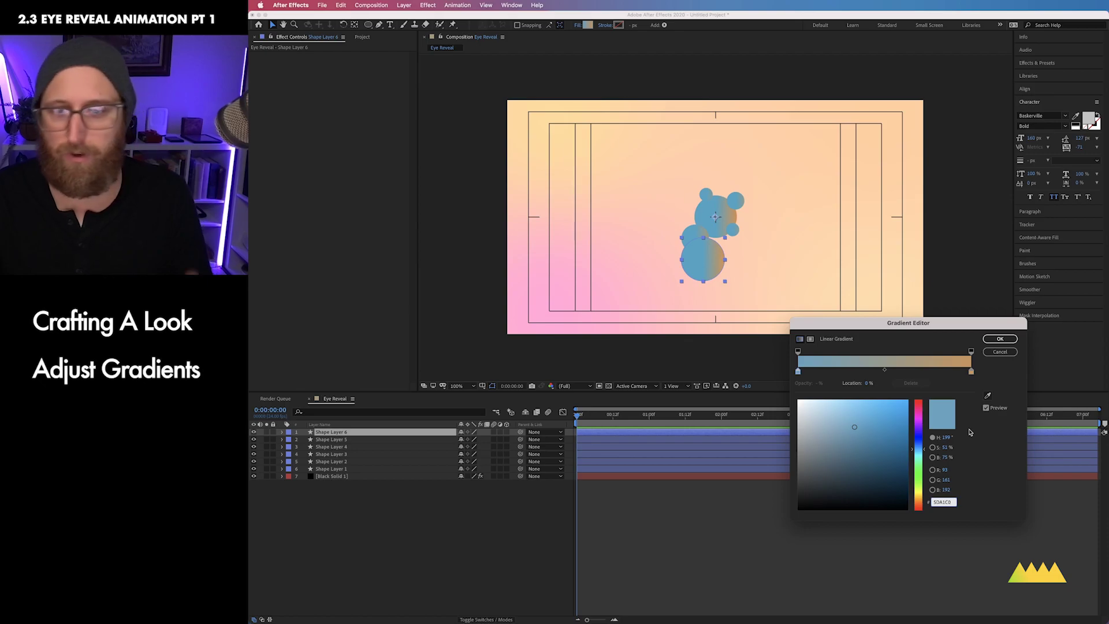
left_click(971, 371)
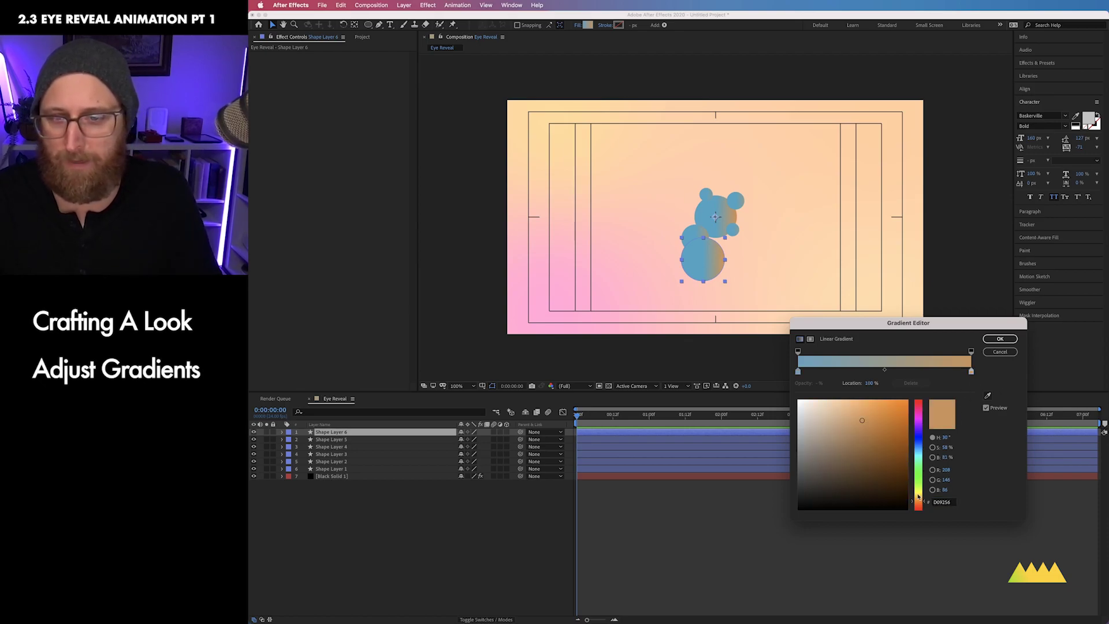
left_click_drag(919, 502, 919, 490)
left_click(919, 417)
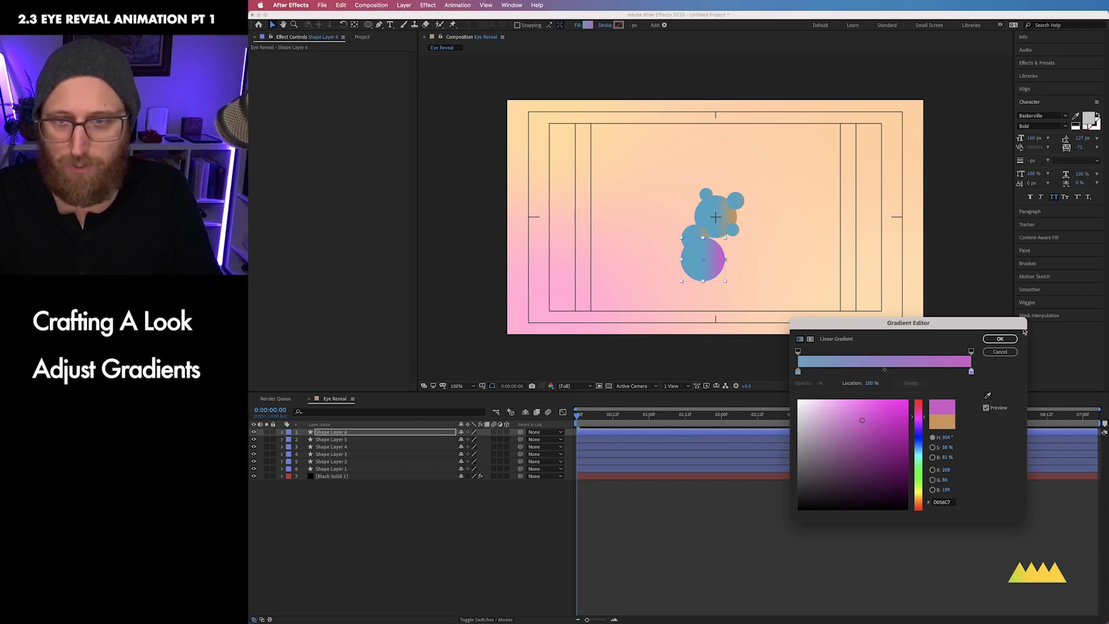
left_click(1000, 338)
Angle Shape Layer 6's gradient diagonally so it runs from blue at the circle's upper left to magenta at its lower right.
key("super+equal")
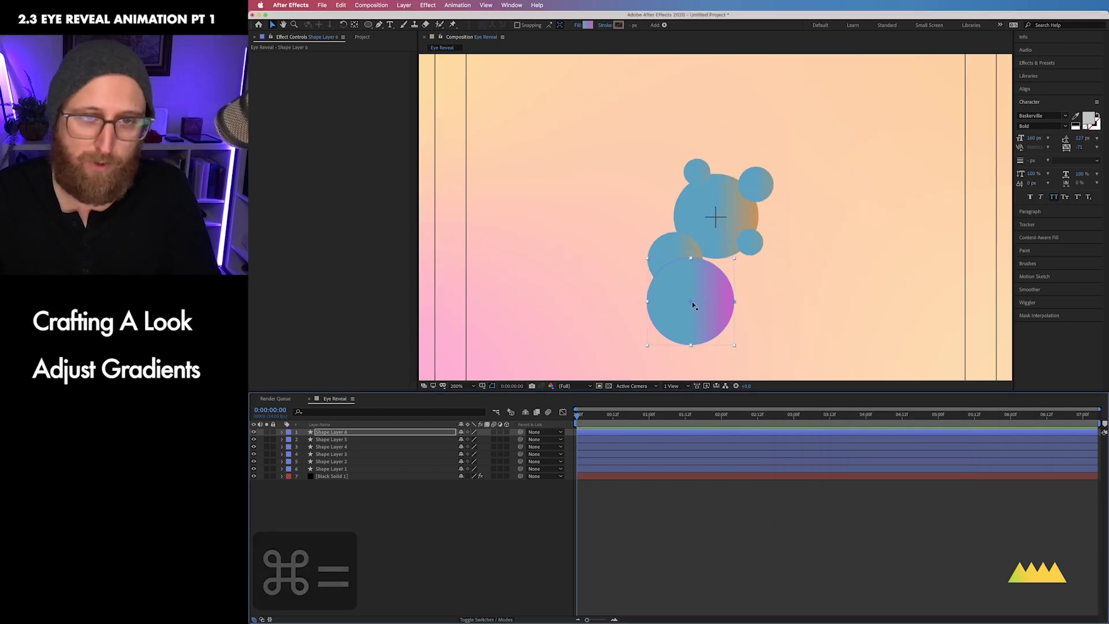
left_click_drag(691, 303, 648, 303)
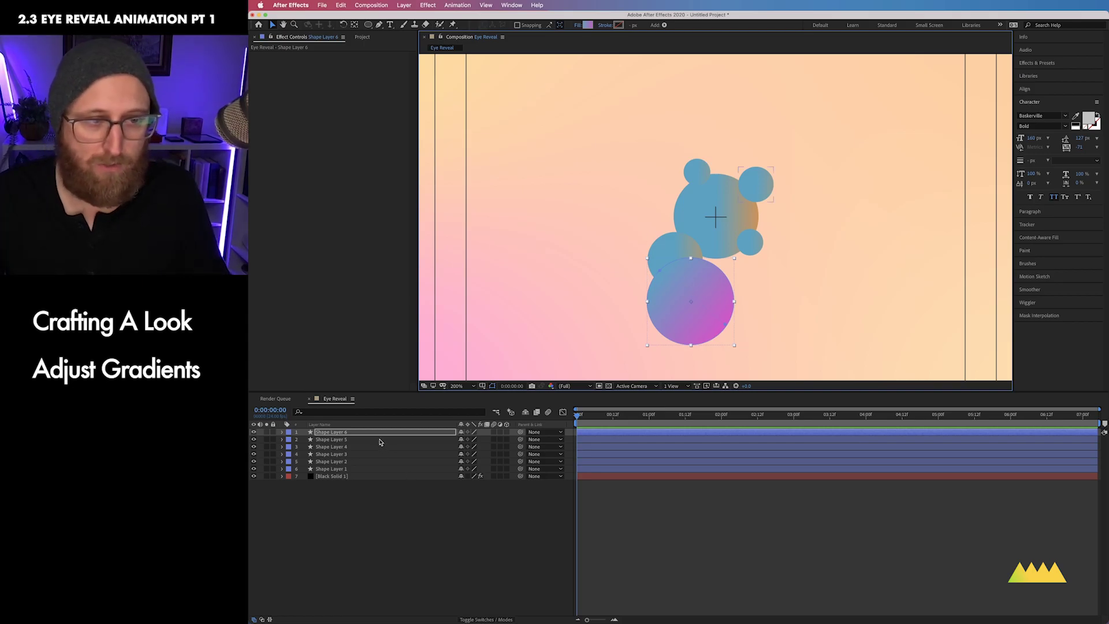
Recolor Shape Layer 5's gradient fill to run from light mint to bright green, and deselect the layer.
left_click(379, 440)
left_click(588, 26)
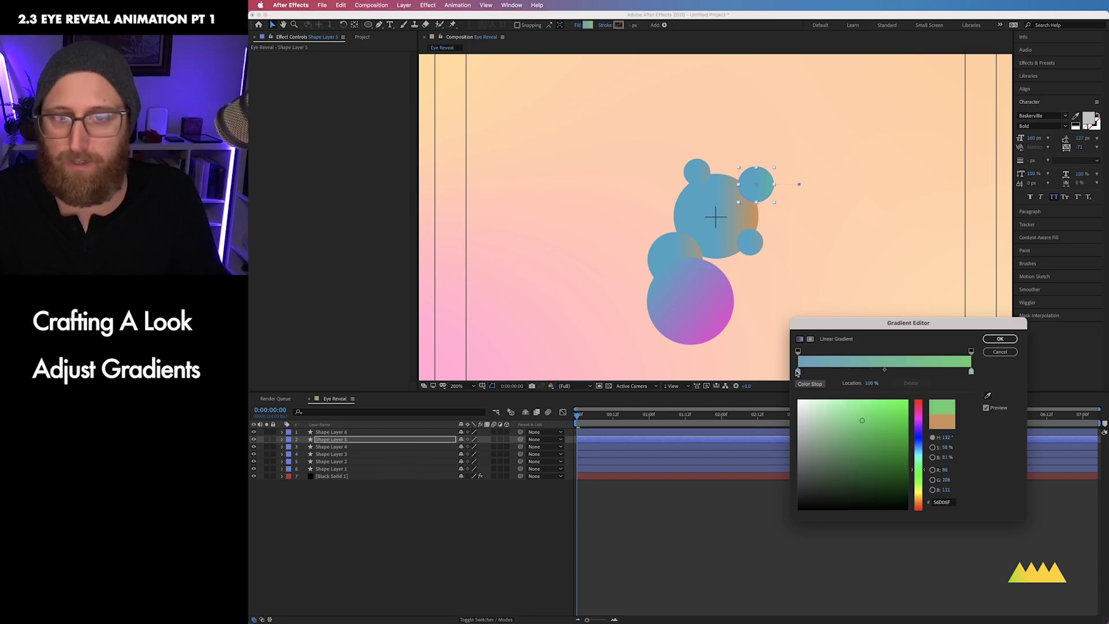
left_click(797, 371)
left_click(918, 458)
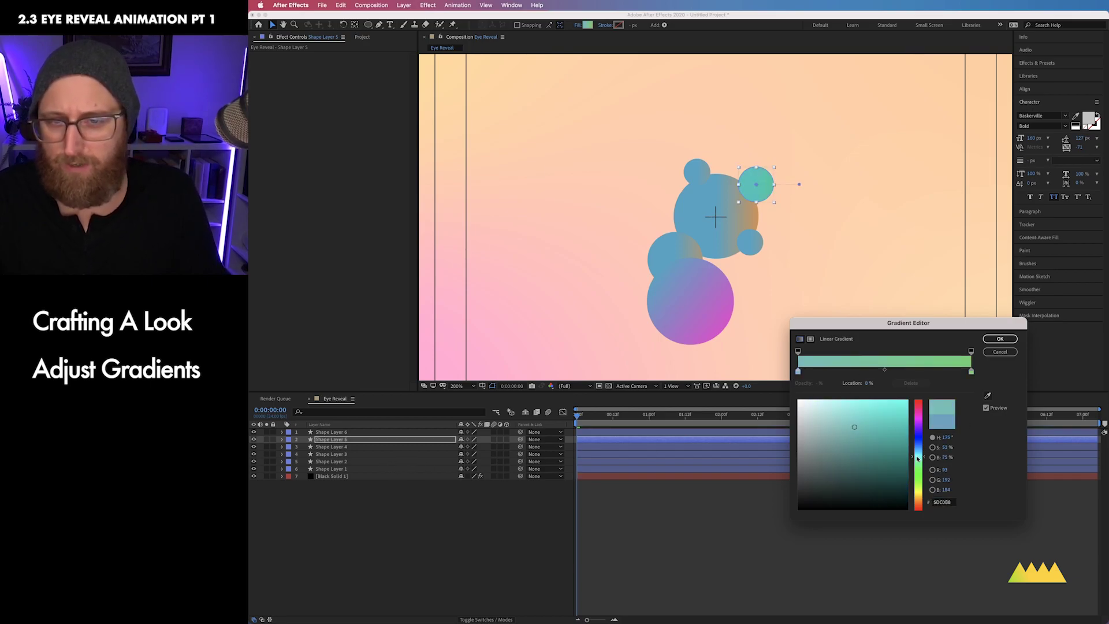
left_click(971, 370)
key("Return")
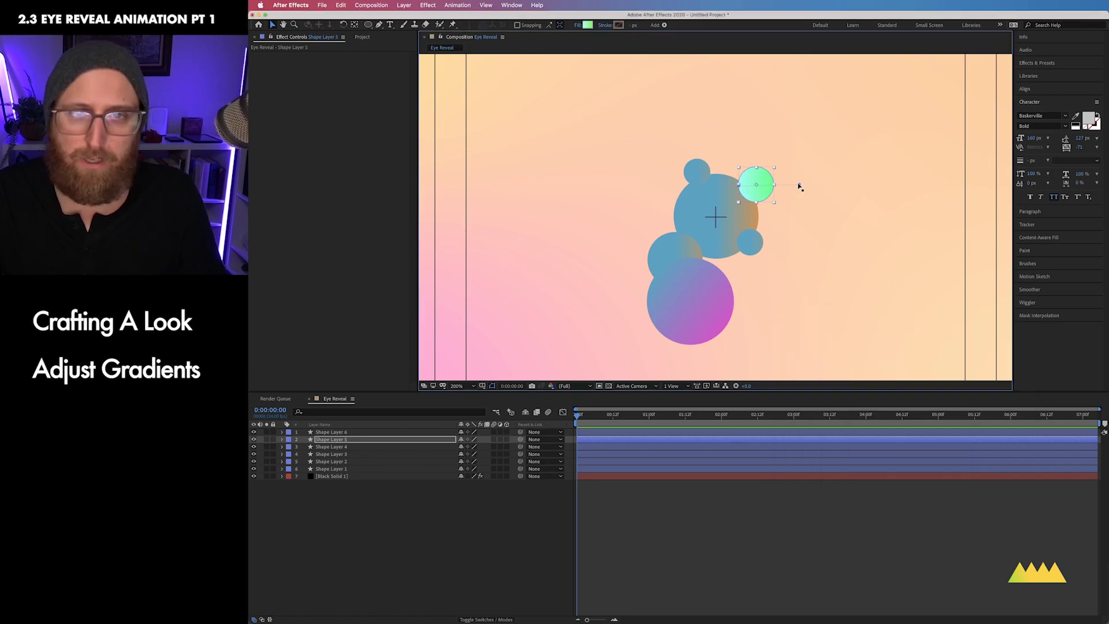
left_click(594, 508)
key("super+minus")
key("super+equal")
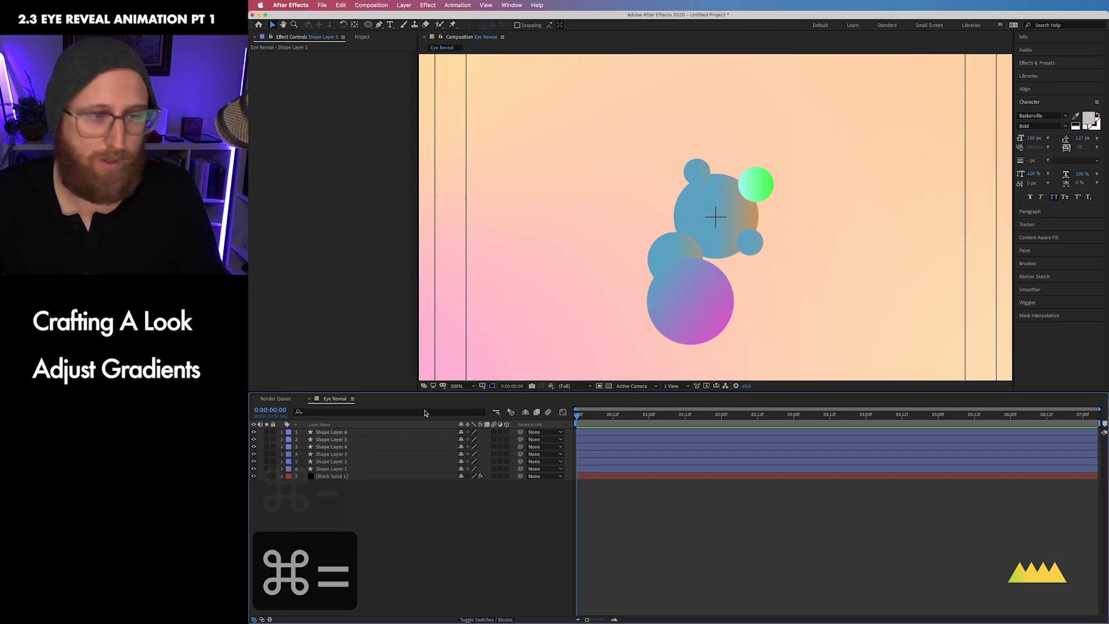
Recolor the gradient fill of Shape Layer 4, the small circle above the central one, from pink to red.
left_click(347, 448)
key("super+Down")
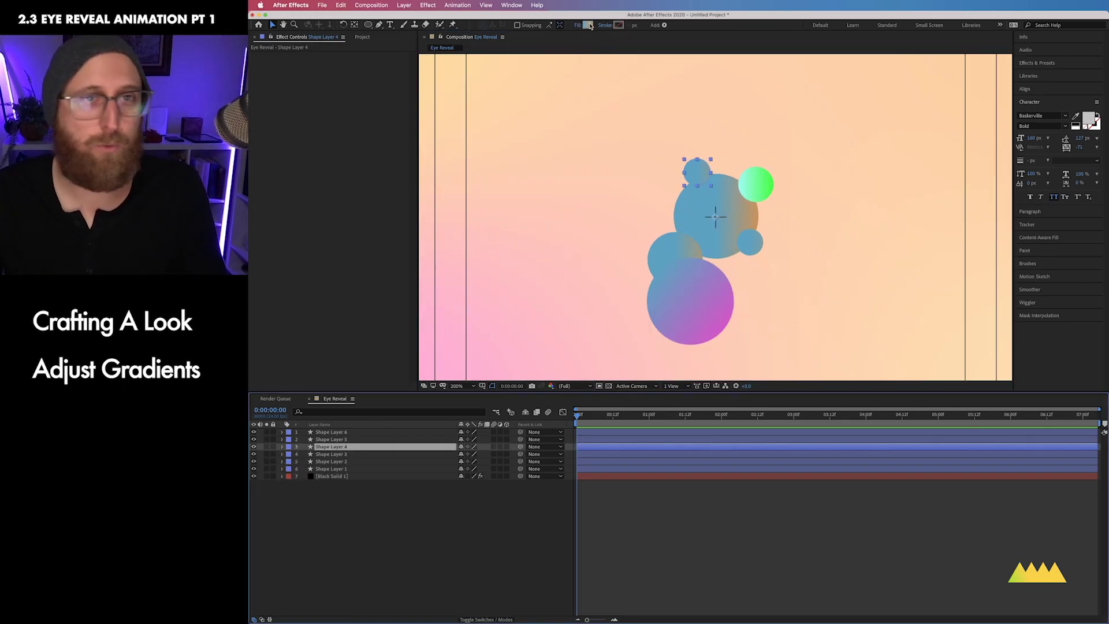
left_click(587, 25)
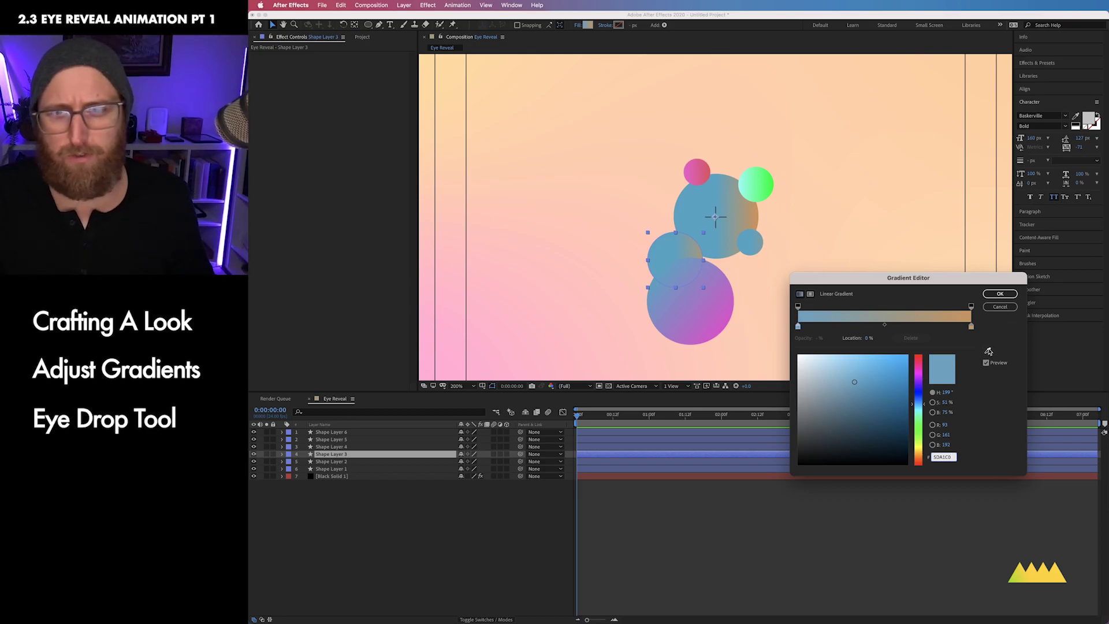
Sample magenta CD58C7 from the large lower circle as Shape Layer 3's gradient start color and angle its gradient diagonally.
left_click(988, 351)
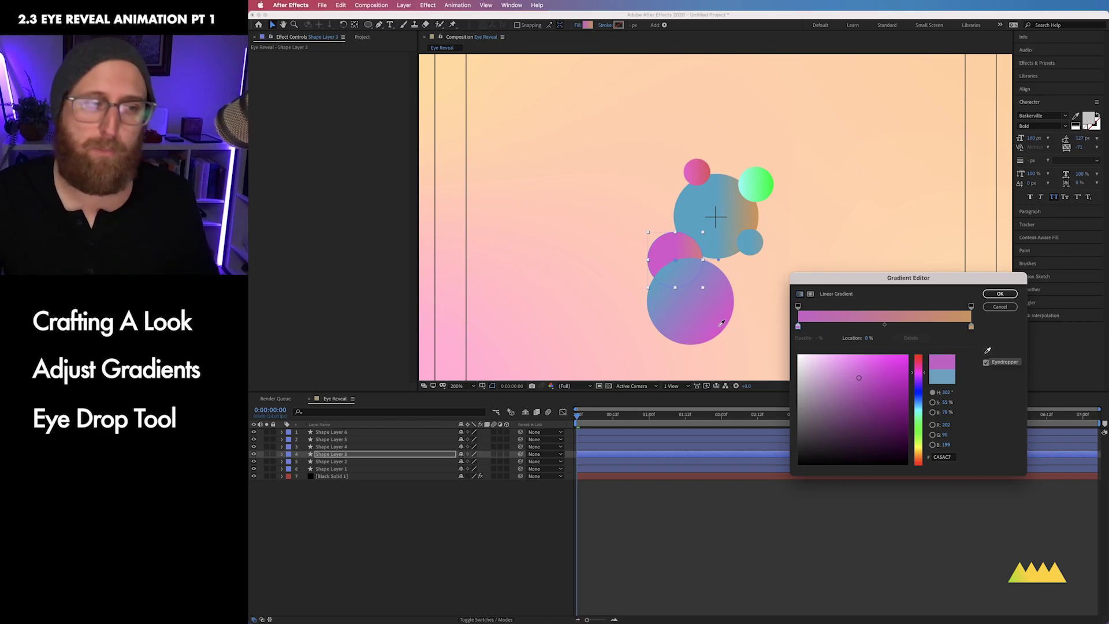
left_click(757, 186)
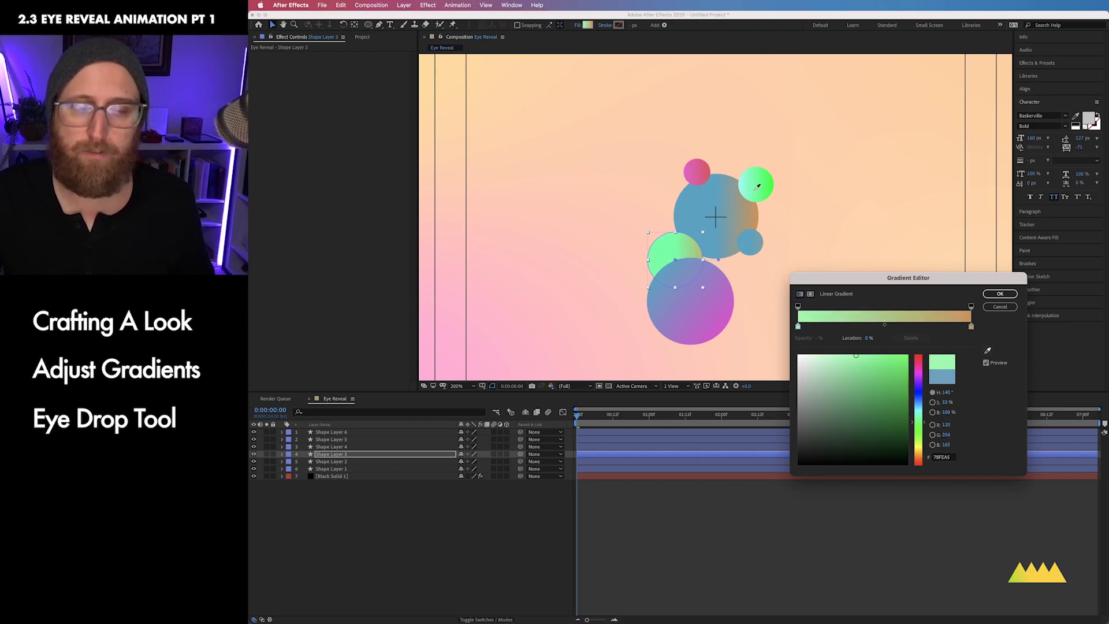
left_click(988, 350)
left_click(731, 312)
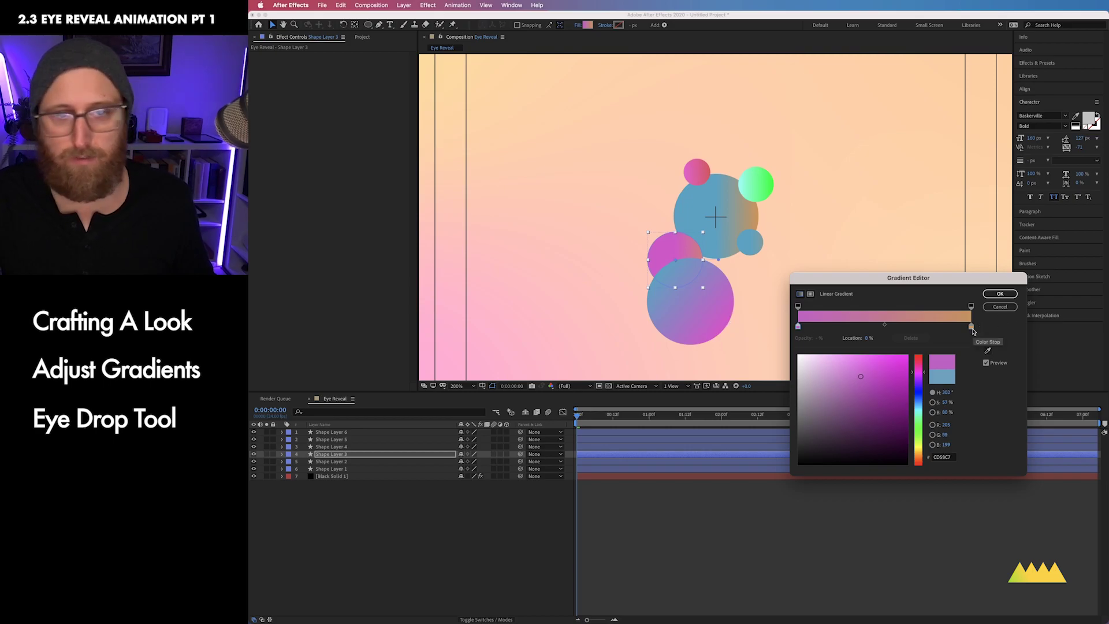
left_click(1000, 293)
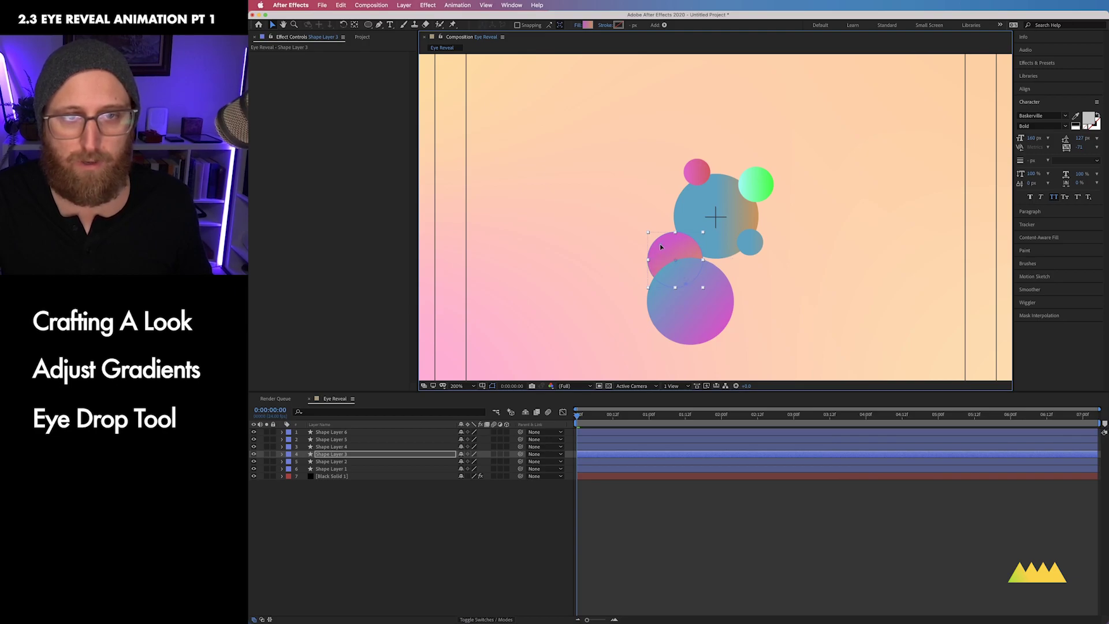
Change the end color of Shape Layer 1's gradient, on the large central circle, to green 56D0A2.
left_click(722, 209)
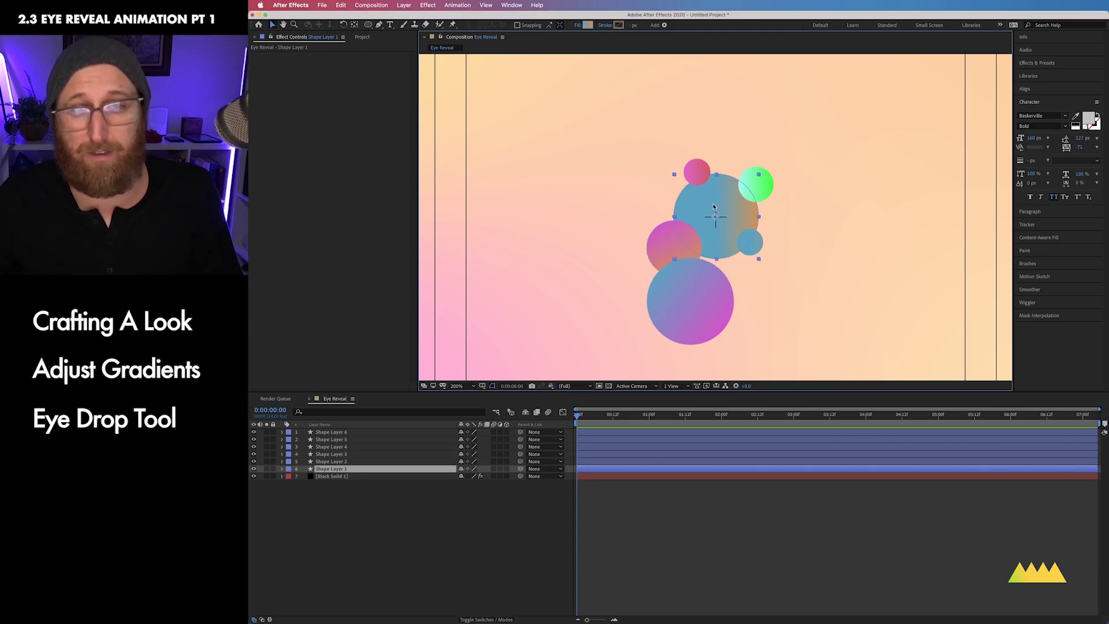
left_click(587, 26)
left_click(971, 327)
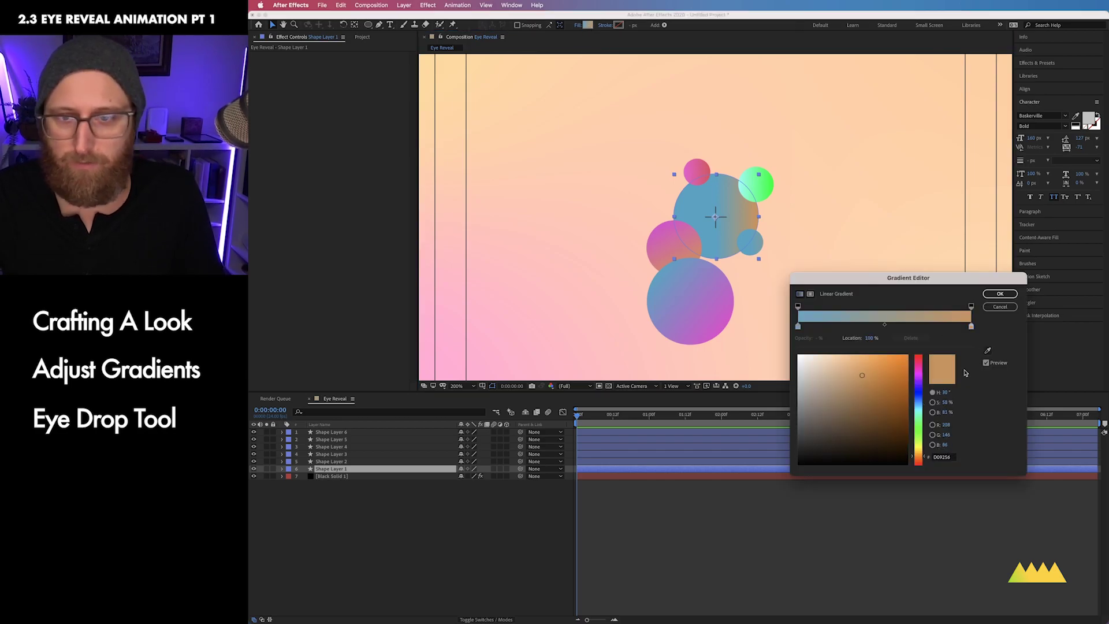
left_click(919, 458)
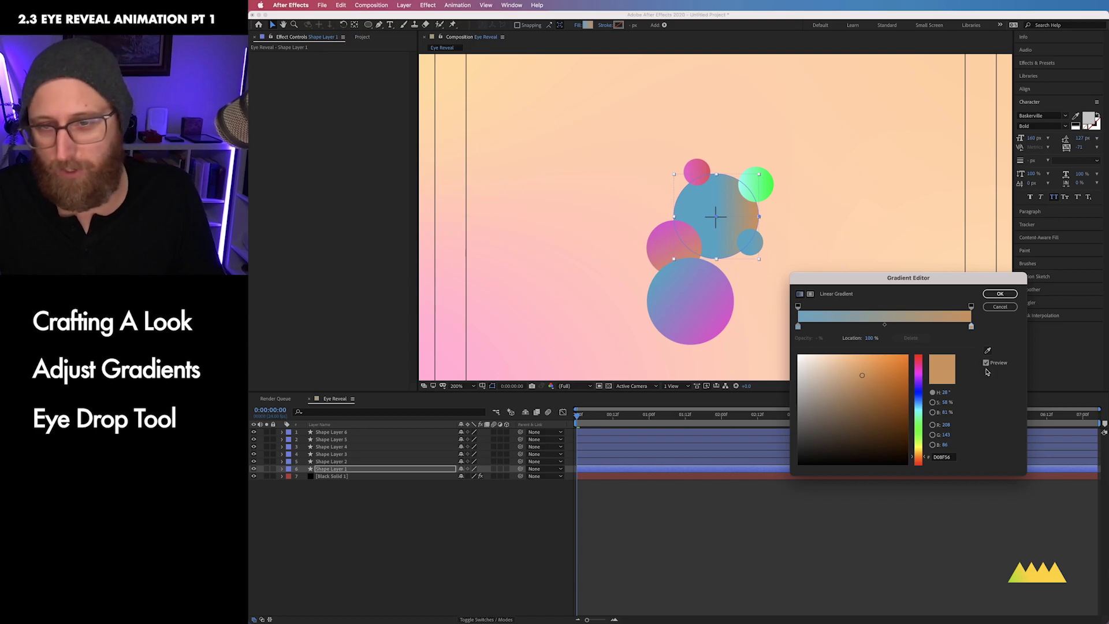
left_click(919, 372)
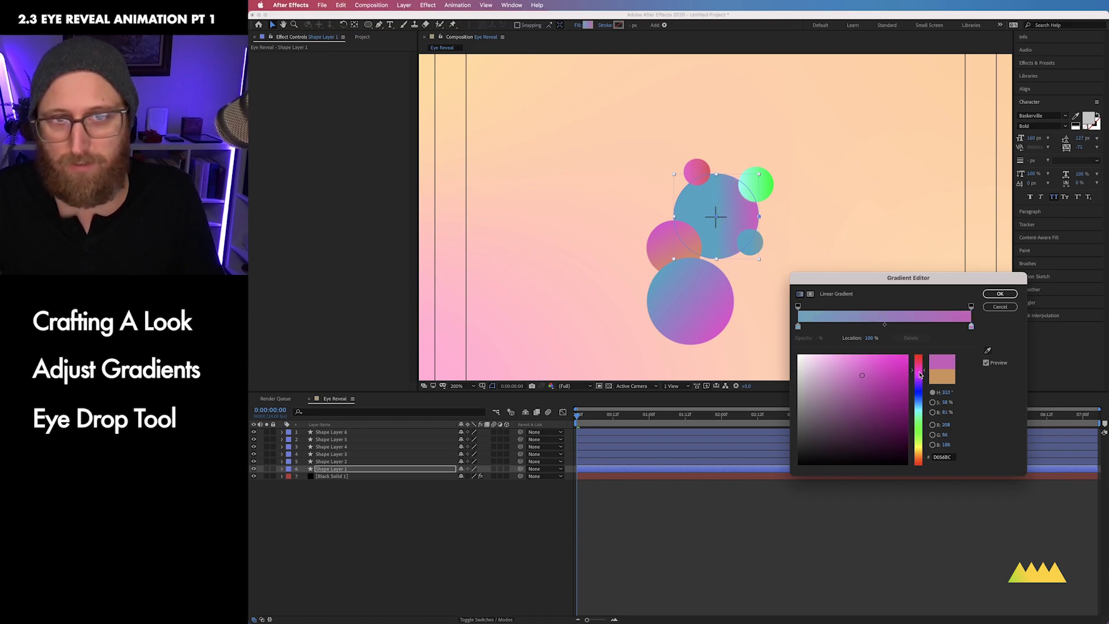
left_click(919, 409)
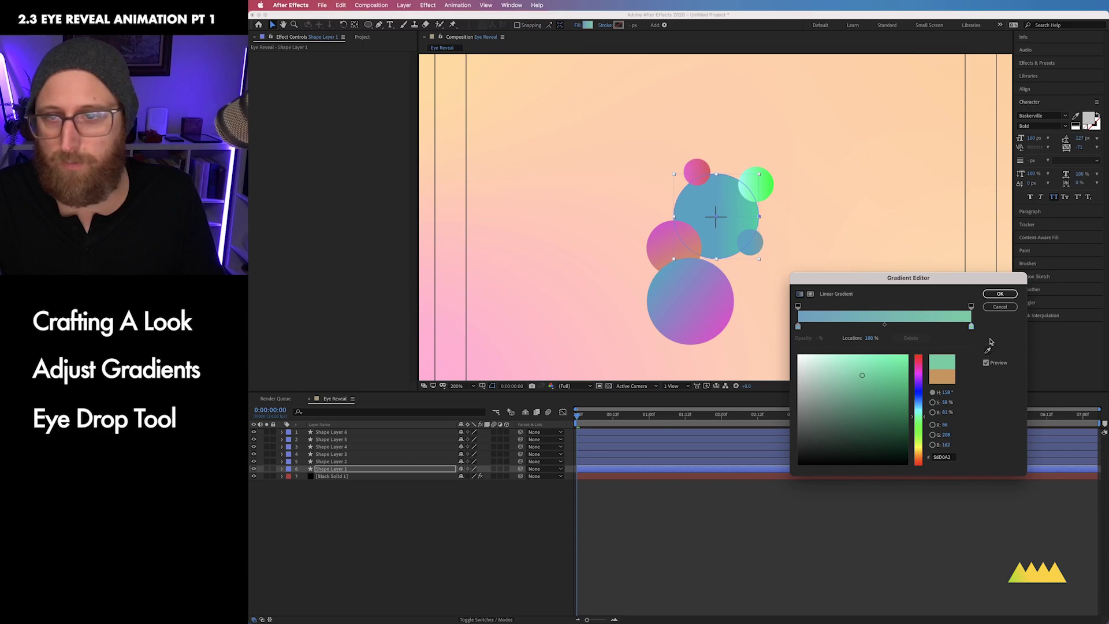
left_click(798, 326)
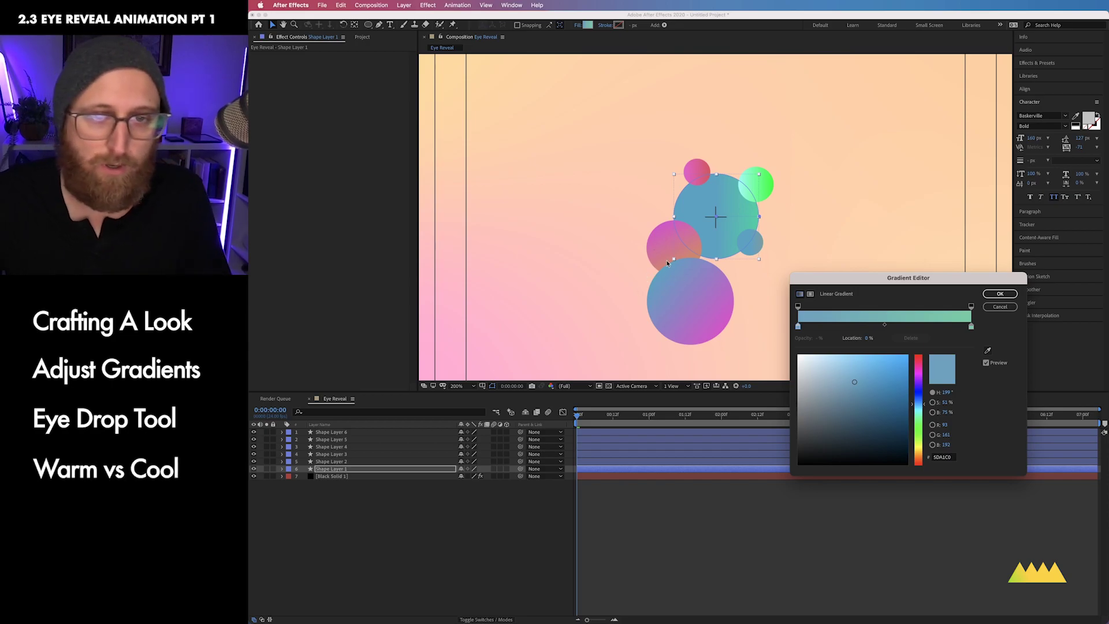
left_click(989, 308)
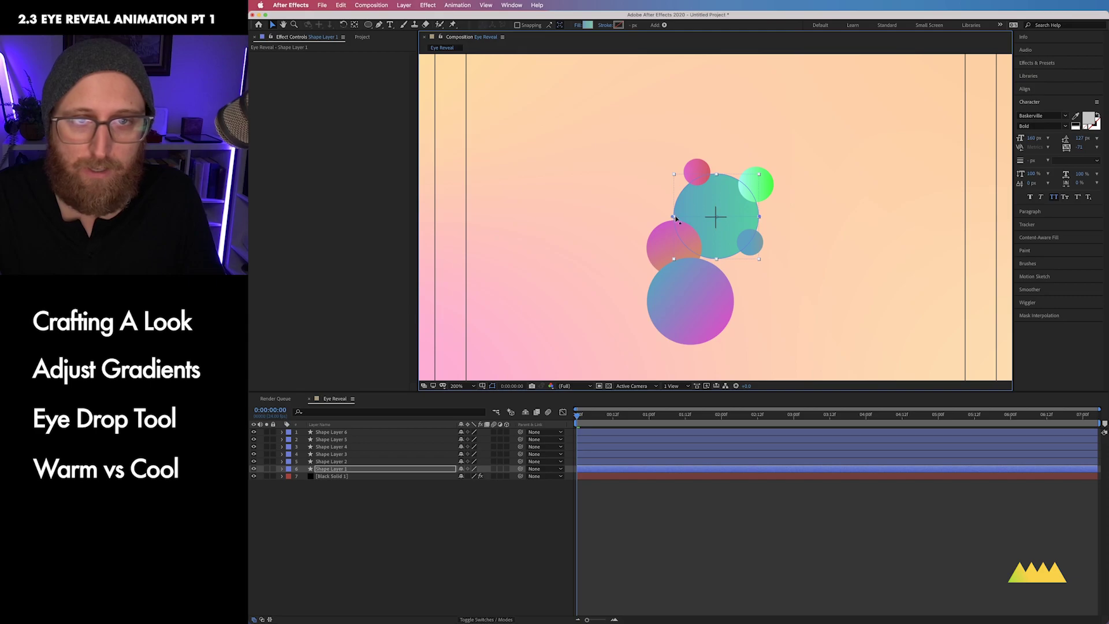
Recolor the gradient fill of Shape Layer 2, the small circle at the central one's lower right, from red to bright magenta, and deselect it.
left_click(751, 250)
left_click(750, 243)
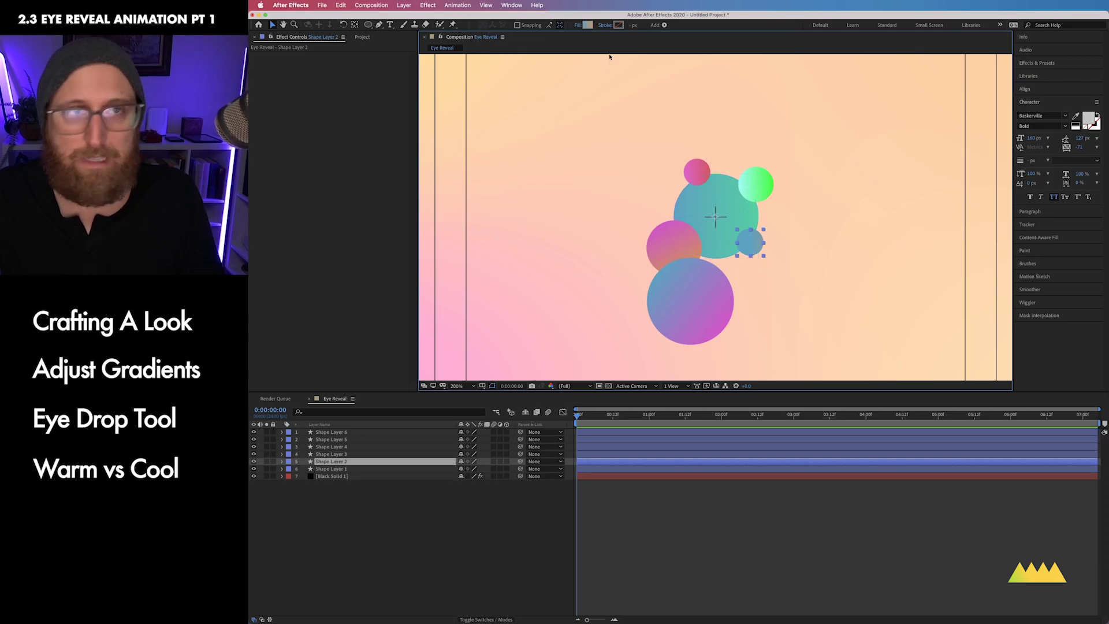
left_click(587, 25)
left_click(971, 326)
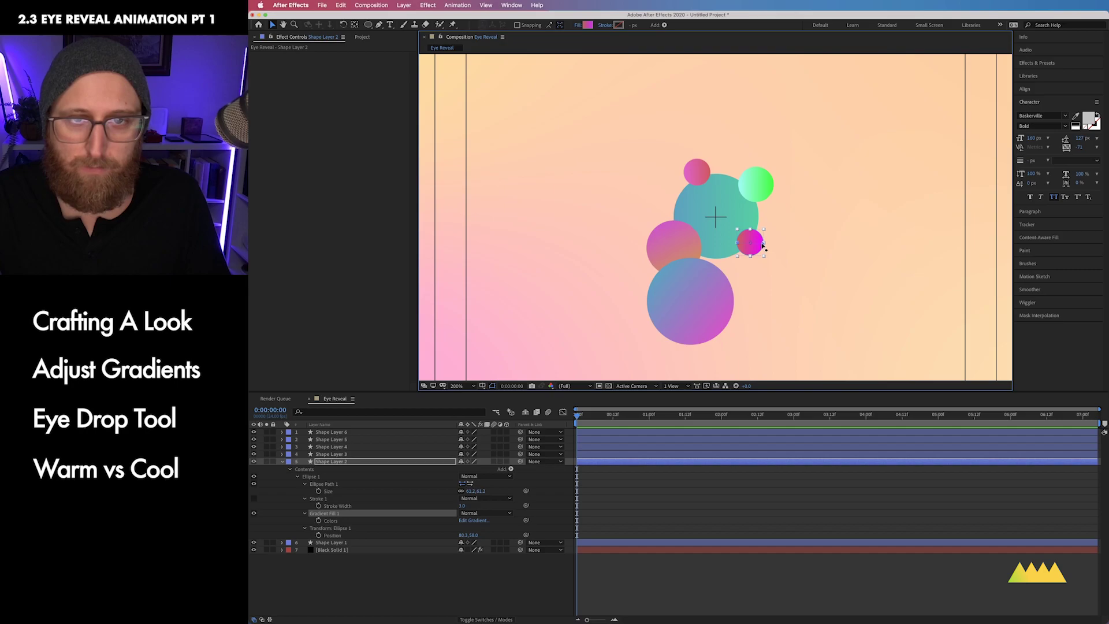
key("super+shift+a")
Soften the end color of Shape Layer 2's gradient fill to the less saturated magenta D75FE2.
key("comma")
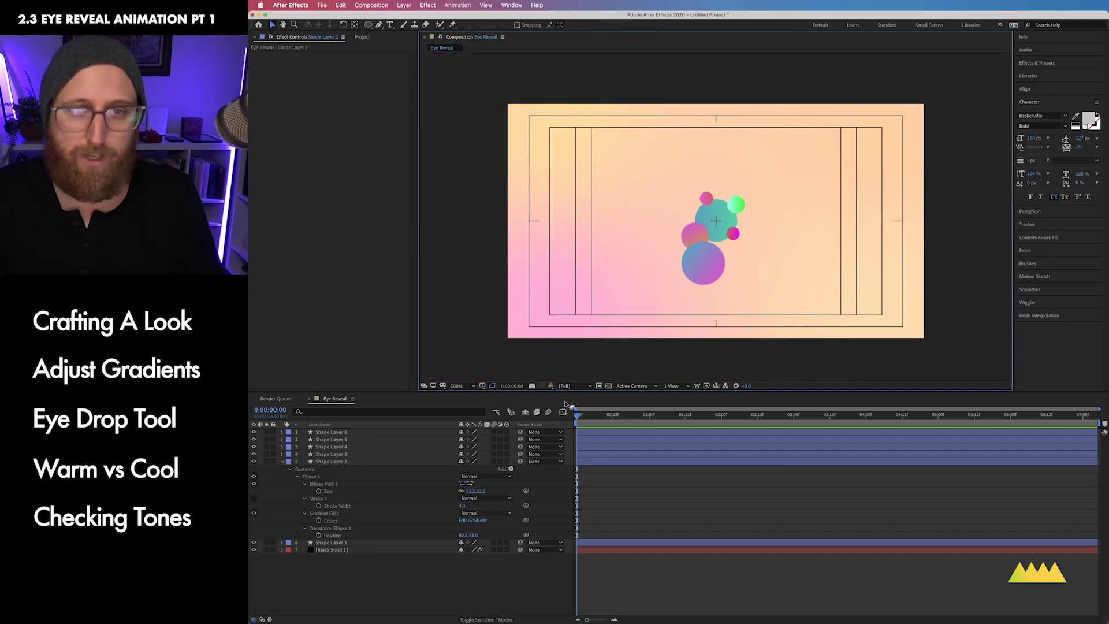
key("super+equal")
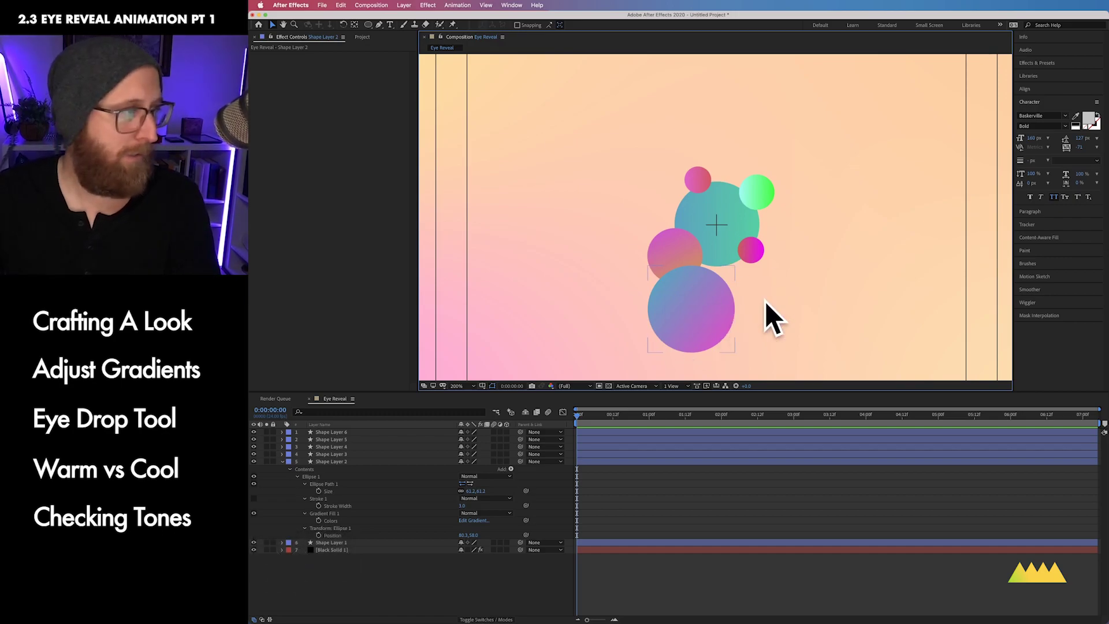
key("super+minus")
left_click_drag(807, 235, 784, 244)
left_click(323, 513)
key("super+equal")
left_click(587, 26)
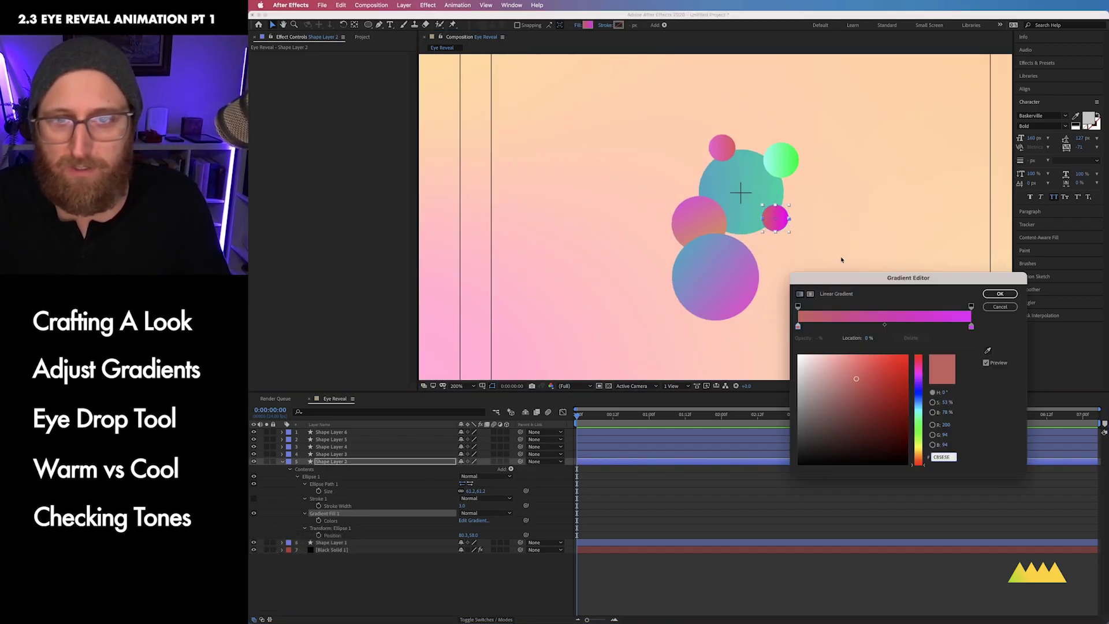
left_click(971, 327)
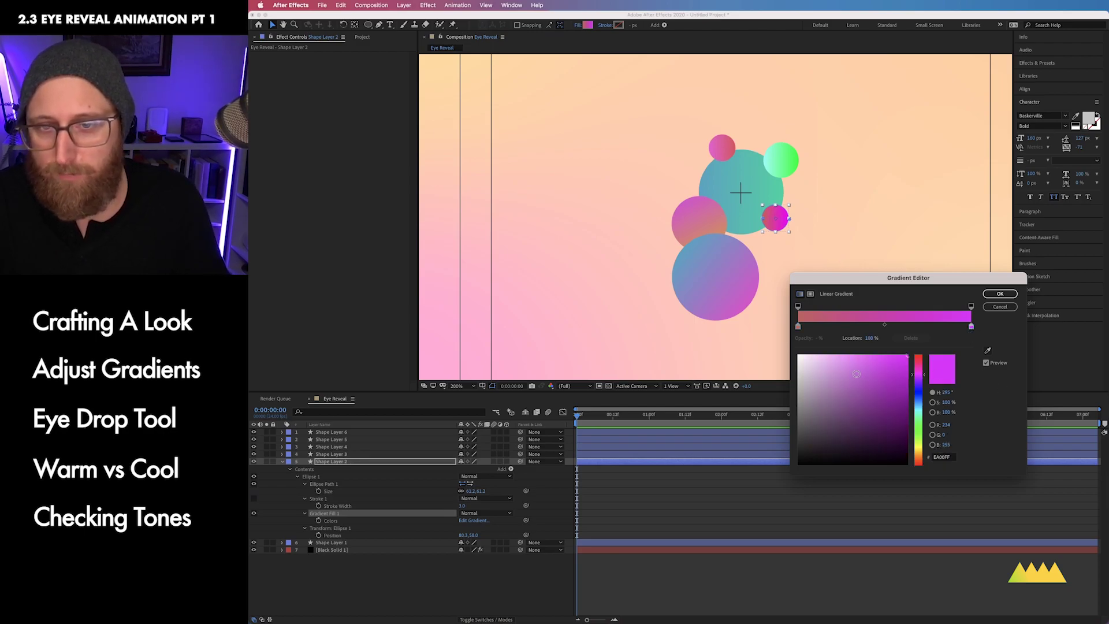
left_click(860, 367)
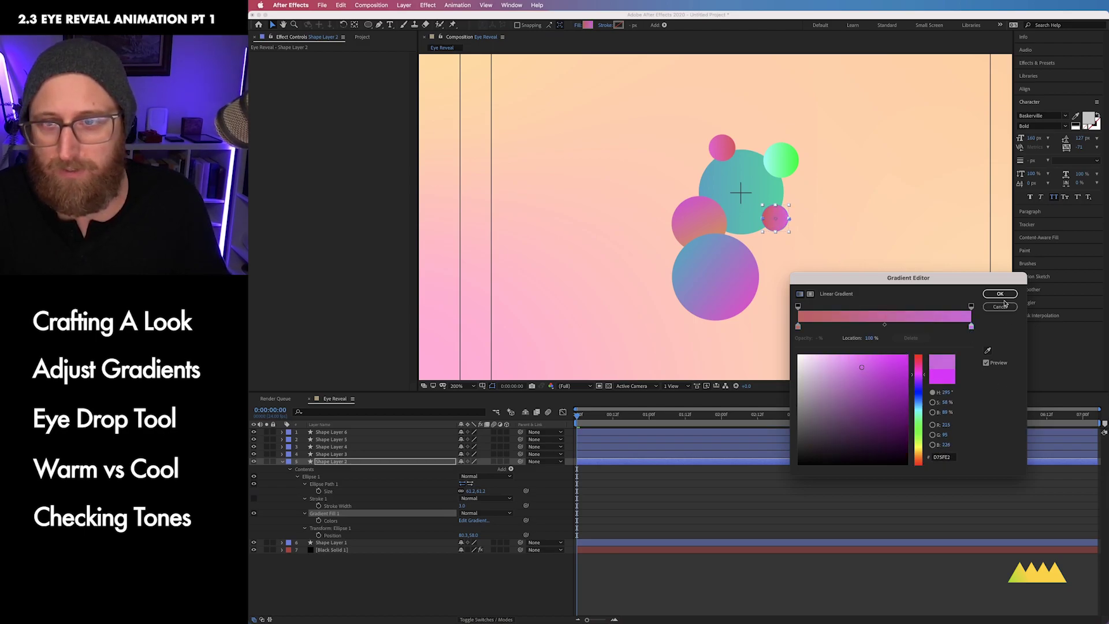
left_click(1004, 295)
Soften the end color of Shape Layer 5's gradient to pale green 9AEF96, and deselect the layer.
left_click(384, 454)
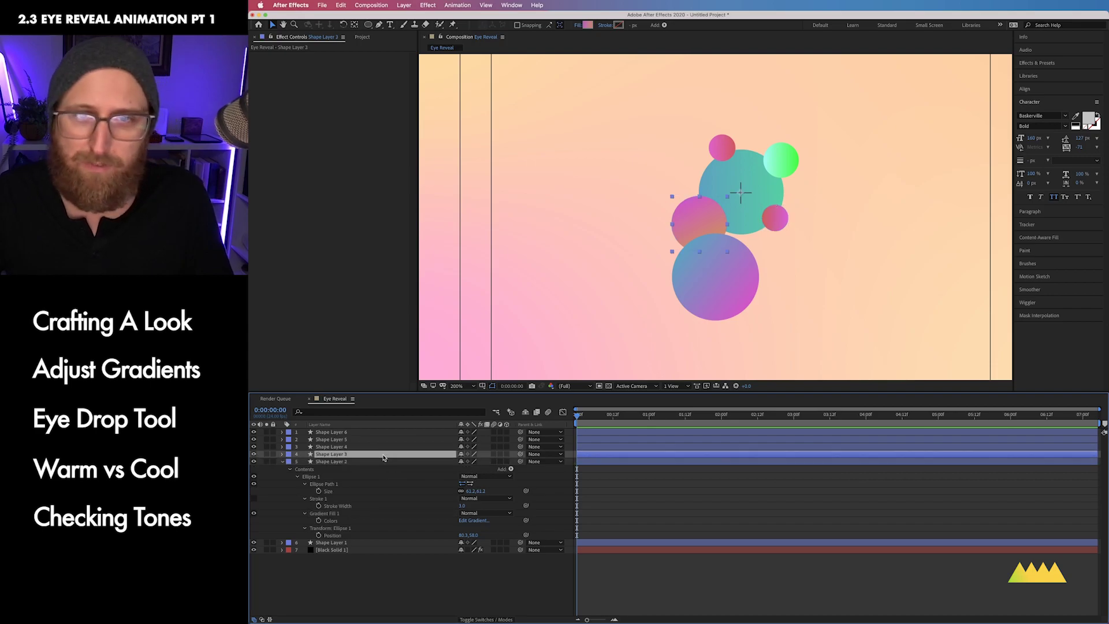
left_click(375, 447)
left_click(376, 439)
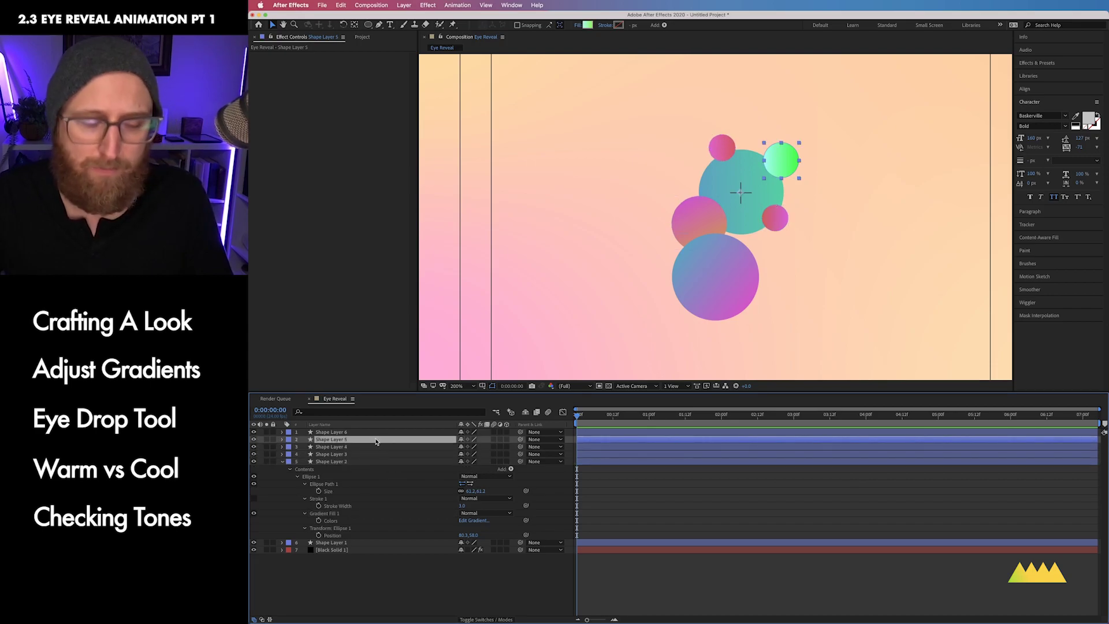
left_click(589, 25)
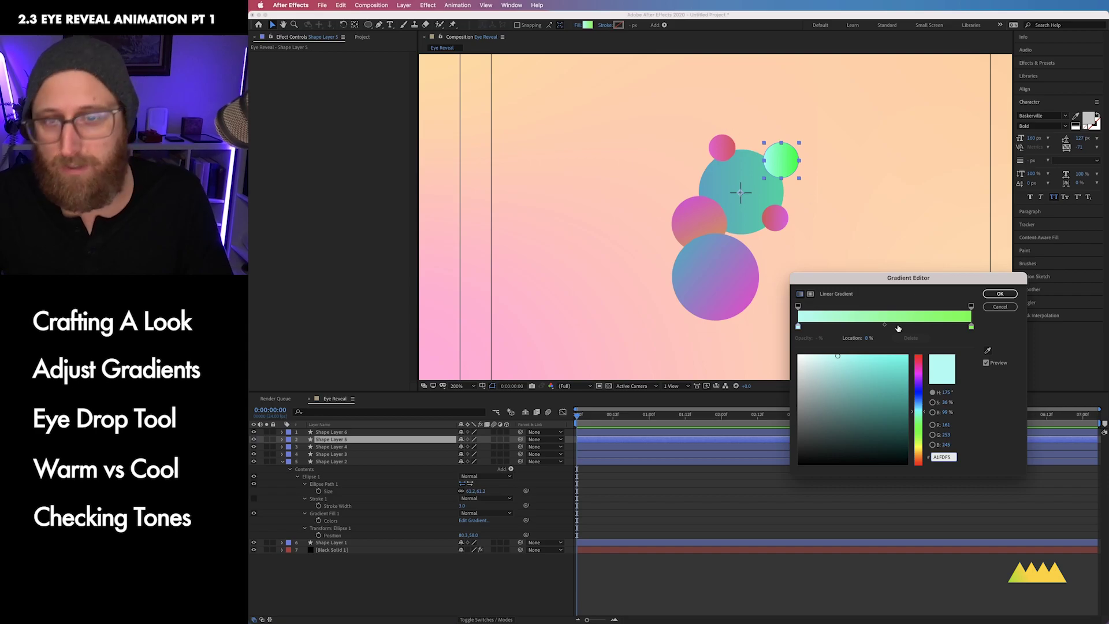
left_click(970, 327)
left_click(844, 361)
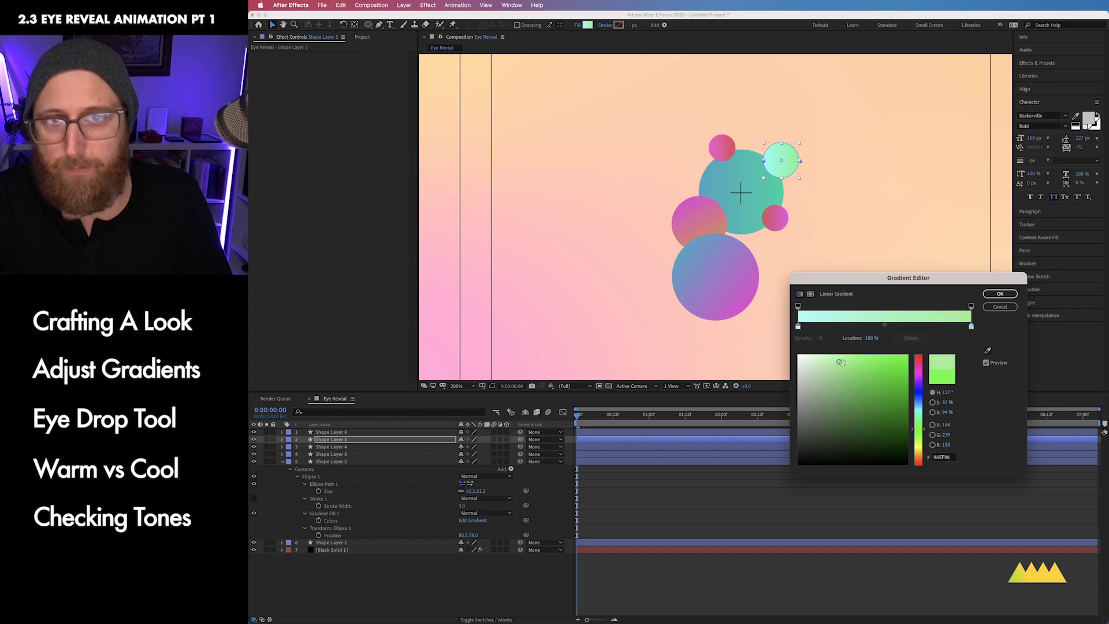
left_click(1000, 293)
left_click(792, 500)
Collapse Shape Layer 2's properties and show the blending mode column for the layers in the timeline.
key("super+minus")
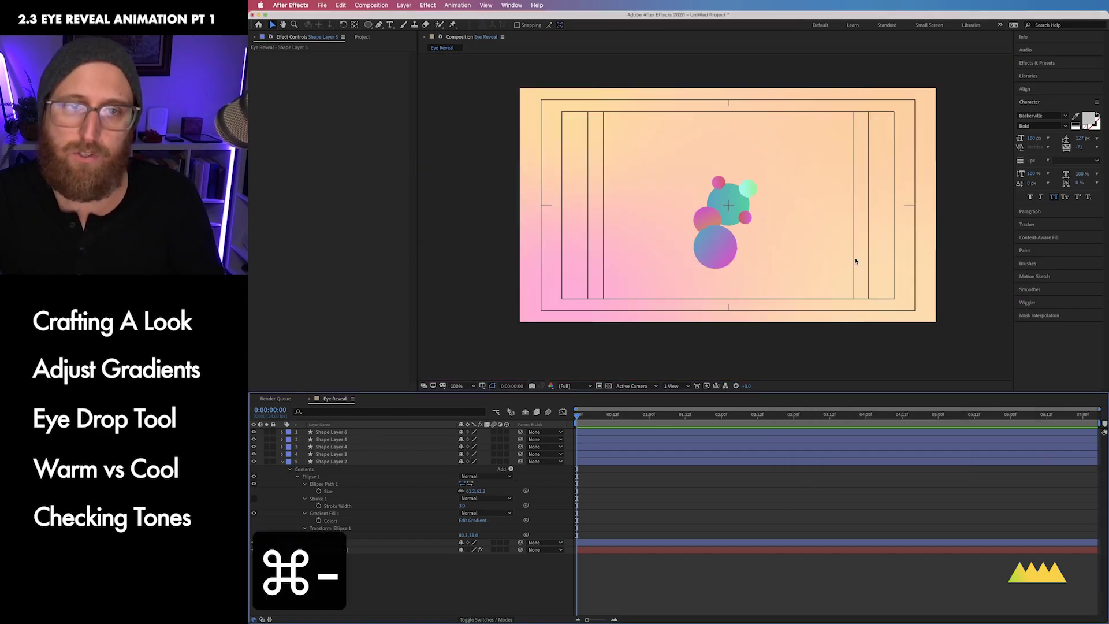
key("super+equal")
key("super+minus")
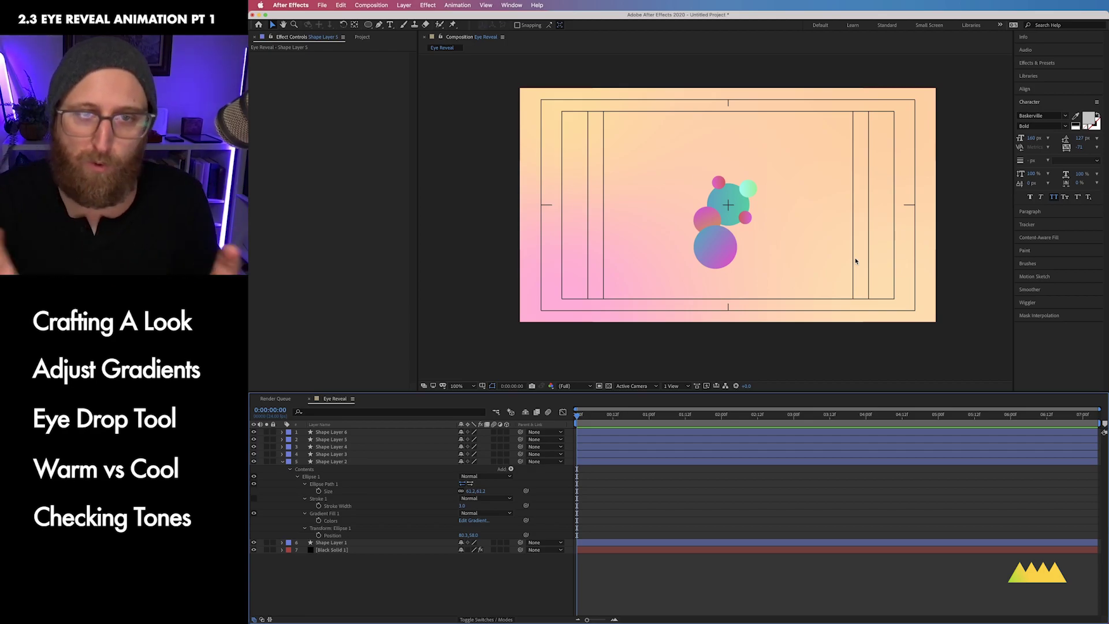
left_click(282, 462)
key("F4")
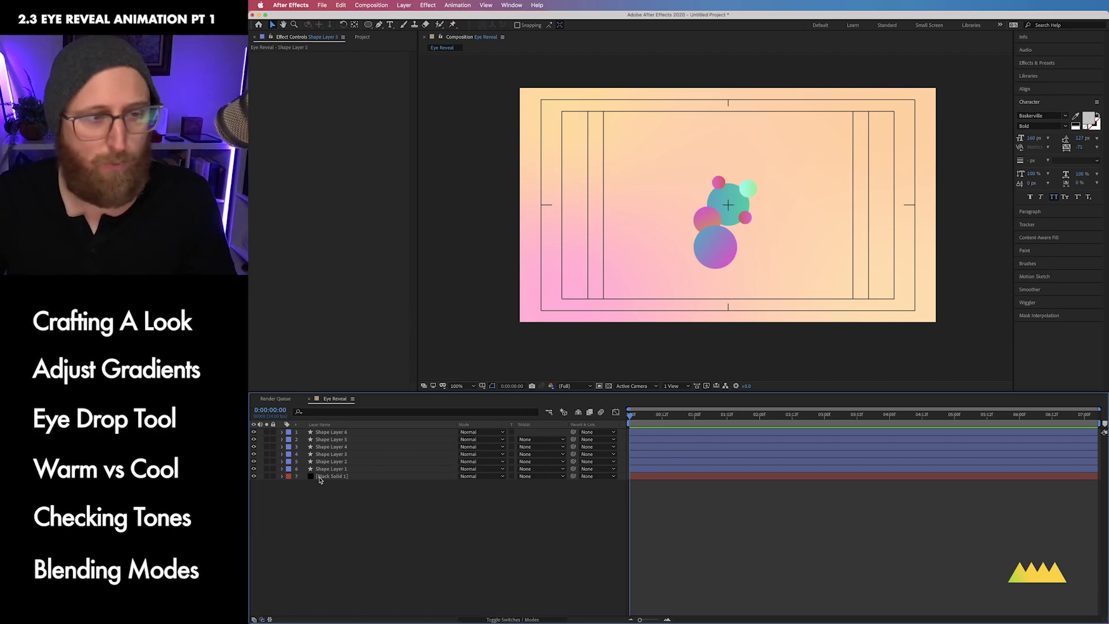
left_click(382, 468)
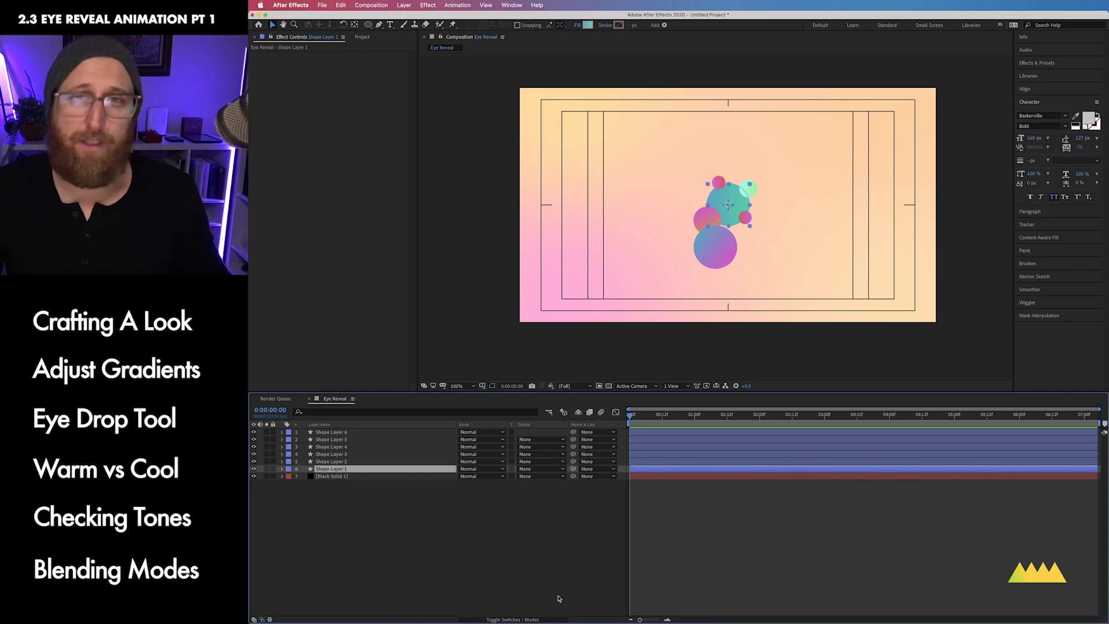
left_click(506, 620)
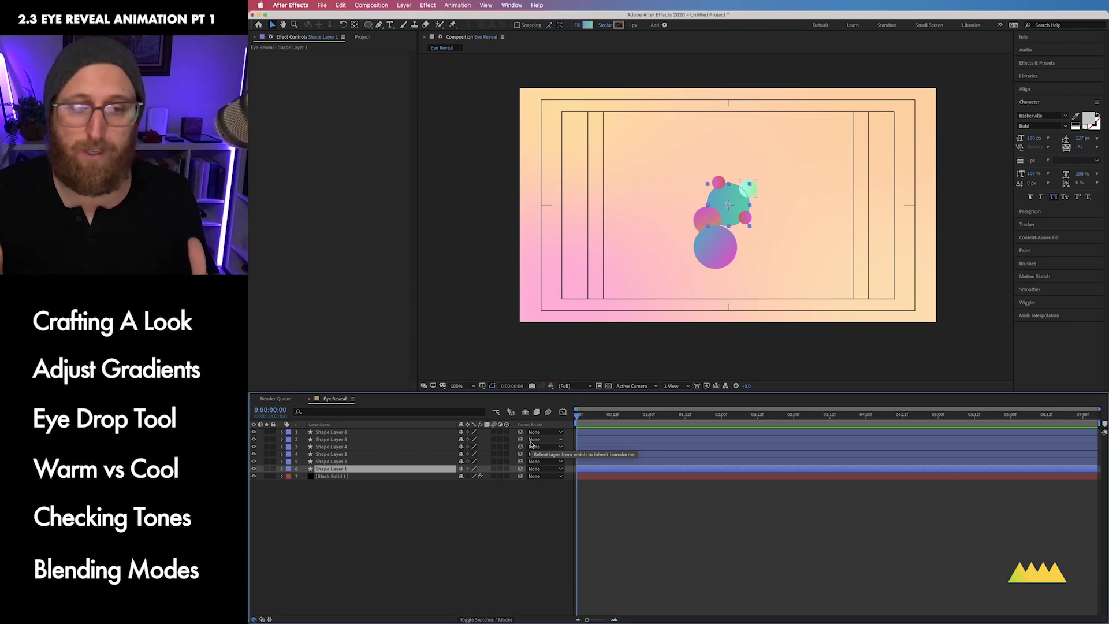
left_click(474, 620)
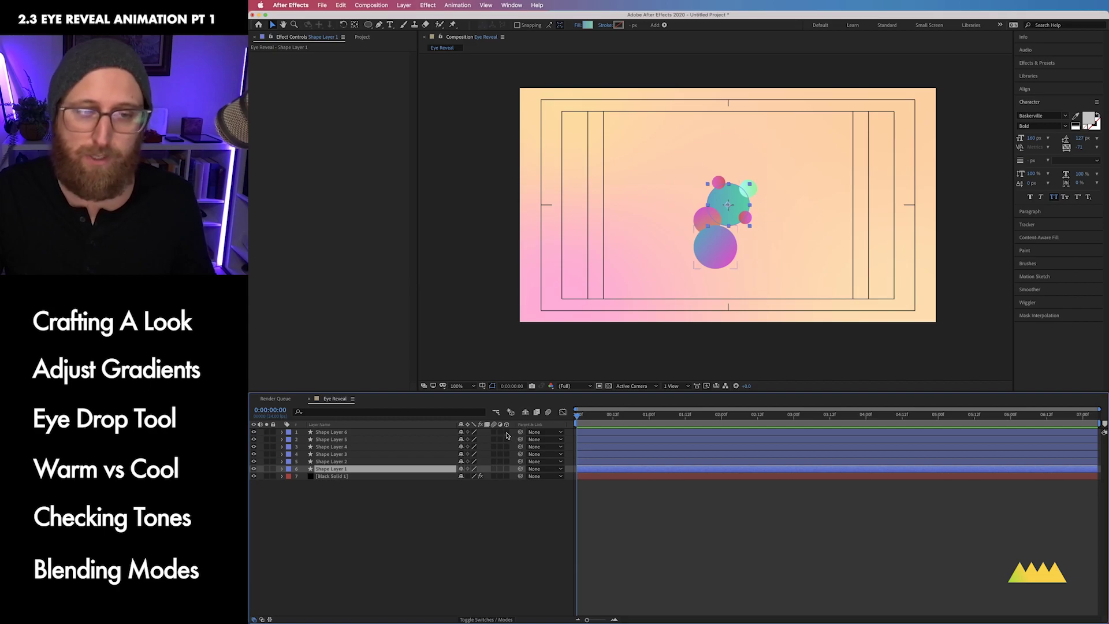
left_click(491, 619)
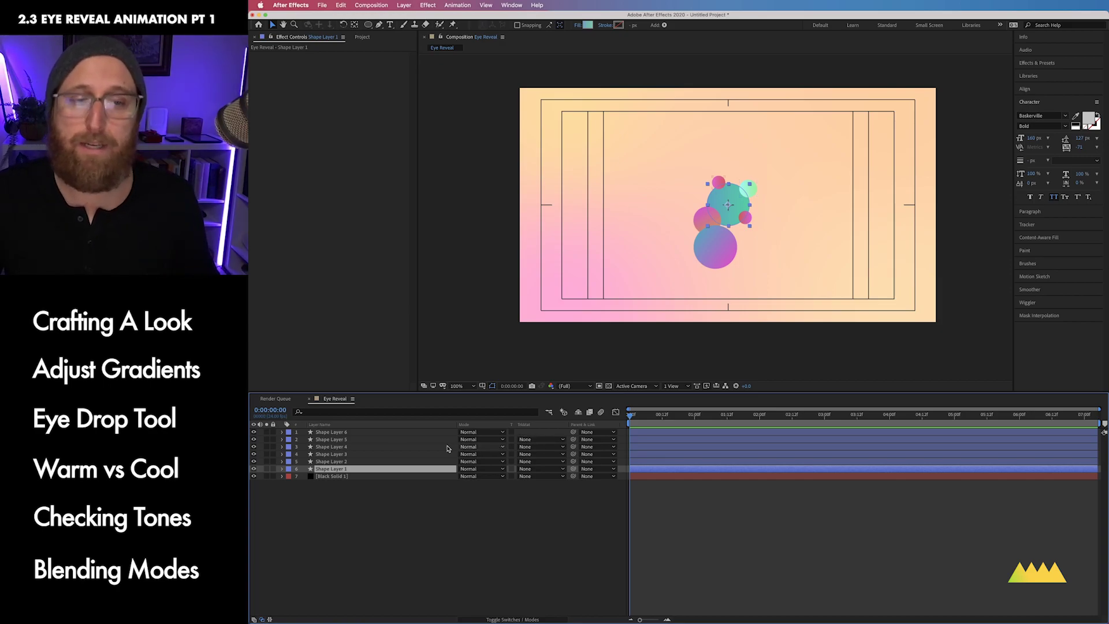
Try the Overlay blending mode on Shape Layer 4, the small circle above the central one, and deselect it.
left_click(394, 447)
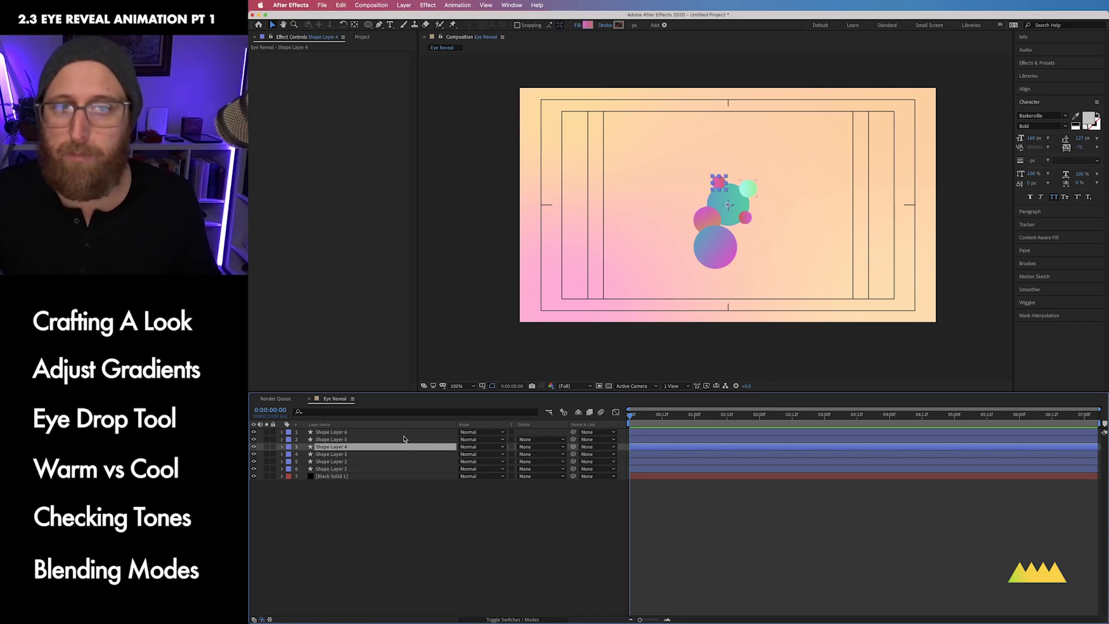
left_click(470, 448)
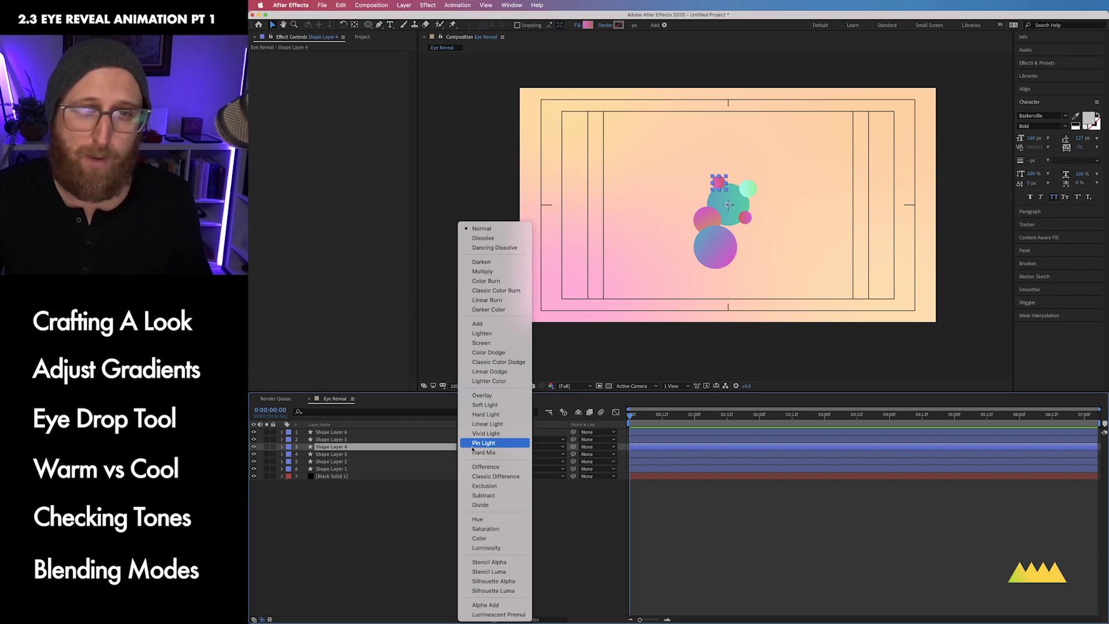
left_click(473, 398)
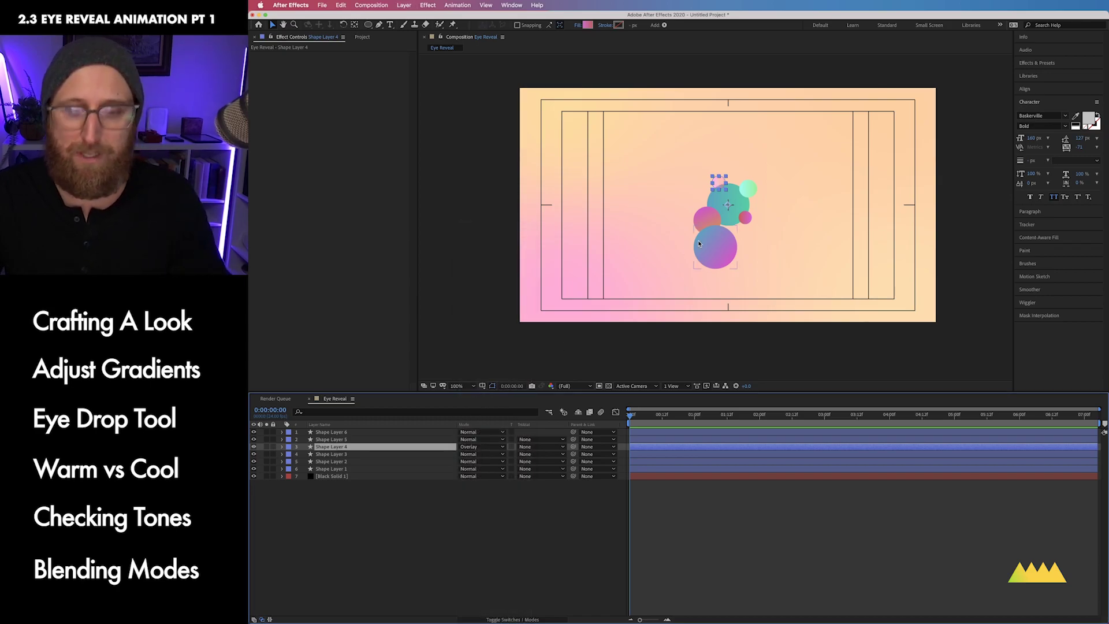
key("super+equal")
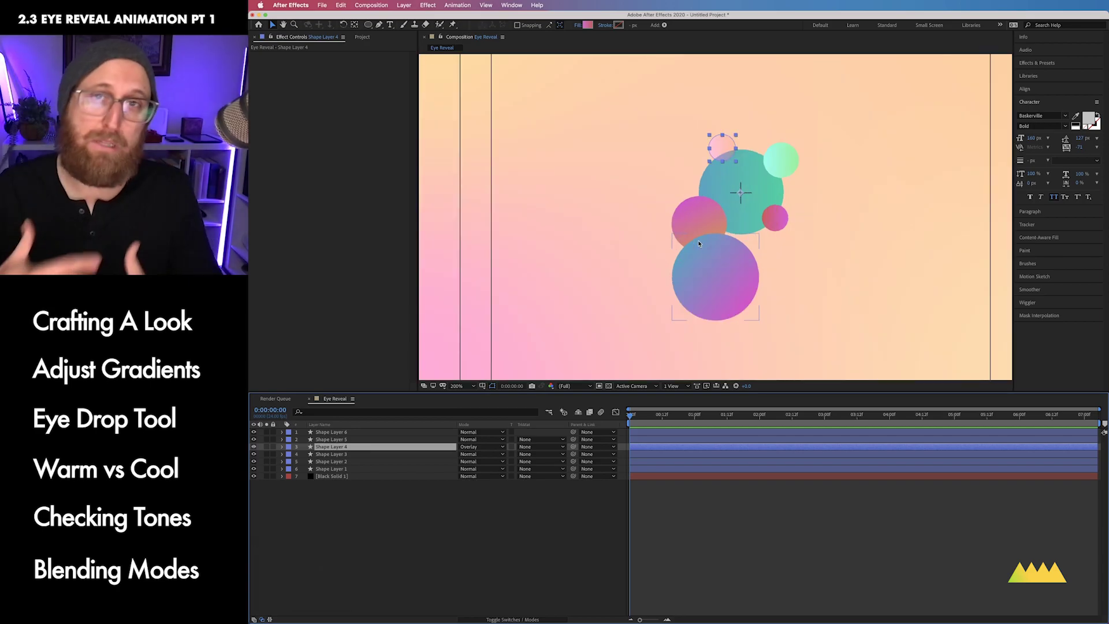
left_click(474, 528)
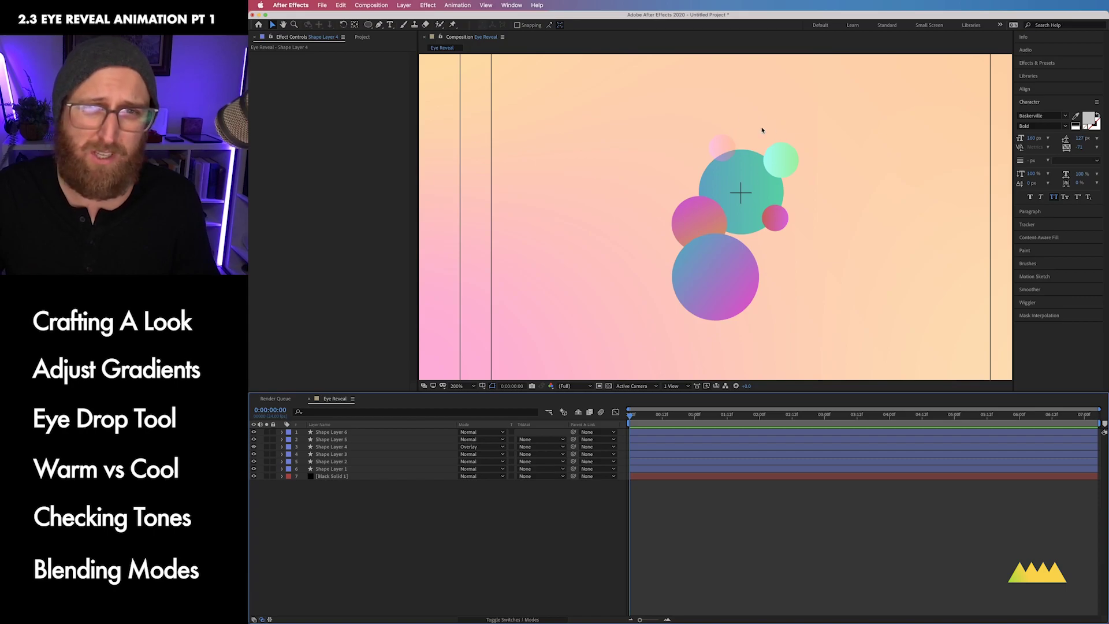
Try the Hard Light blending mode on Shape Layer 4.
left_click(488, 448)
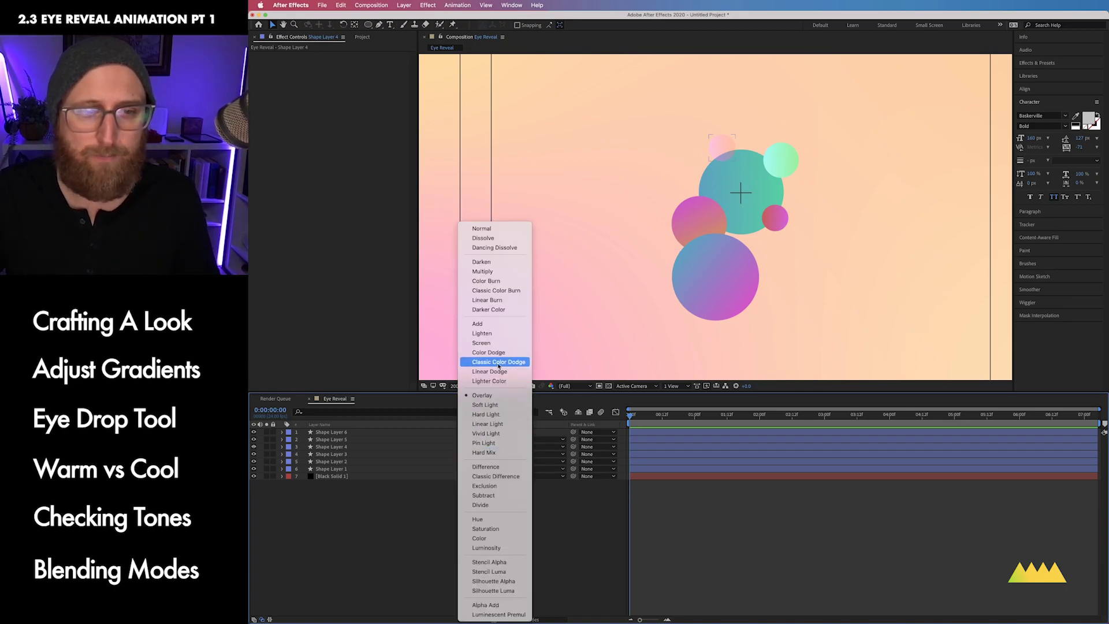
left_click(494, 415)
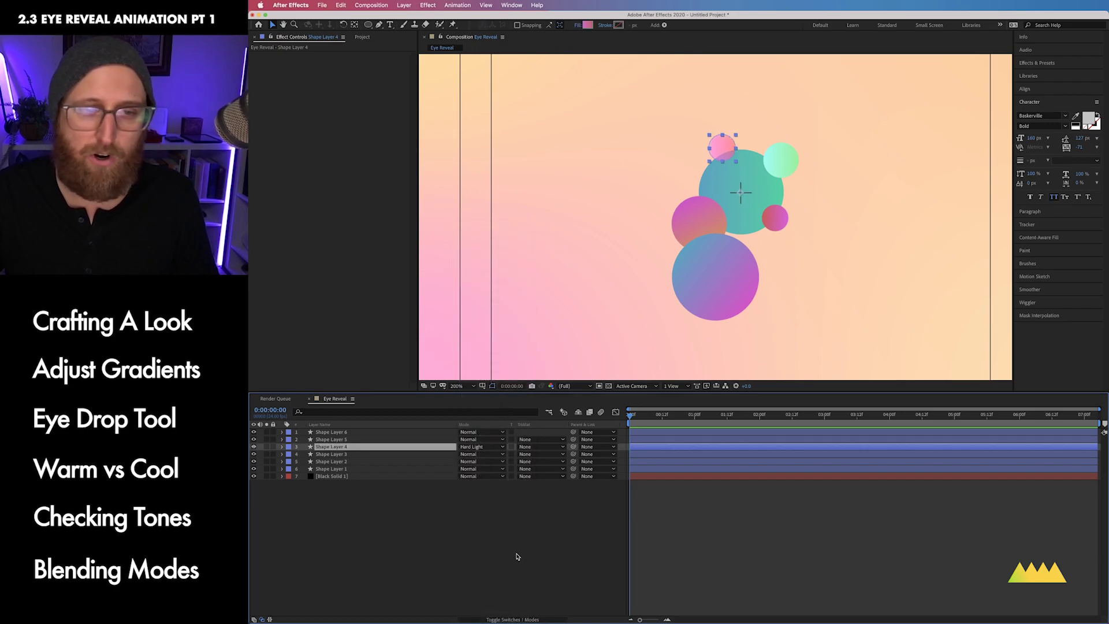
left_click(517, 555)
Set Shape Layer 4's blending mode to Difference and deselect the layer.
left_click(482, 446)
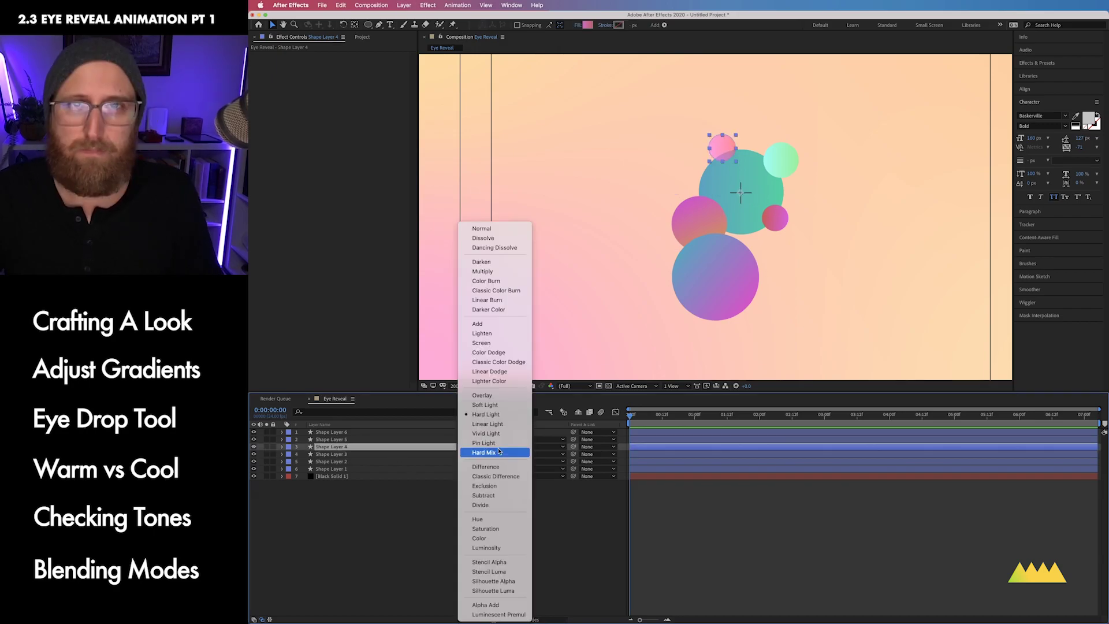
left_click(499, 467)
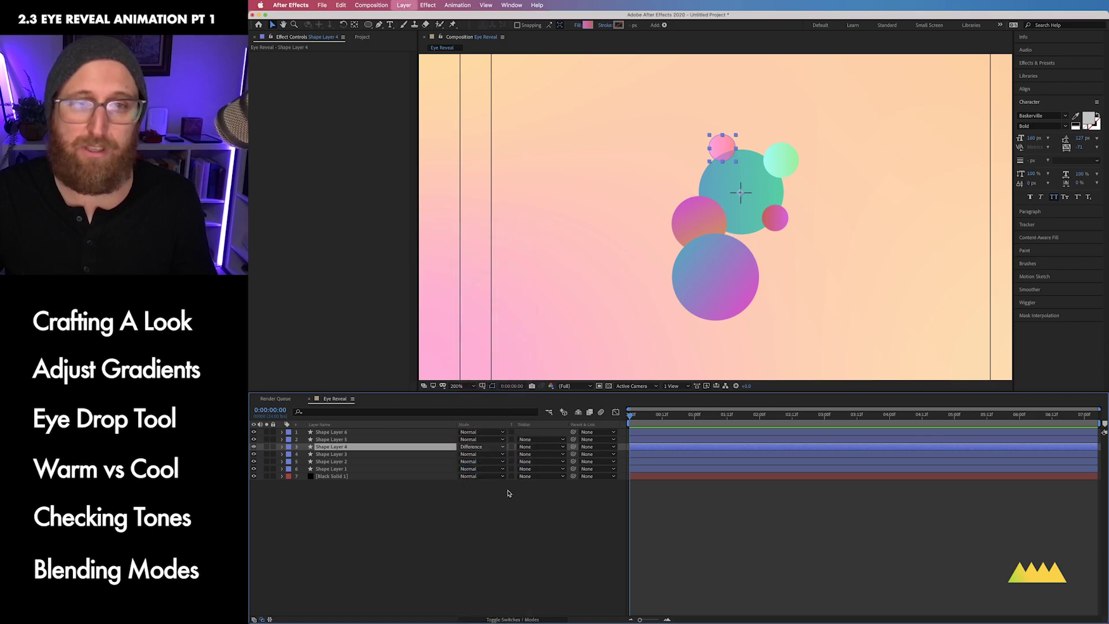
left_click(527, 548)
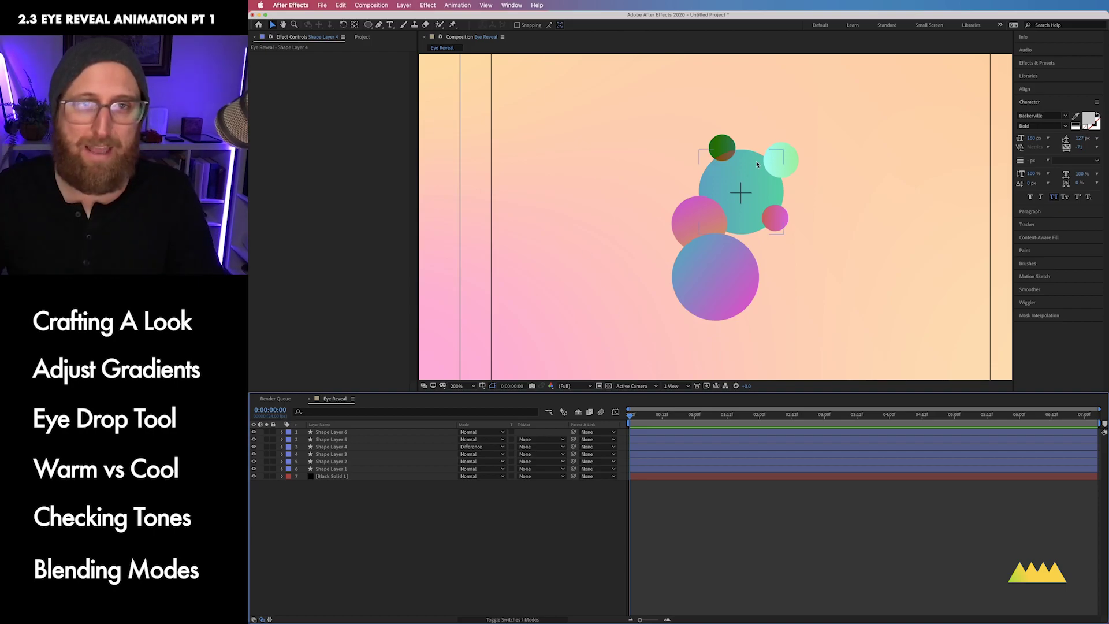
Move Shape Layer 4, the small dark green circle, slightly down and inward onto the upper-left edge of the teal circle.
key("super+equal")
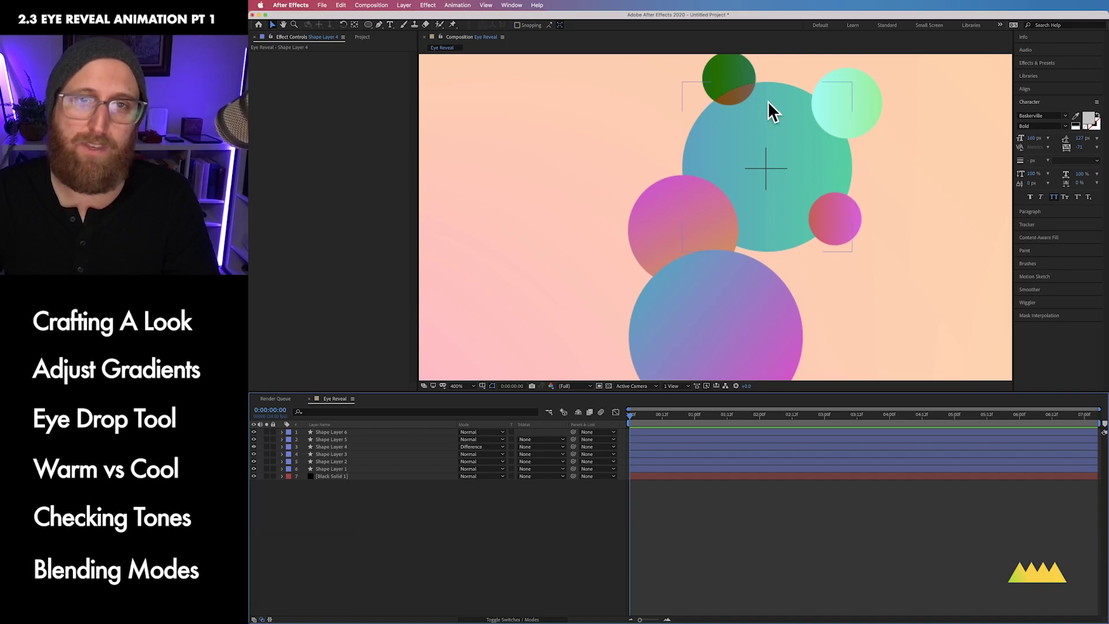
left_click(419, 450)
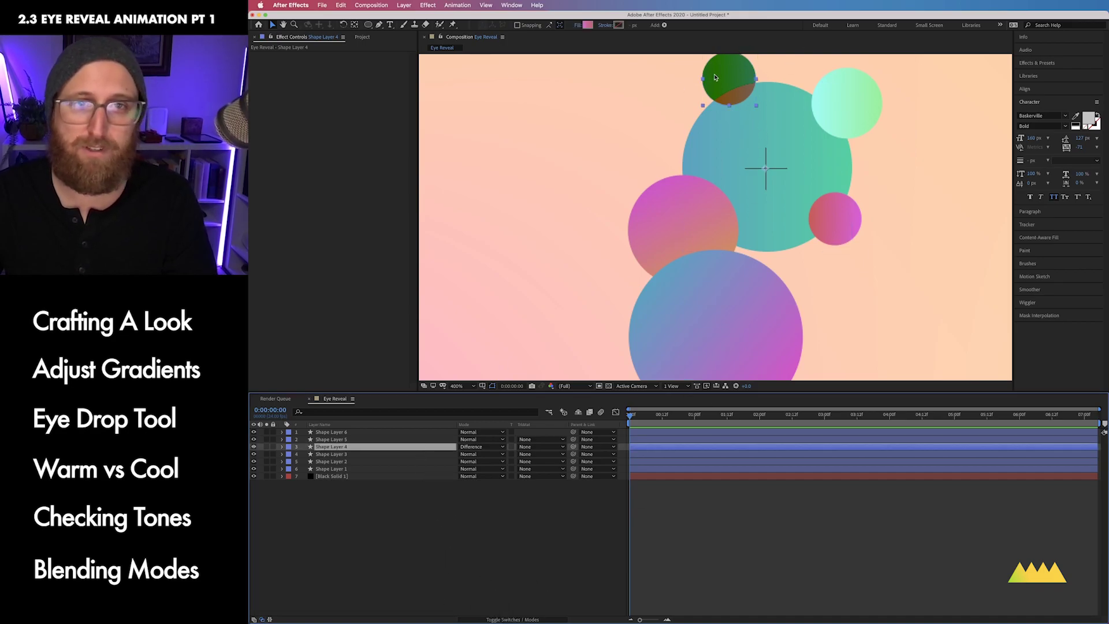
key("super+minus")
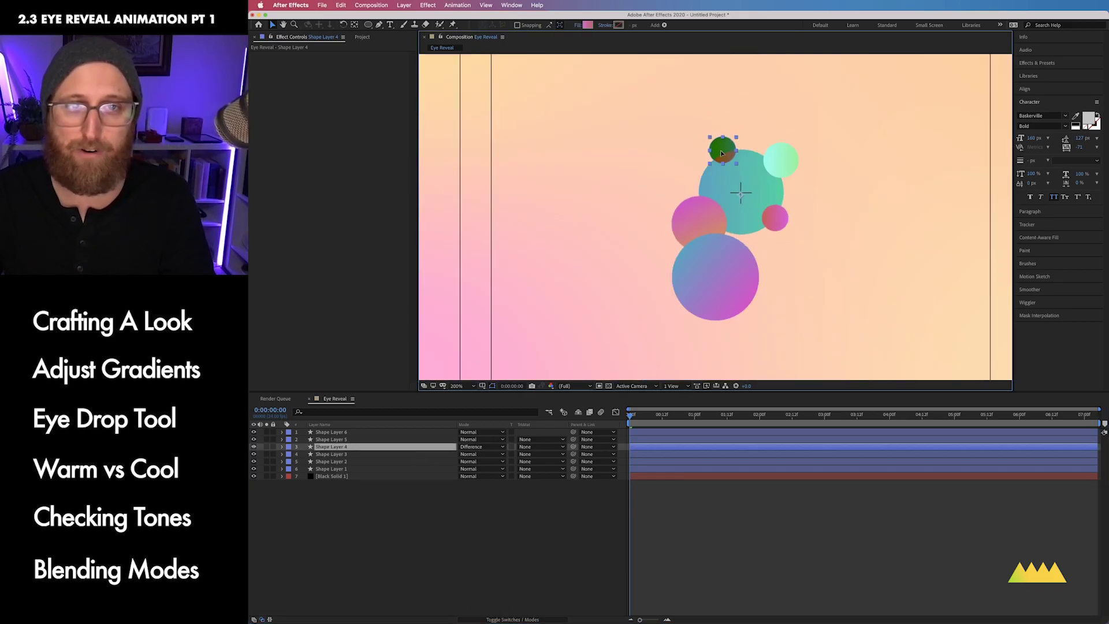
left_click_drag(765, 168, 731, 153)
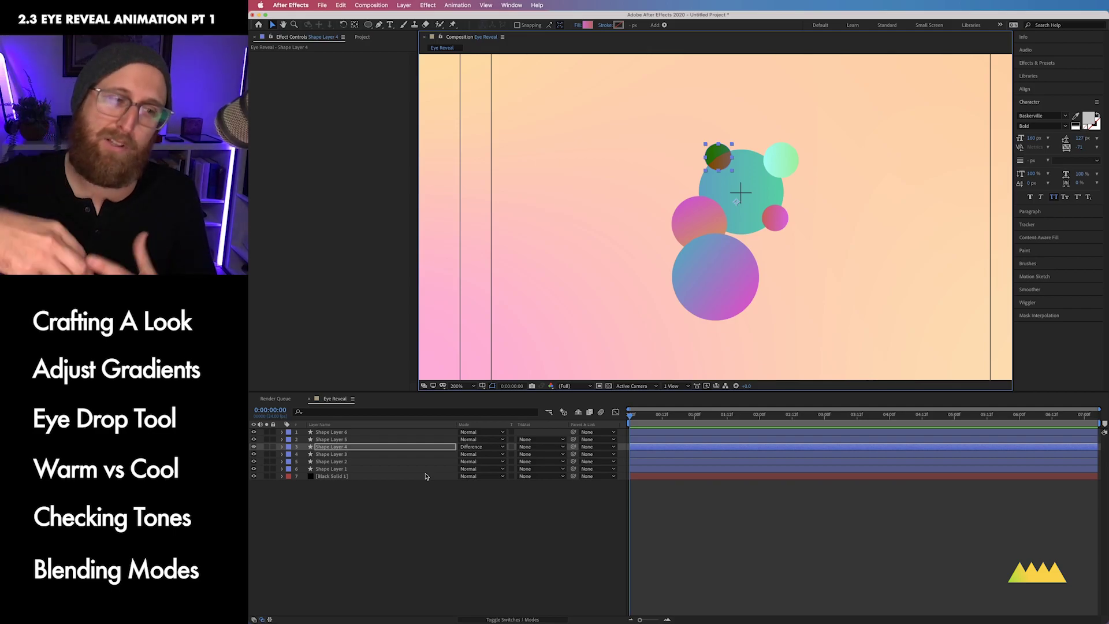
Try Shape Layer 4 beneath the other shapes, put it at the top of the stack, and move its circle onto the pink circle's right edge.
left_click_drag(403, 446, 406, 474)
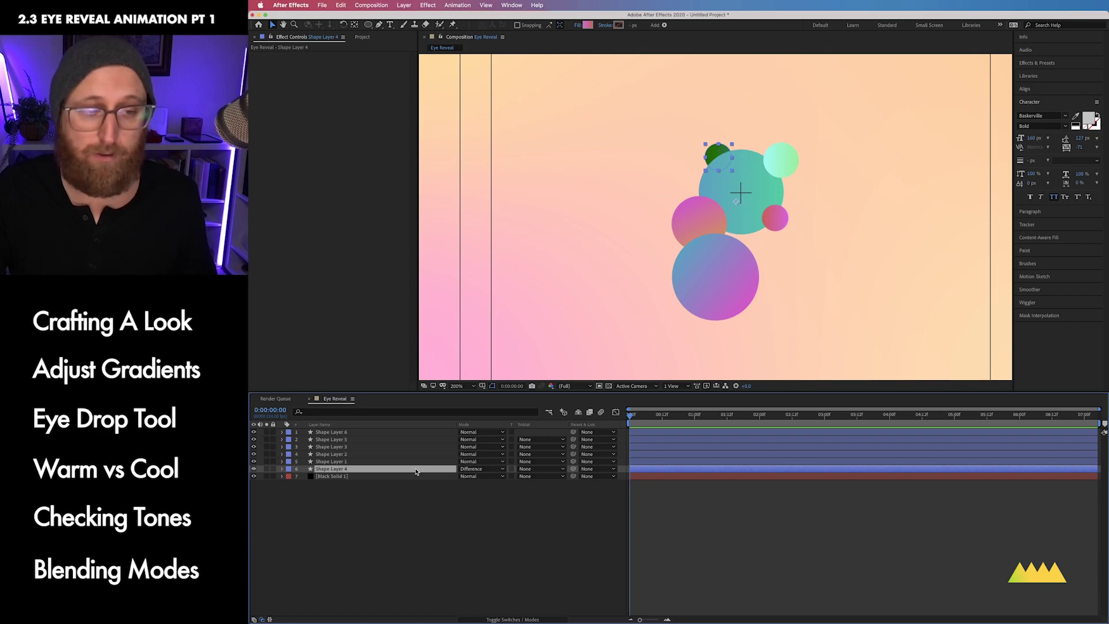
left_click_drag(416, 468, 417, 430)
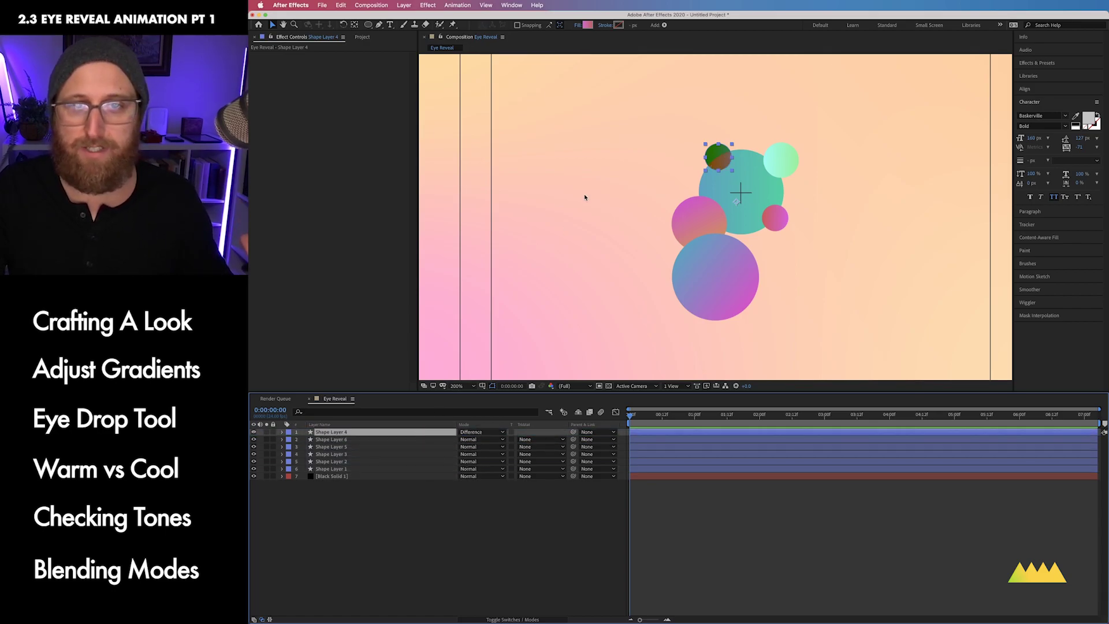
left_click_drag(717, 153, 725, 227)
left_click(554, 522)
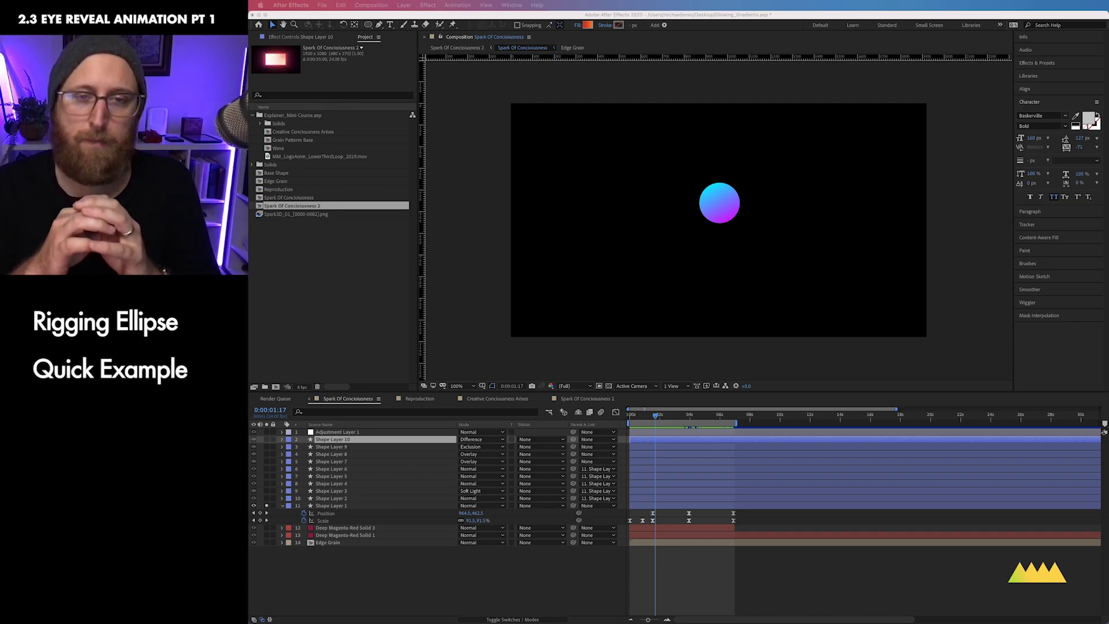
Preview the Spark Of Conciousness composition with Shape Layer 1 soloed, and solo Shape Layers 2 through 5 as well.
key("ctrl+0")
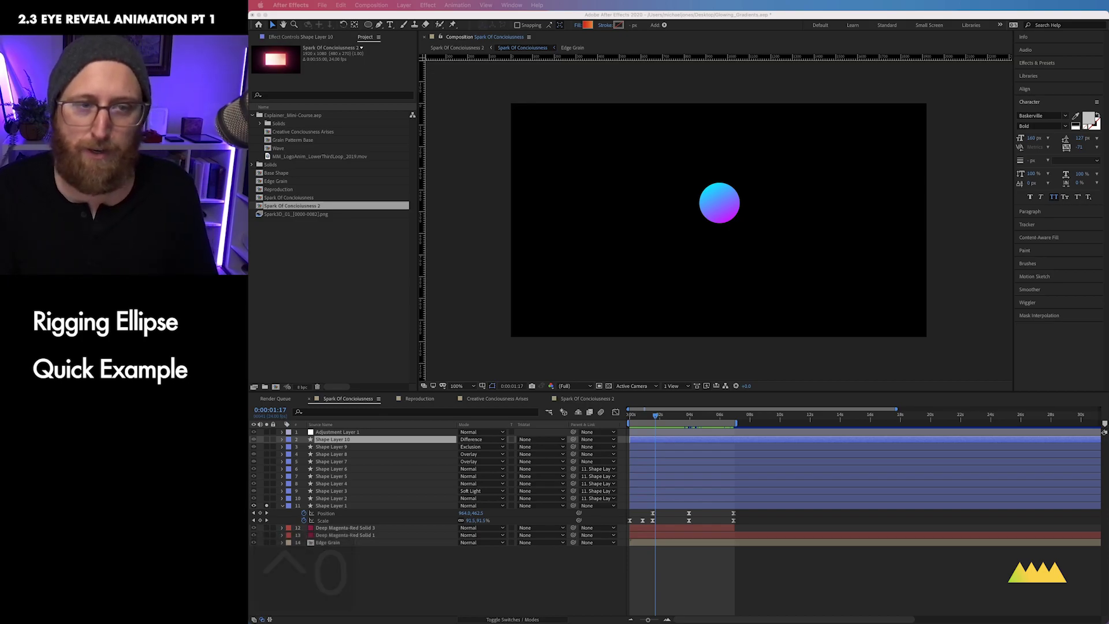
key("ctrl+0")
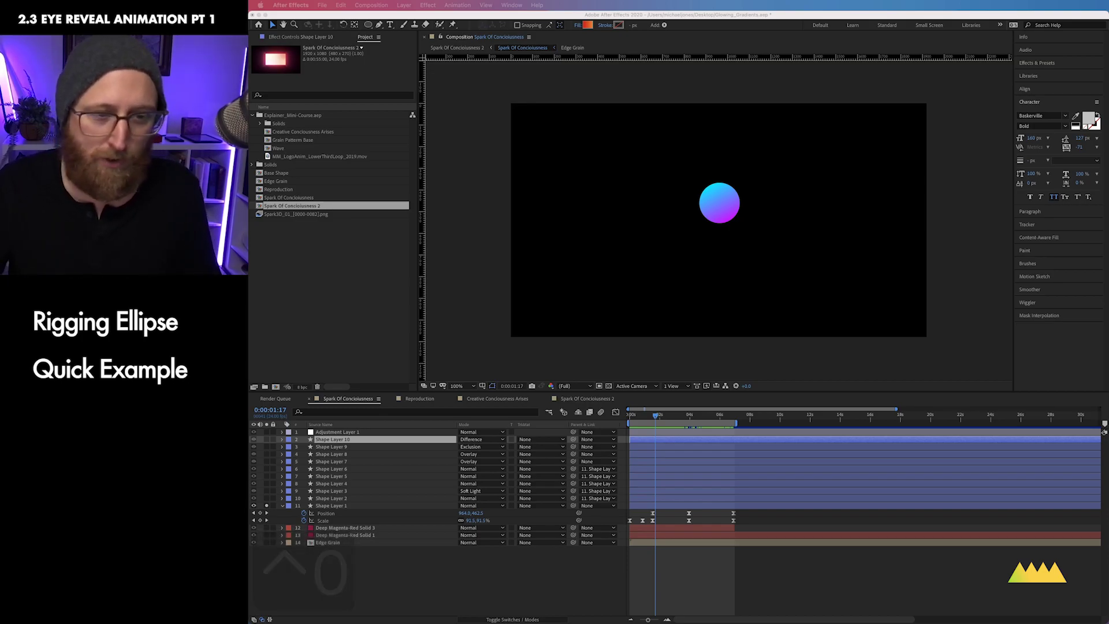
left_click(570, 587)
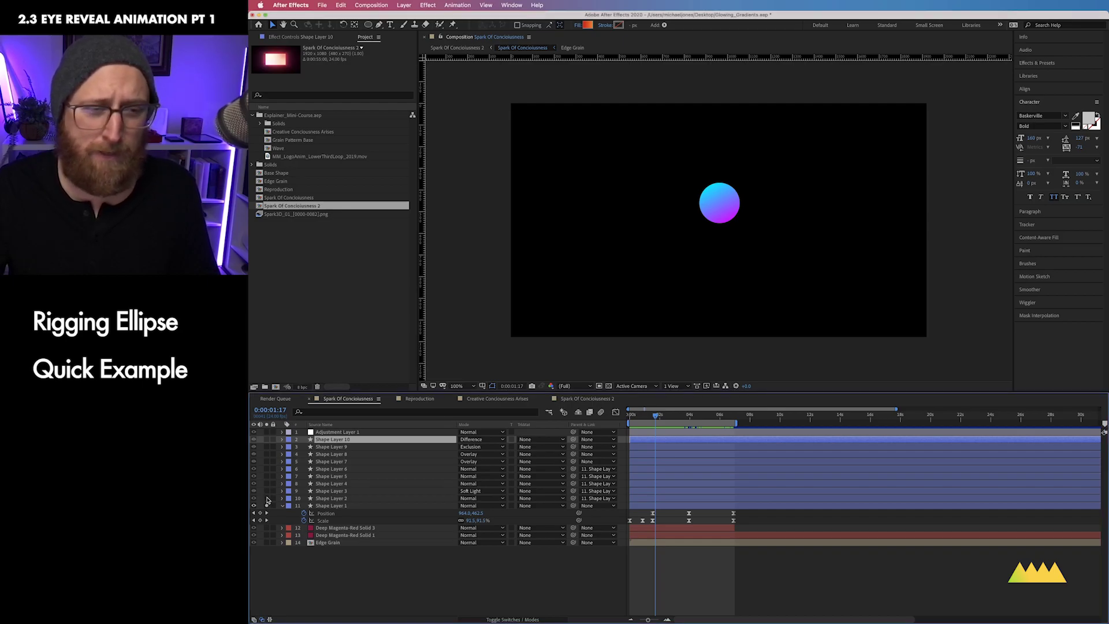
left_click(267, 498)
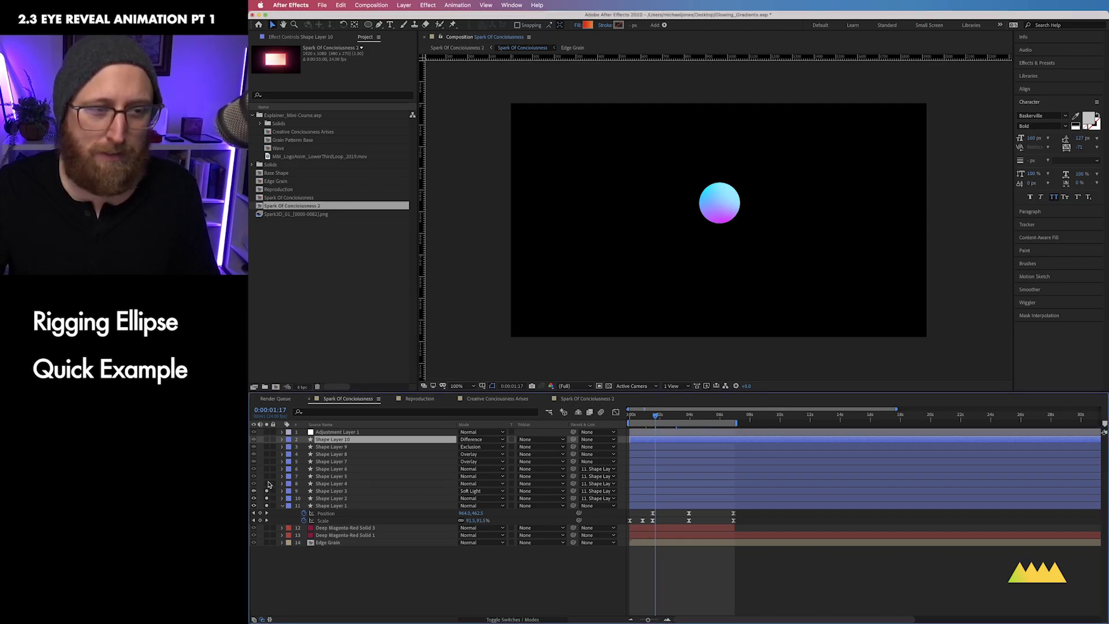
key("F2")
left_click(267, 484)
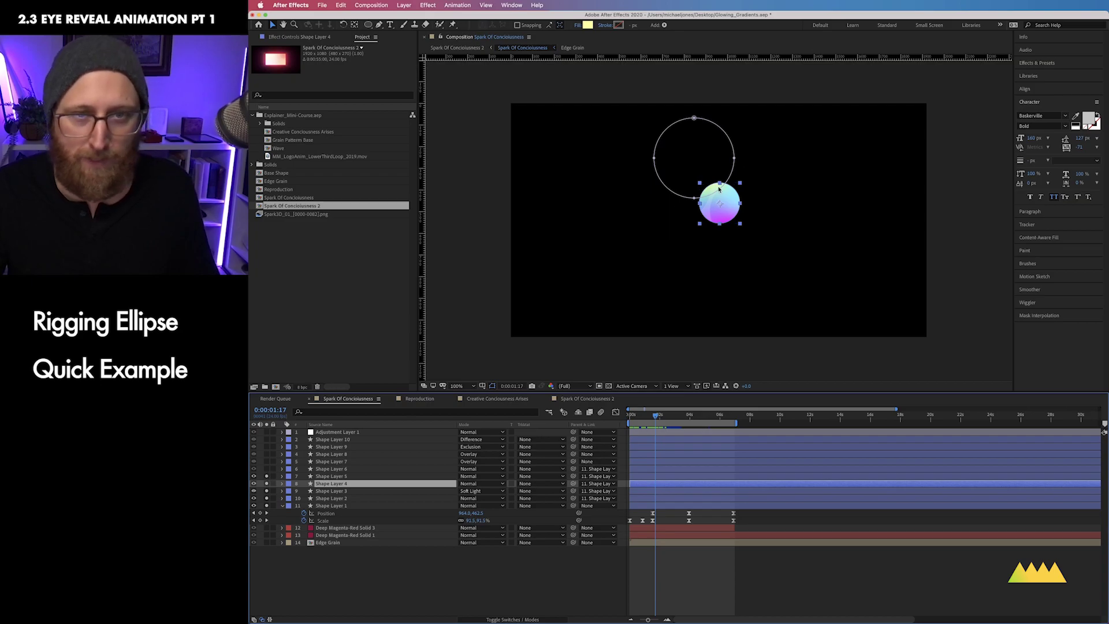
Solo Shape Layer 6 and examine its small highlight circle within the gradient ellipse up close.
key("super+equal")
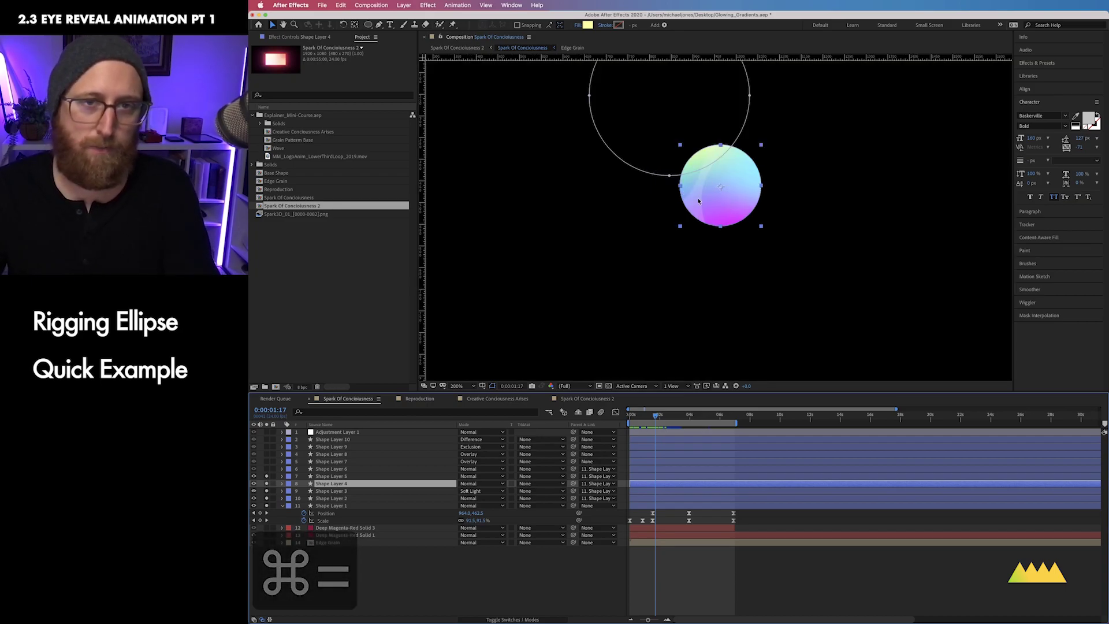
key("super+minus")
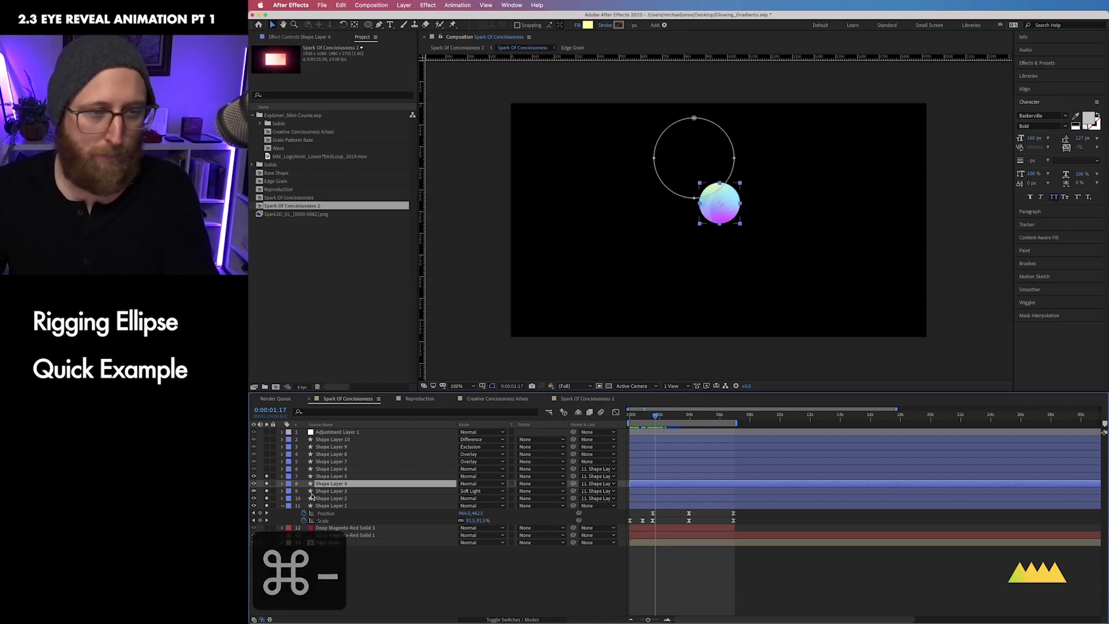
key("super+equal")
key("super+equal")
left_click(725, 157)
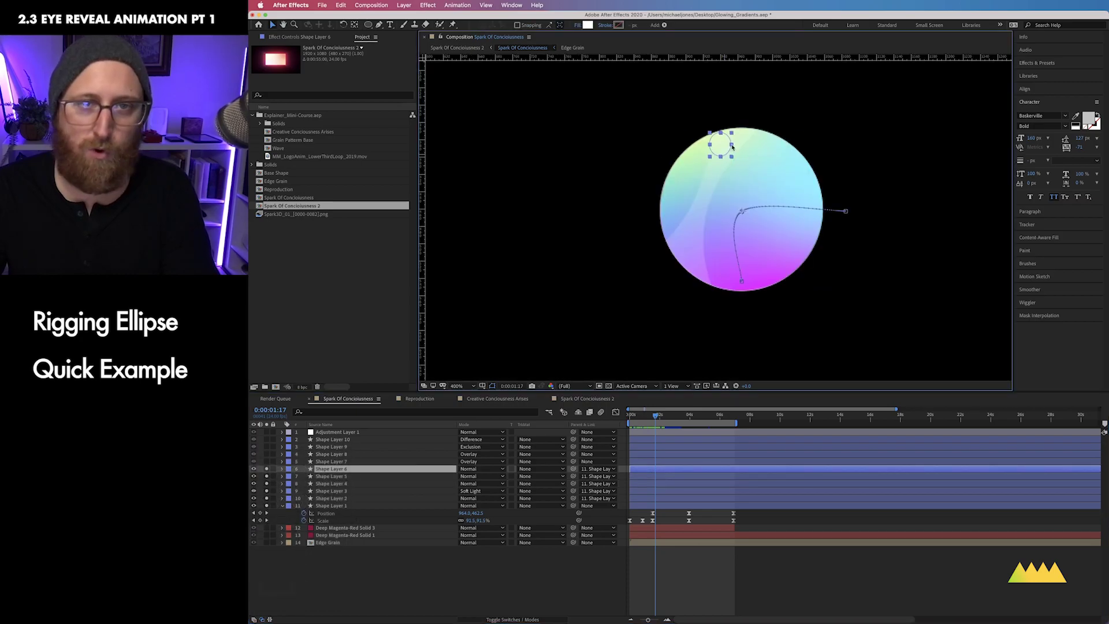
Select Shape Layers 2 through 6 and scrub to 0:00:02:13 to examine how they scale around Shape Layer 1.
key("super+minus")
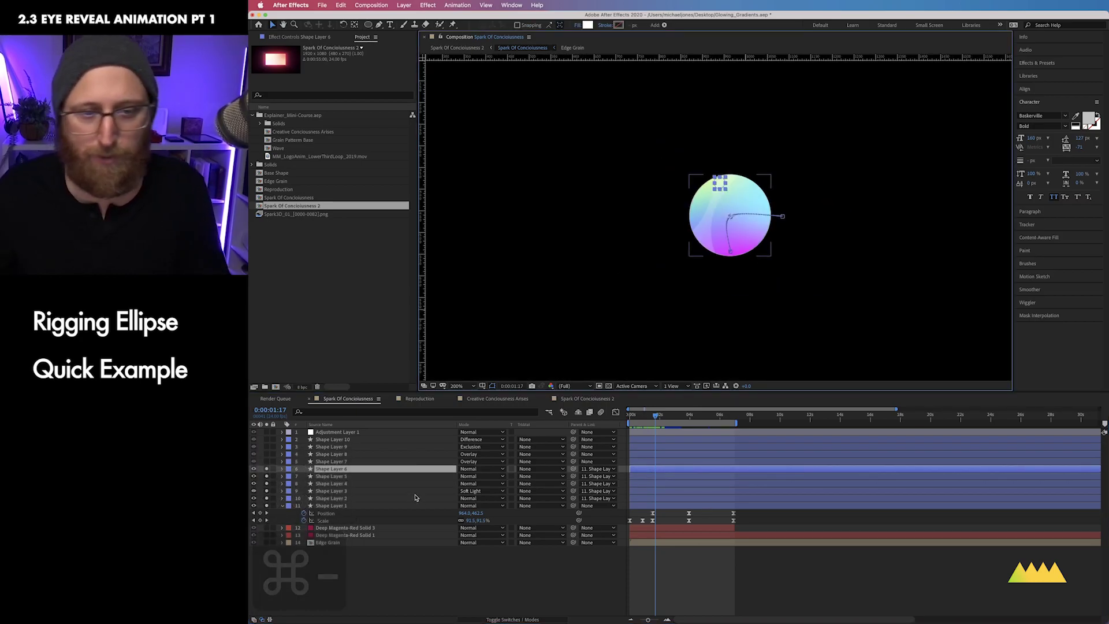
left_click(343, 500)
left_click(350, 469, "shift")
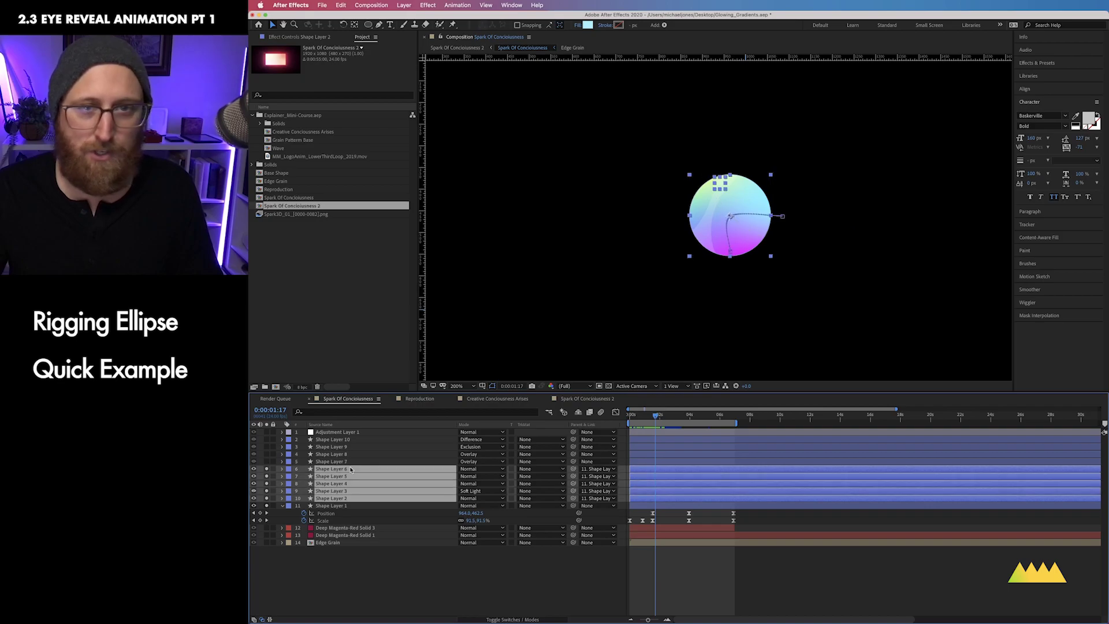
left_click_drag(656, 419, 664, 420)
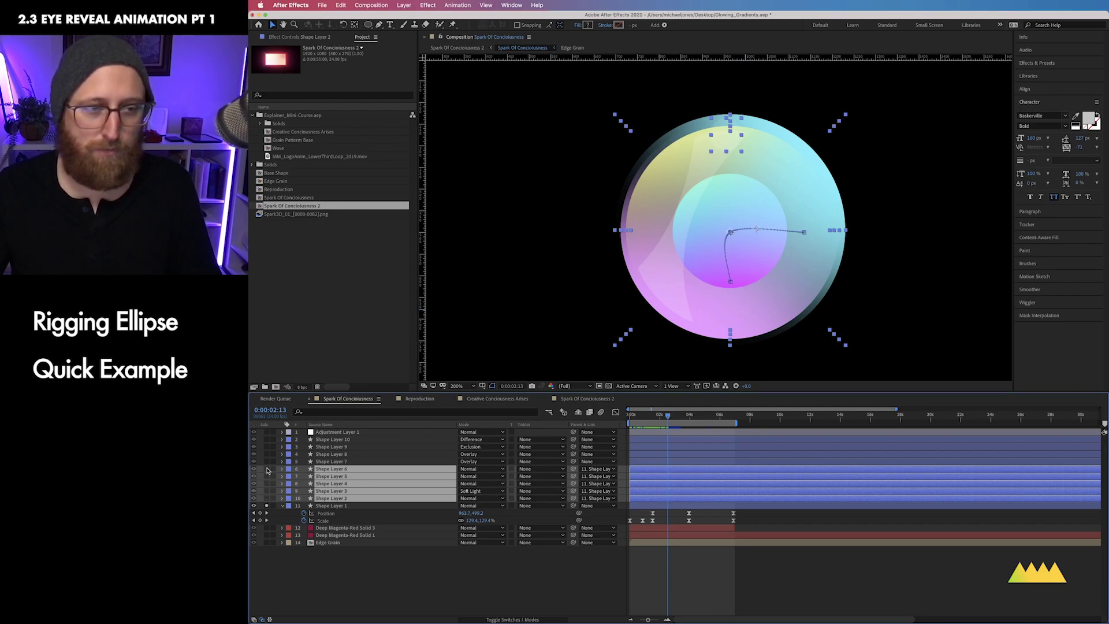
Preview Shape Layer 1 on its own, then preview it with Shape Layer 2 soloed too.
left_click(364, 597)
key("ctrl+0")
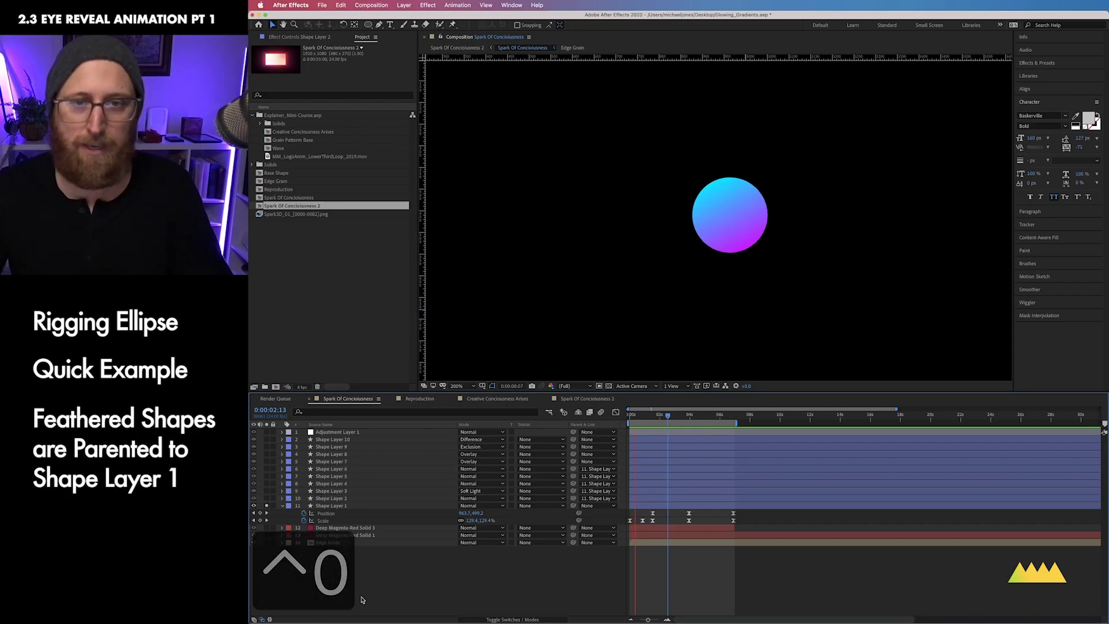
key("super+minus")
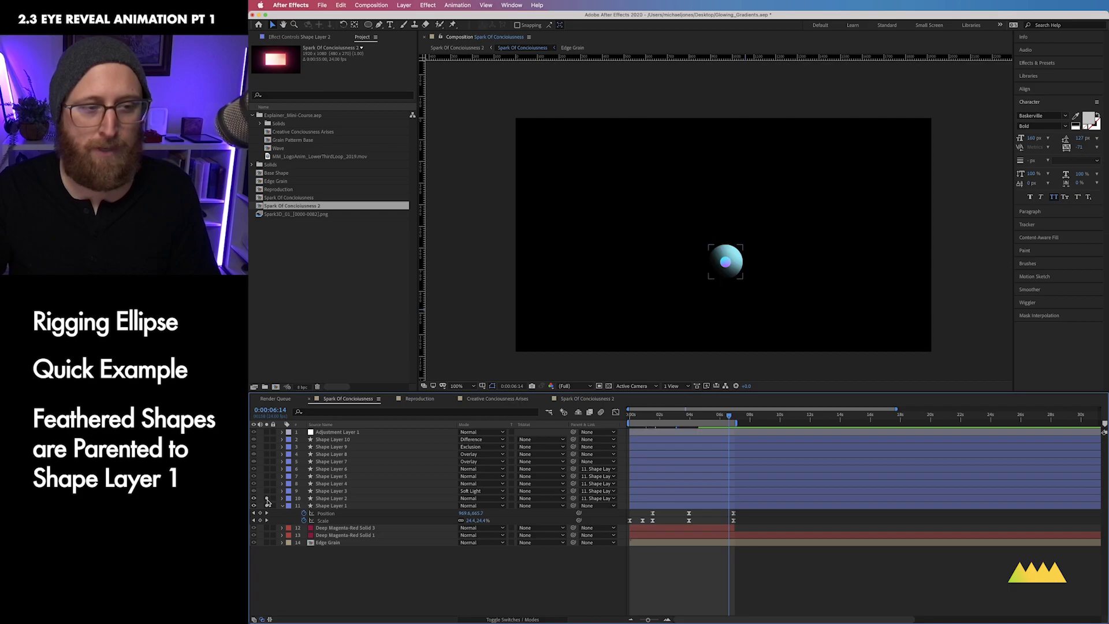
key("ctrl+0")
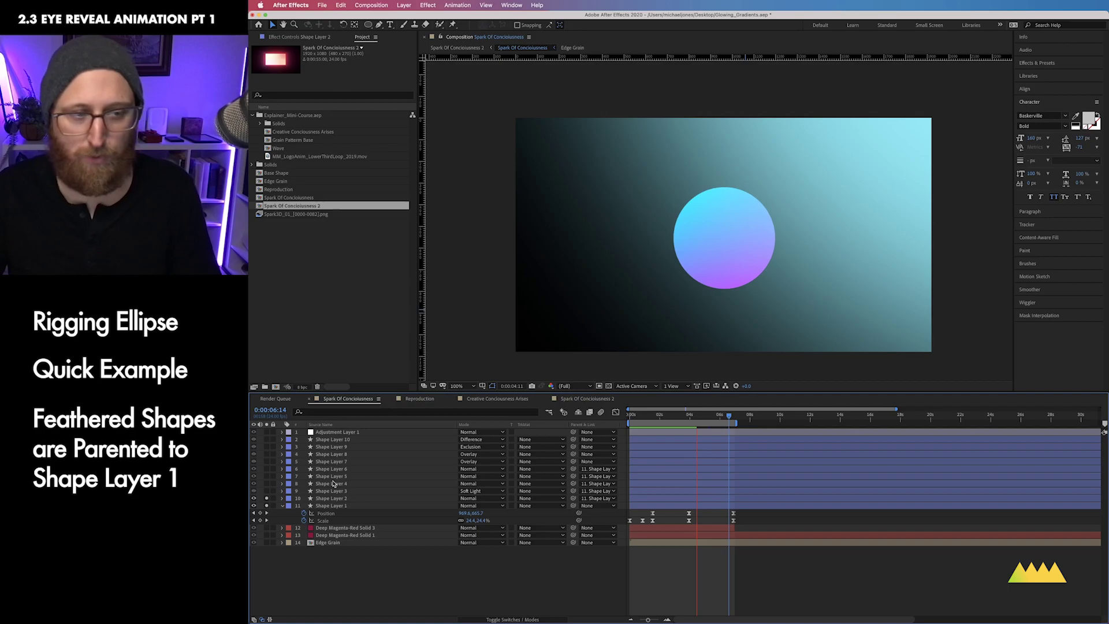
Solo Shape Layers 3, 4 and 5 in addition and preview the combined feathered shapes.
left_click_drag(266, 491, 266, 499)
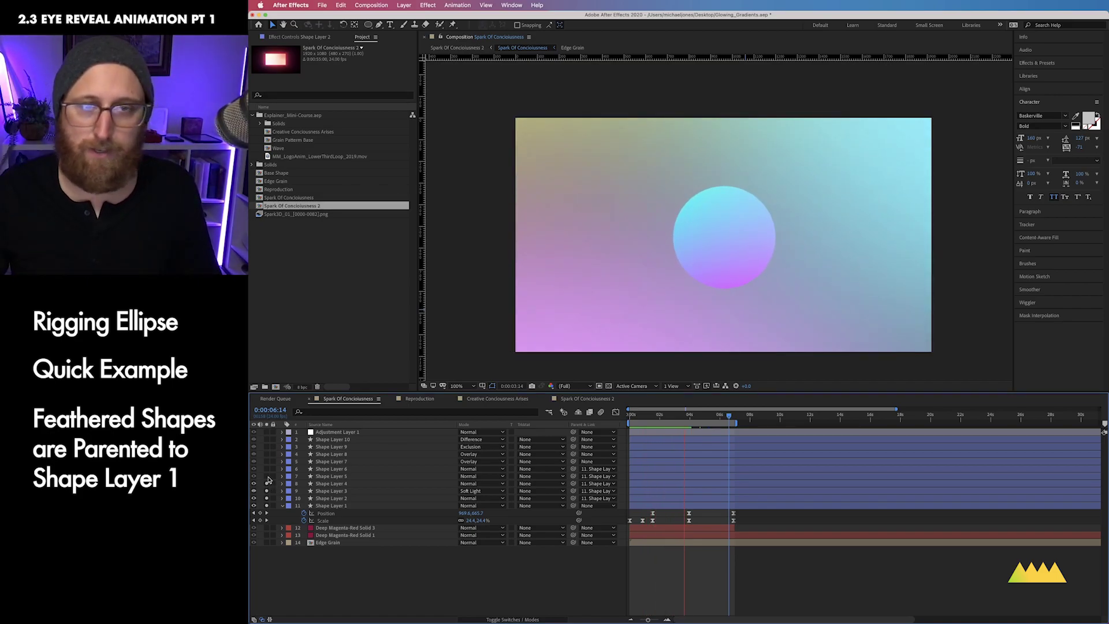
key("ctrl+0")
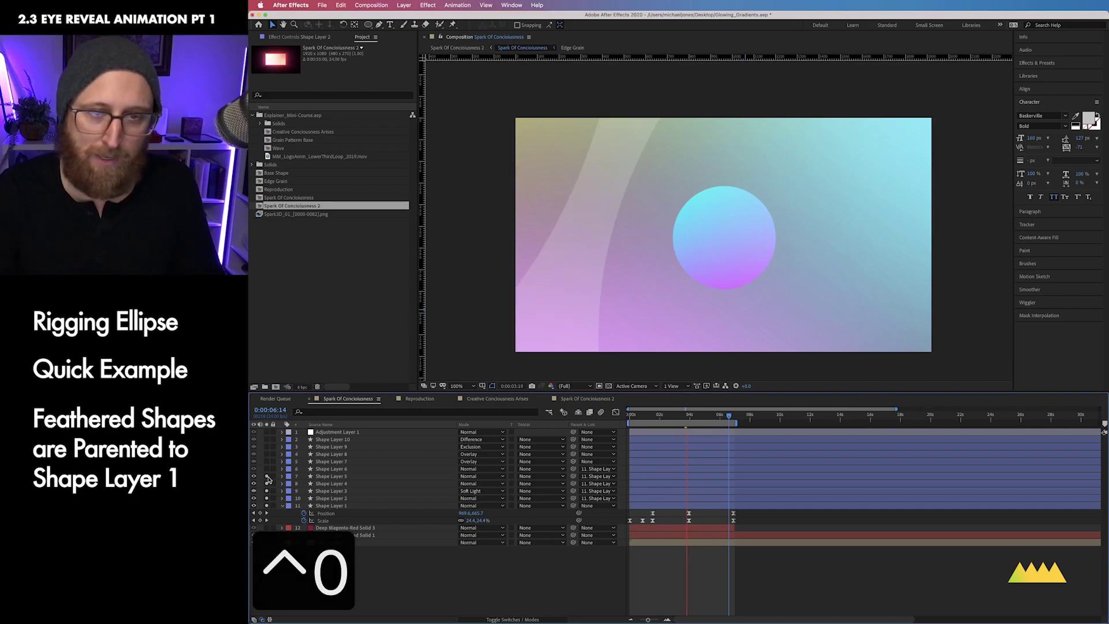
key("ctrl+0")
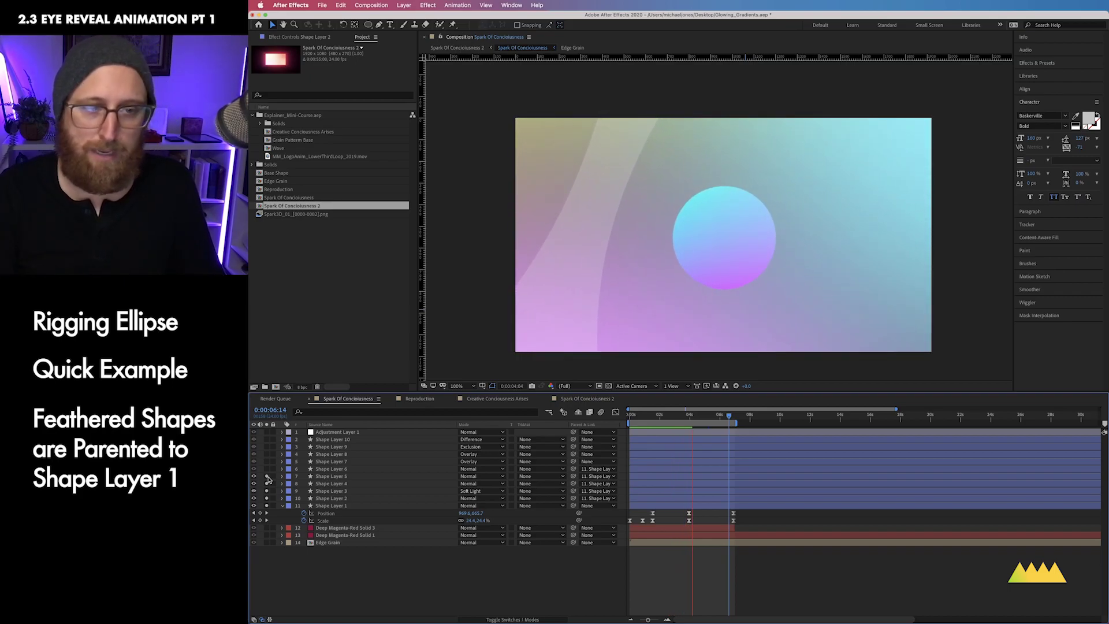
key("ctrl+0")
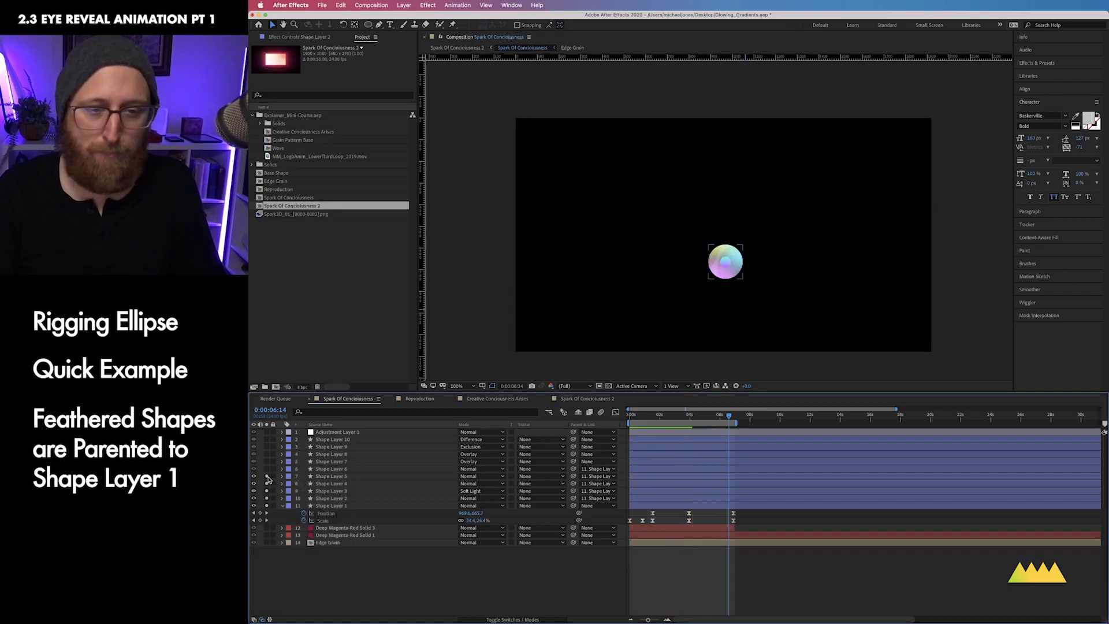
Reveal the keyframed properties of Shape Layers 1 through 6 and preview their parented animation.
left_click(328, 470)
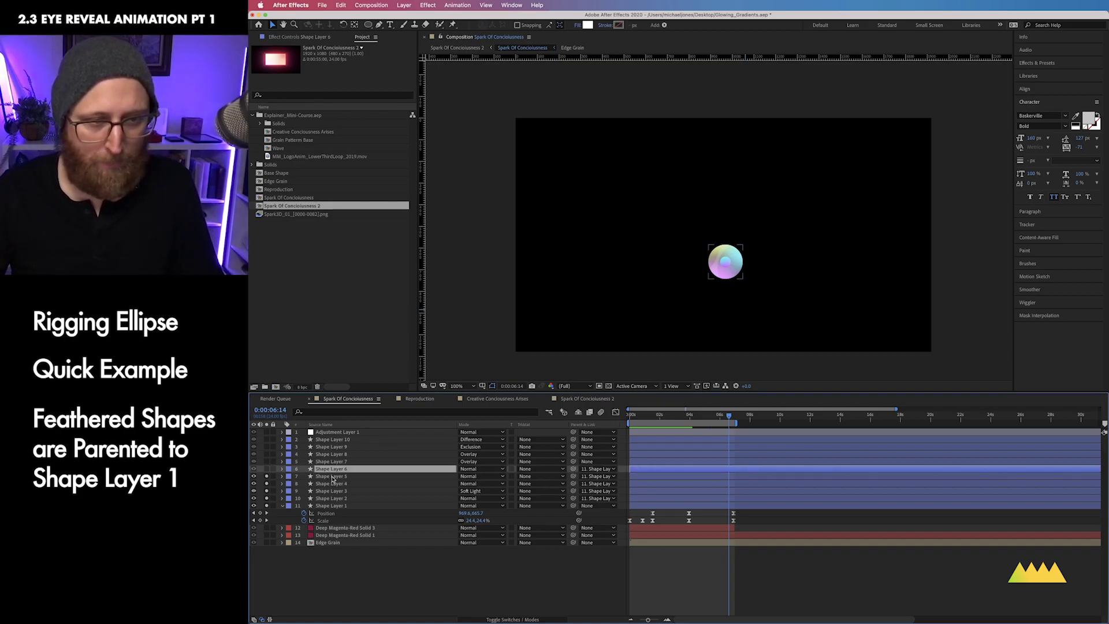
left_click(353, 505, "shift")
key("u")
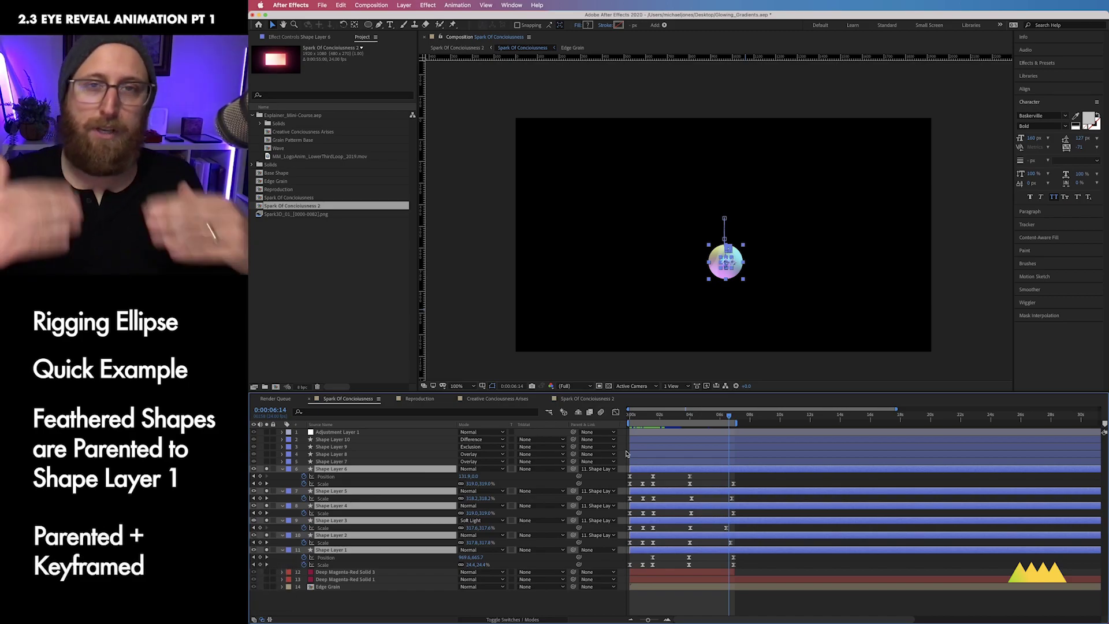
key("ctrl+0")
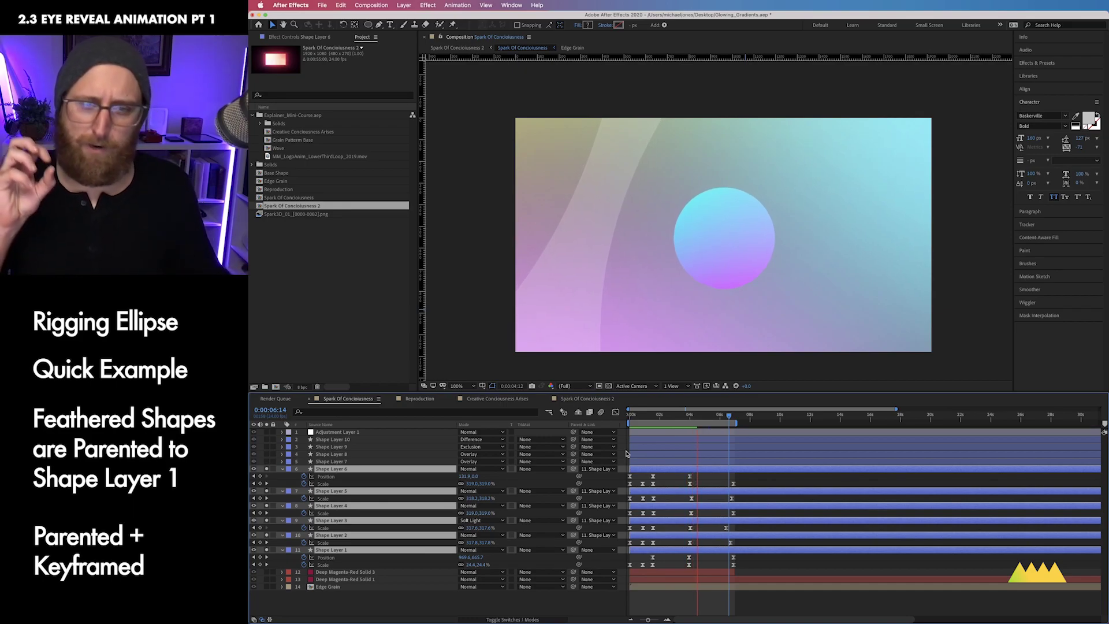
Preview the animation with Shape Layers 7 through 10 soloed as well to examine the complete eye shape.
key("ctrl+0")
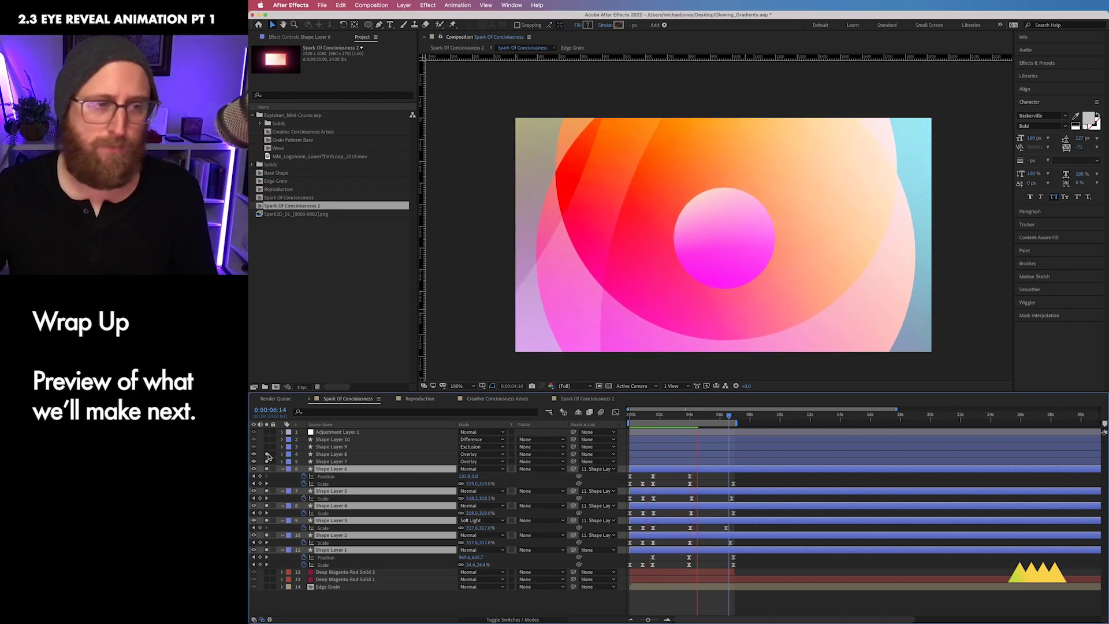
left_click(323, 448)
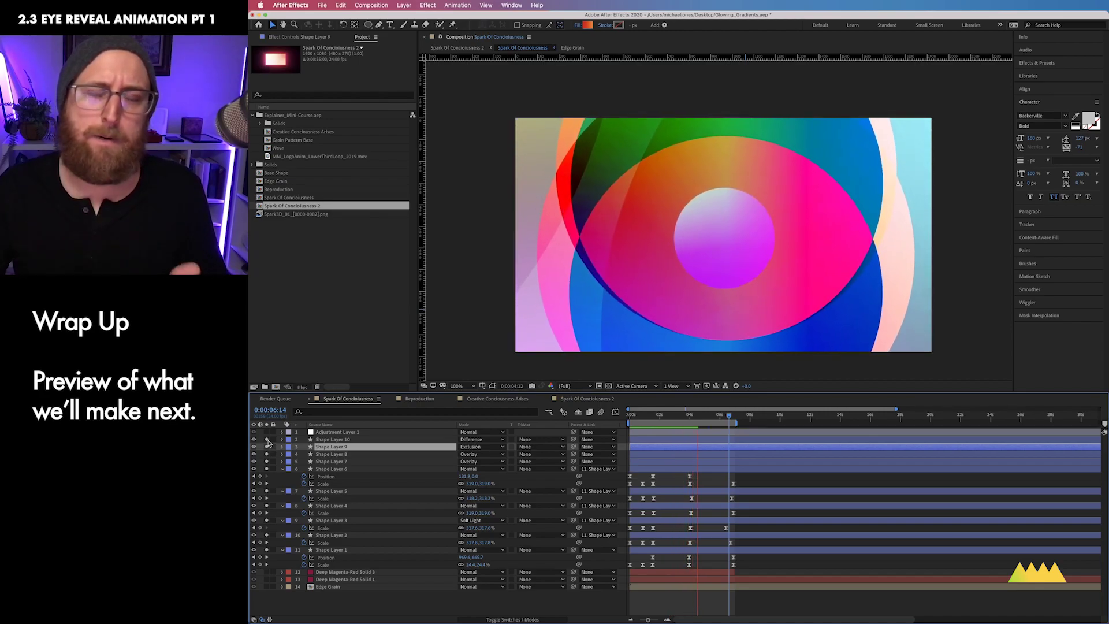
left_click_drag(300, 528, 254, 607)
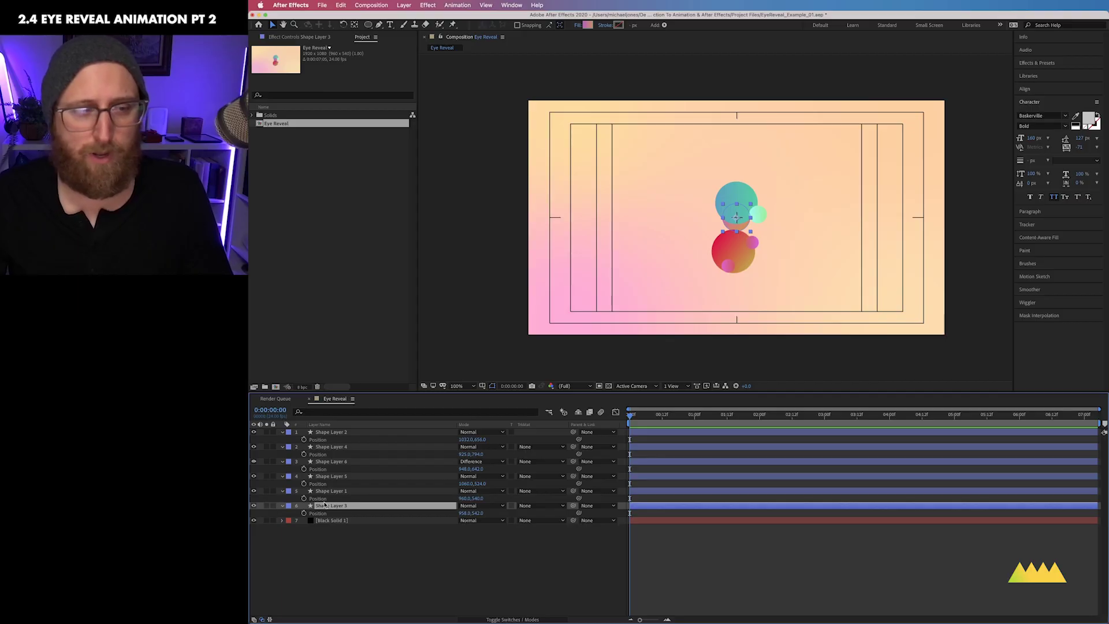
Move Shape Layer 3 above the large teal circle's layer in the Eye Reveal composition and solo it.
left_click(357, 491)
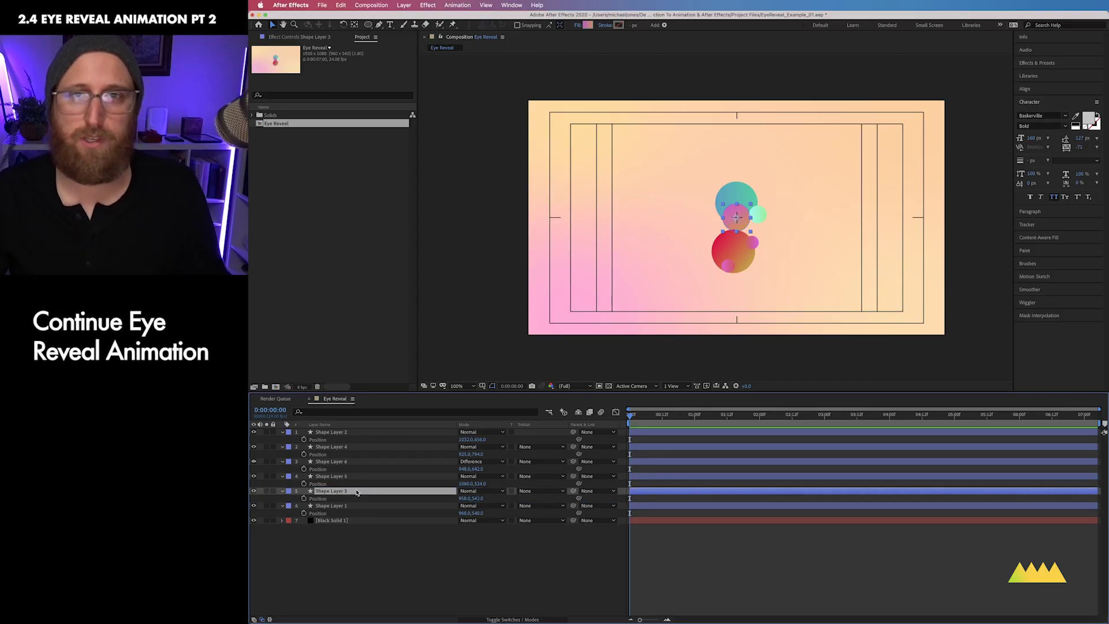
left_click(266, 491)
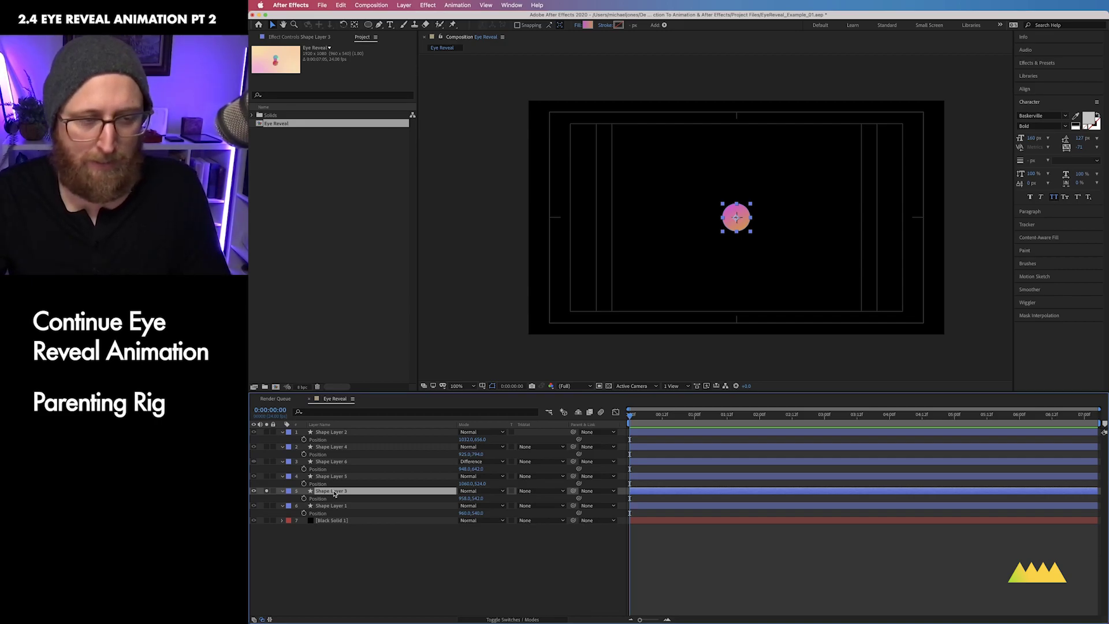
Rename Shape Layer 3 as Main Layer.
key("Return")
type("Main")
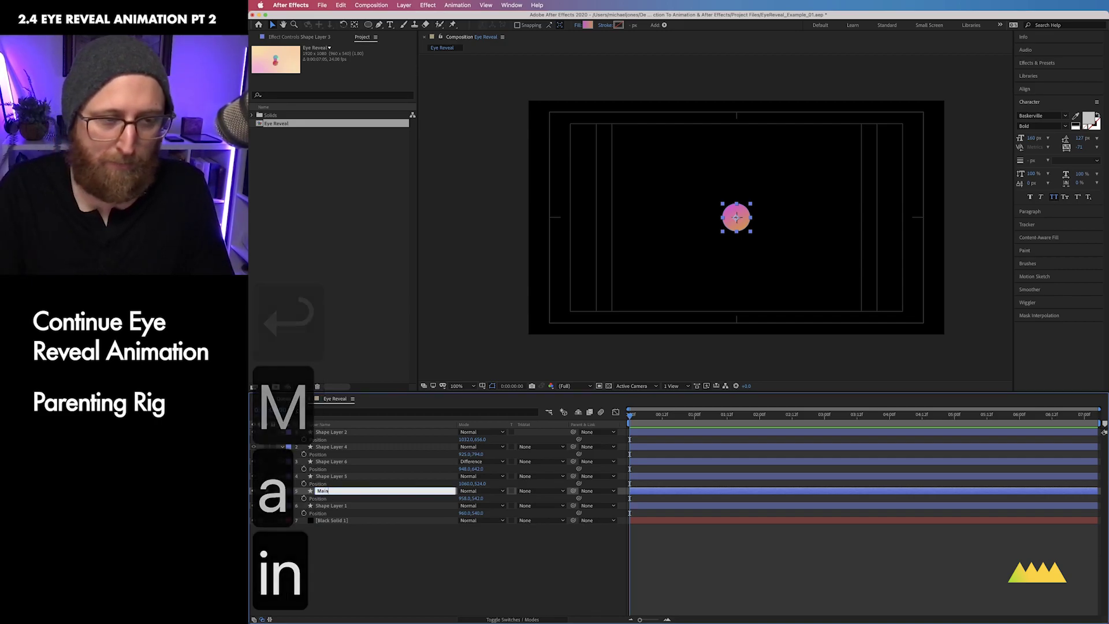
type(" Layer")
key("Return")
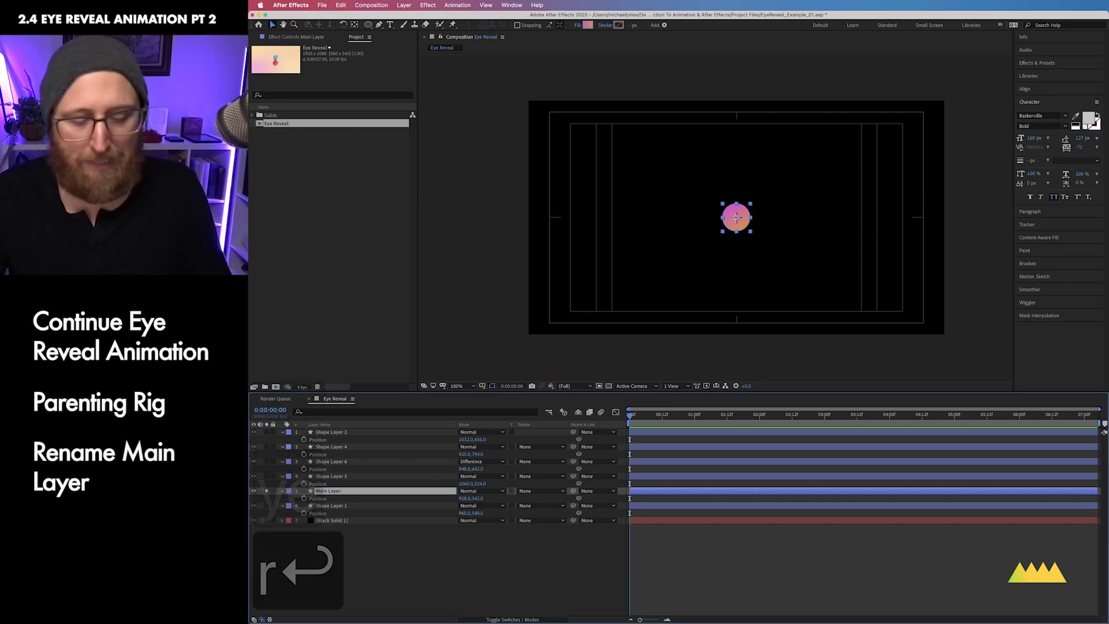
Duplicate Main Layer and choose the Ellipse tool with the copy selected.
key("super+d")
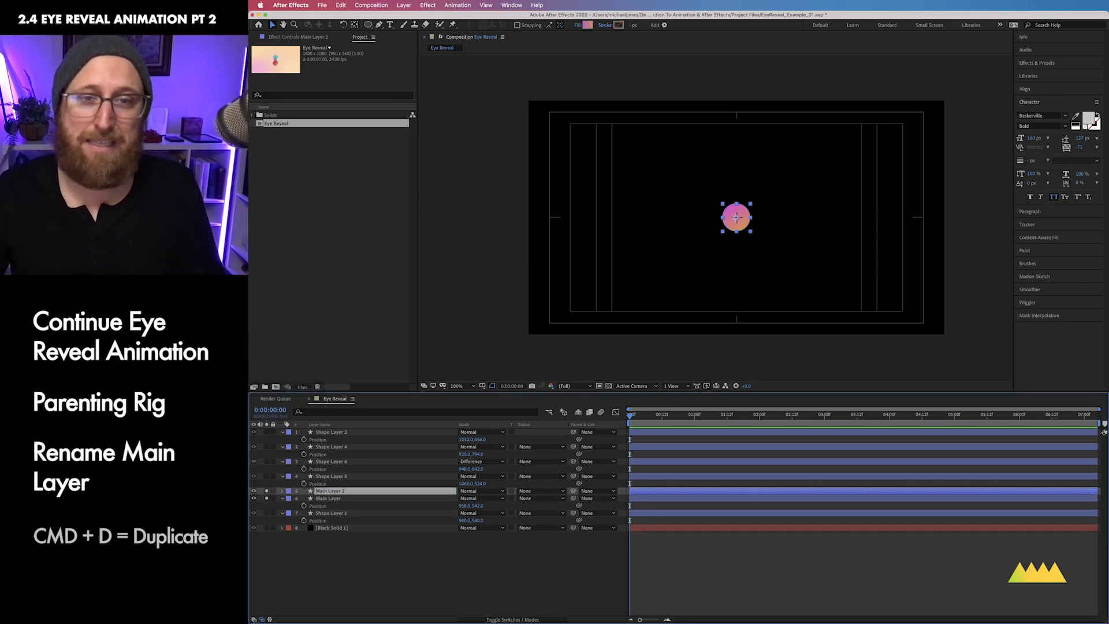
key("super+equal")
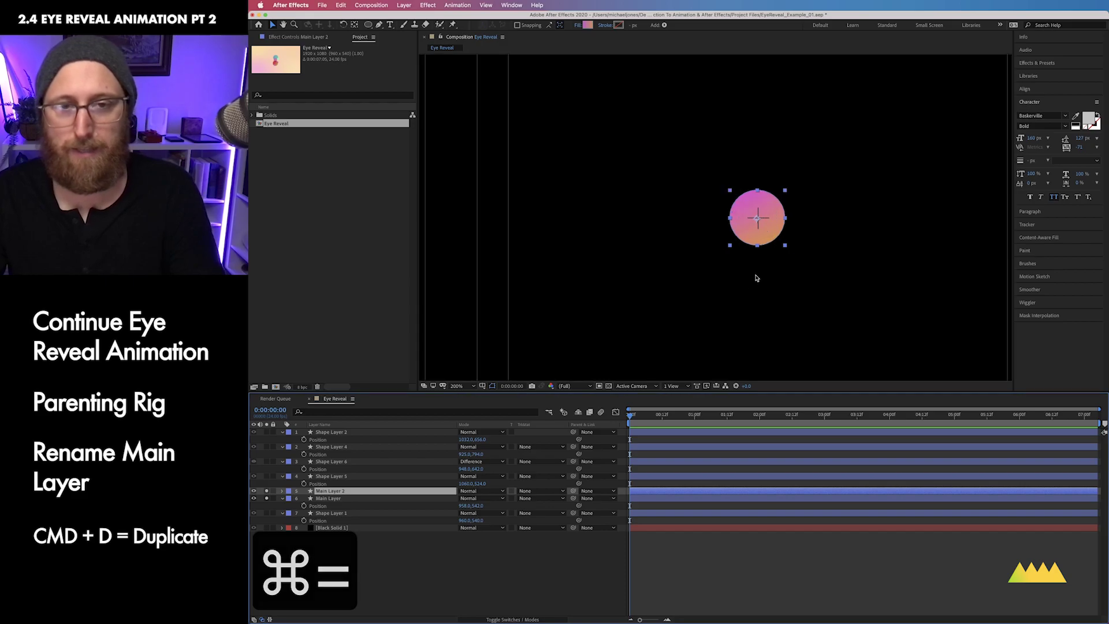
left_click_drag(368, 24, 398, 44)
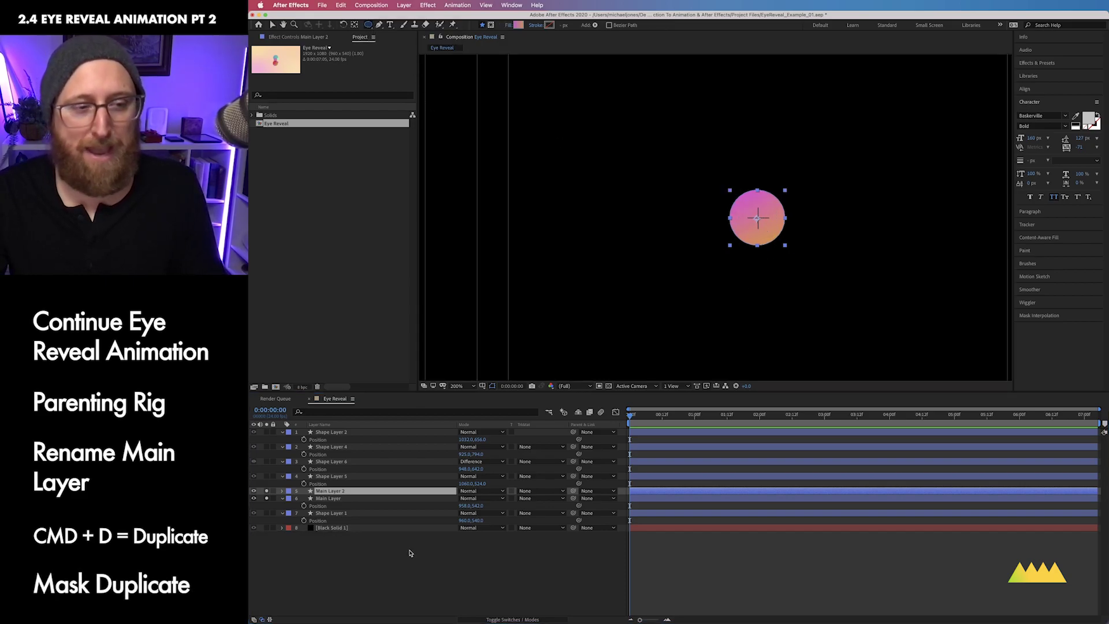
left_click(332, 491)
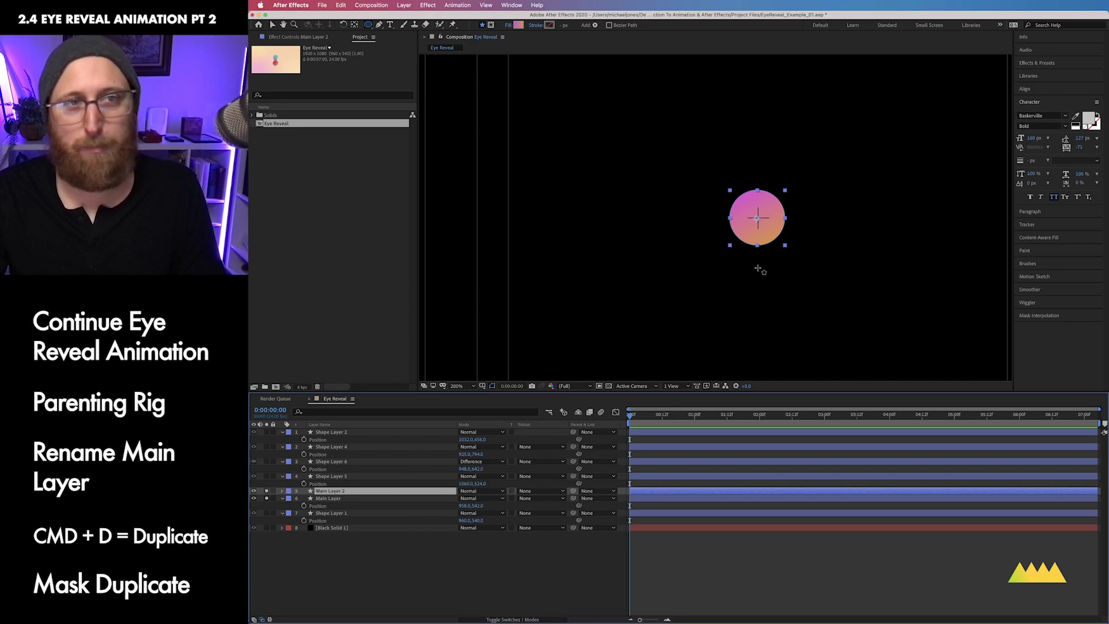
Change the pink end of the duplicate circle's gradient fill to light blue.
left_click(518, 25)
left_click_drag(920, 398, 922, 439)
key("Return")
Switch Main Layer 2's fill to a solid color and set it to light cyan, 9DFFFF.
left_click(509, 25)
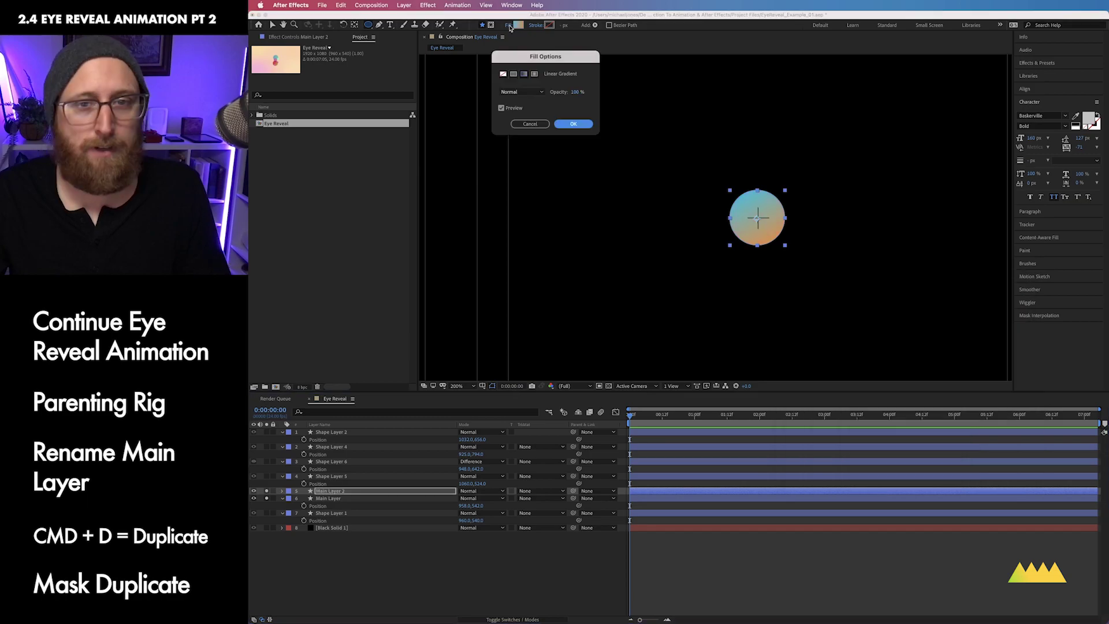
left_click(515, 75)
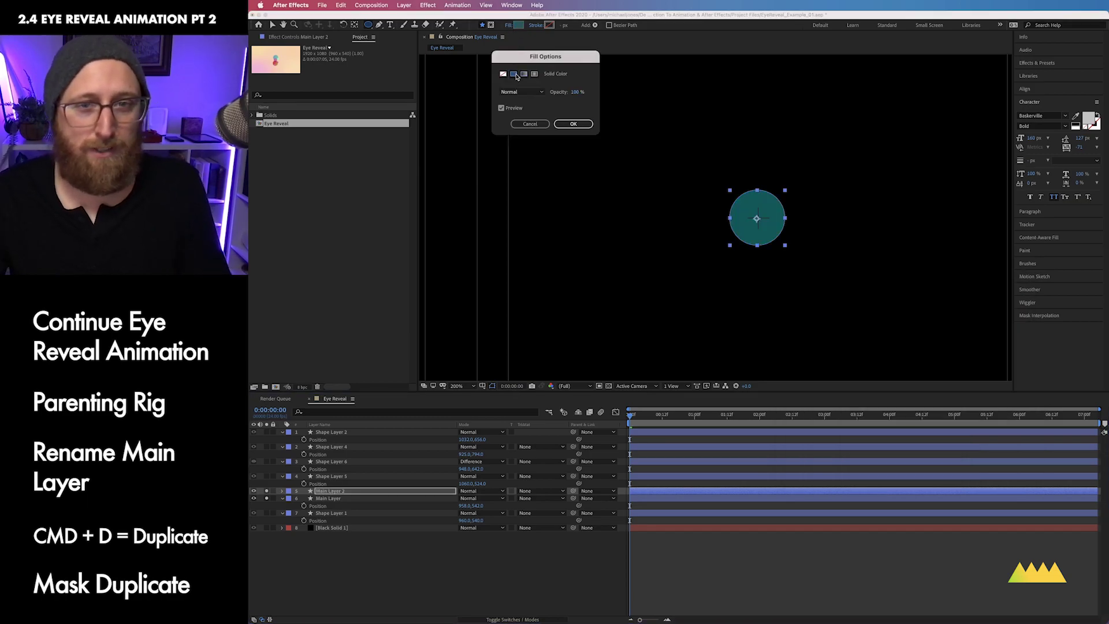
left_click(566, 124)
left_click(518, 25)
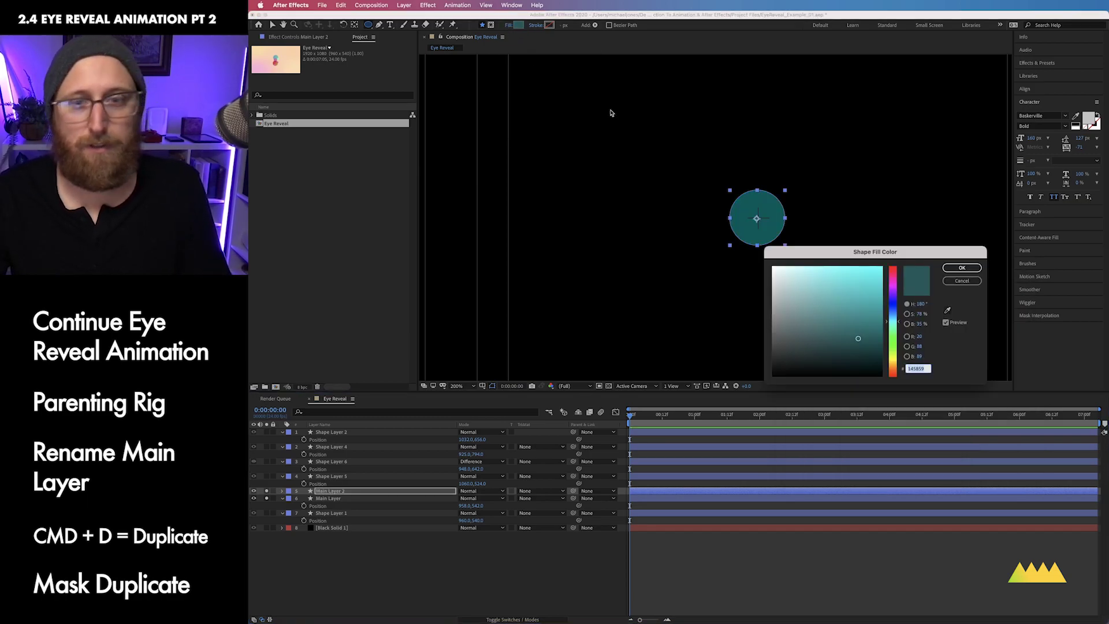
left_click_drag(834, 277, 814, 264)
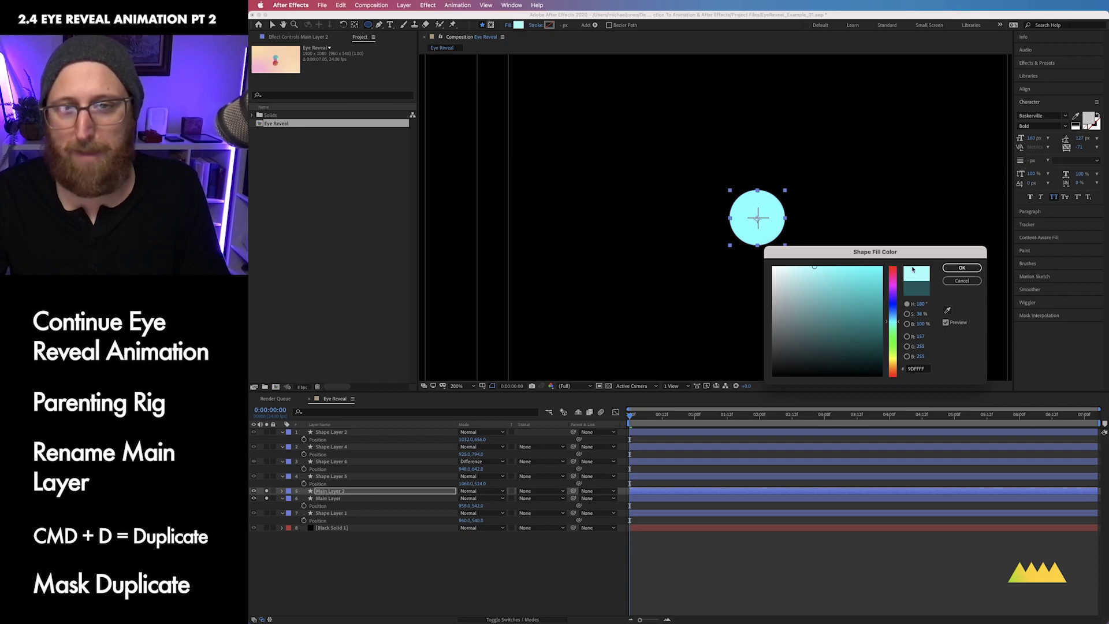
left_click(961, 269)
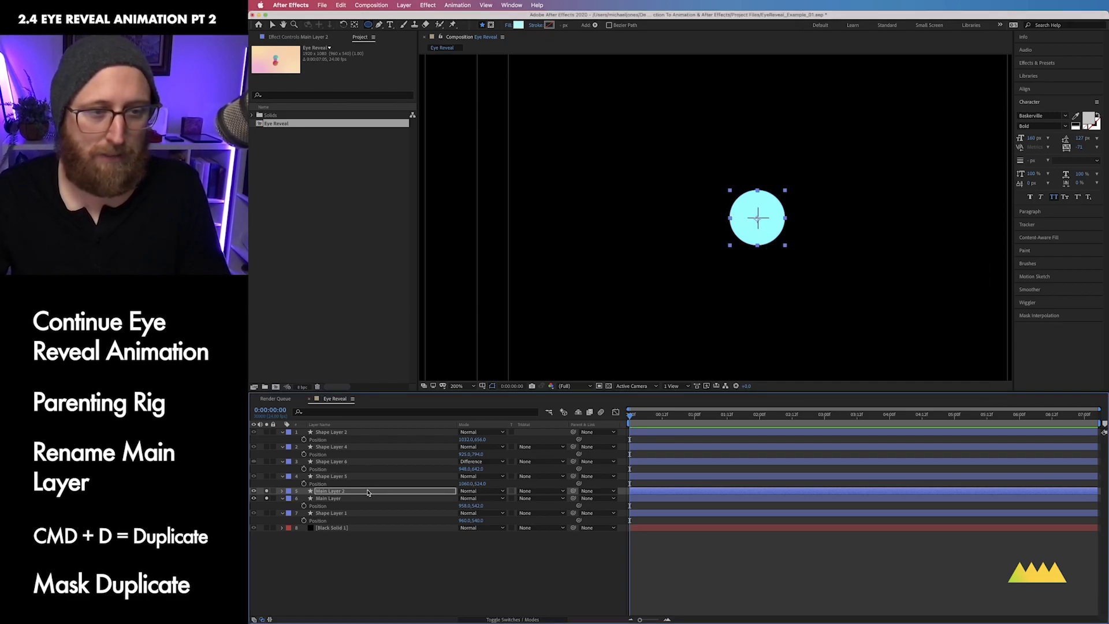
key("Return")
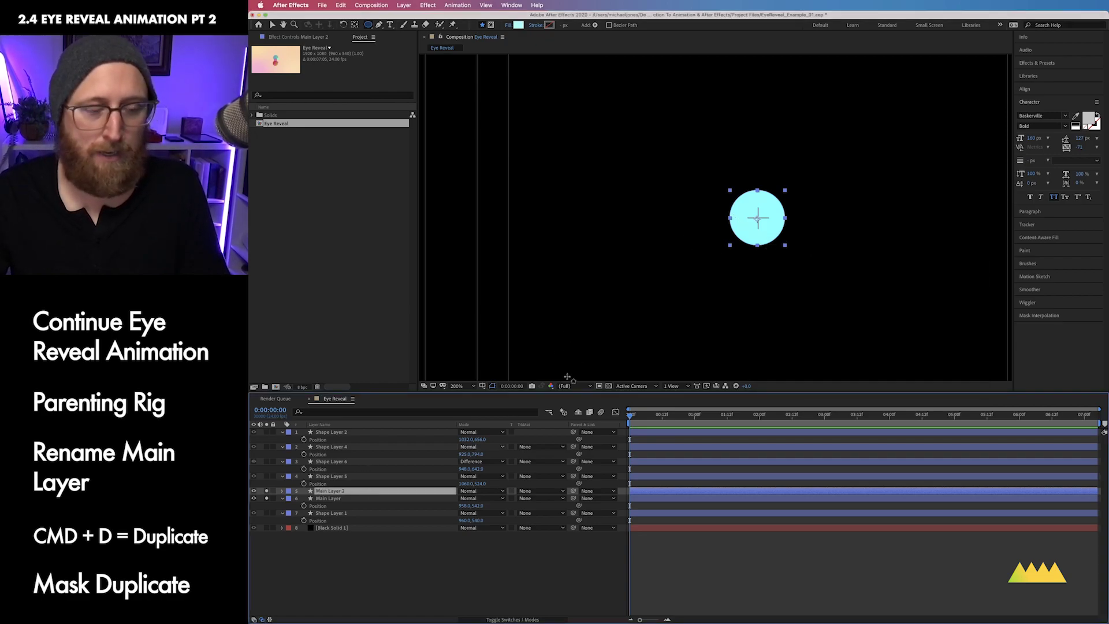
left_click(369, 26)
left_click(393, 43)
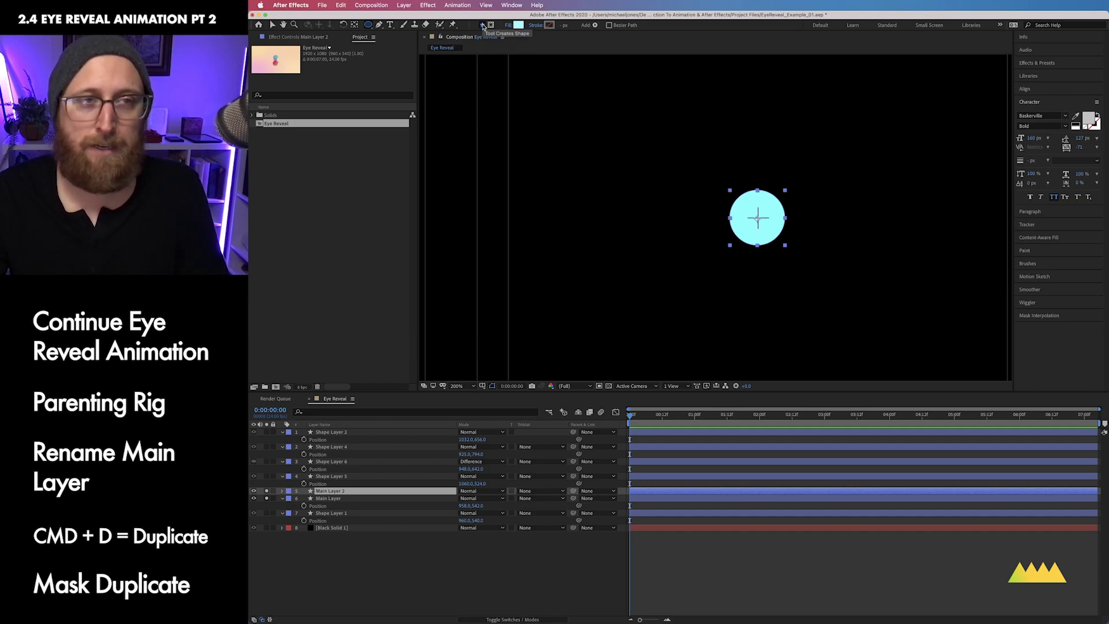
left_click_drag(775, 241, 817, 280)
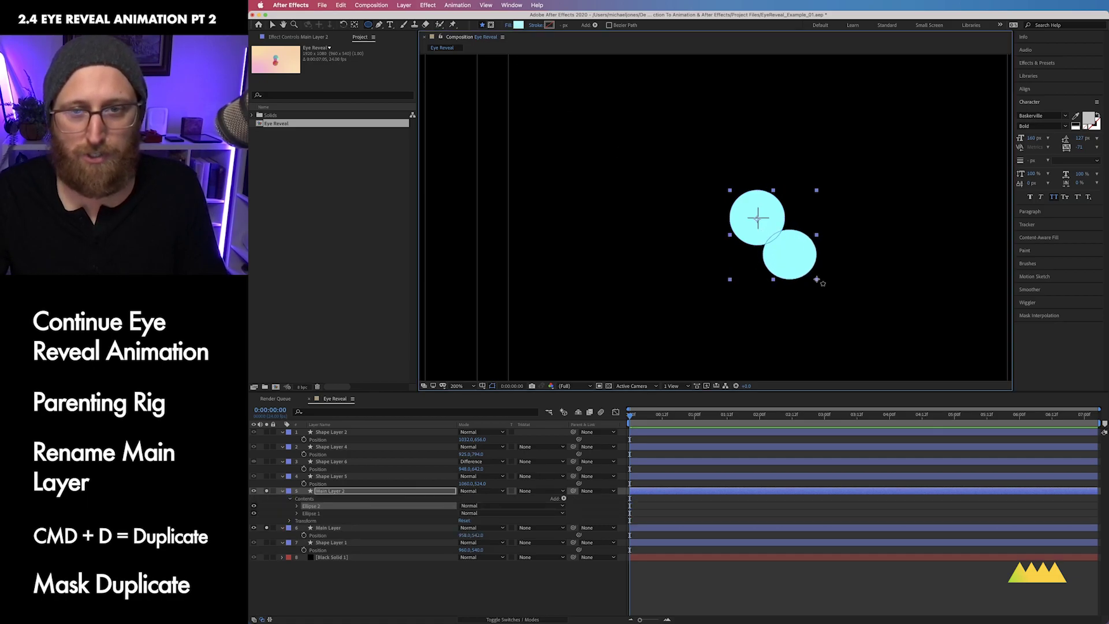
key("super+z")
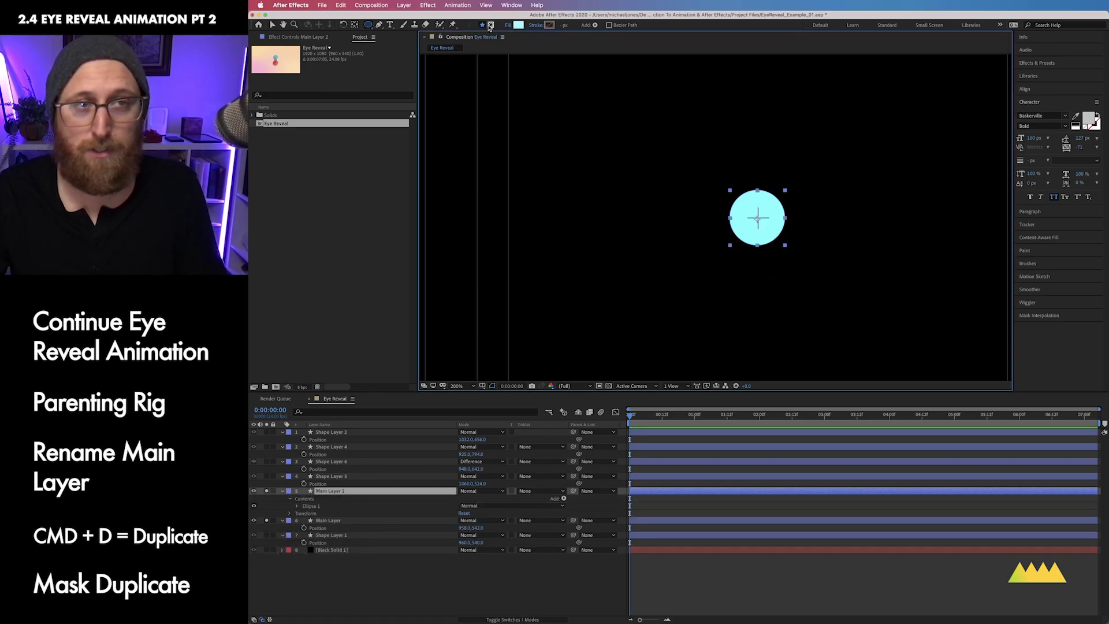
Draw a circular mask overlapping the upper-left edge of Main Layer 2's circle and feather it by 53 pixels.
left_click_drag(675, 145, 748, 218)
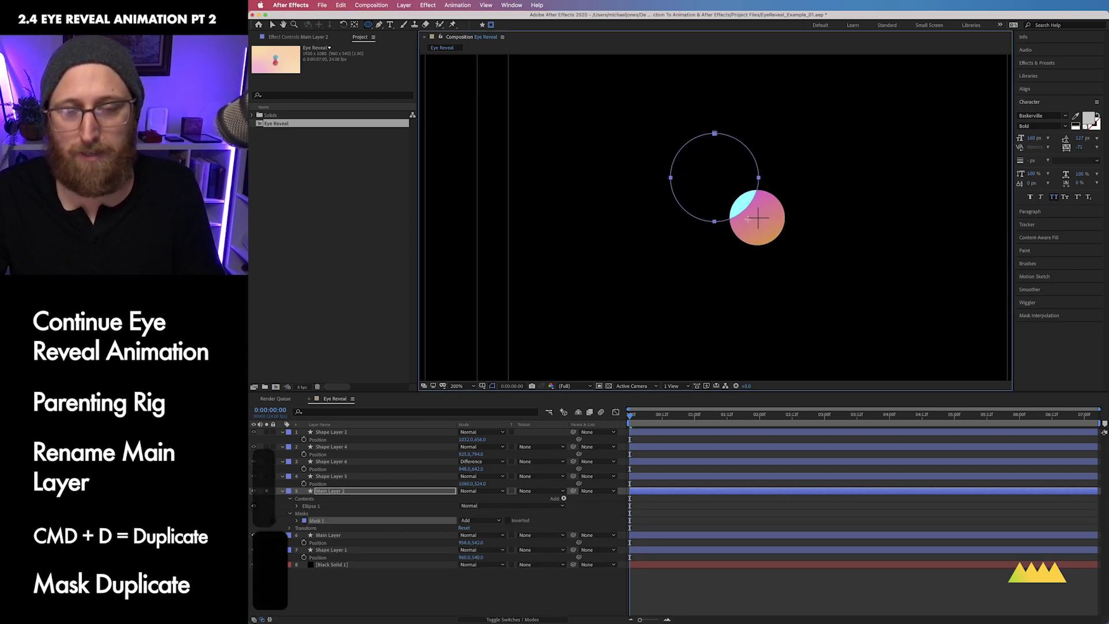
key("space")
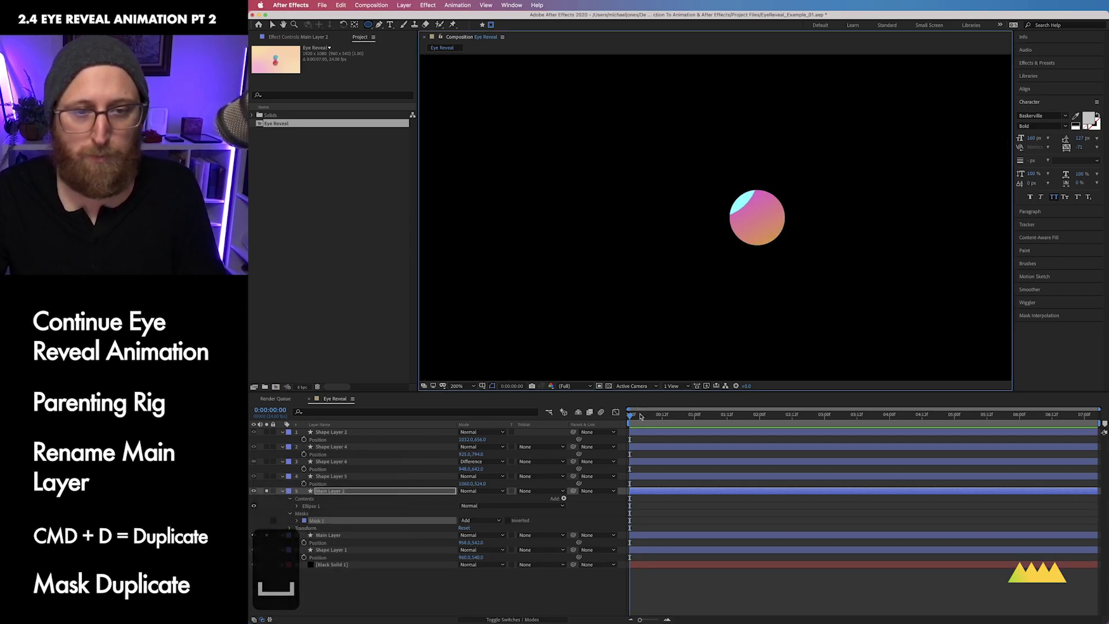
key("space")
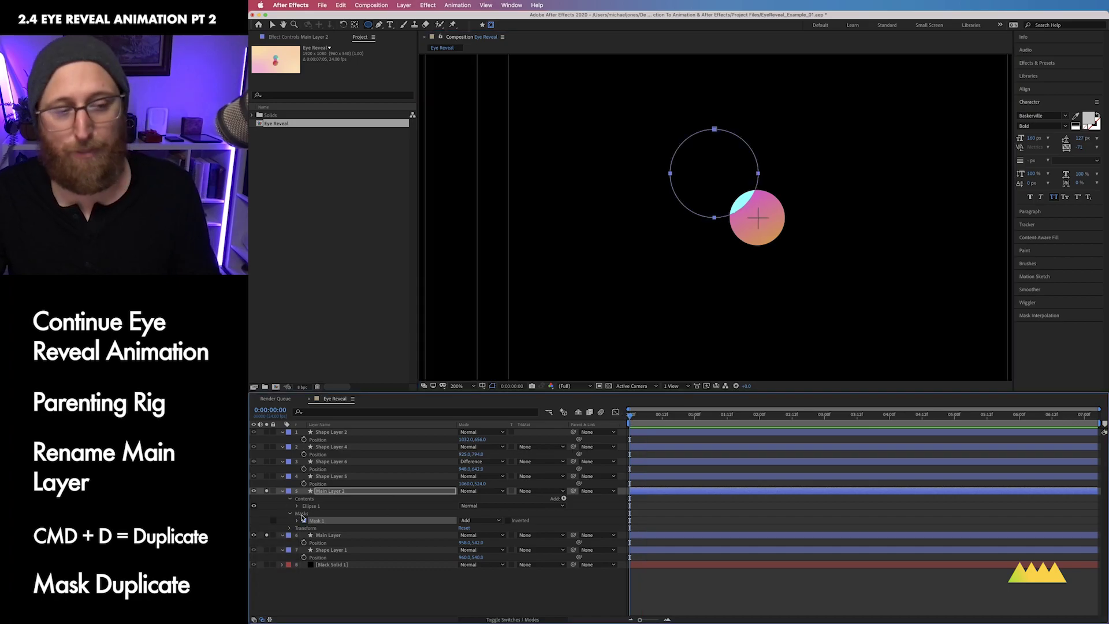
left_click(298, 521)
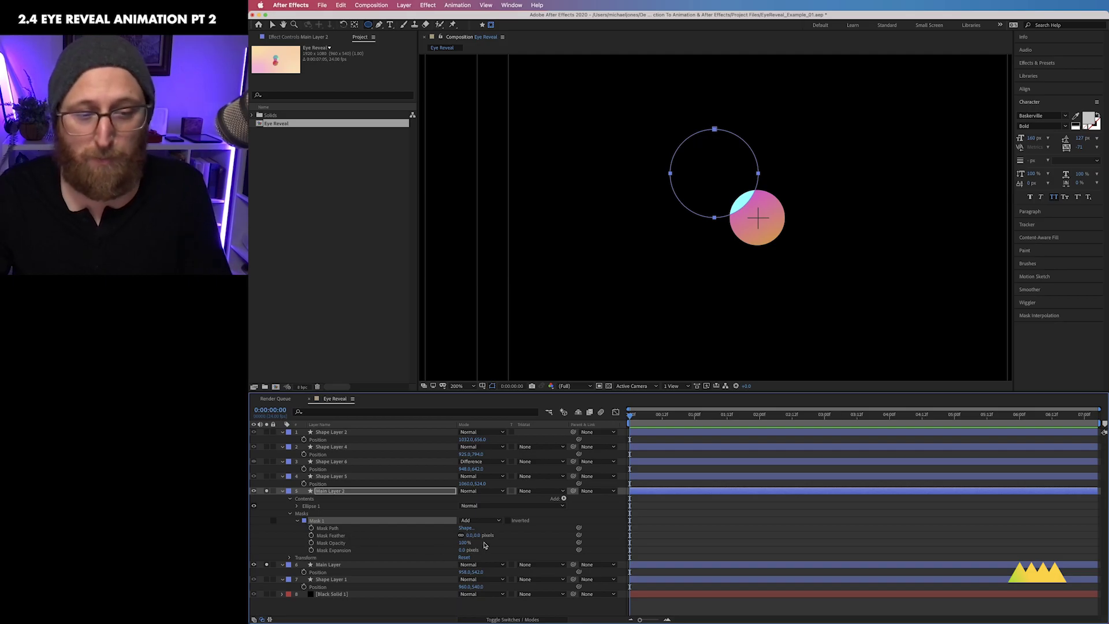
left_click_drag(479, 538, 501, 535)
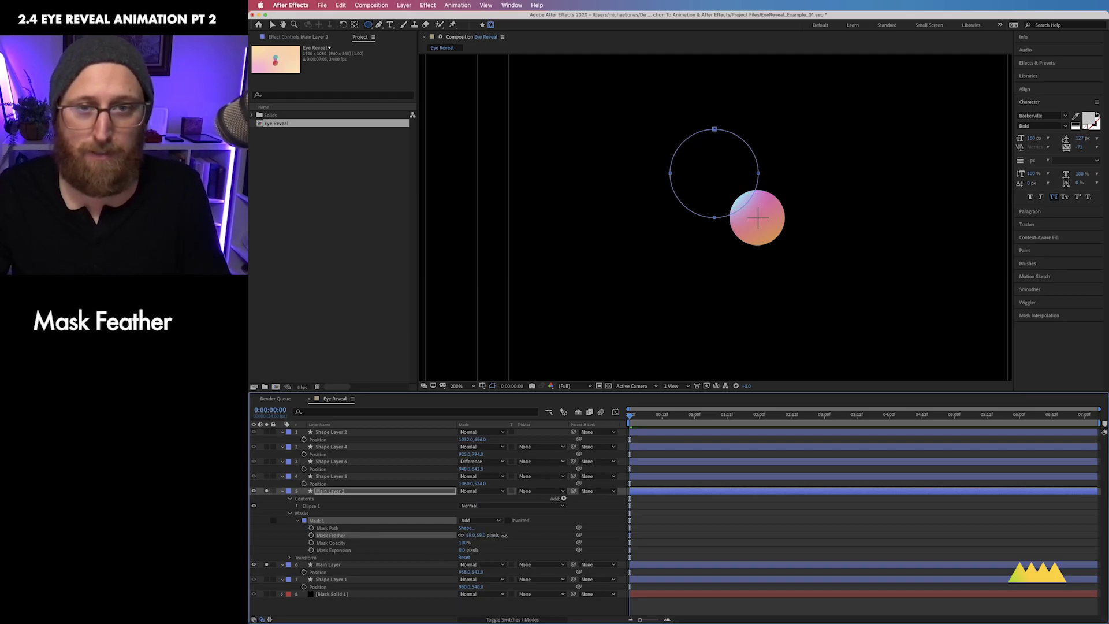
left_click(724, 515)
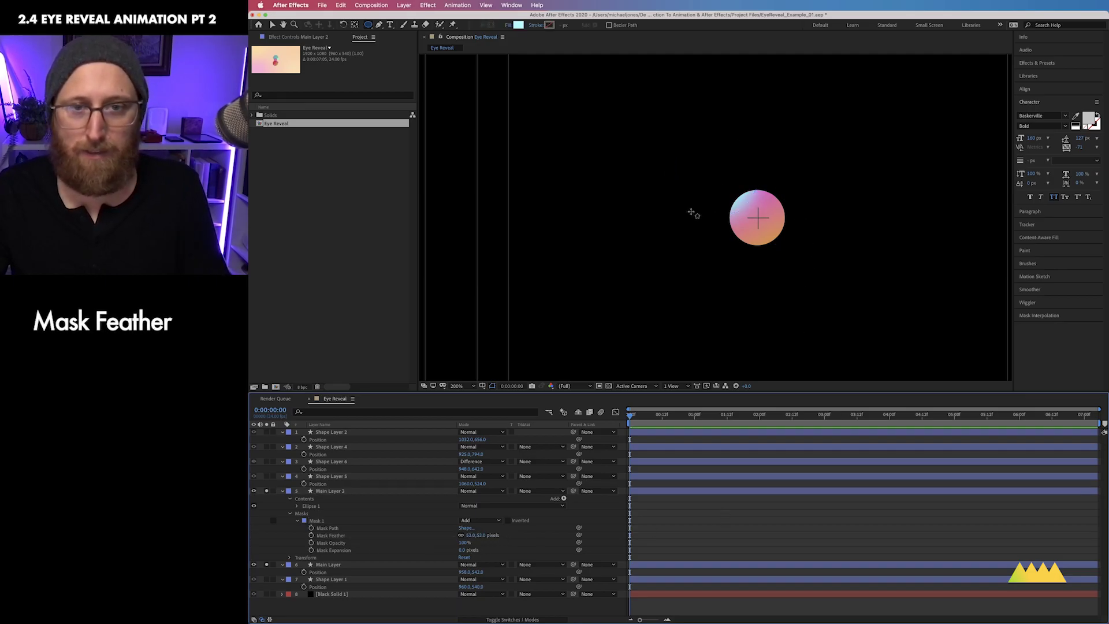
Unsolo Main Layer to isolate the feathered cyan highlight of Main Layer 2.
left_click(652, 493)
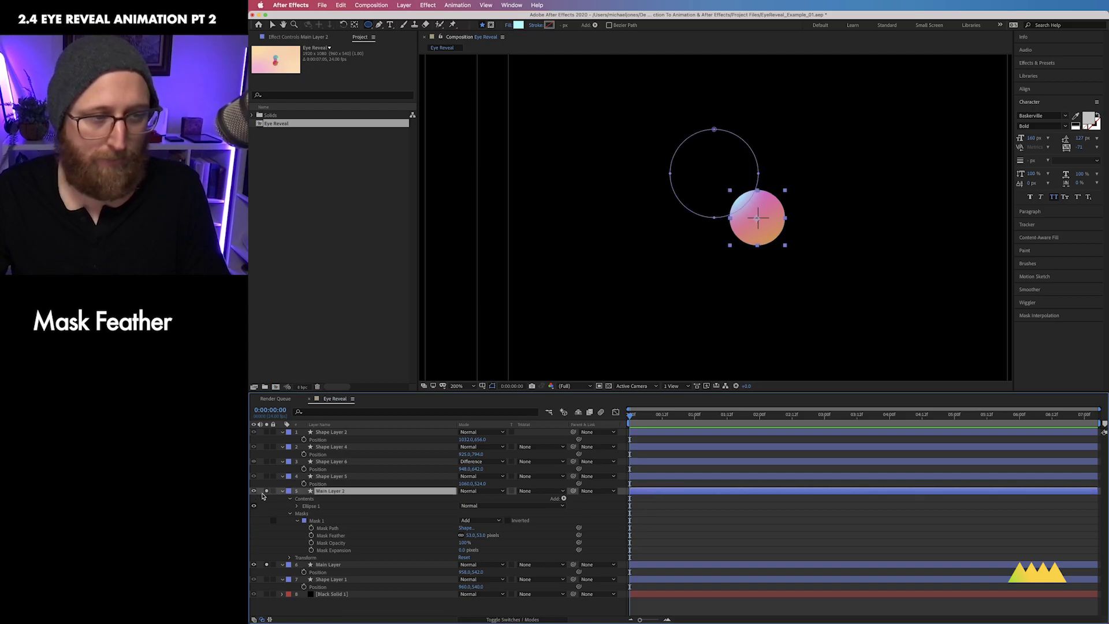
left_click(266, 565)
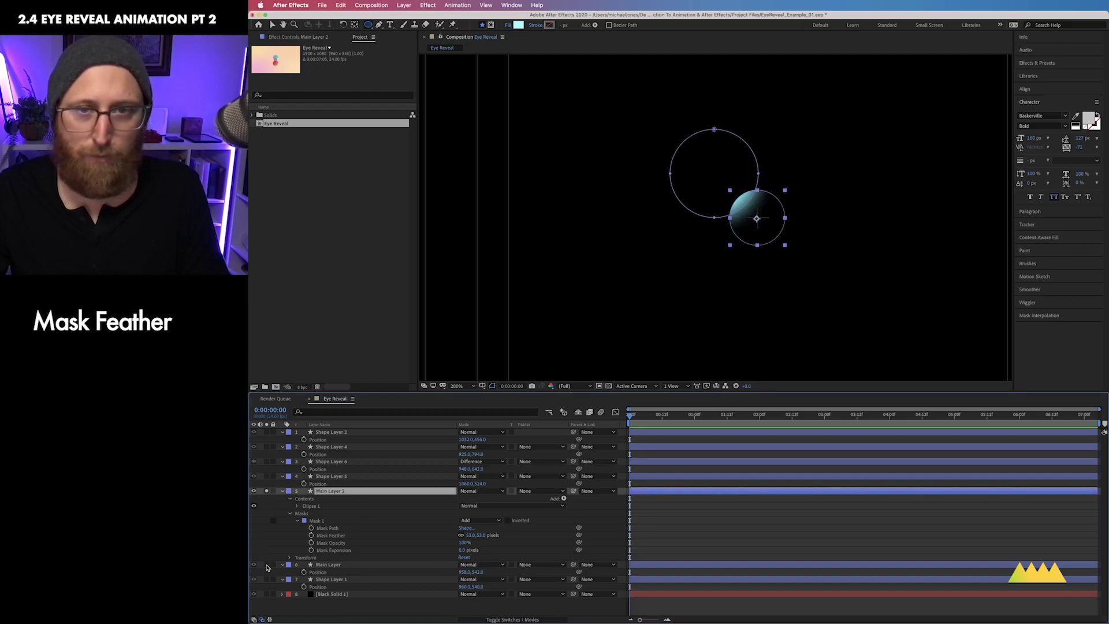
left_click(764, 523)
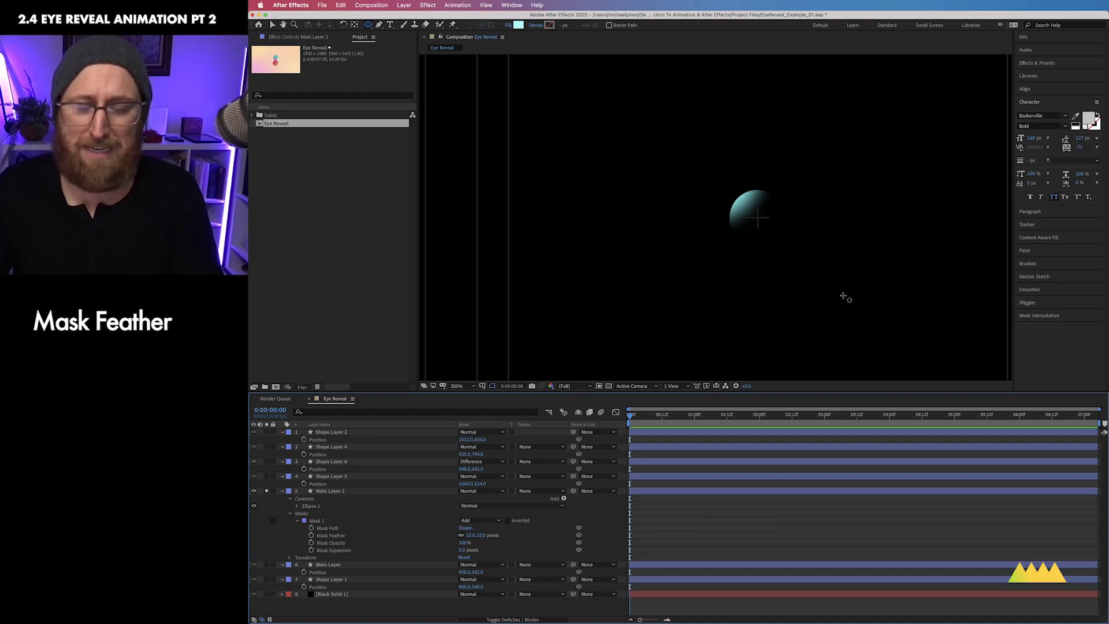
key("super+minus")
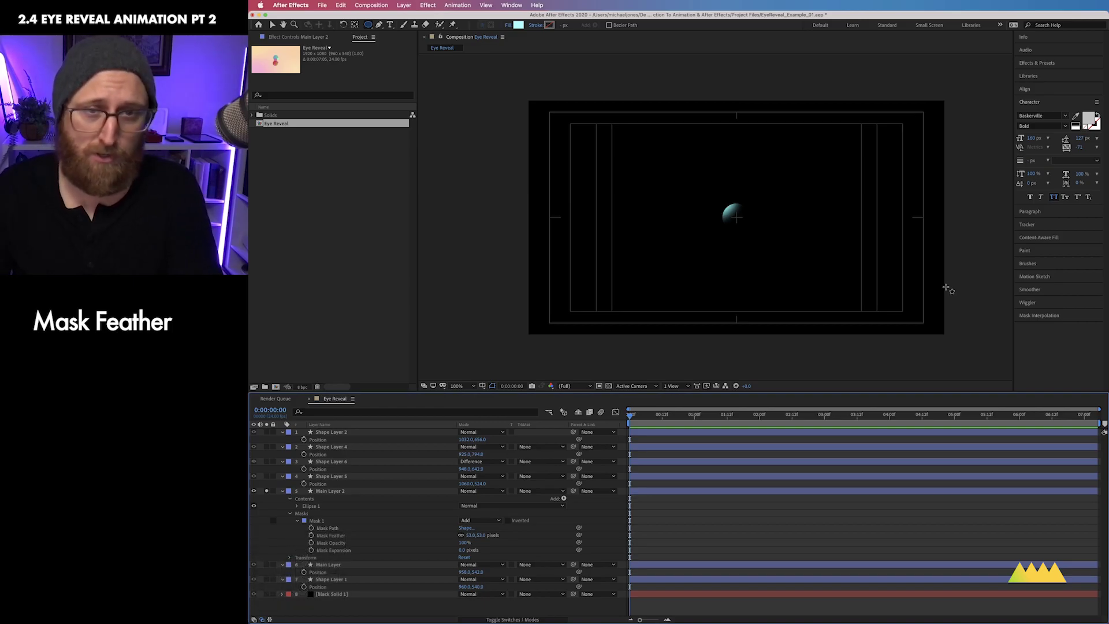
key("super+equal")
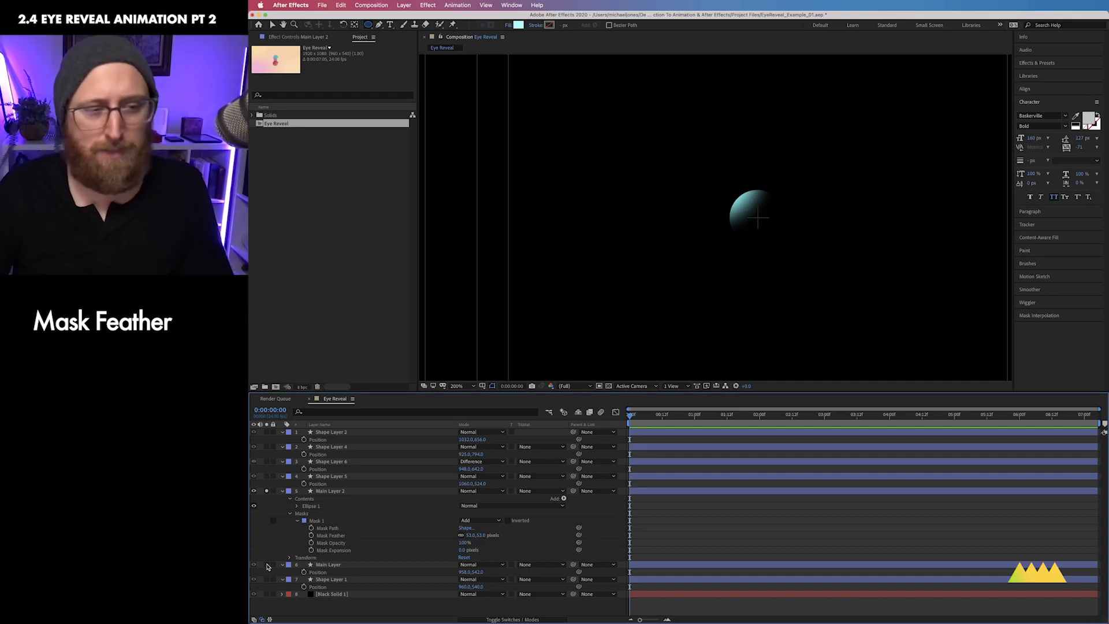
Duplicate Main Layer 2 and rotate the copy so its feathered highlight lies along the circle's bottom edge.
left_click(358, 493)
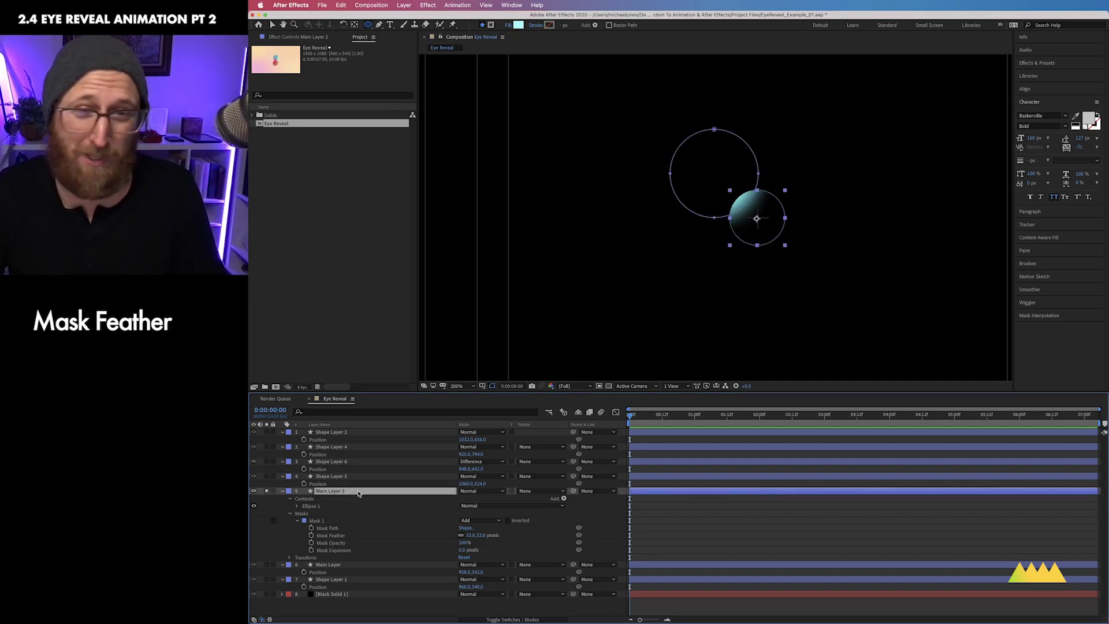
key("super+d")
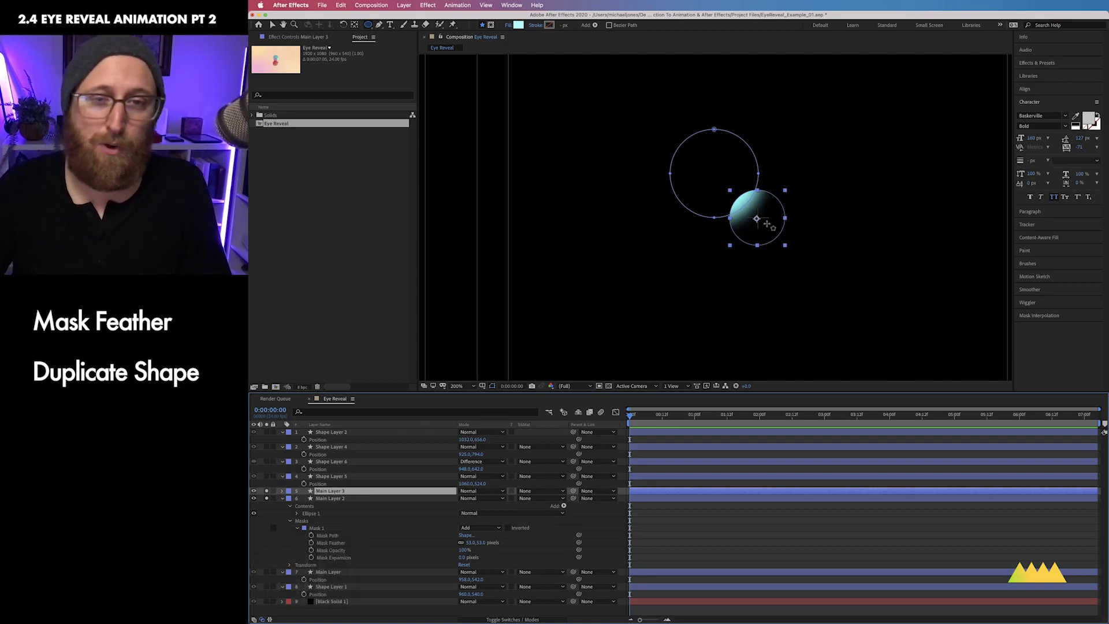
key("w")
left_click_drag(745, 226, 764, 251)
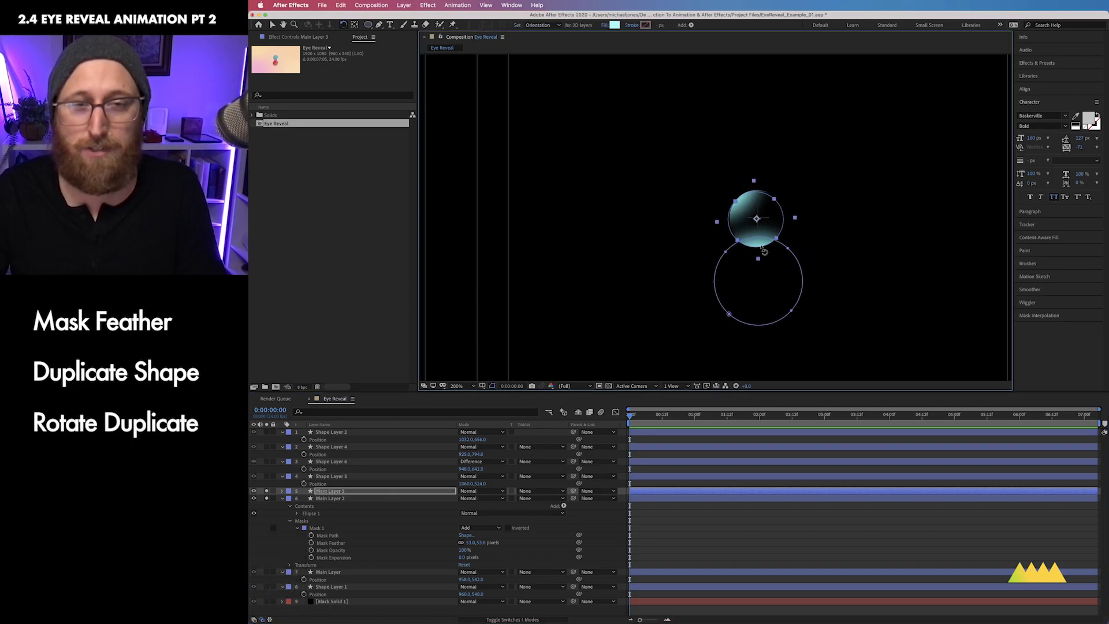
Change the fill color of the rotated bottom highlight to light yellow.
left_click(614, 26)
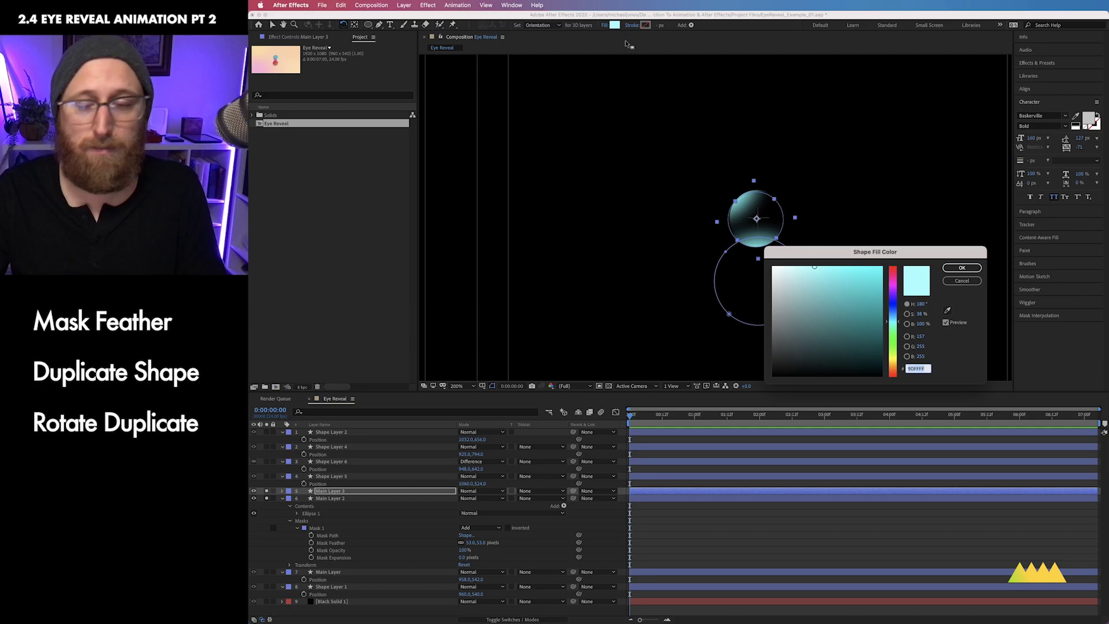
left_click(893, 285)
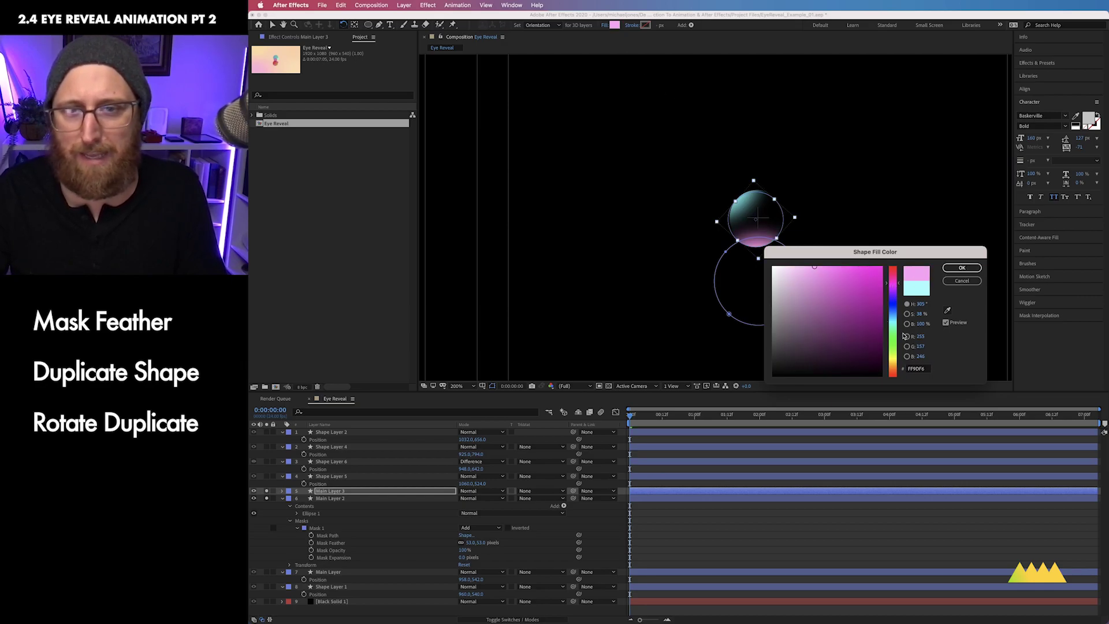
left_click(894, 359)
left_click(960, 268)
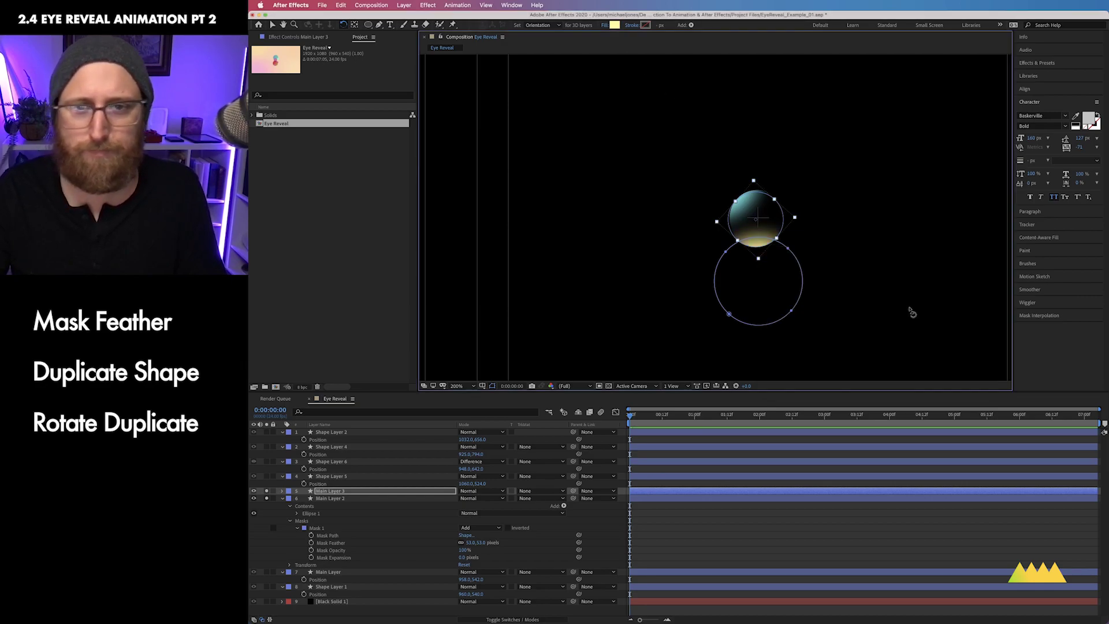
Duplicate the yellow highlight layer and rotate the copy so its highlight lies along the circle's right edge.
key("super+d")
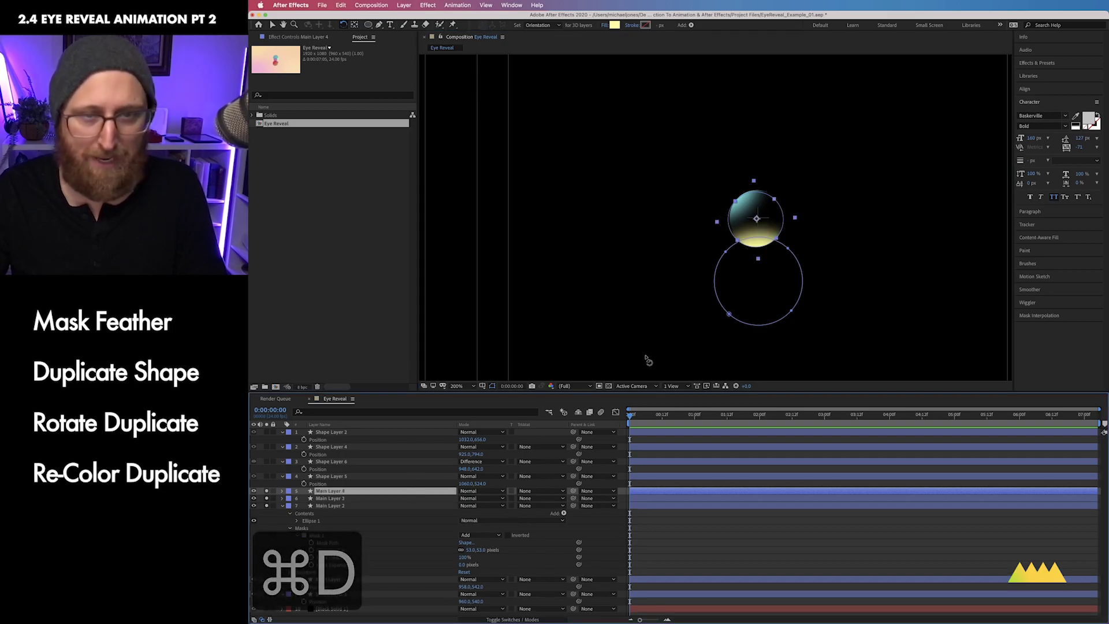
key("w")
left_click_drag(770, 305, 778, 196)
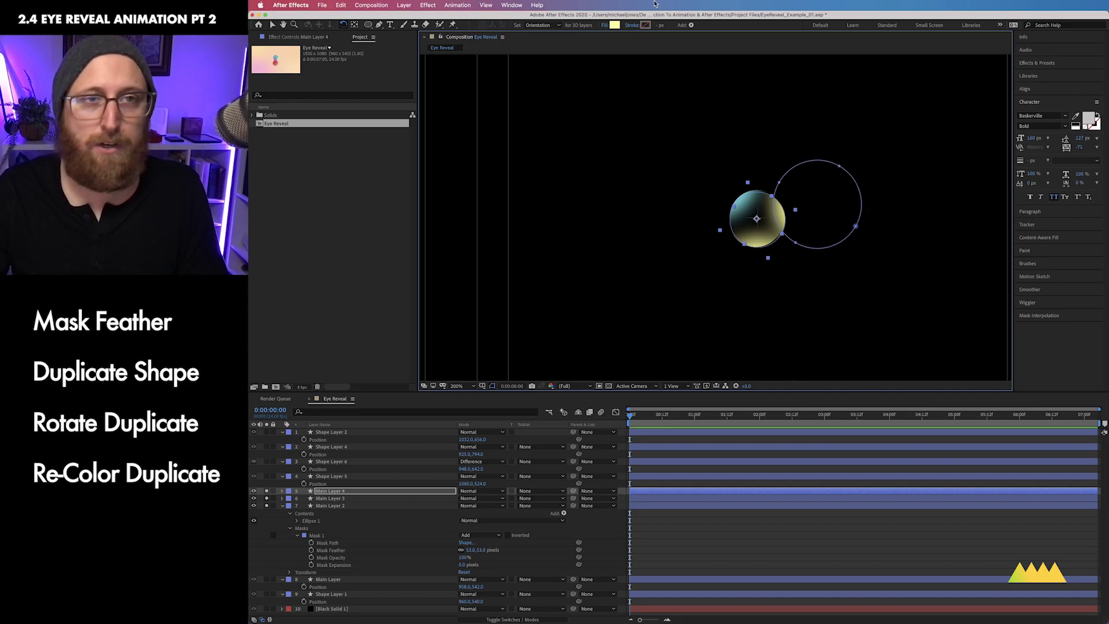
Change Main Layer 4's fill color to light pink, FF9DEA, and collapse Main Layer 2's properties.
left_click(614, 26)
left_click(892, 281)
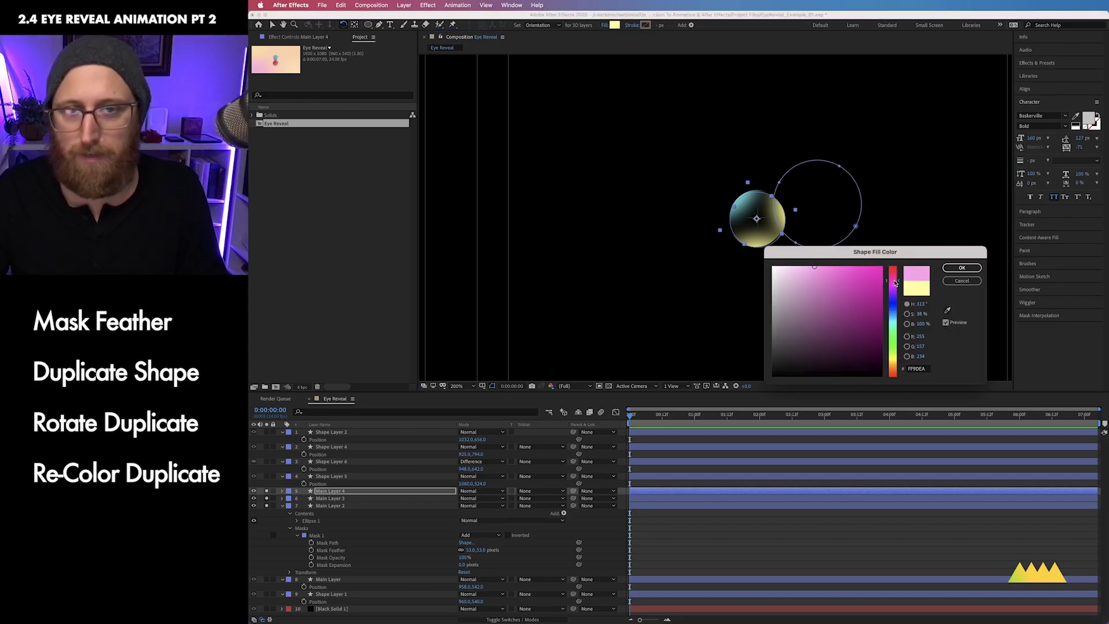
left_click(950, 268)
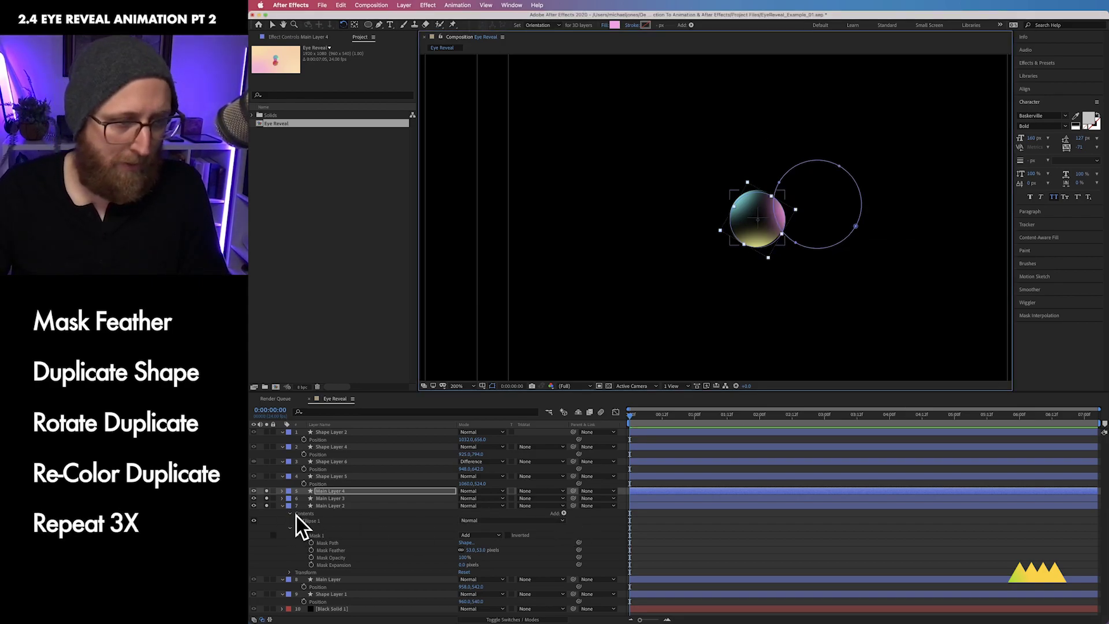
left_click(282, 506)
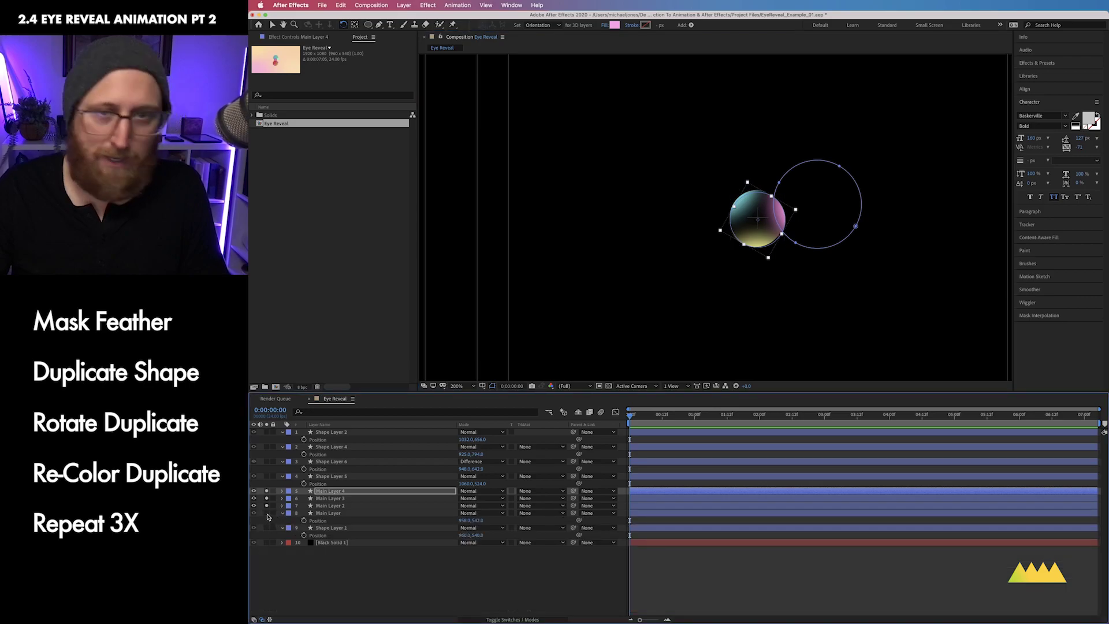
Solo the base Main Layer so it displays together with its colored highlight layers.
left_click(267, 513)
left_click(421, 581)
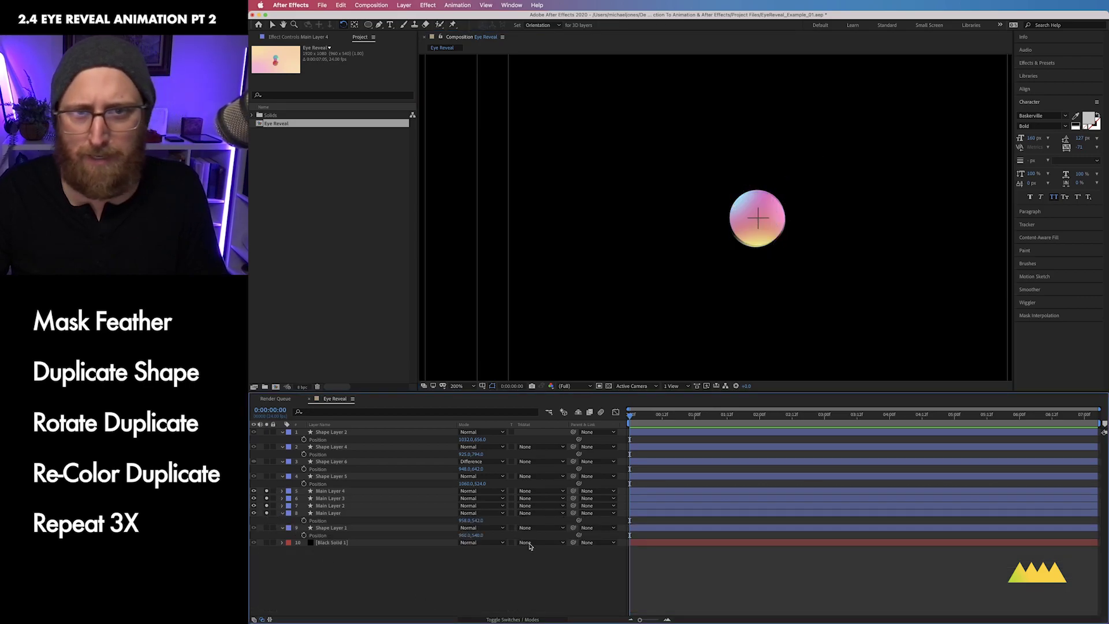
key("super+minus")
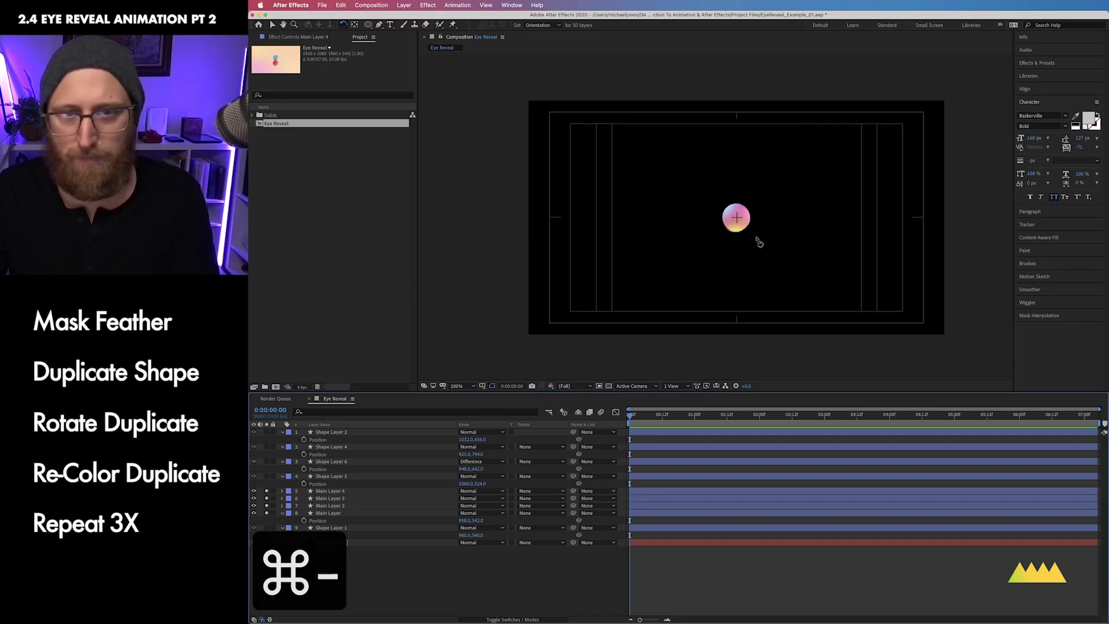
Duplicate Main Layer 4 and delete Mask 1 from the copy.
left_click(358, 491)
key("super+d")
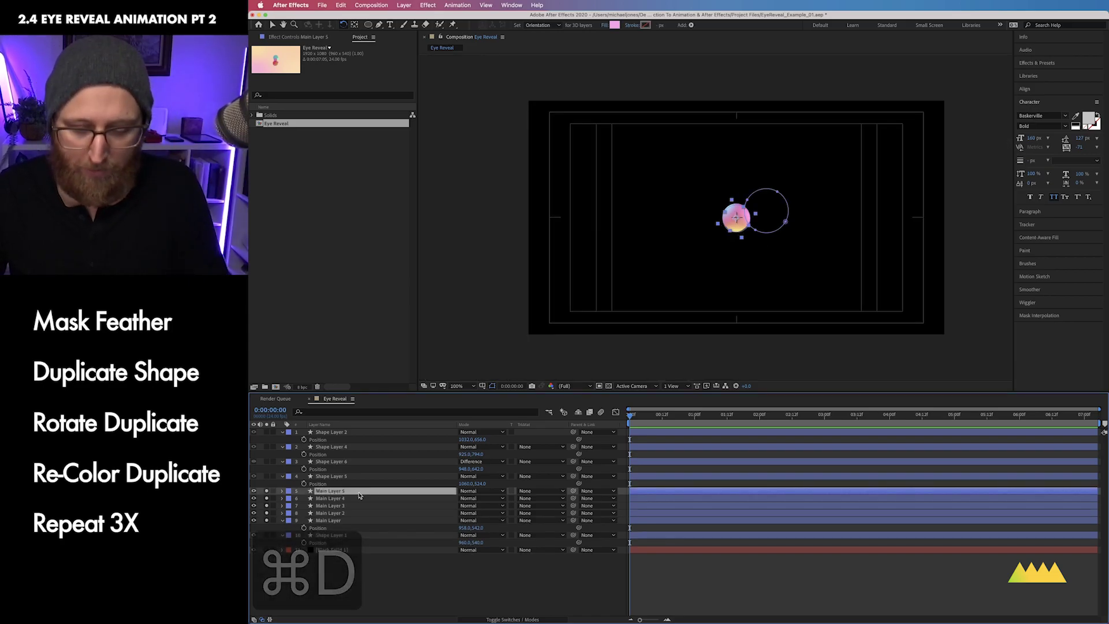
key("m")
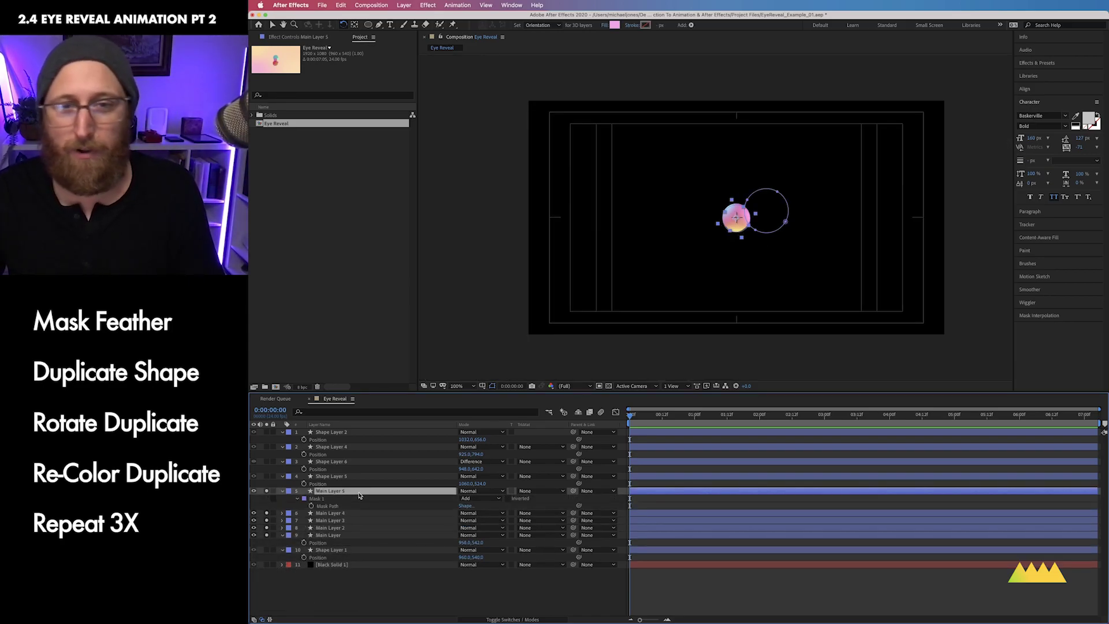
left_click(316, 502)
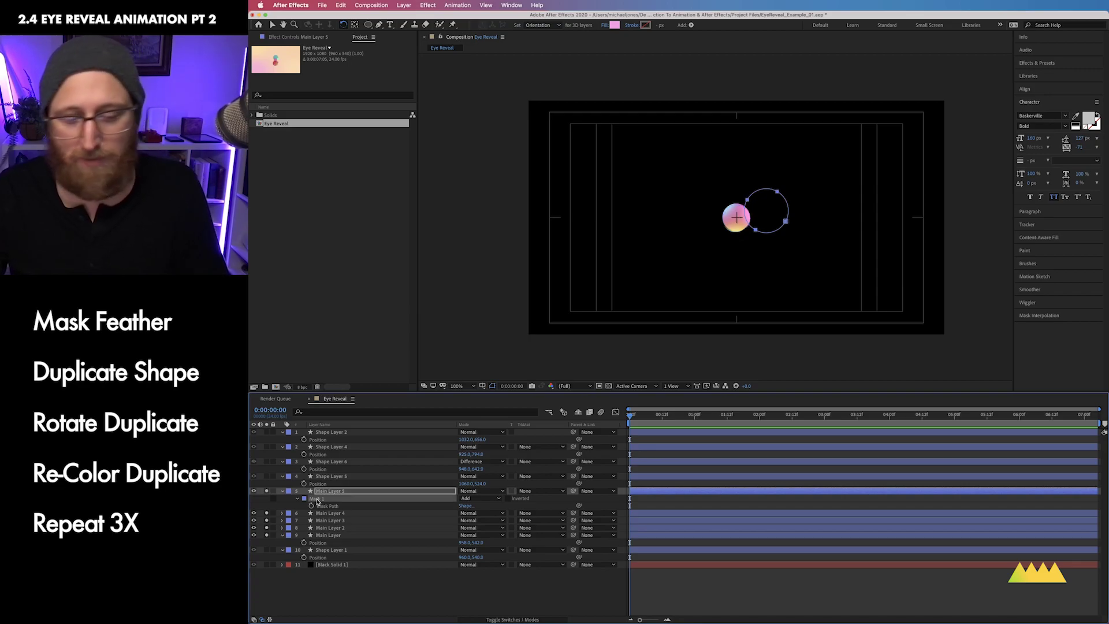
key("BackSpace")
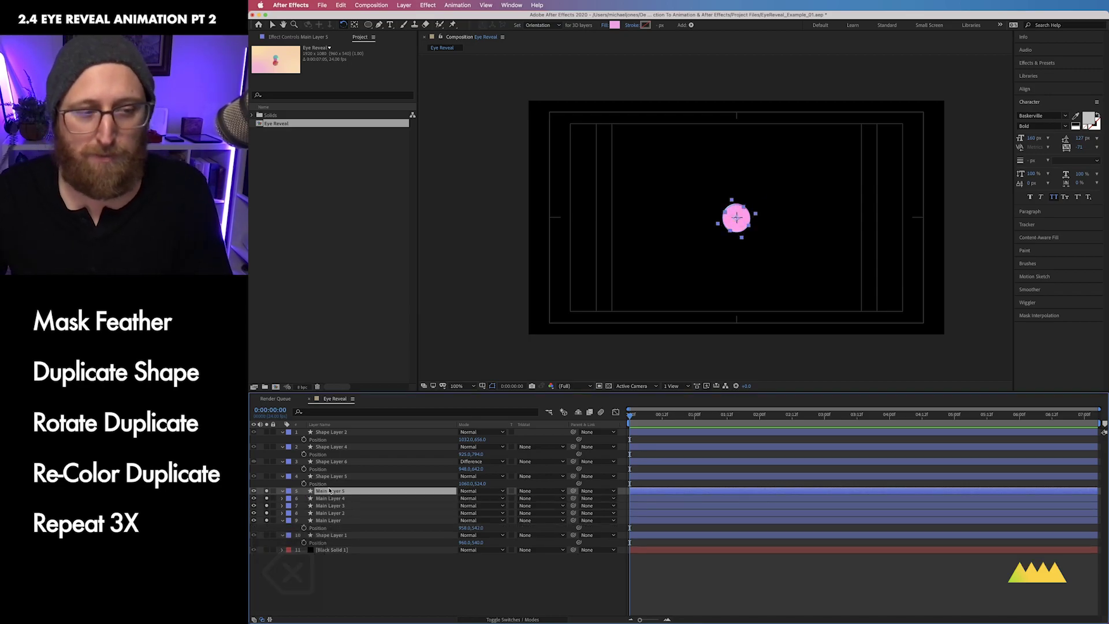
Change the fill color of Main Layer 5 to white, FFFFFF.
left_click(615, 25)
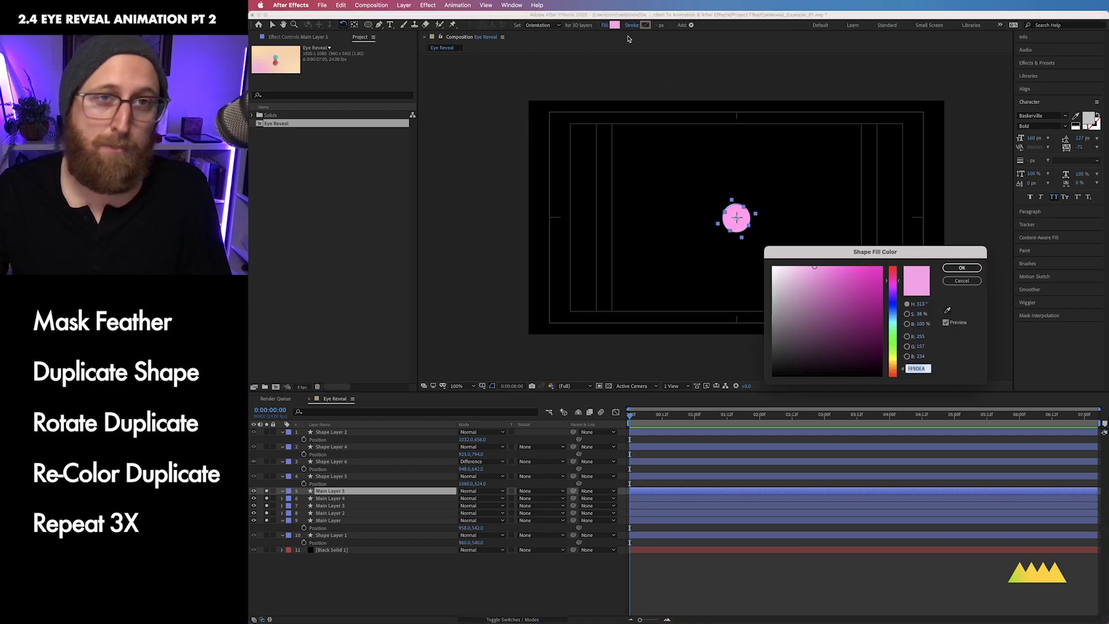
left_click_drag(778, 279, 764, 264)
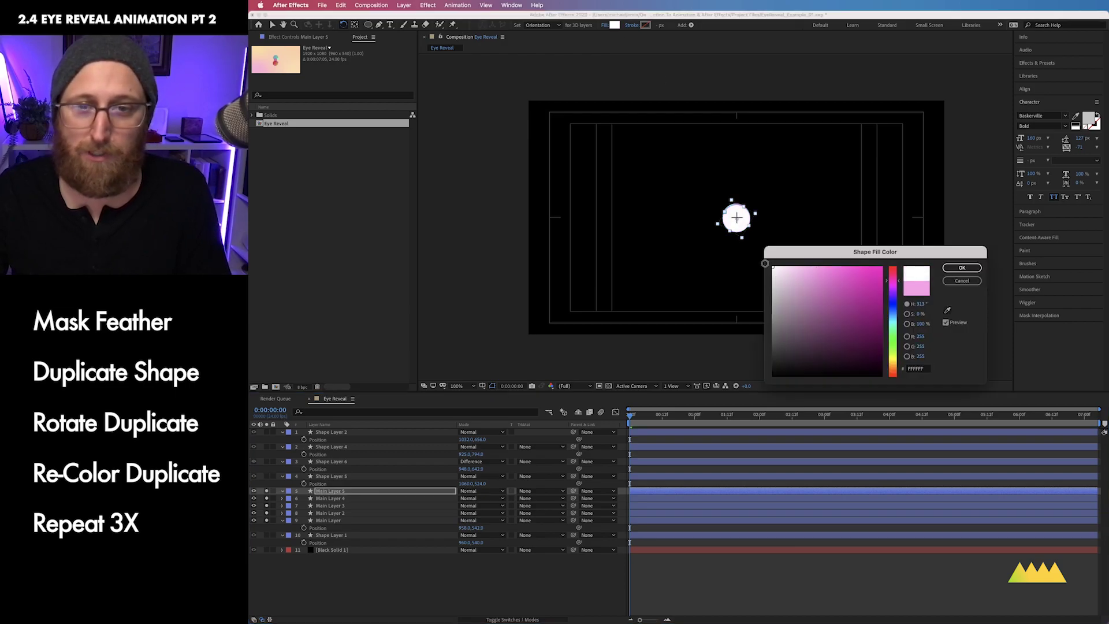
left_click(968, 267)
Draw a closed, curved Pen tool mask on Main Layer 5 that overlaps the left edge of the white circle.
left_click(378, 26)
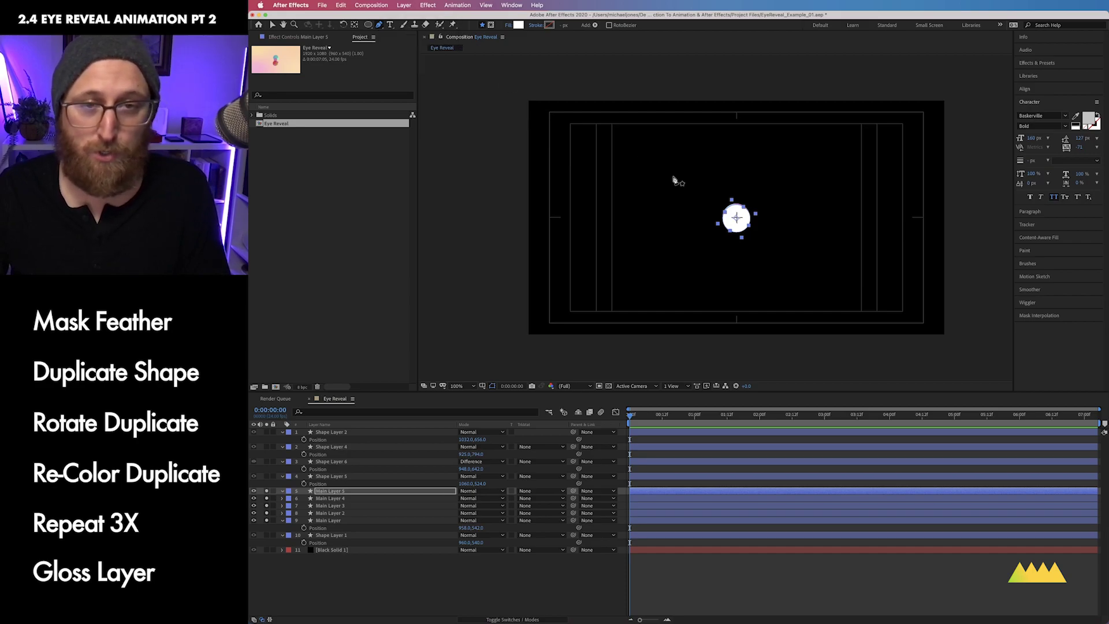
key("g")
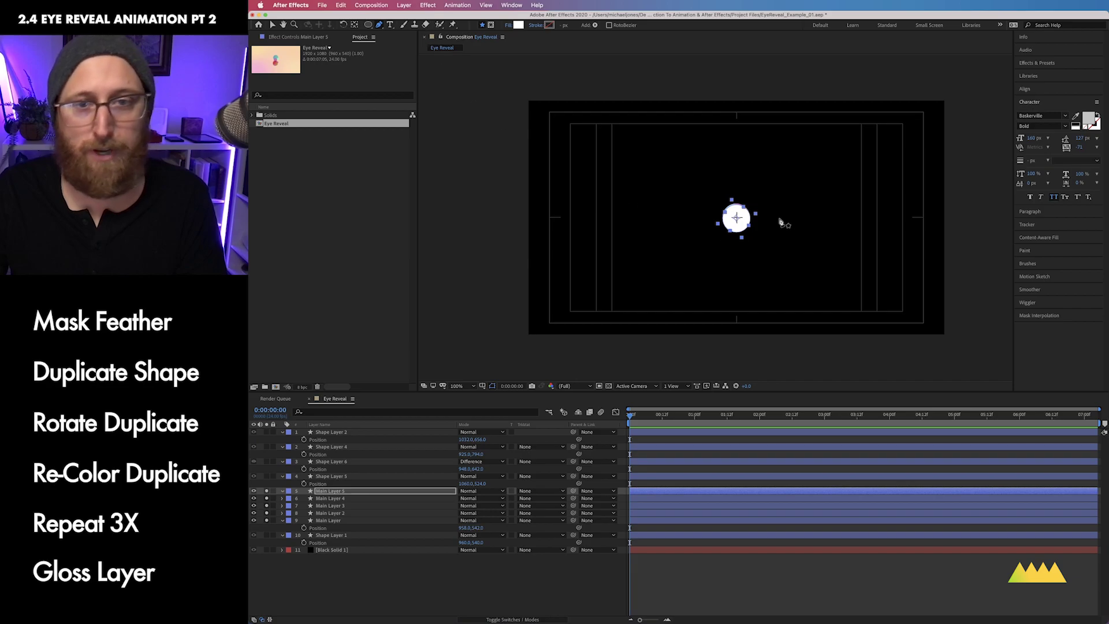
key("super+equal")
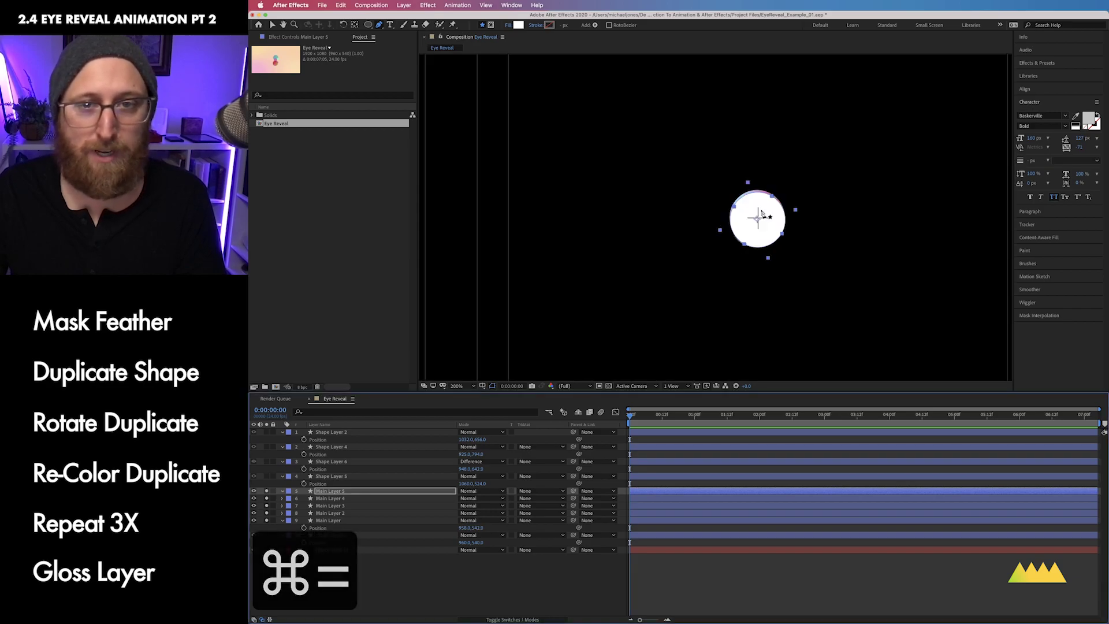
left_click(490, 26)
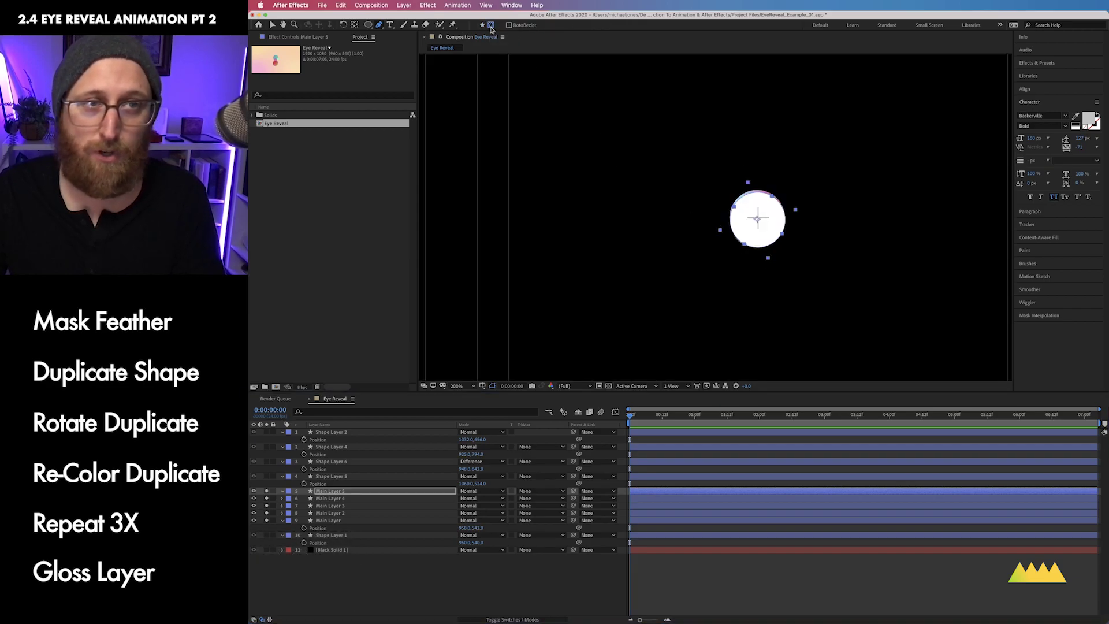
key("super+equal")
left_click_drag(772, 227, 699, 199)
left_click_drag(679, 100, 693, 117)
left_click_drag(700, 182, 697, 199)
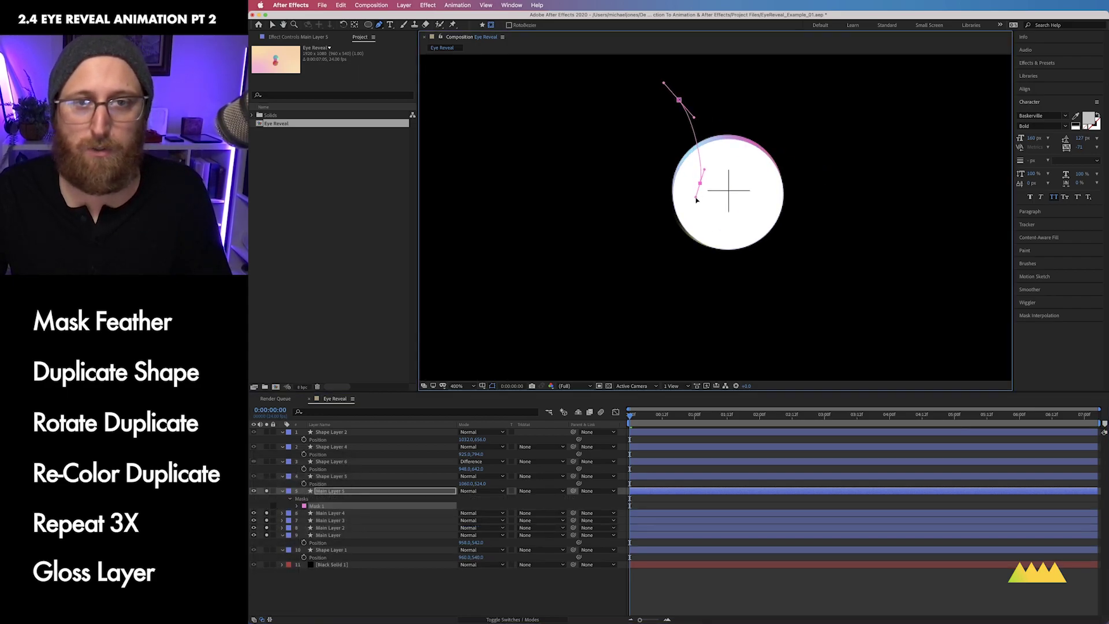
left_click_drag(641, 256, 630, 261)
left_click_drag(617, 89, 629, 81)
left_click(679, 100)
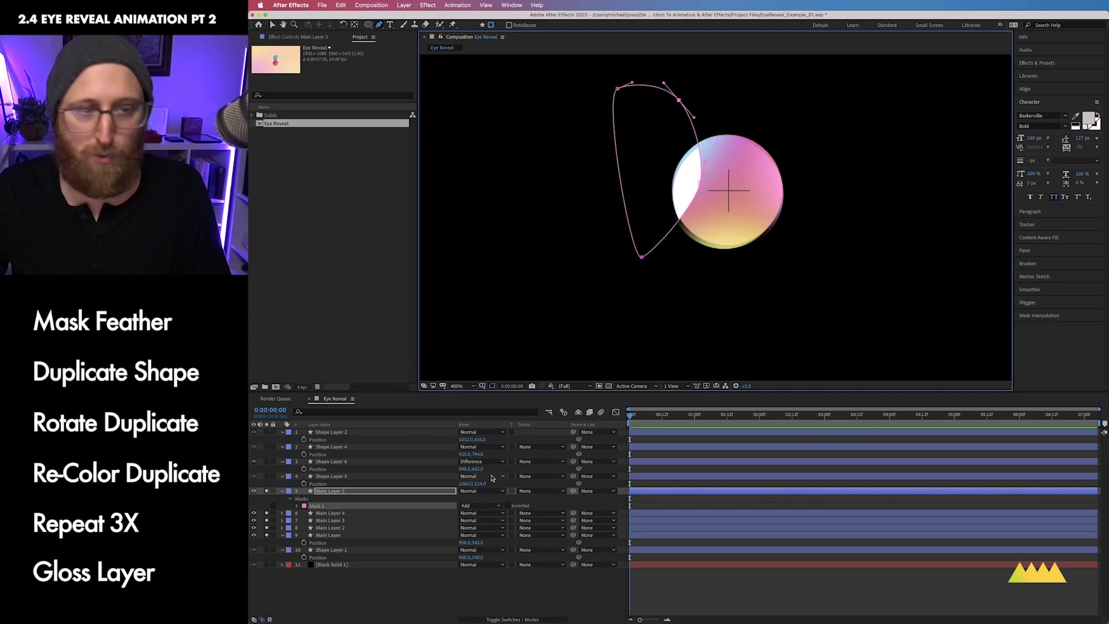
Set Mask 1 of Main Layer 5 to Subtract and expand its mask properties.
left_click(481, 505)
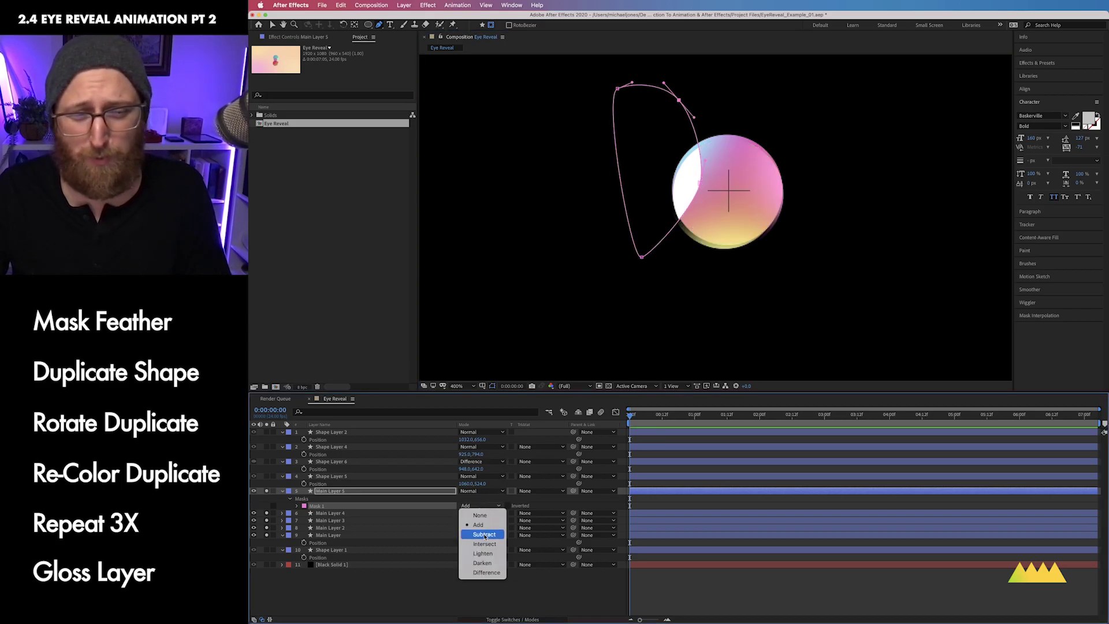
left_click(484, 534)
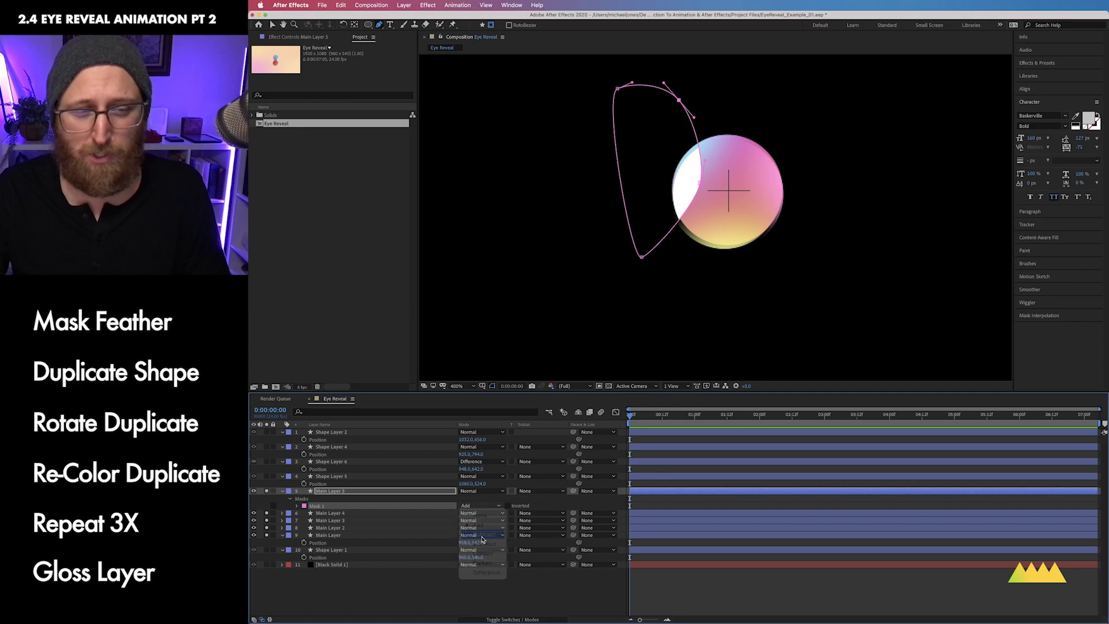
left_click(298, 506)
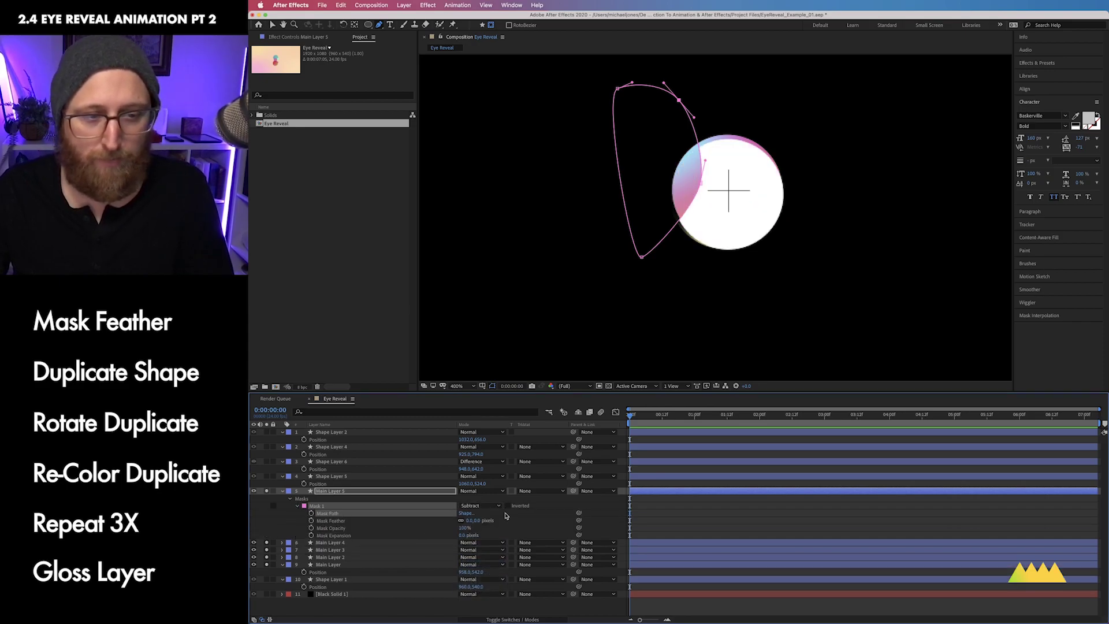
left_click(482, 506)
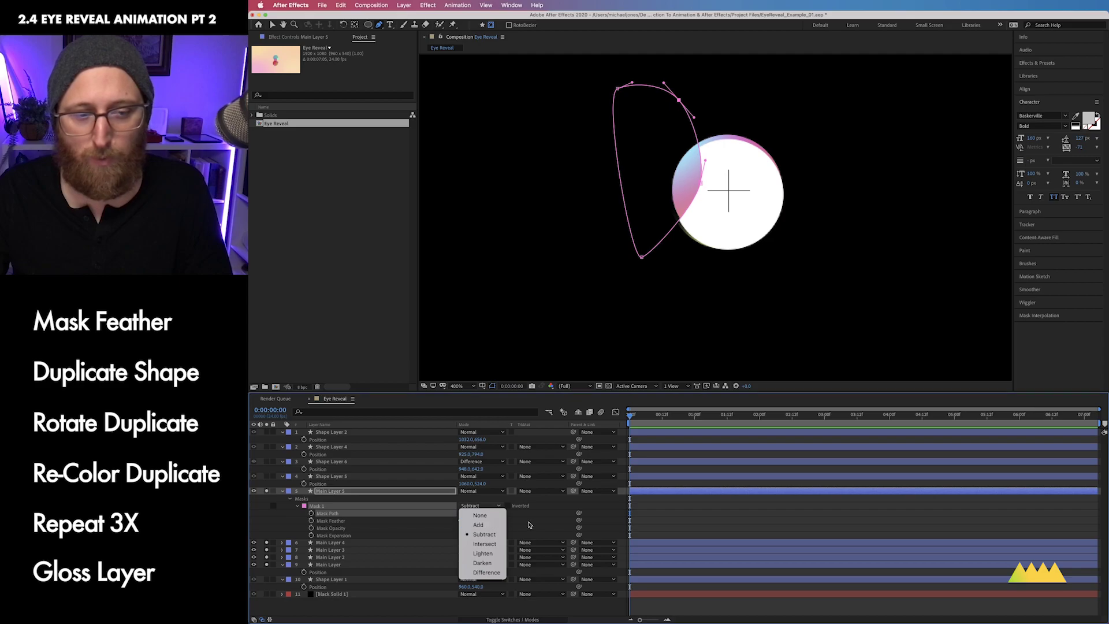
key("Escape")
Draw a second closed, curved mask on Main Layer 5 around the right and lower part of the white circle.
left_click(663, 195)
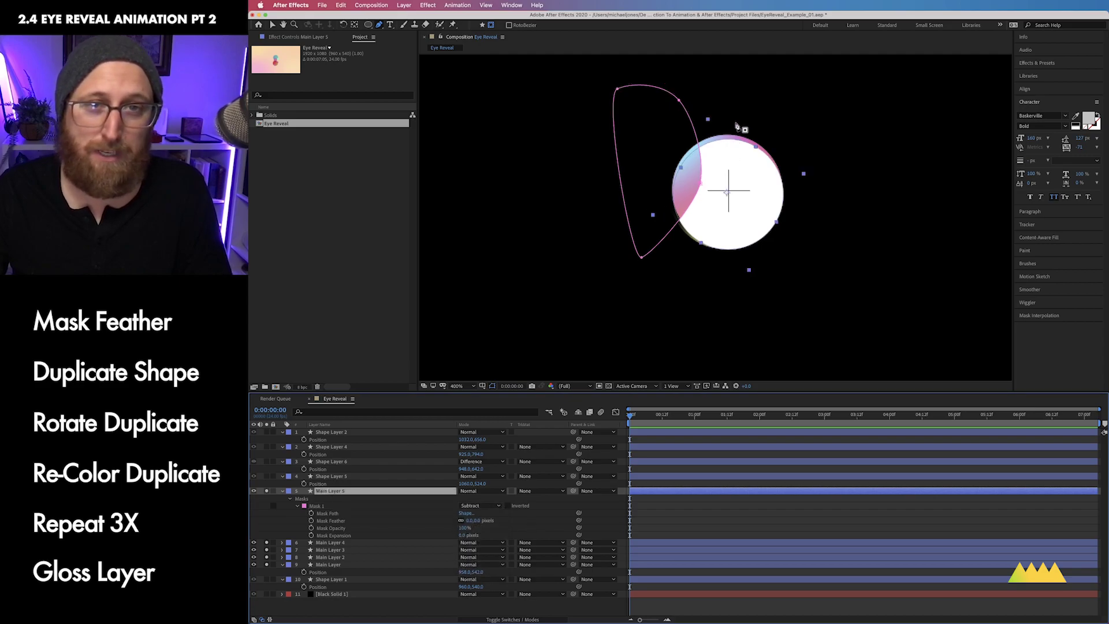
left_click(754, 122)
left_click_drag(690, 250, 699, 305)
left_click_drag(788, 295, 815, 269)
left_click_drag(785, 143, 794, 156)
left_click(755, 123)
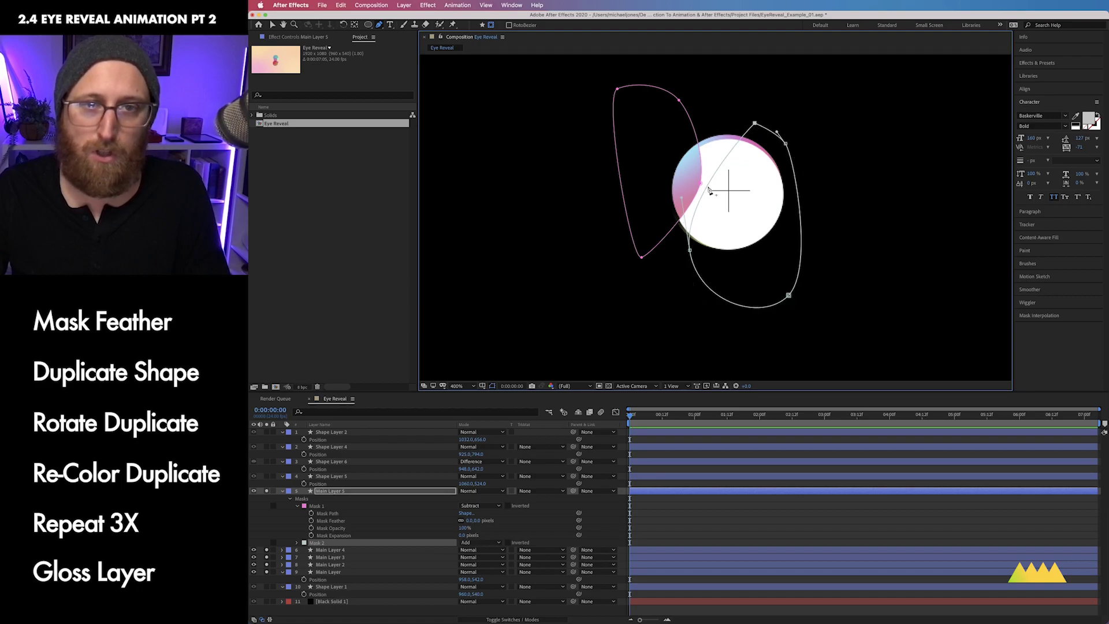
Smooth the second mask's top point with the Convert Vertex tool and shift its lower-left point slightly down and right.
key("a")
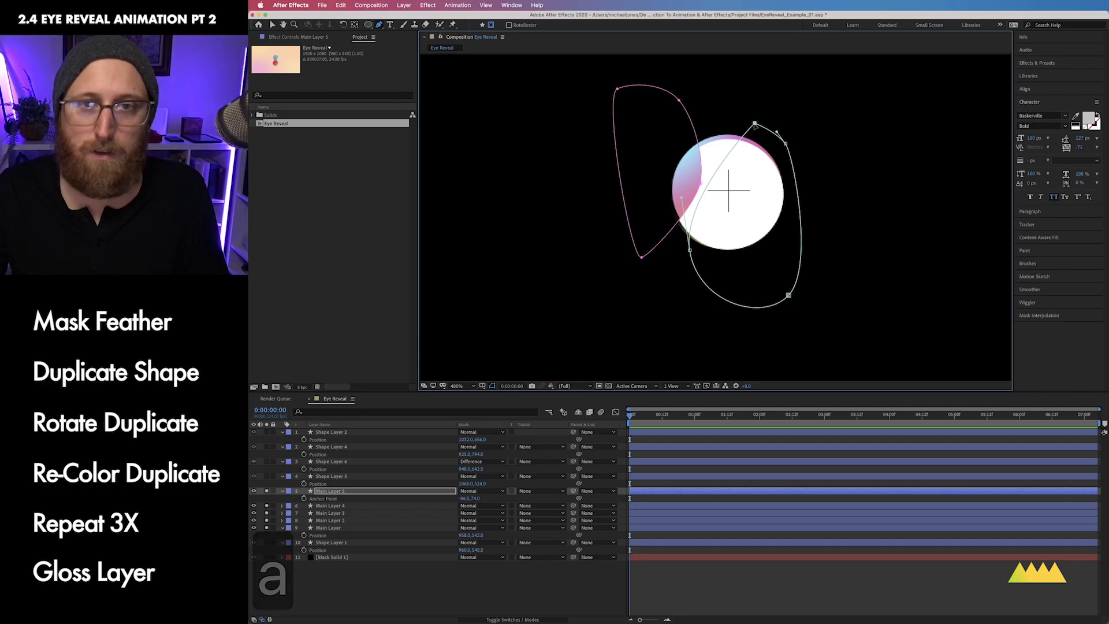
left_click(379, 25)
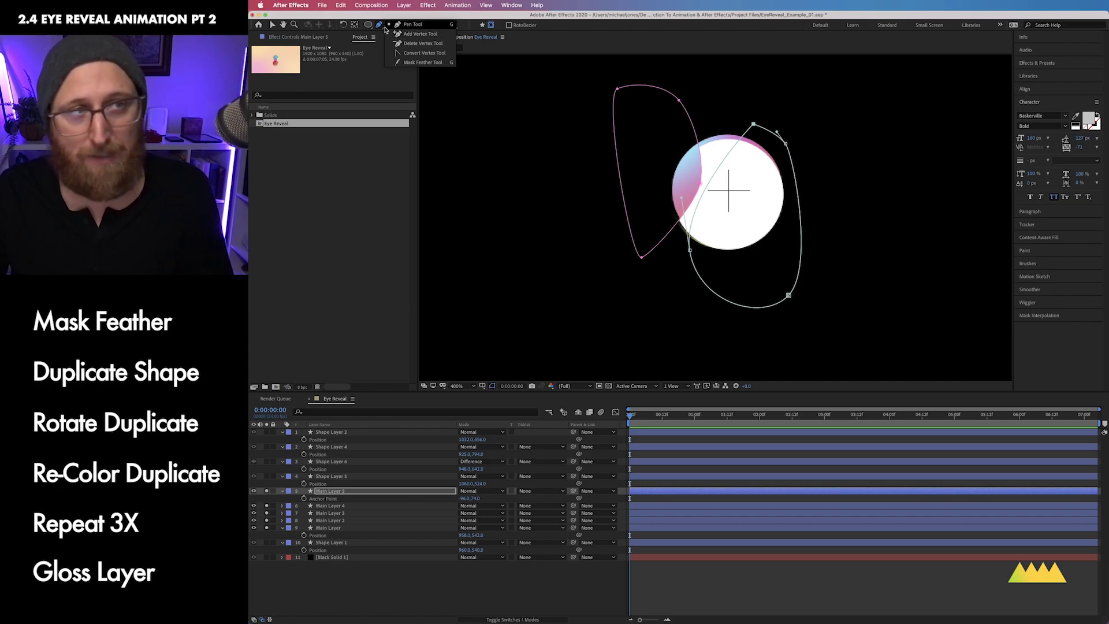
left_click(412, 55)
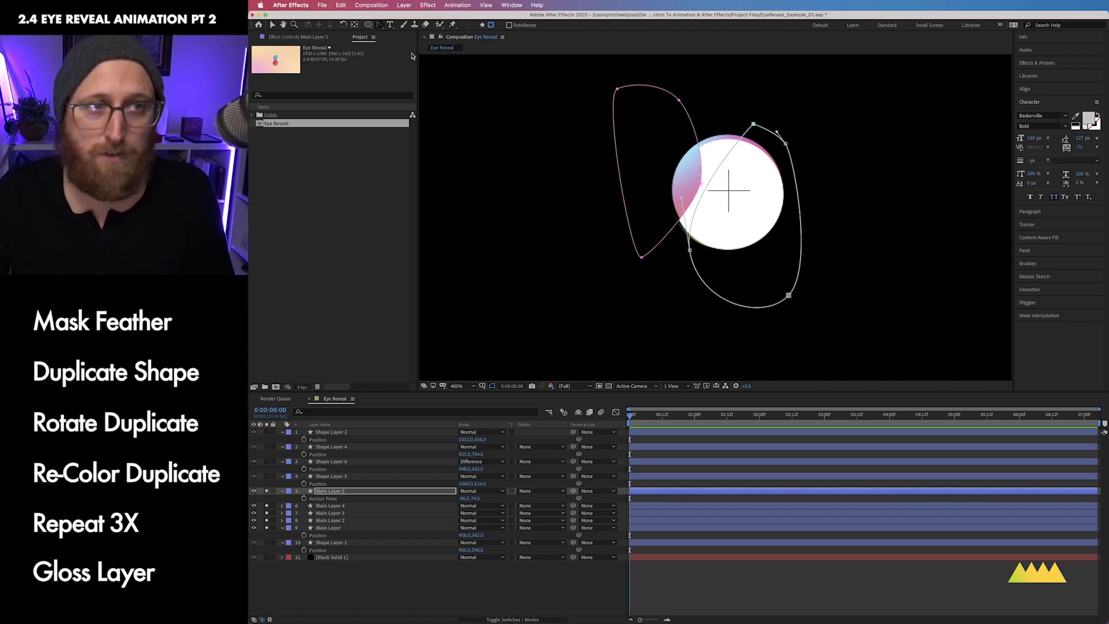
left_click_drag(753, 125, 773, 117)
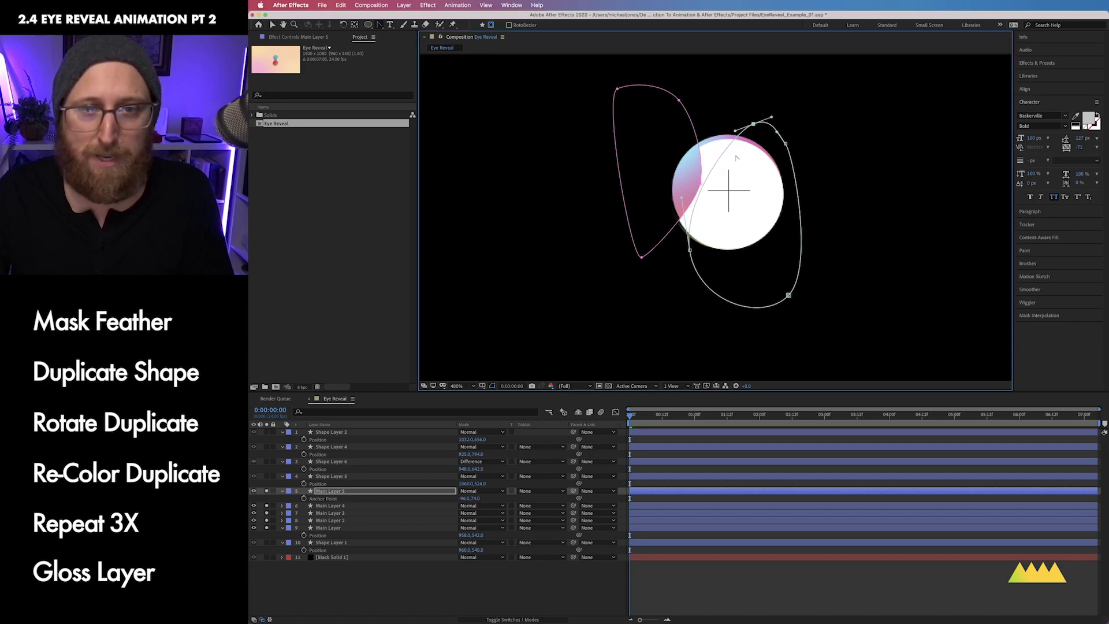
key("a")
key("v")
left_click_drag(690, 253, 696, 260)
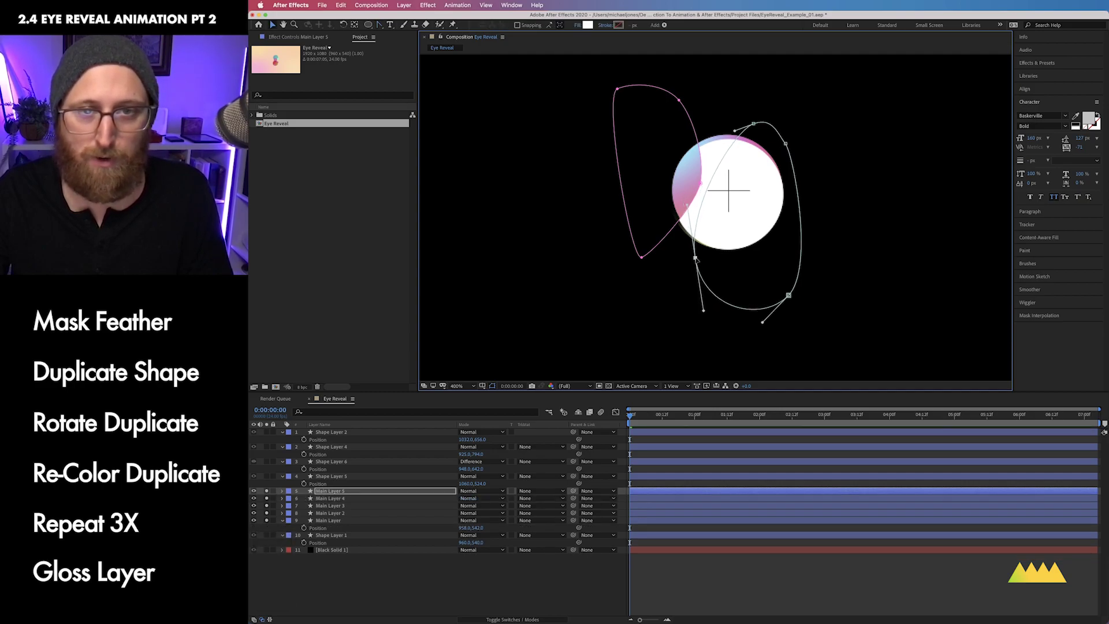
Set Mask 2 of Main Layer 5 to Subtract, leaving a curved white gloss strip.
key("m")
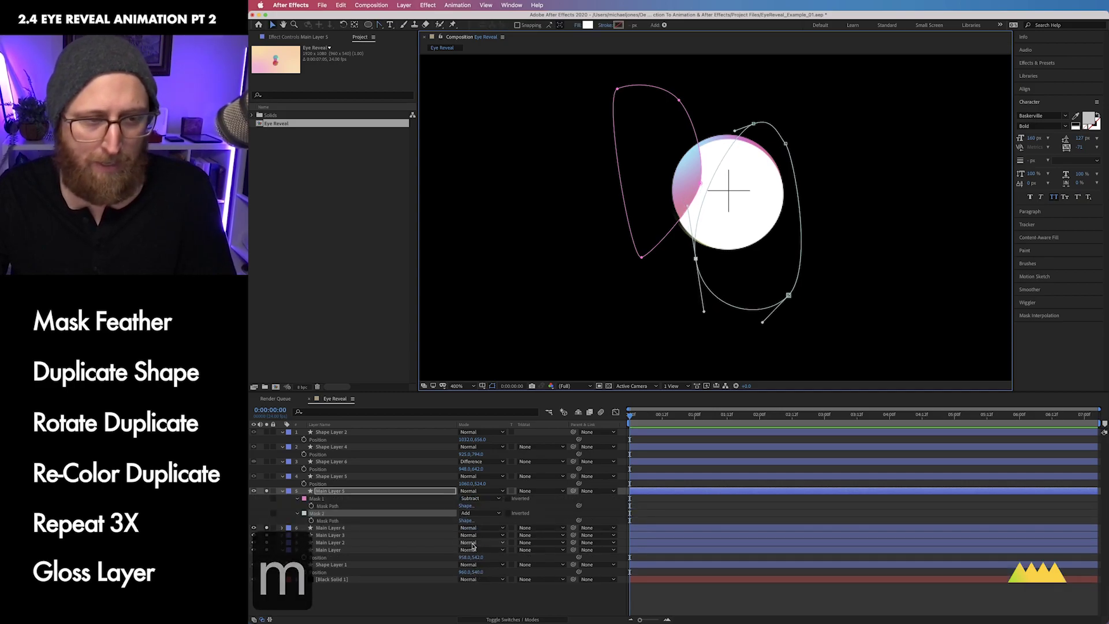
left_click(482, 512)
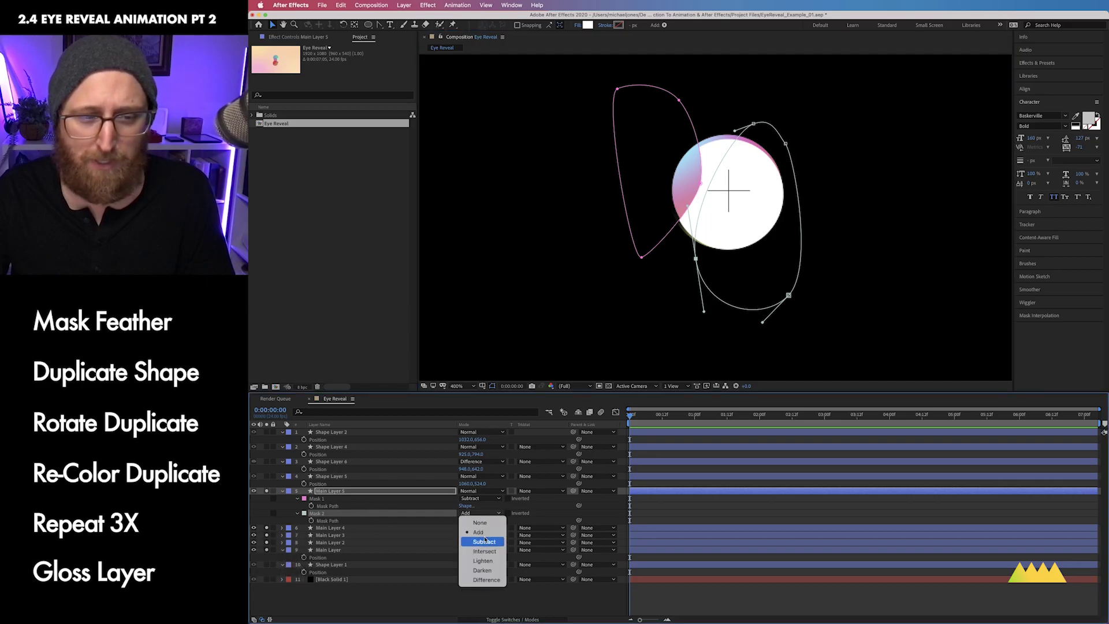
left_click(484, 541)
left_click(707, 504)
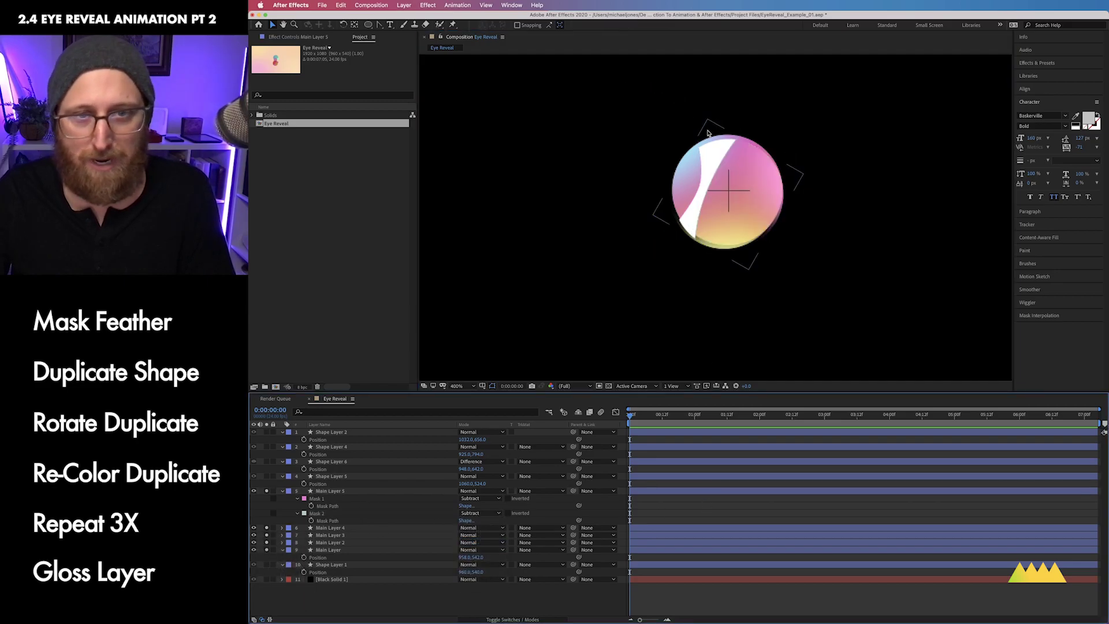
Lower the opacity of the white gloss layer, Main Layer 5, to about 21%.
left_click(383, 491)
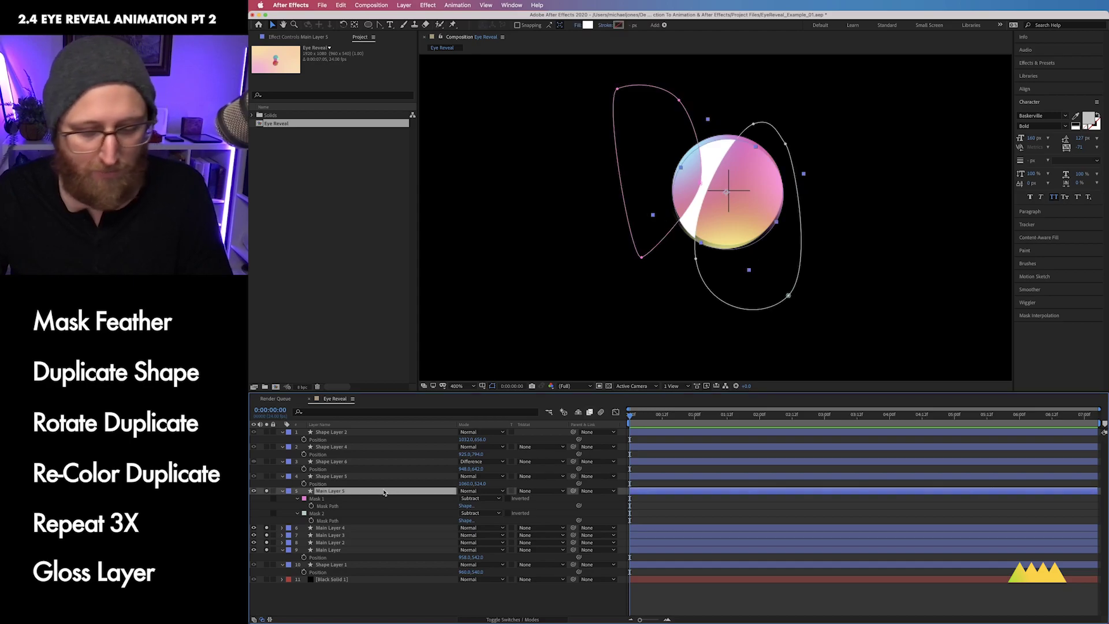
key("t")
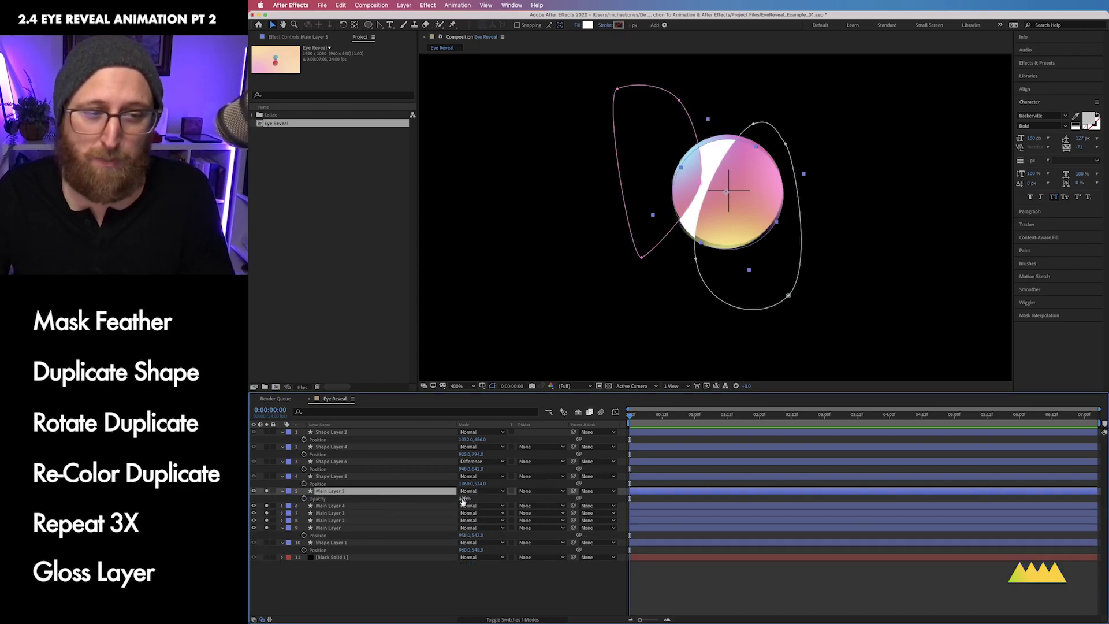
left_click_drag(462, 499, 431, 498)
left_click(485, 594)
key("super+minus")
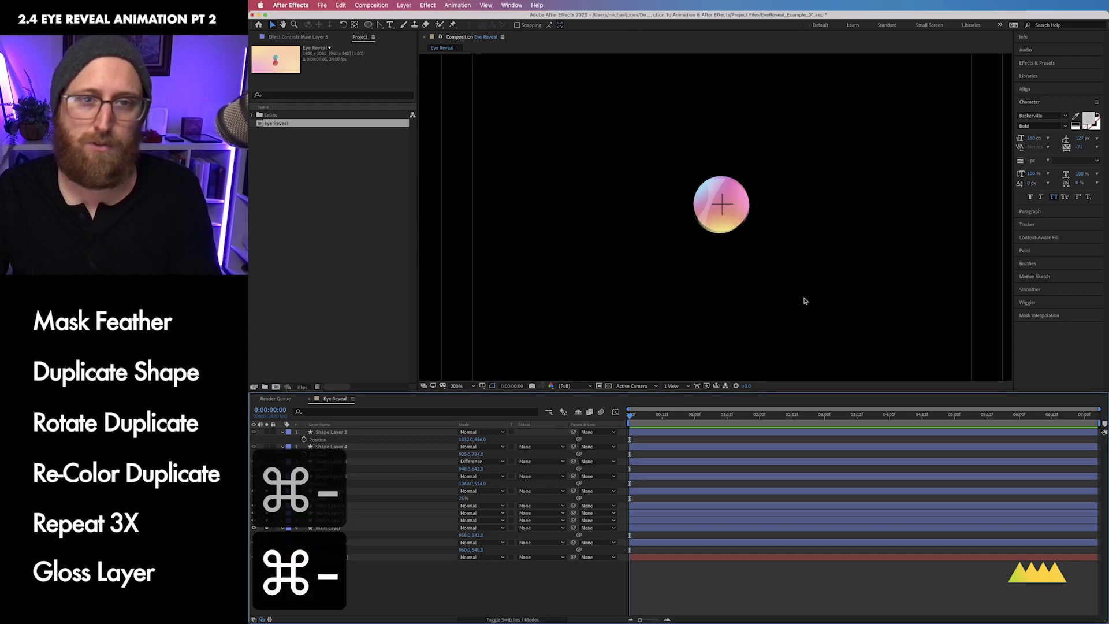
key("super+minus")
left_click(721, 220)
key("super+equal")
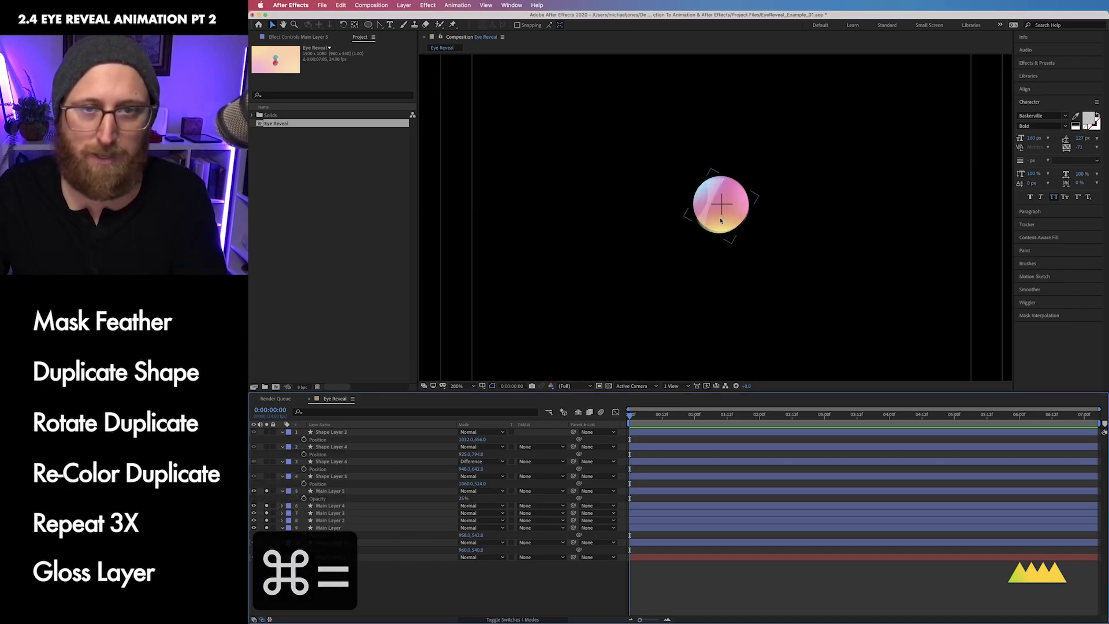
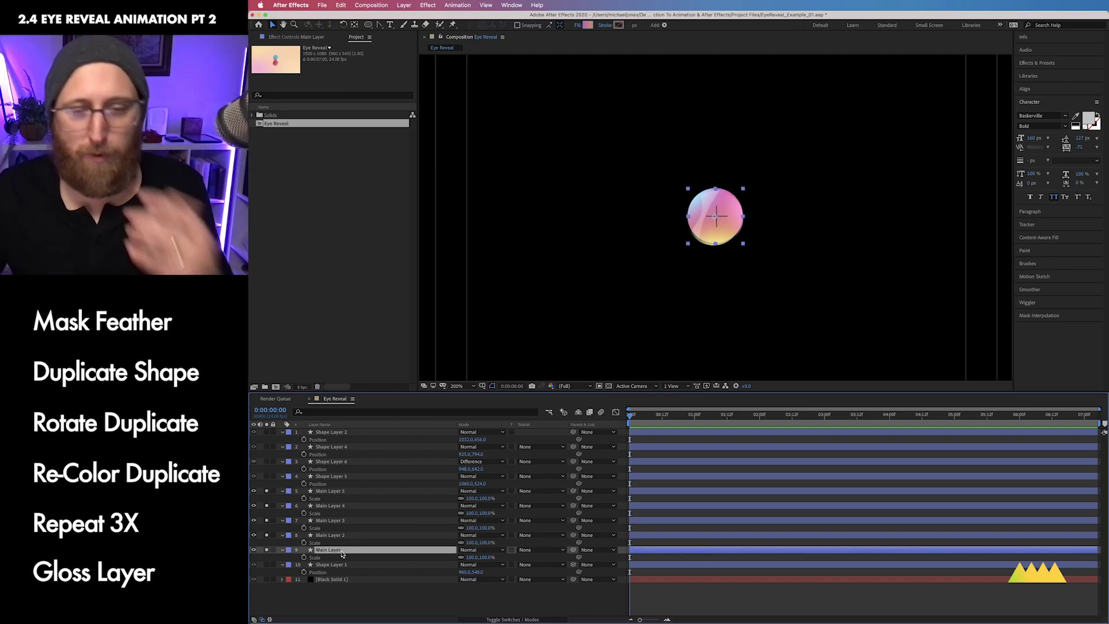
Change the label color of Main Layer 2 through Main Layer 5 to Lavender.
left_click(345, 536)
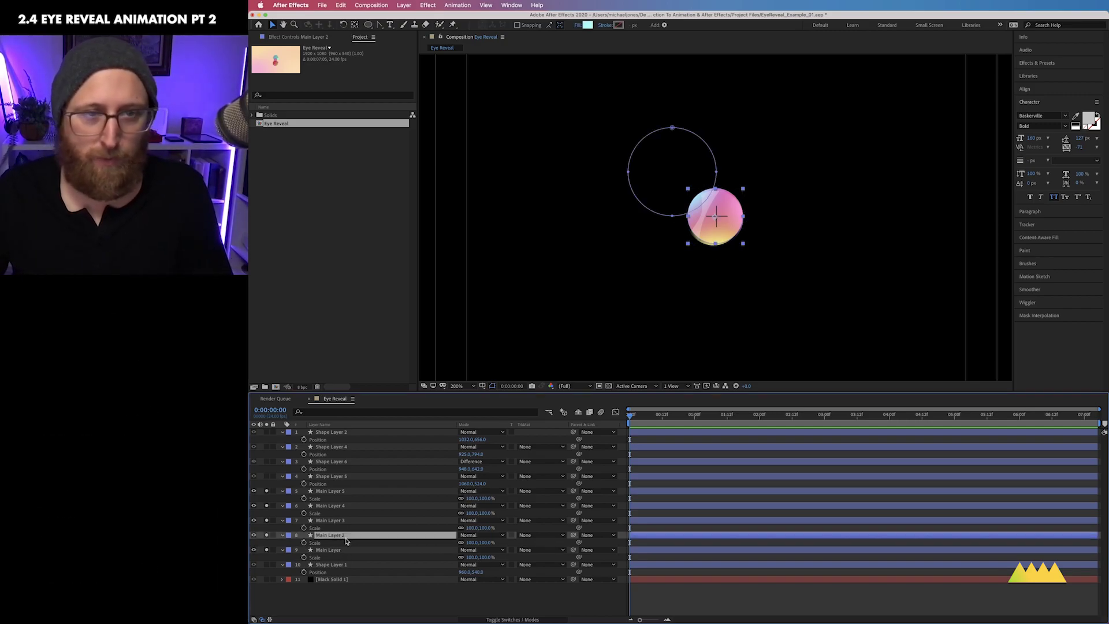
left_click(345, 492, "shift")
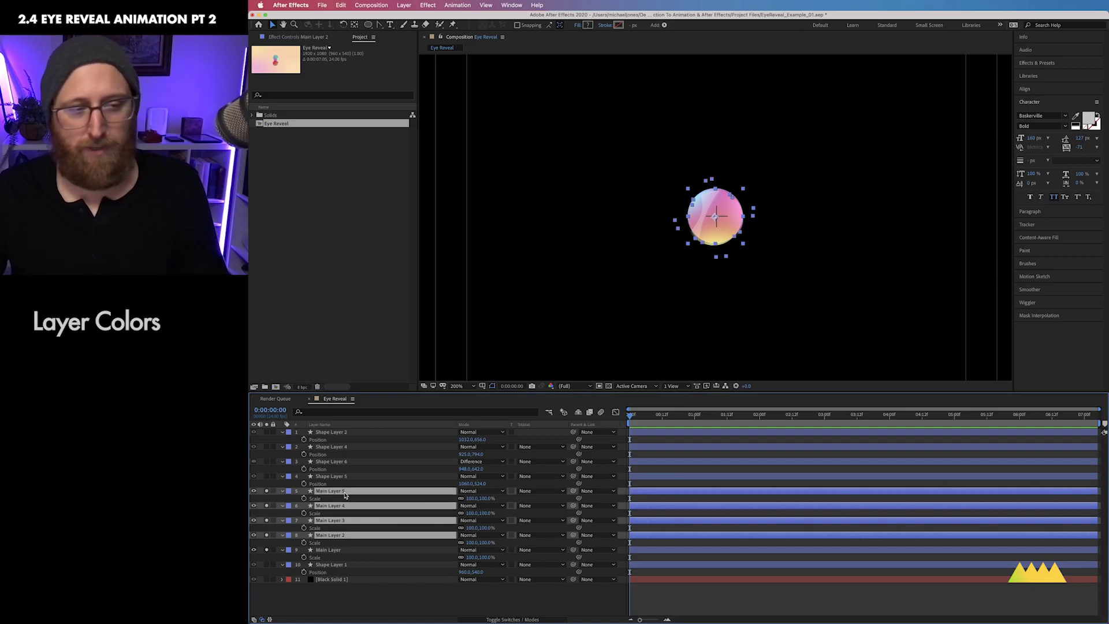
left_click(289, 492)
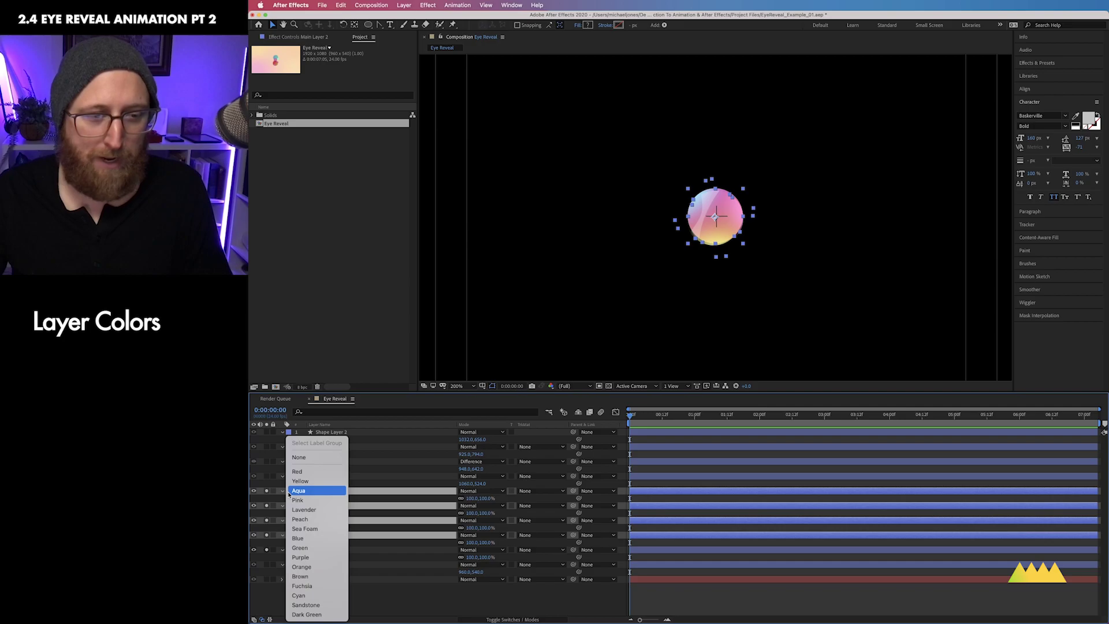
left_click(295, 509)
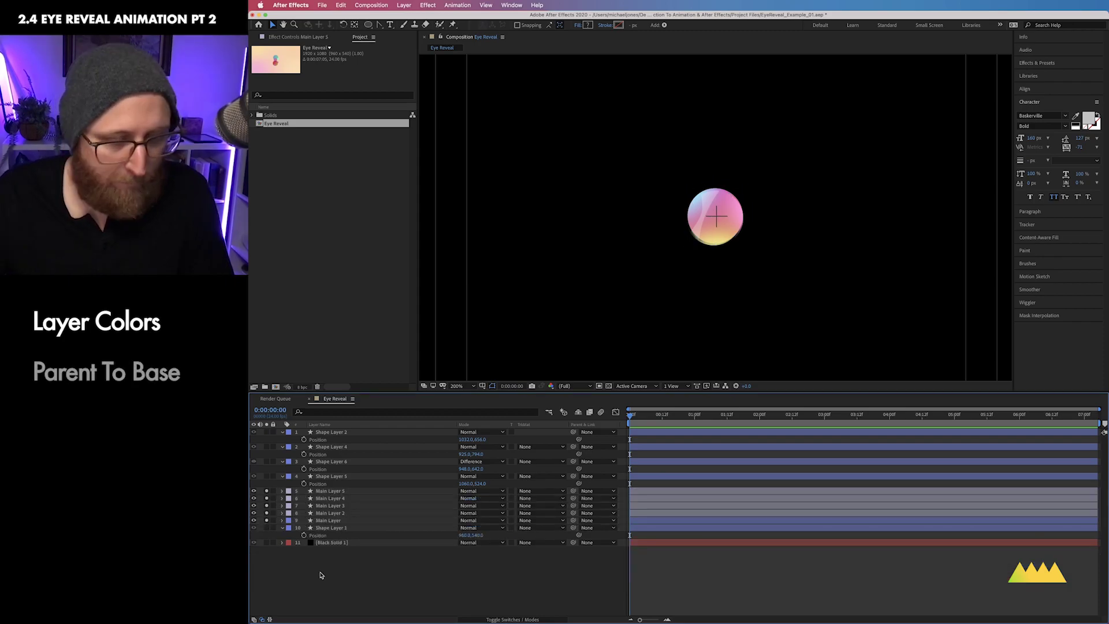
Parent Main Layer 2, 3, 4 and 5 to Main Layer.
left_click(339, 515)
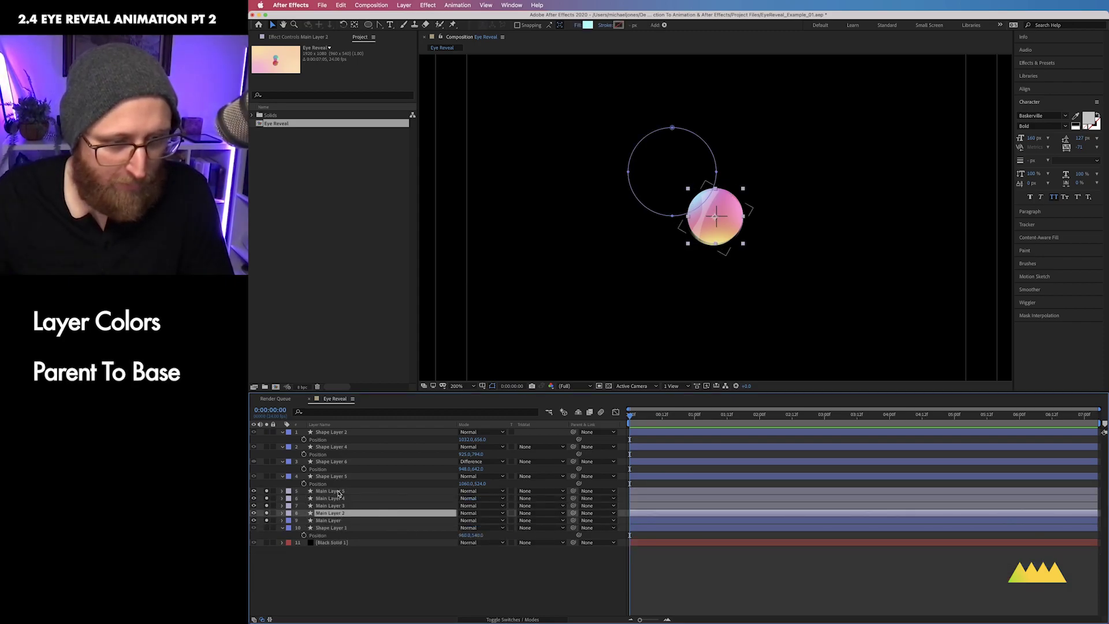
left_click(339, 493, "shift")
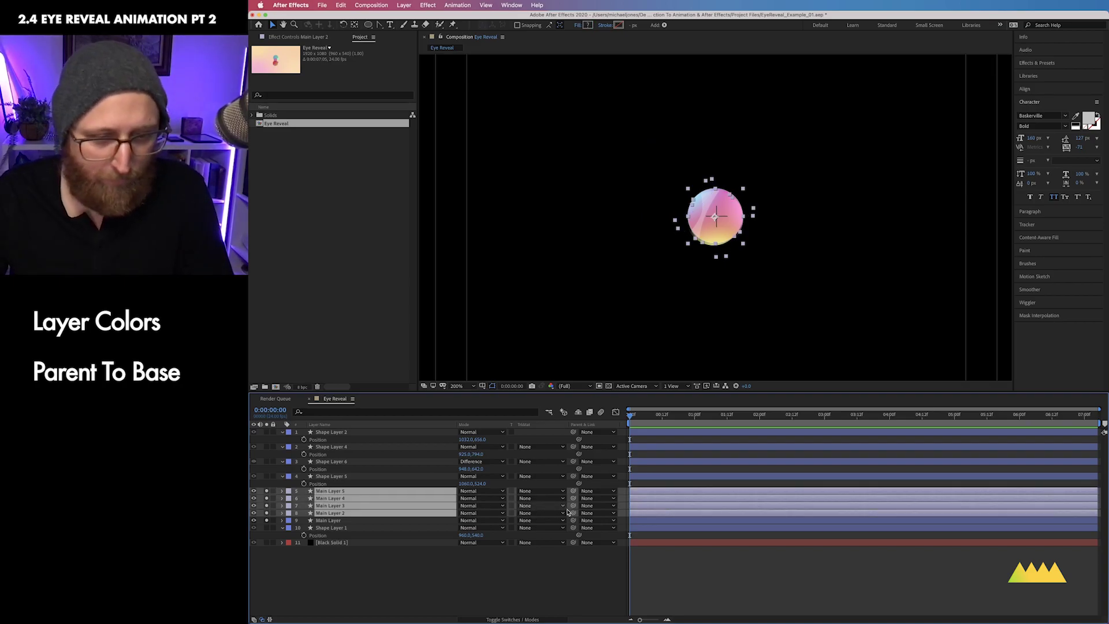
left_click_drag(574, 514, 333, 521)
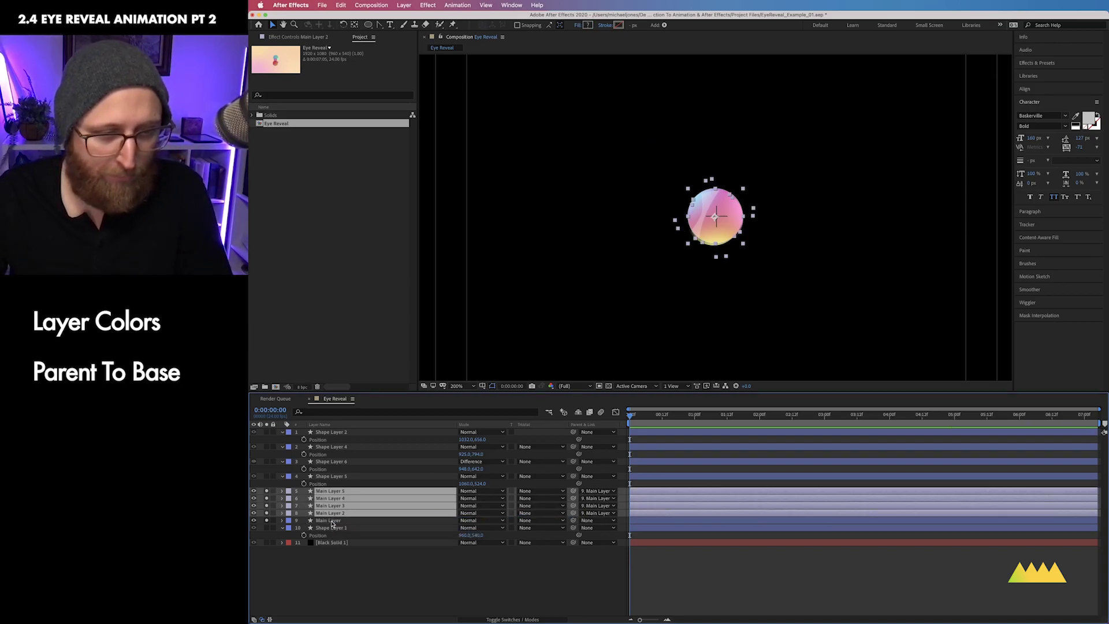
Test the parenting by changing Main Layer's scale and position, undoing each change.
left_click(333, 522)
key("s")
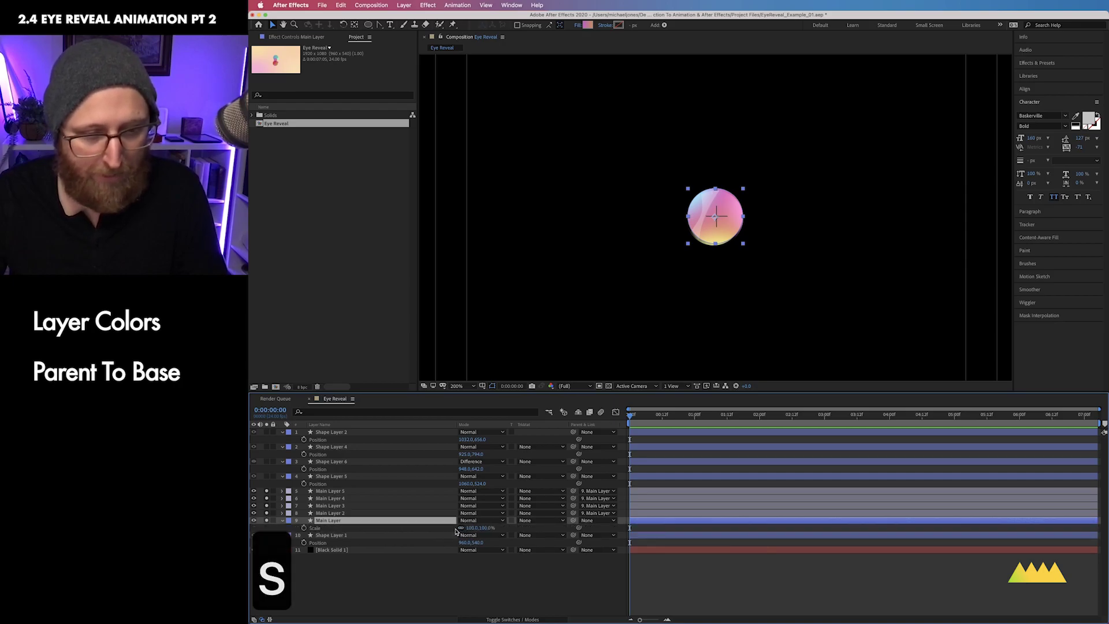
mouse_move(470, 527)
left_mouse_down()
mouse_move(529, 527)
mouse_move(445, 530)
mouse_move(466, 530)
left_mouse_up()
key("super+z")
key("p")
key("super+z")
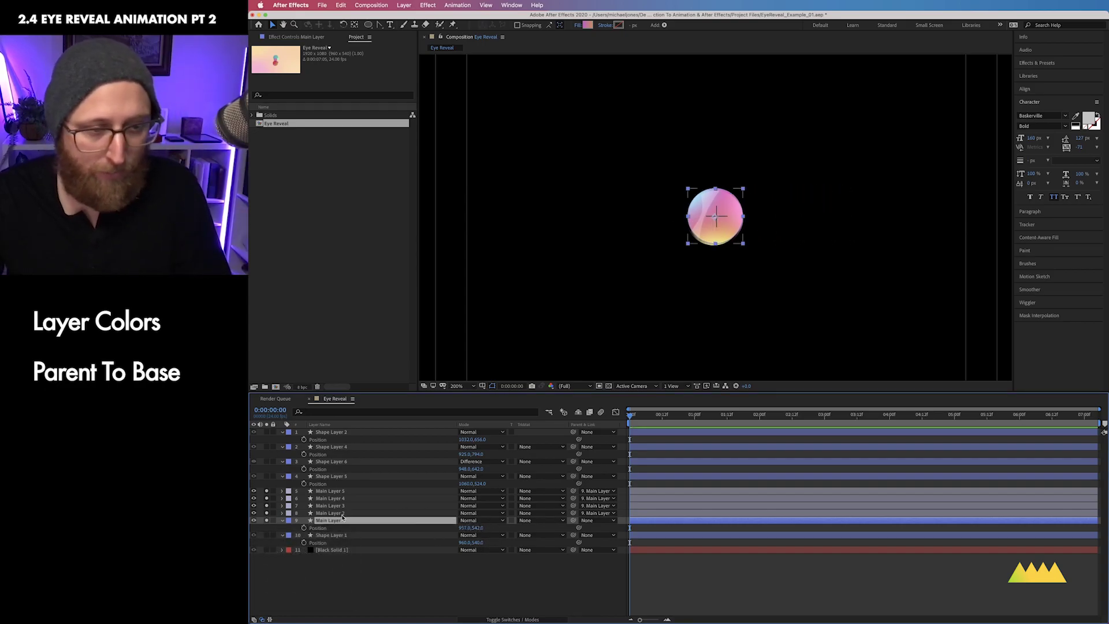
Add 100% Scale keyframes at 0:00:00:23 on Main Layer and its four parented duplicates.
left_click(341, 491)
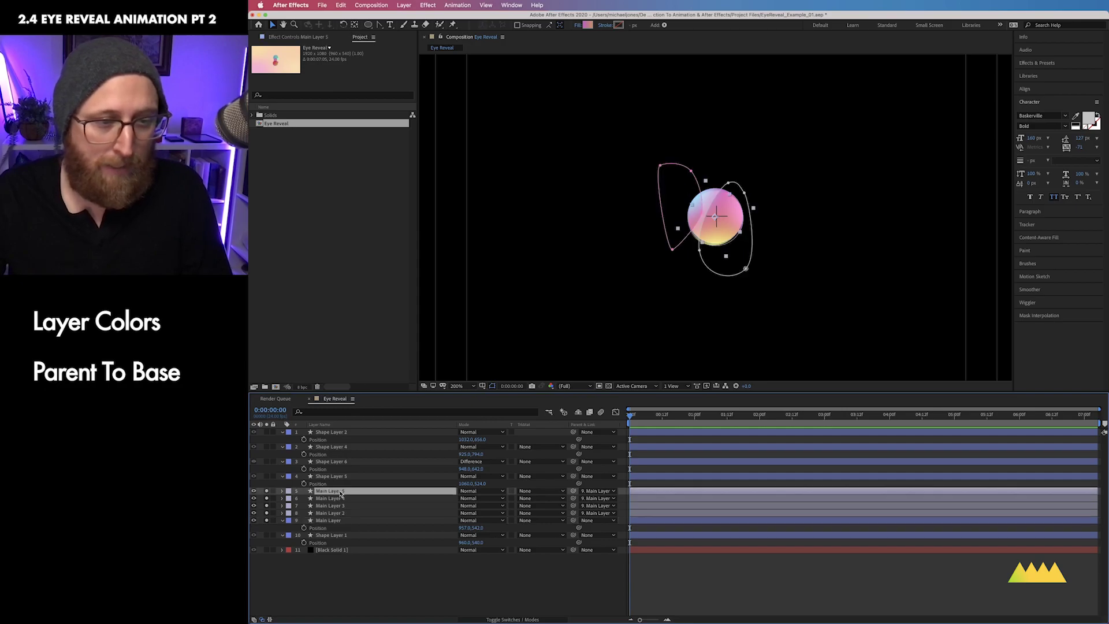
left_click(354, 522, "shift")
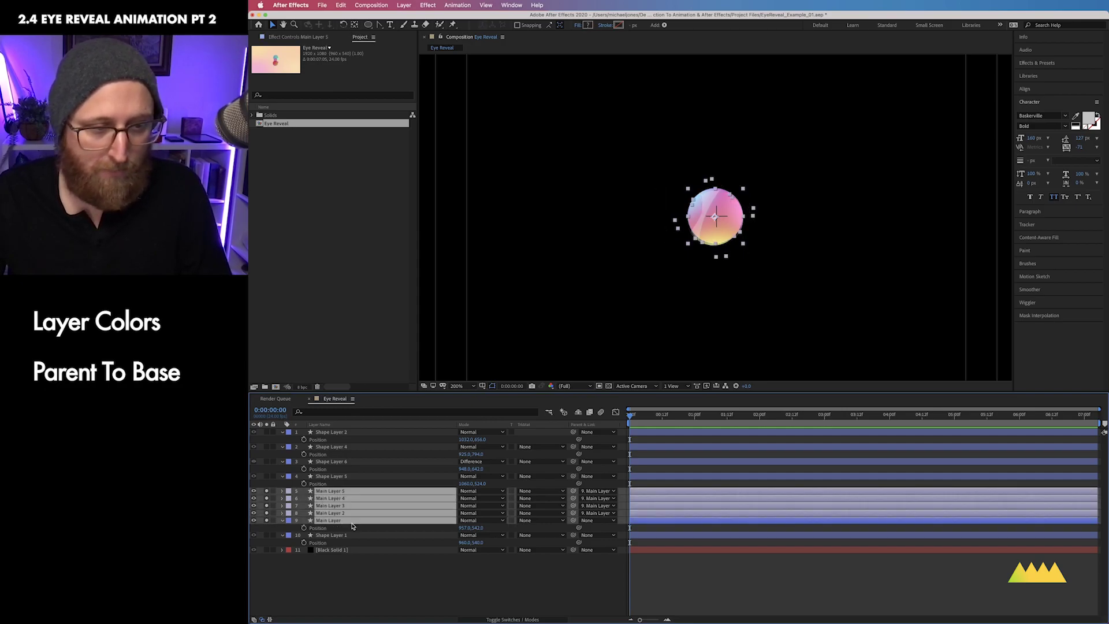
key("s")
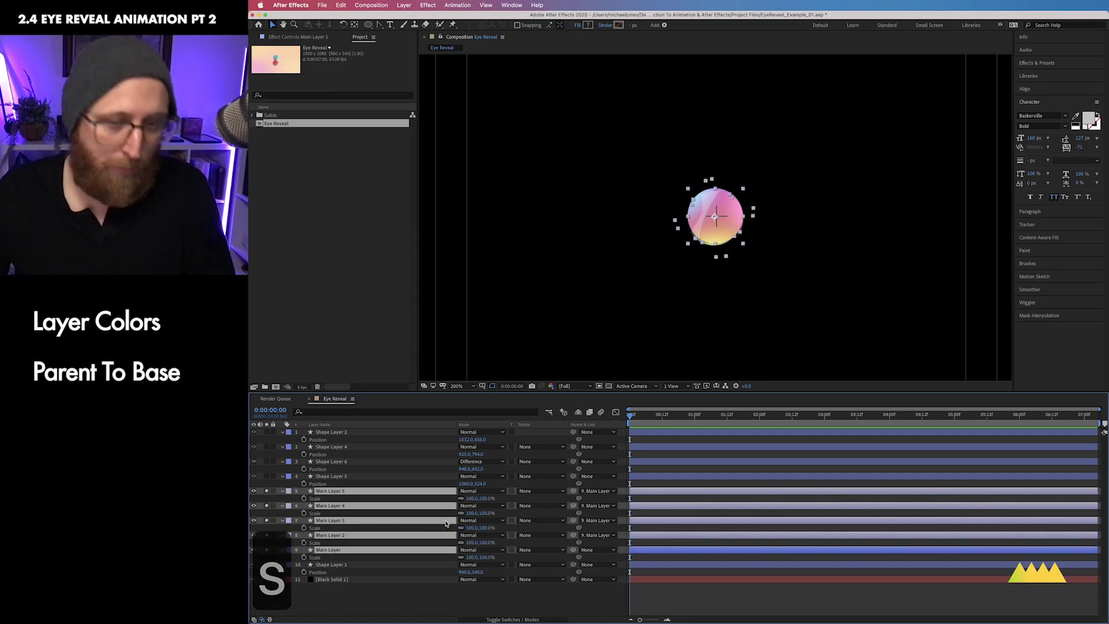
left_click(655, 417)
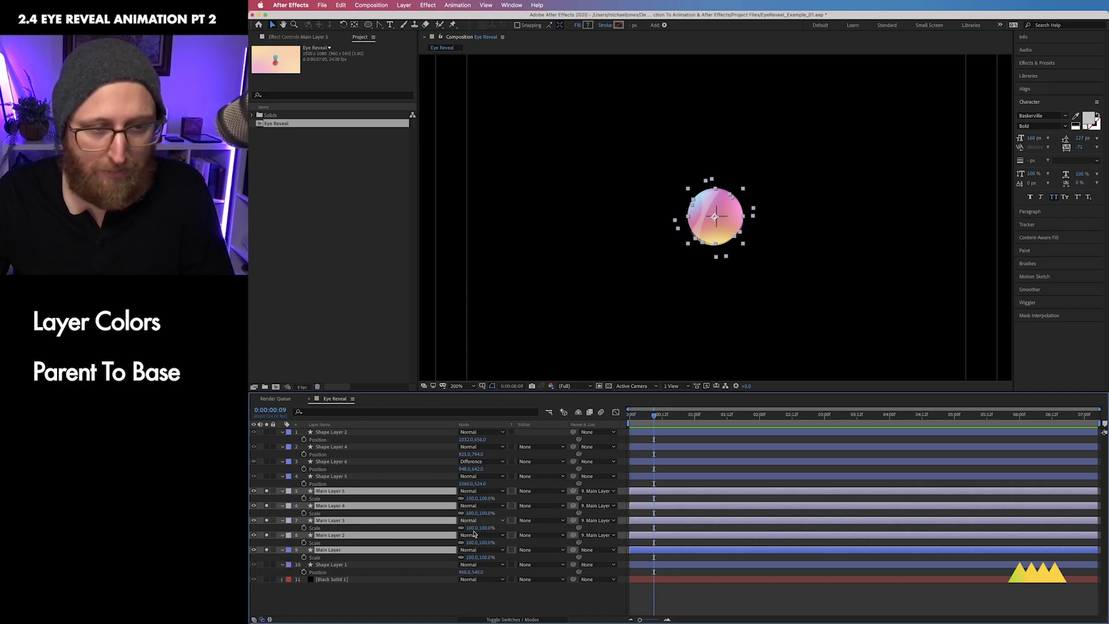
left_click_drag(656, 417, 628, 423)
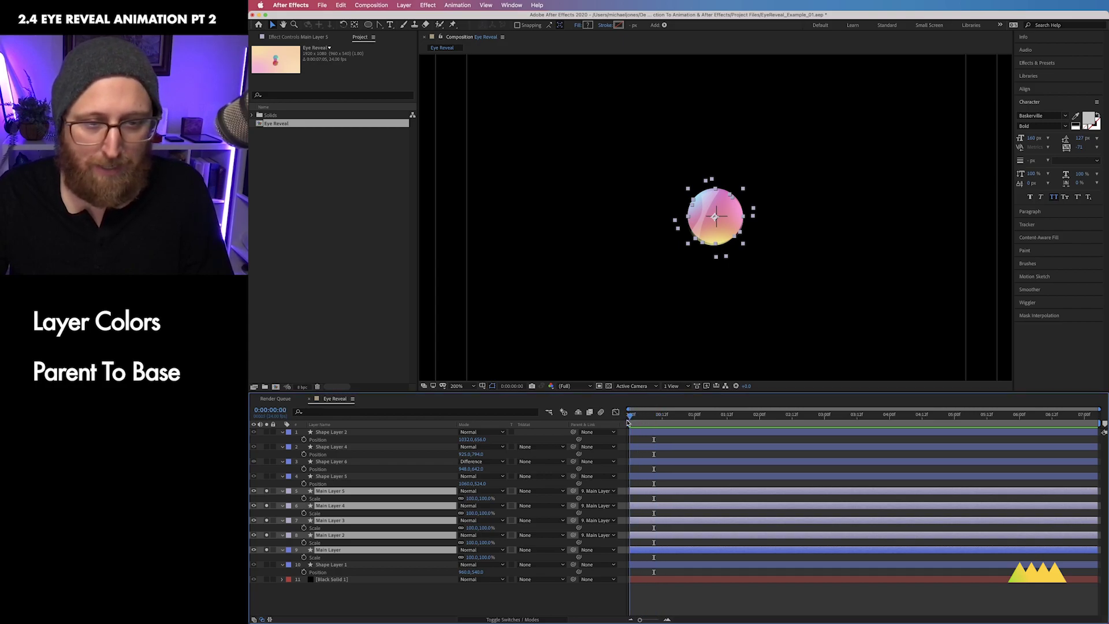
left_click_drag(635, 417, 696, 424)
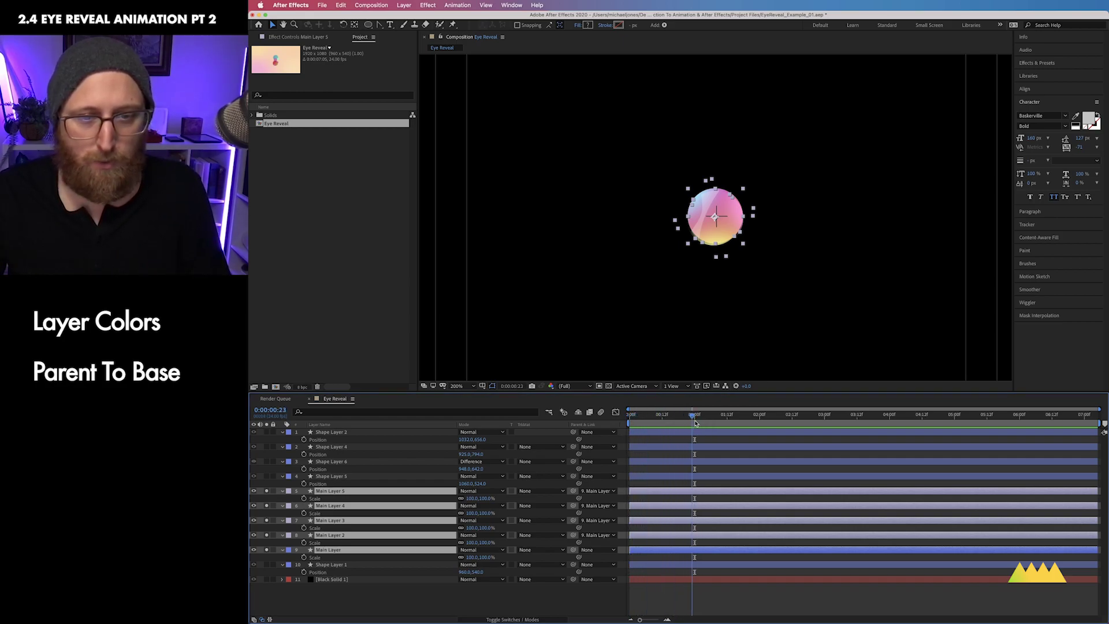
left_click(304, 528)
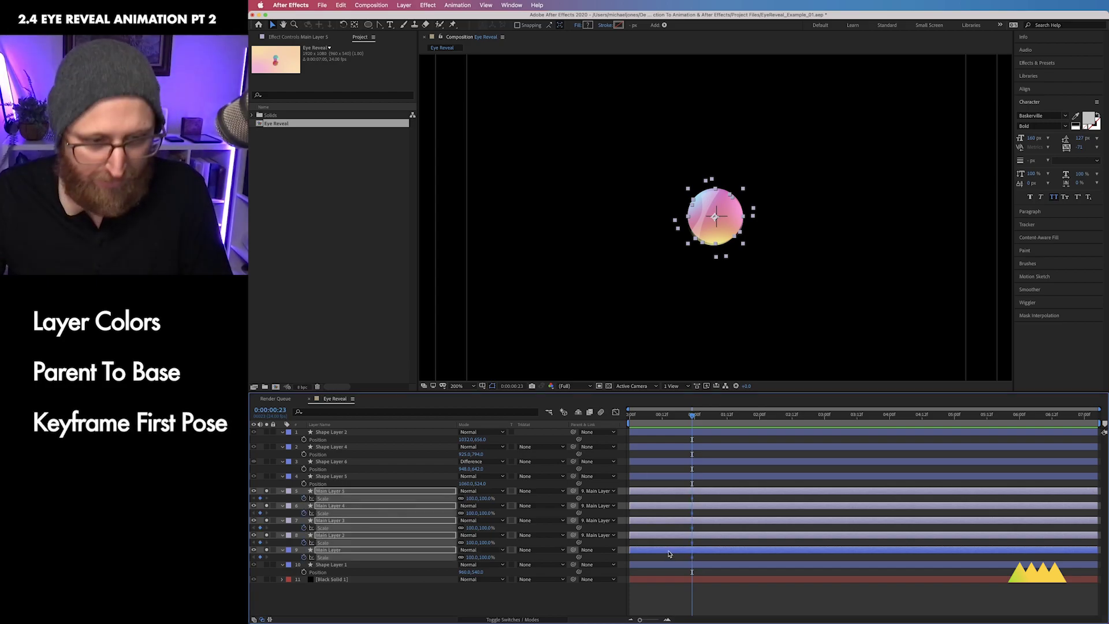
Set the Scale of all five main layers to 0% at 0:00:00:00.
left_click_drag(691, 419, 622, 423)
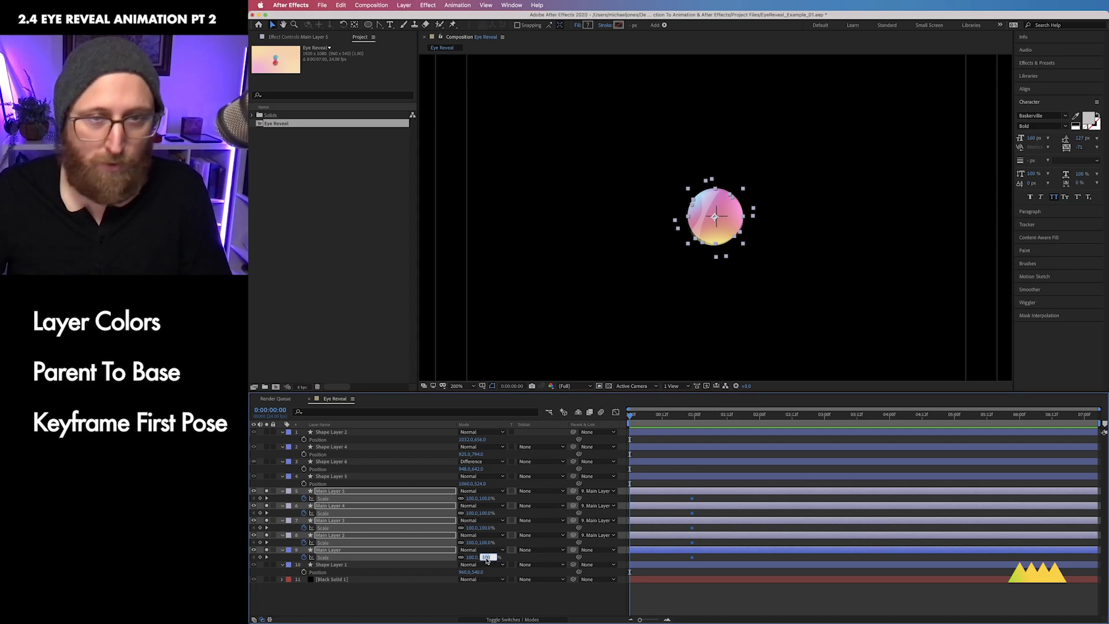
type("0")
key("Return")
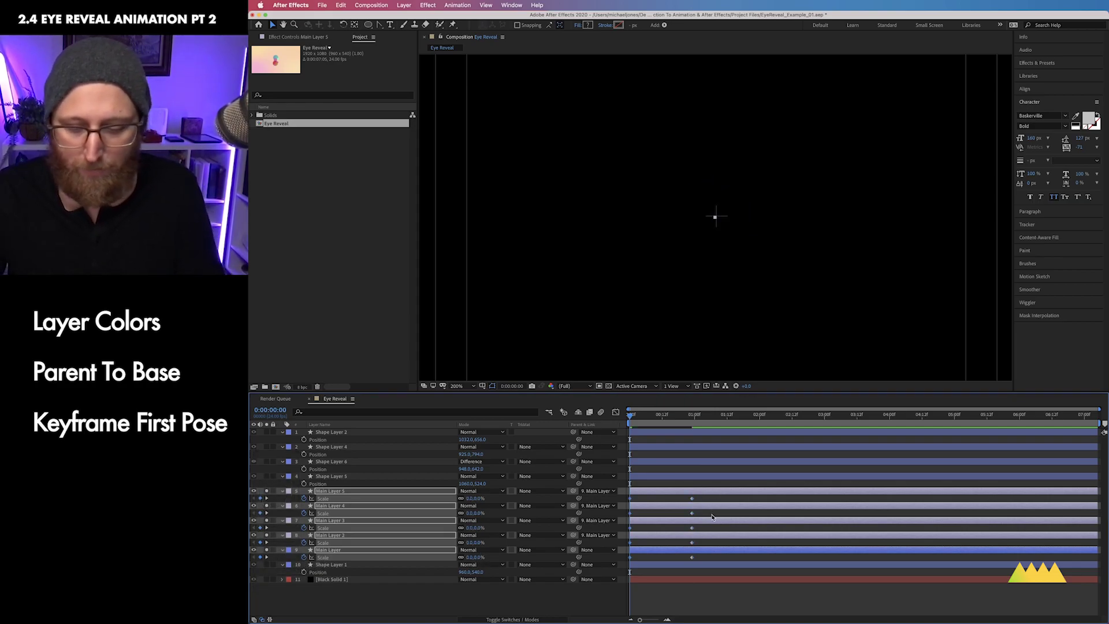
Scale all five main layers up to about 436% at 0:00:04:13 so the colored highlights fill the whole frame.
left_click_drag(632, 420, 776, 427)
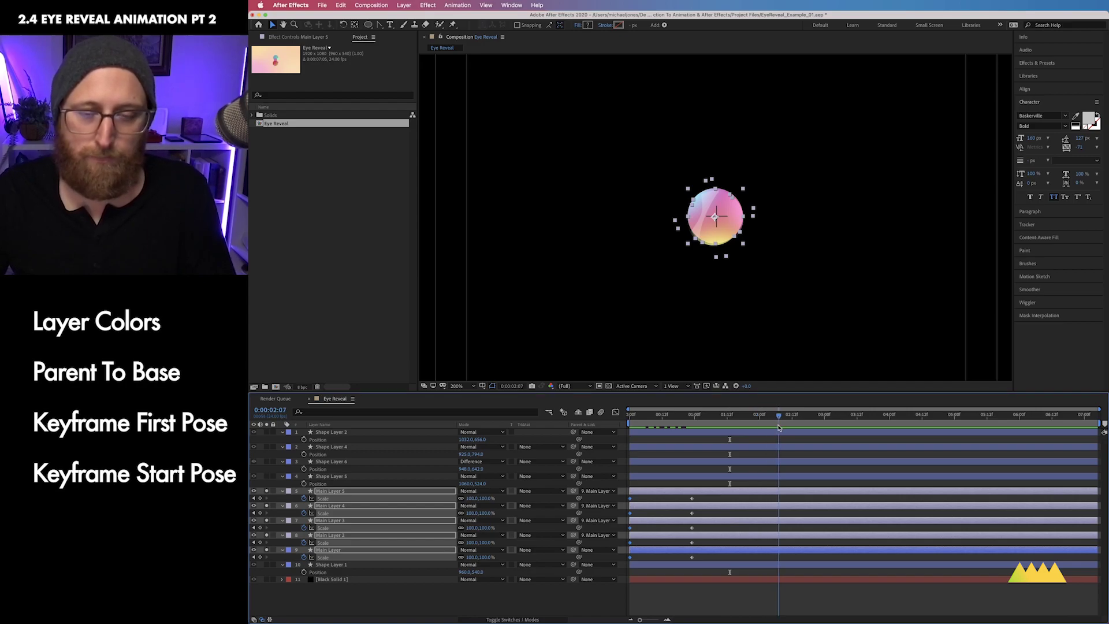
left_click_drag(779, 427, 784, 430)
left_click_drag(942, 426, 965, 426)
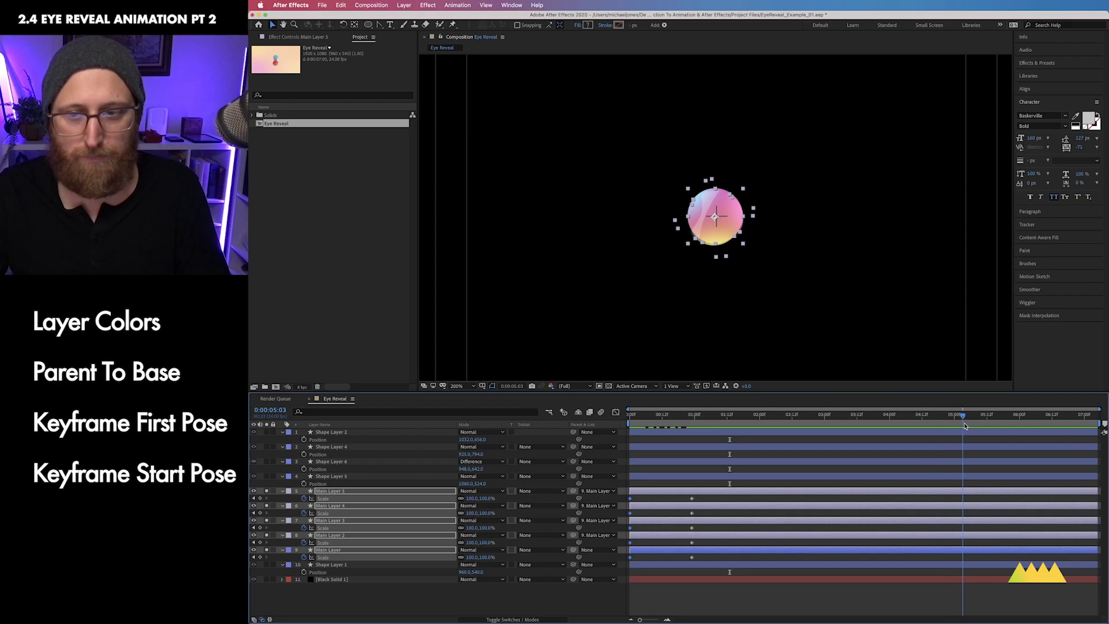
left_click_drag(471, 513, 510, 517)
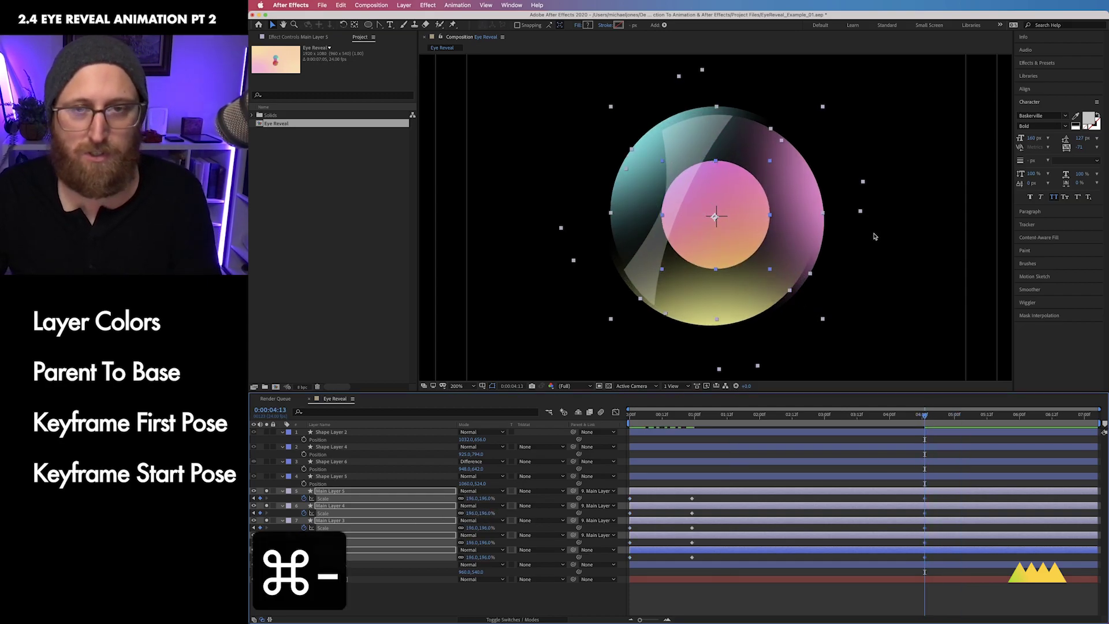
key("super+minus")
left_click_drag(476, 558, 565, 557)
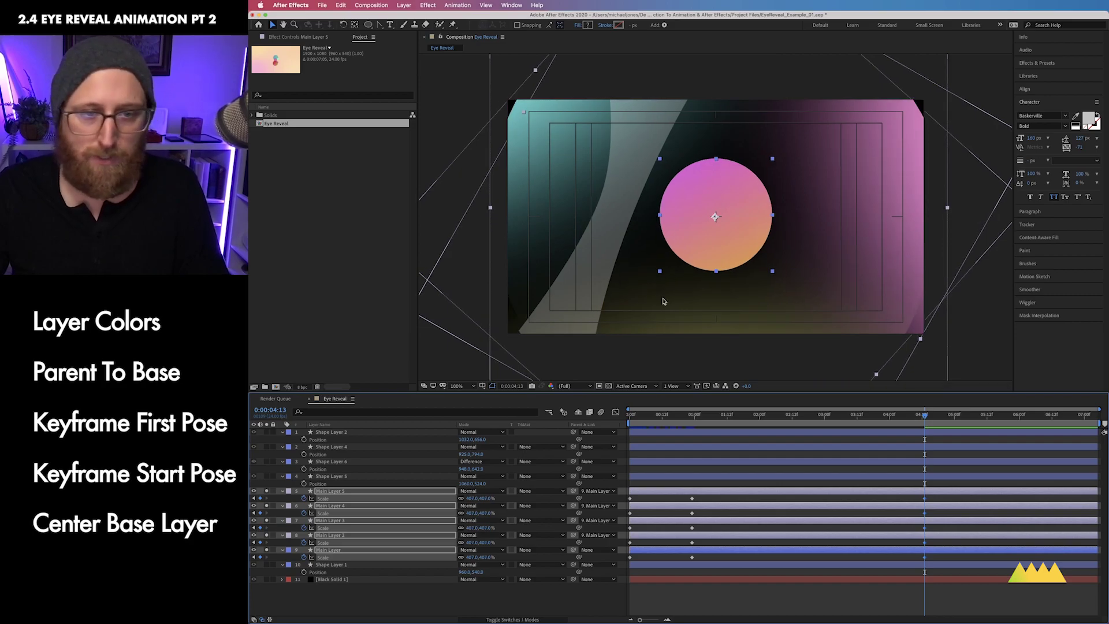
mouse_move(486, 556)
left_mouse_down()
mouse_move(475, 557)
mouse_move(499, 557)
left_mouse_up()
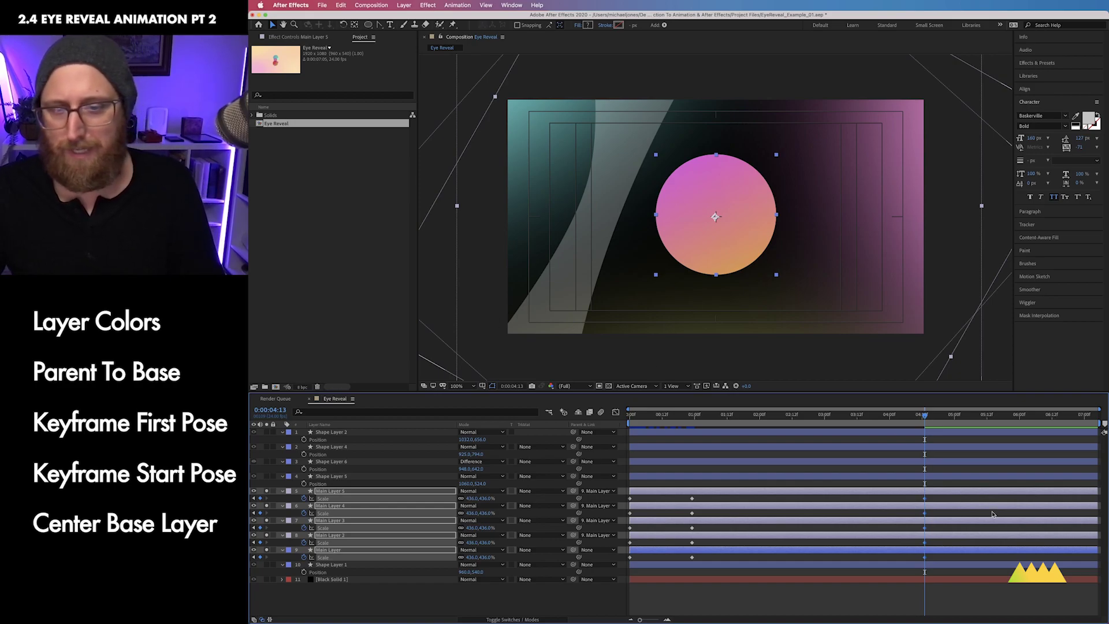
Apply Easy Ease to all Scale keyframes of the five main layers.
left_click_drag(937, 560, 625, 490)
right_click(630, 501)
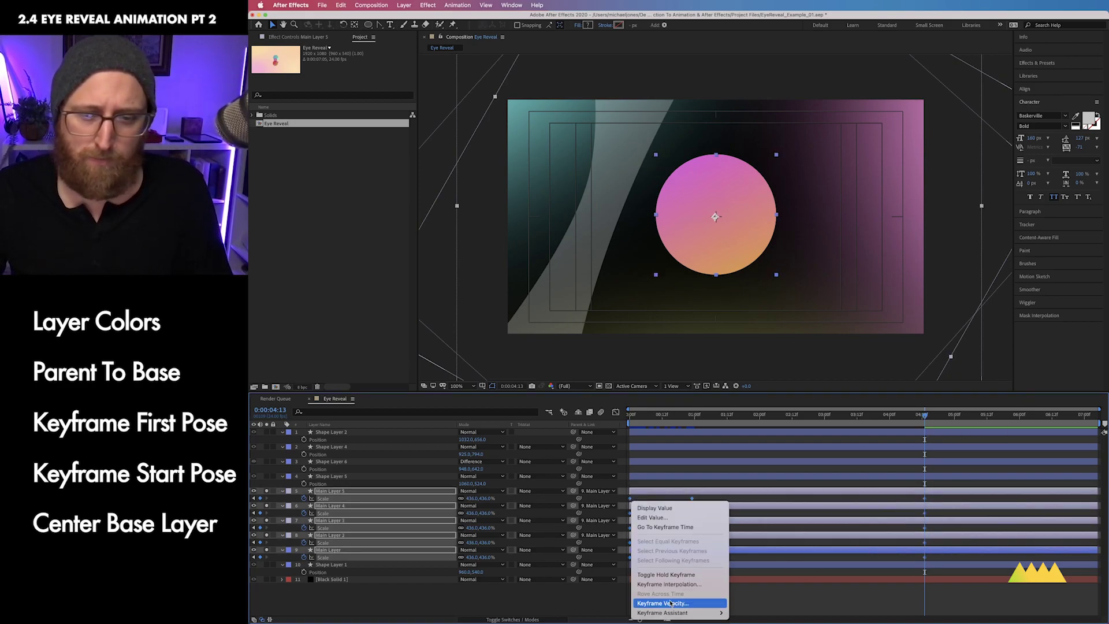
mouse_move(673, 612)
left_click(760, 559)
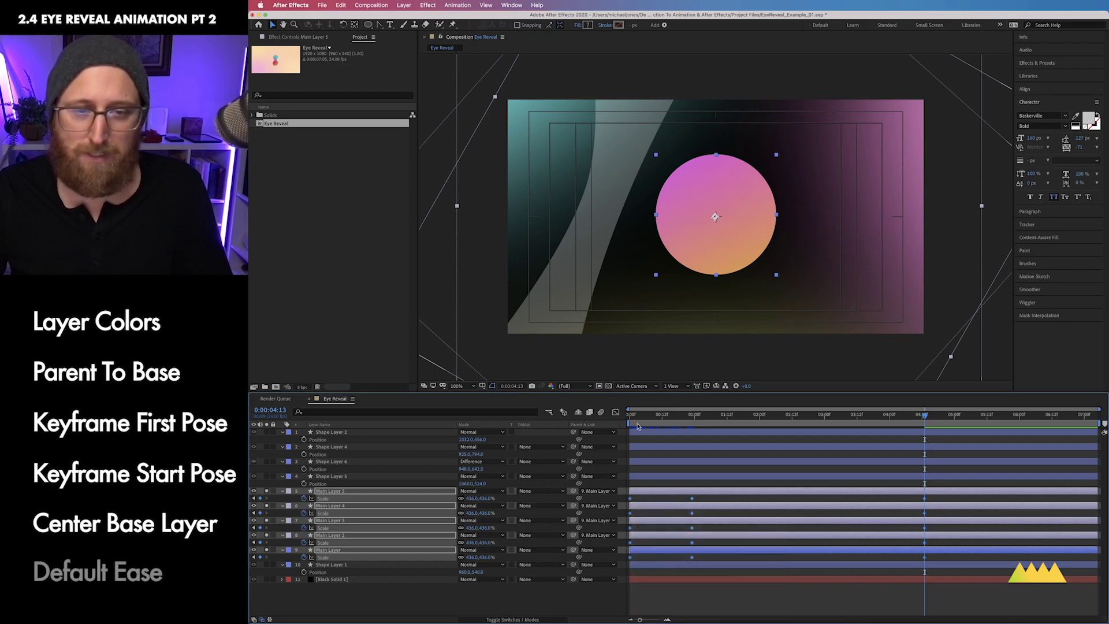
In the Graph Editor, pull the first Scale keyframes' outgoing handle steeply upward so the growth starts fast.
key("shift+F3")
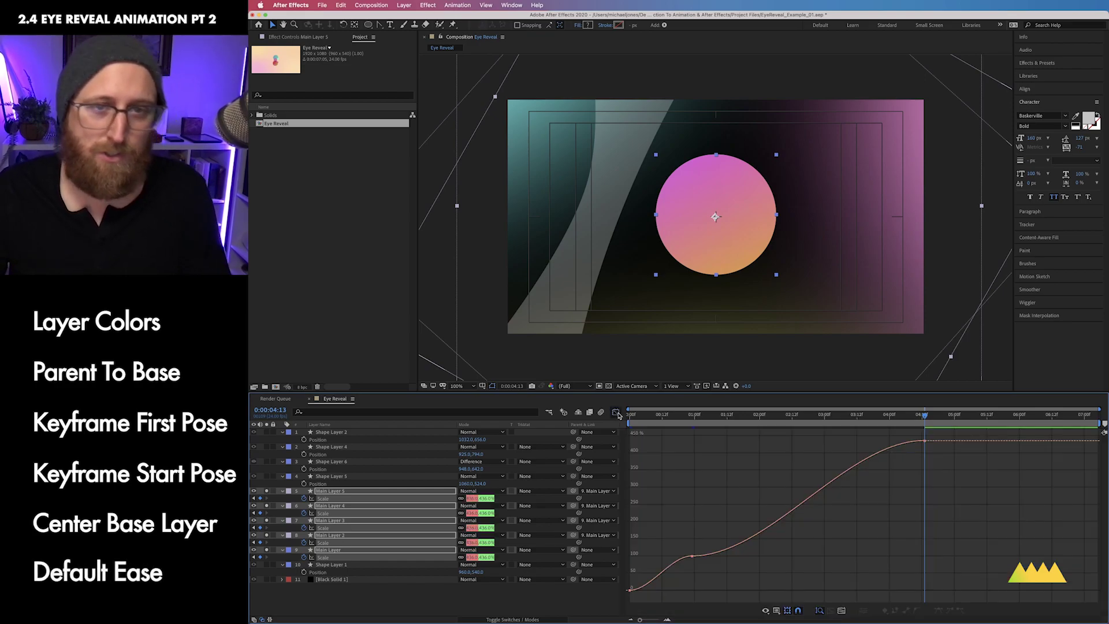
left_click(786, 609)
left_click(811, 539)
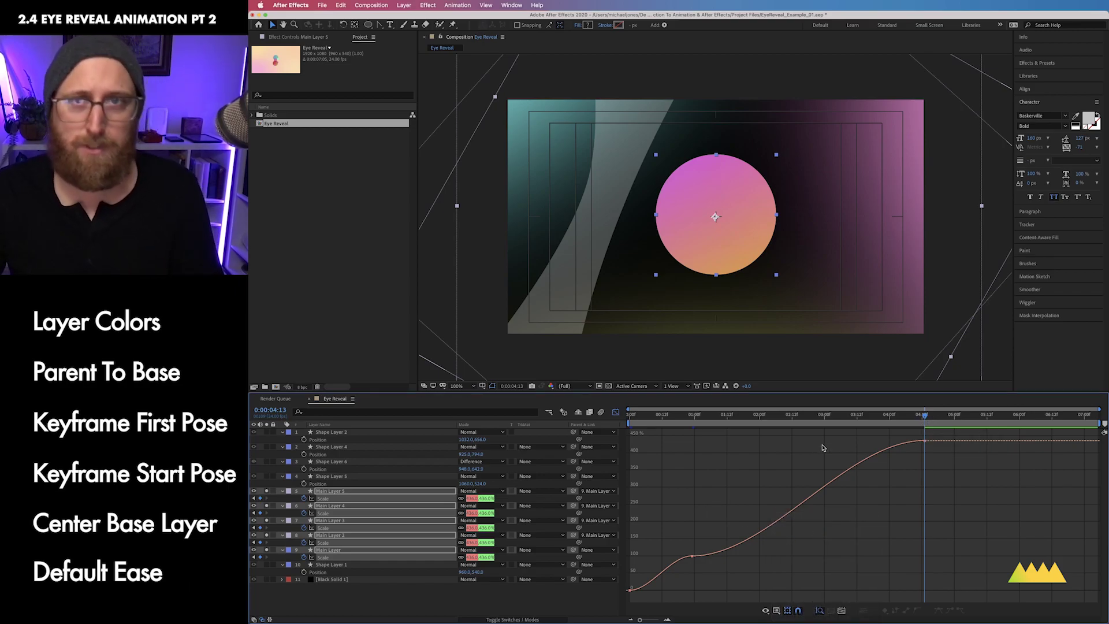
left_click_drag(860, 415, 596, 423)
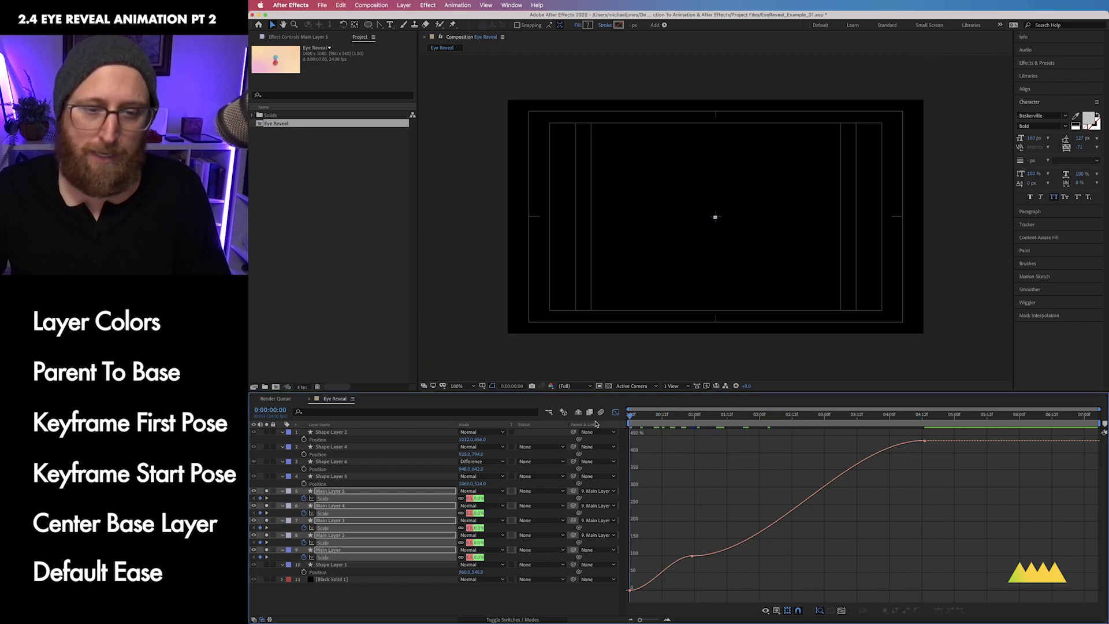
left_click_drag(616, 591, 653, 557)
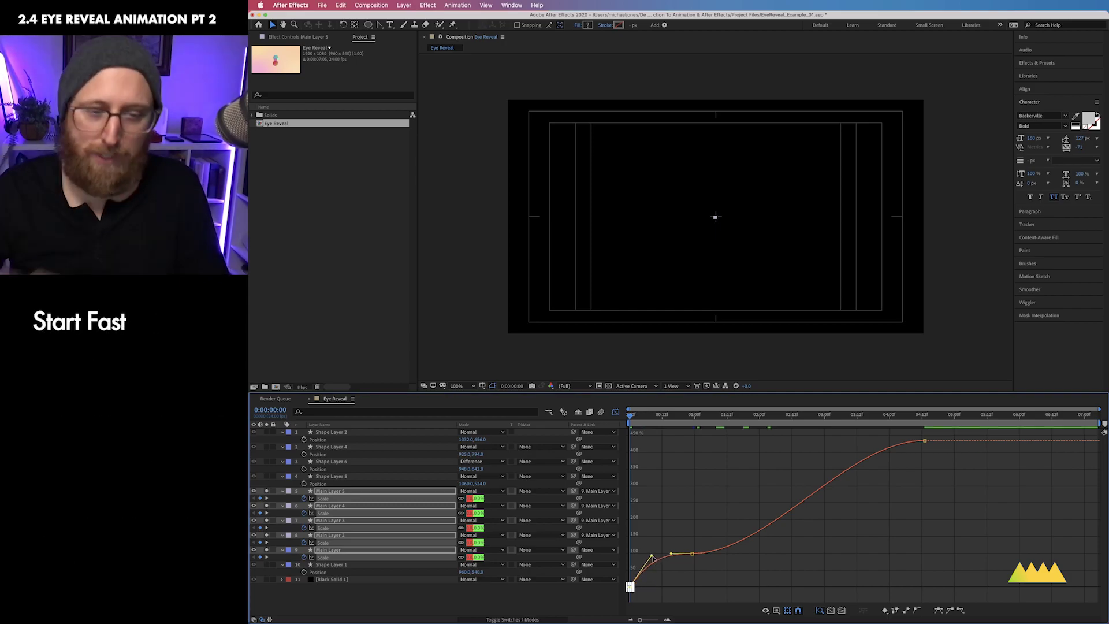
Convert the Scale keyframes at 0:00:00:23 to Bezier and angle their outgoing handle downward to create an overshoot.
left_click_drag(632, 416, 693, 418)
left_click(692, 554)
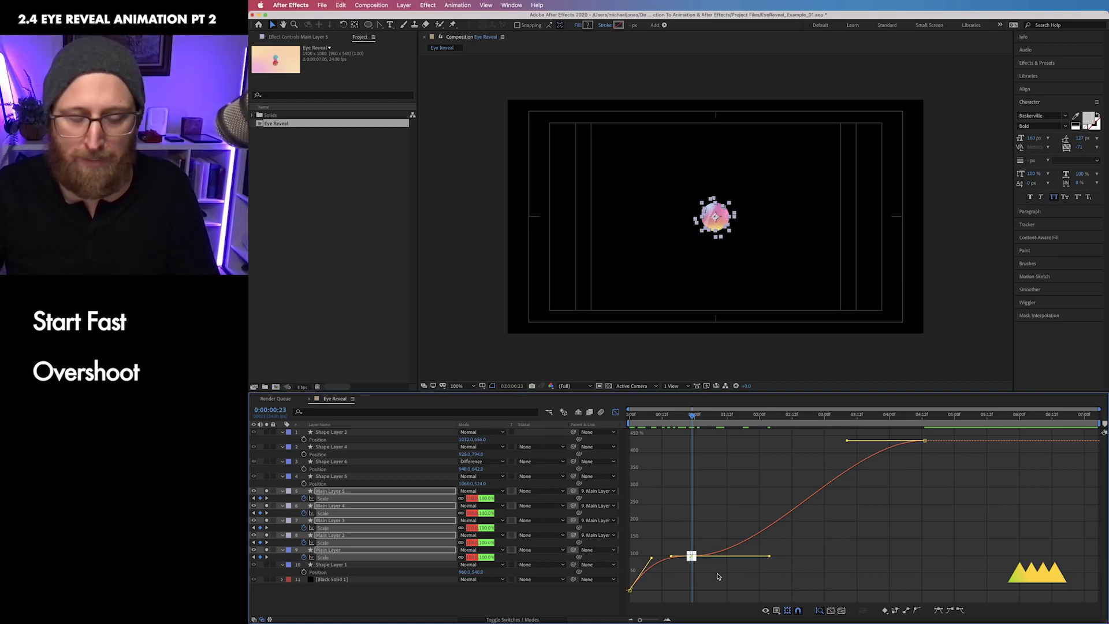
left_click_drag(714, 577, 664, 520)
left_click_drag(770, 559, 683, 542)
key("super+z")
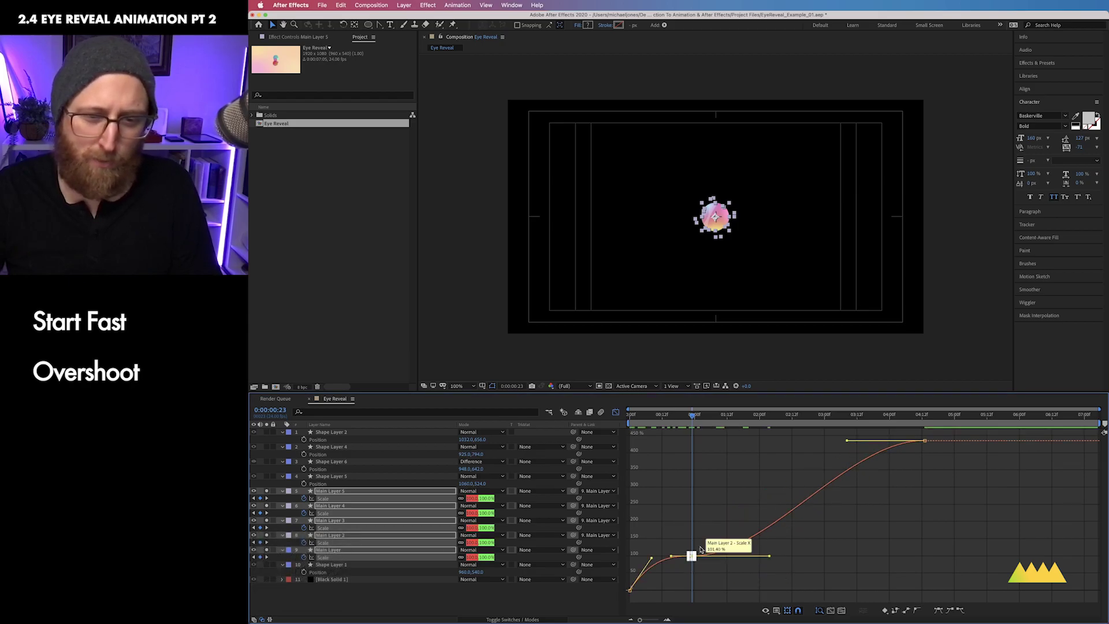
left_click(918, 612)
left_click_drag(732, 539, 750, 584)
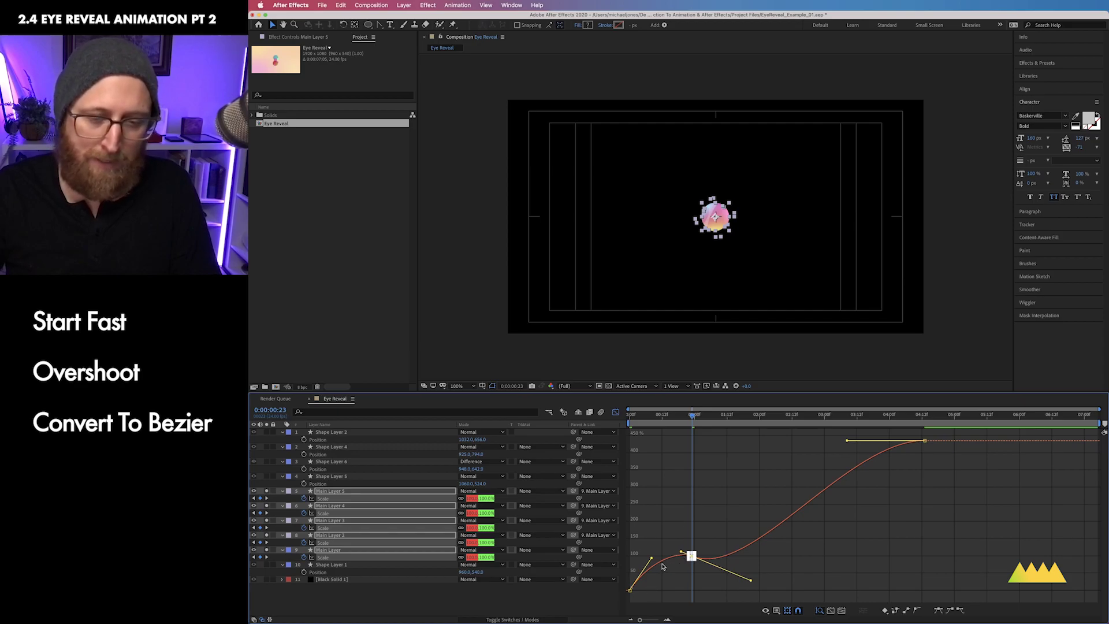
Check the overshoot curve up close and lengthen the outgoing handle of the Scale keyframes at 0:00:00:23 slightly.
key("equal")
key("equal")
left_click_drag(722, 415, 998, 426)
key("minus")
key("minus")
key("minus")
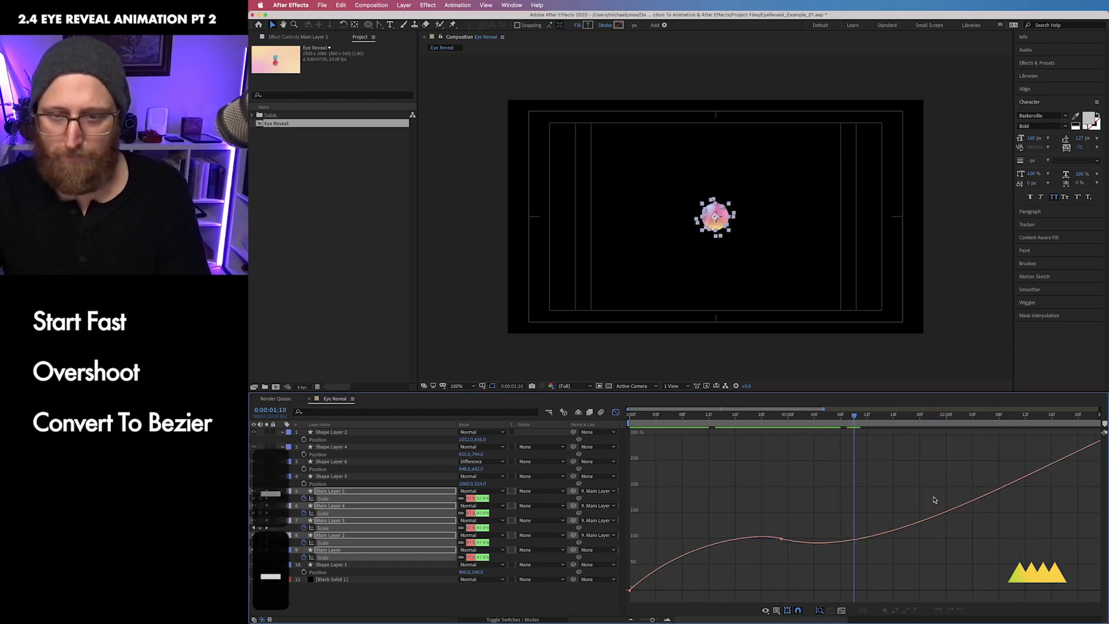
left_click_drag(705, 540, 682, 573)
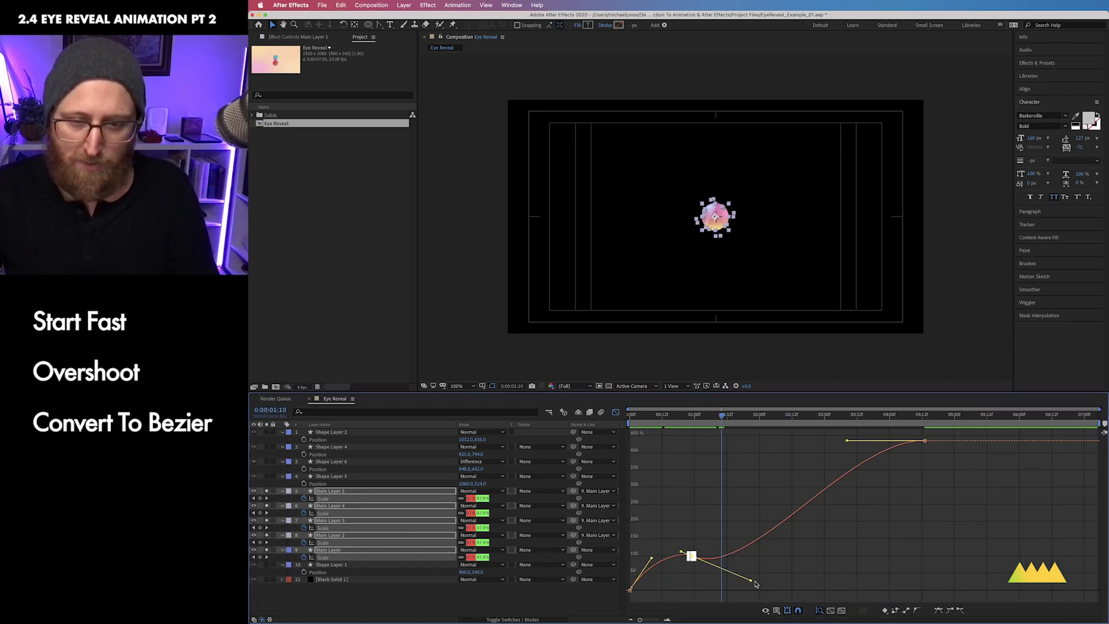
left_click_drag(762, 582, 779, 584)
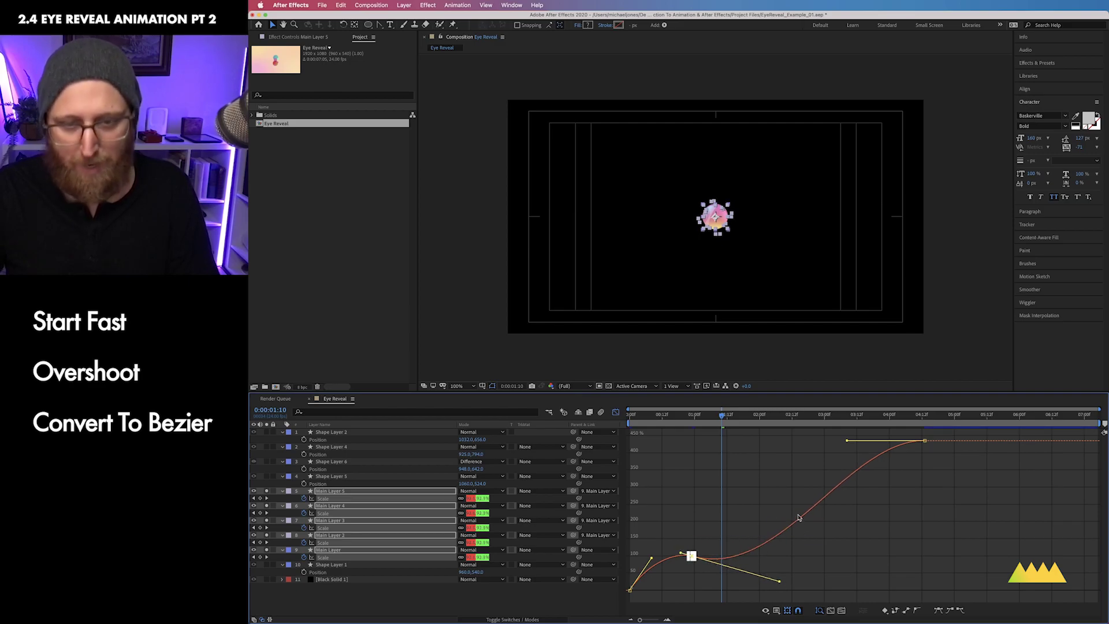
Select the final Scale keyframes at 0:00:04:13 in the value graph for handle editing.
left_click(874, 440)
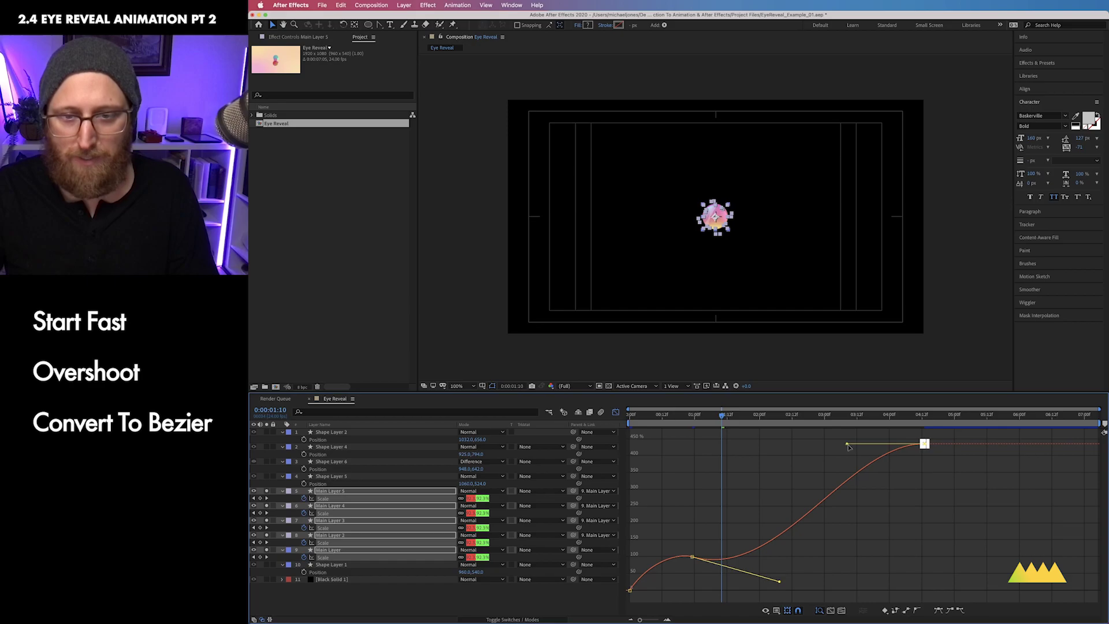
Lengthen the incoming ease handle of the final Scale keyframe so the curve is steepest mid-way, and preview the animation.
left_click_drag(846, 445, 760, 450)
left_click_drag(725, 418, 879, 422)
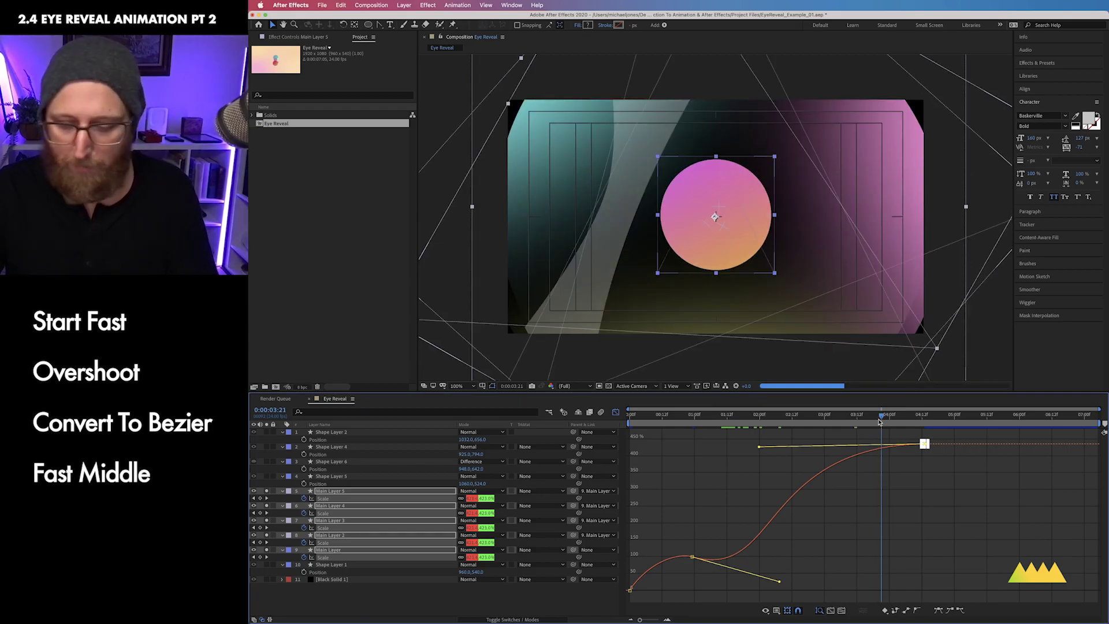
key("ctrl+0")
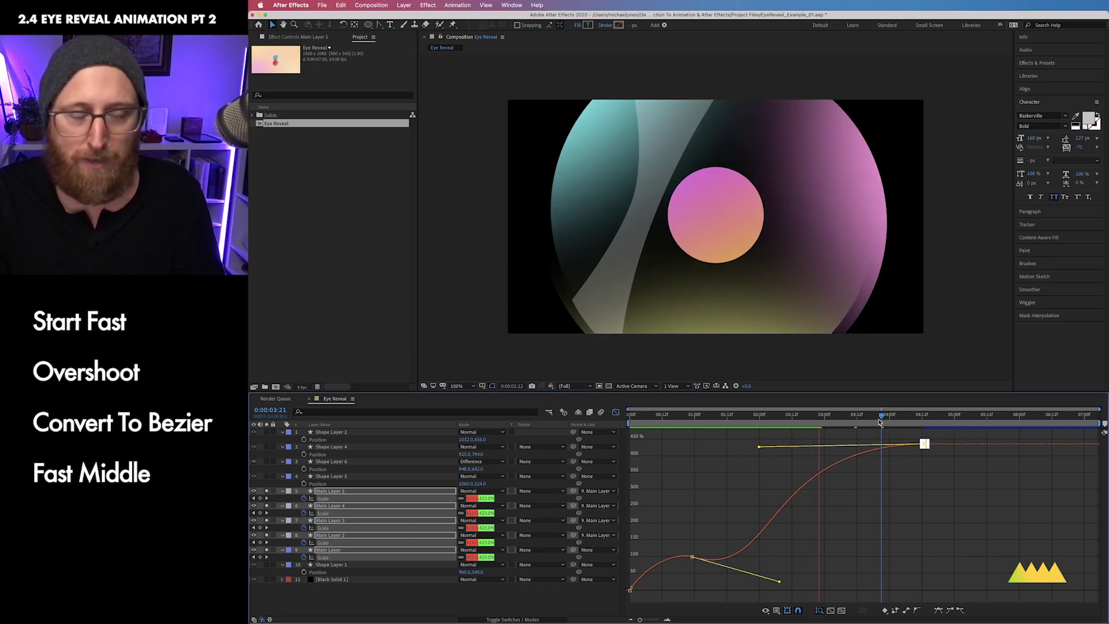
Lower the composition preview resolution to Quarter and stop the playback.
left_click(575, 389)
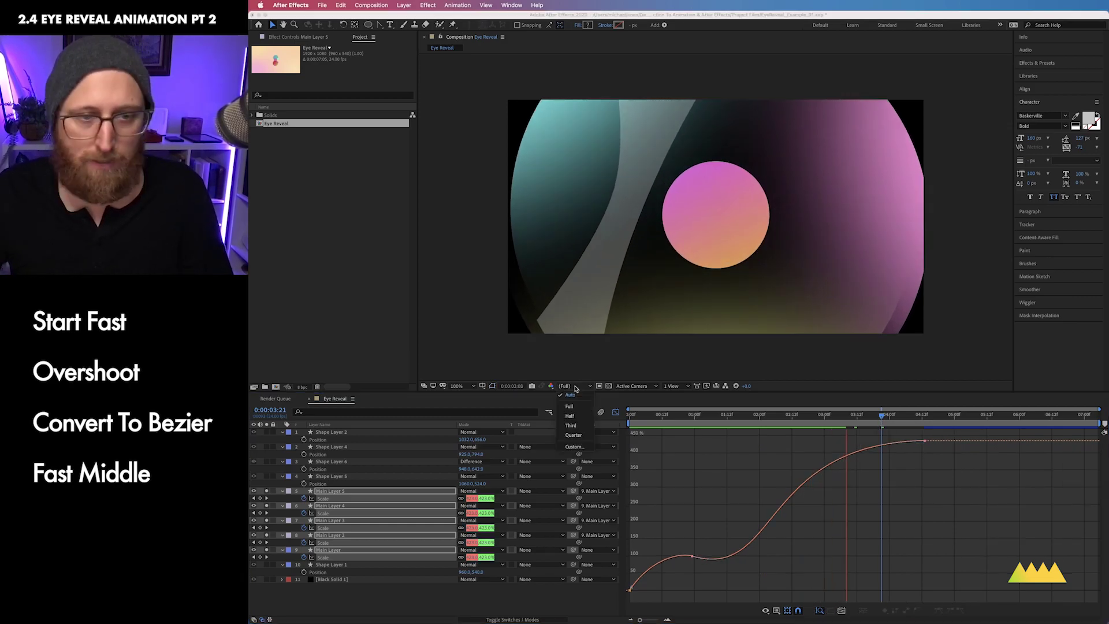
left_click(574, 435)
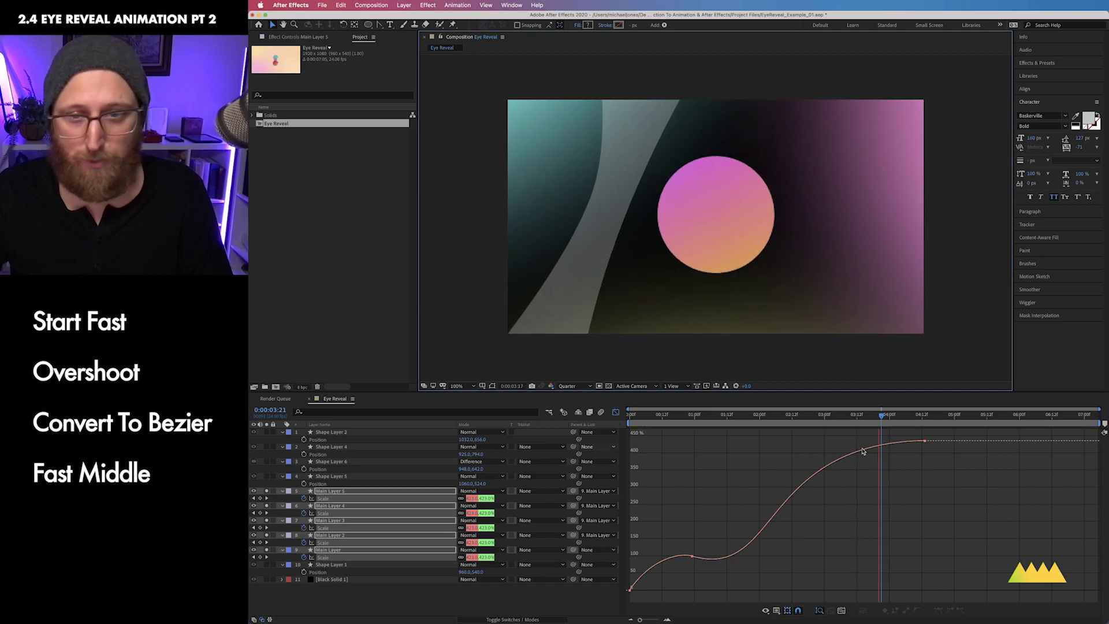
key("space")
Compress all the Scale keyframes proportionally so the last one falls at about 3 seconds 12 frames, and preview the timing.
left_click_drag(935, 437, 625, 601)
left_click_drag(923, 516, 856, 519)
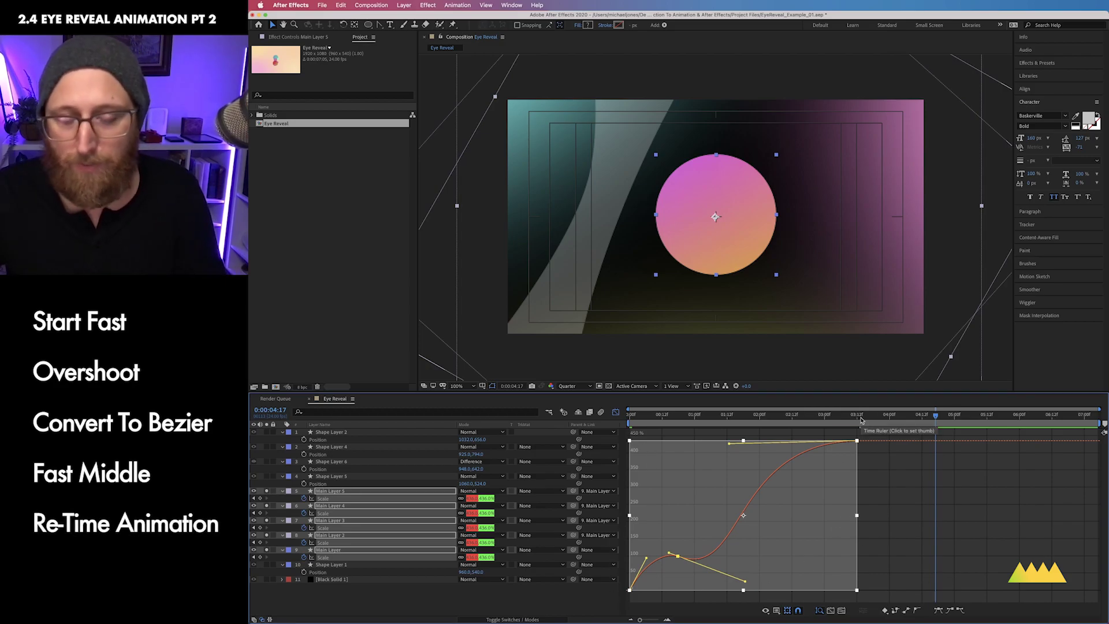
key("ctrl+0")
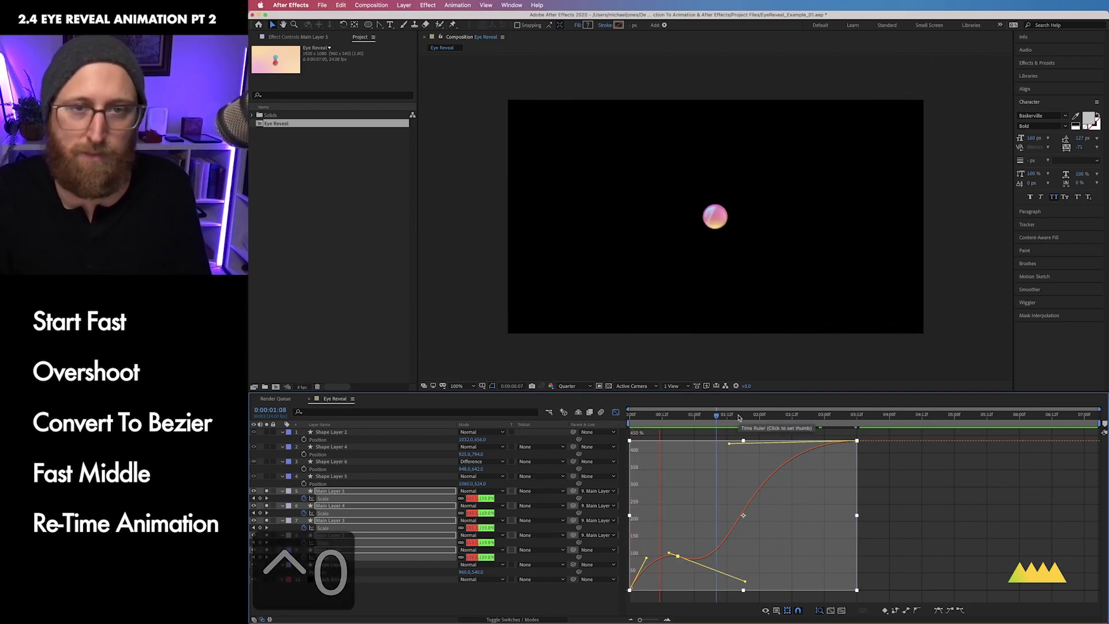
key("space")
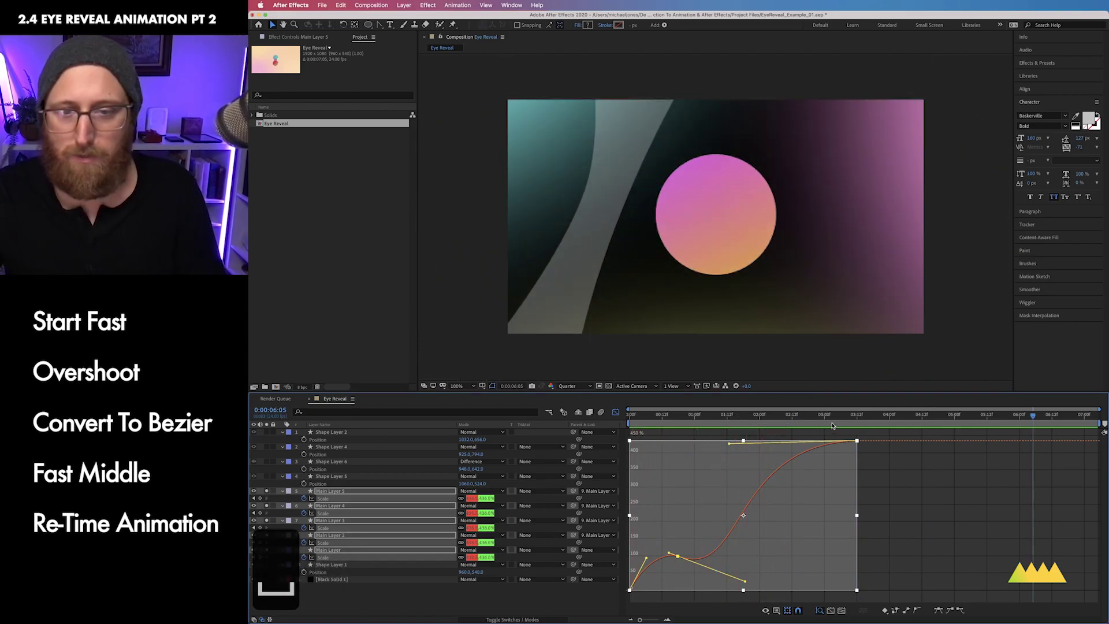
Trim the work area to end just after the last keyframe, at about 0:00:03:16, and preview it.
key("n")
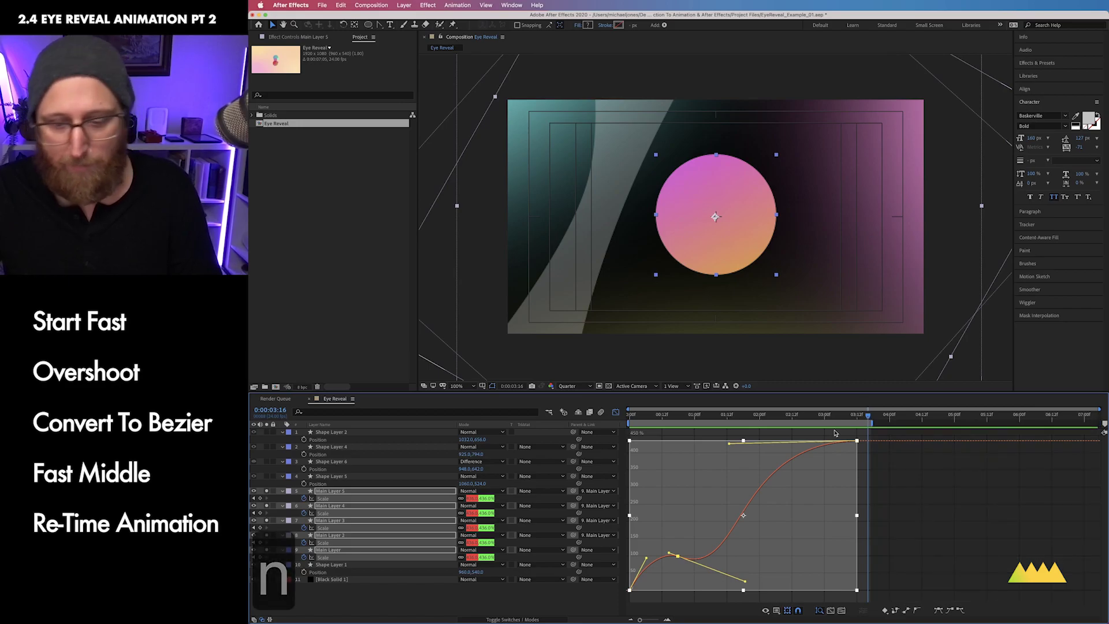
key("ctrl+0")
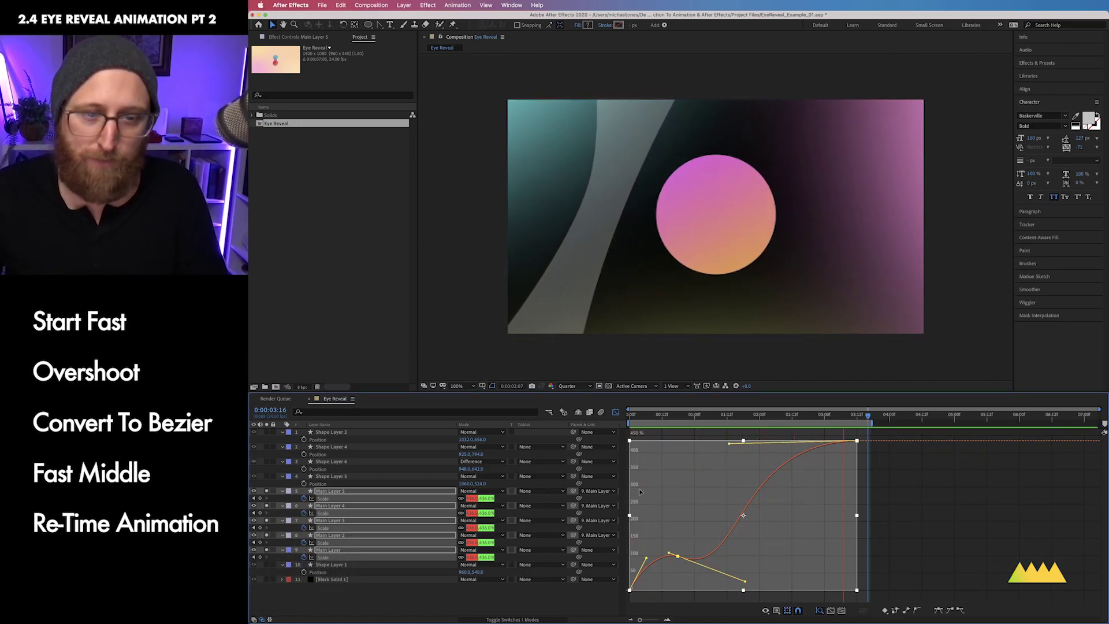
key("super+space")
key("super+space")
Extend the middle Scale keyframe's outgoing handle and raise the final keyframe's incoming handle so the curve overshoots, previewing the motion.
left_click(792, 417)
left_click(673, 415)
left_click_drag(656, 536, 765, 583)
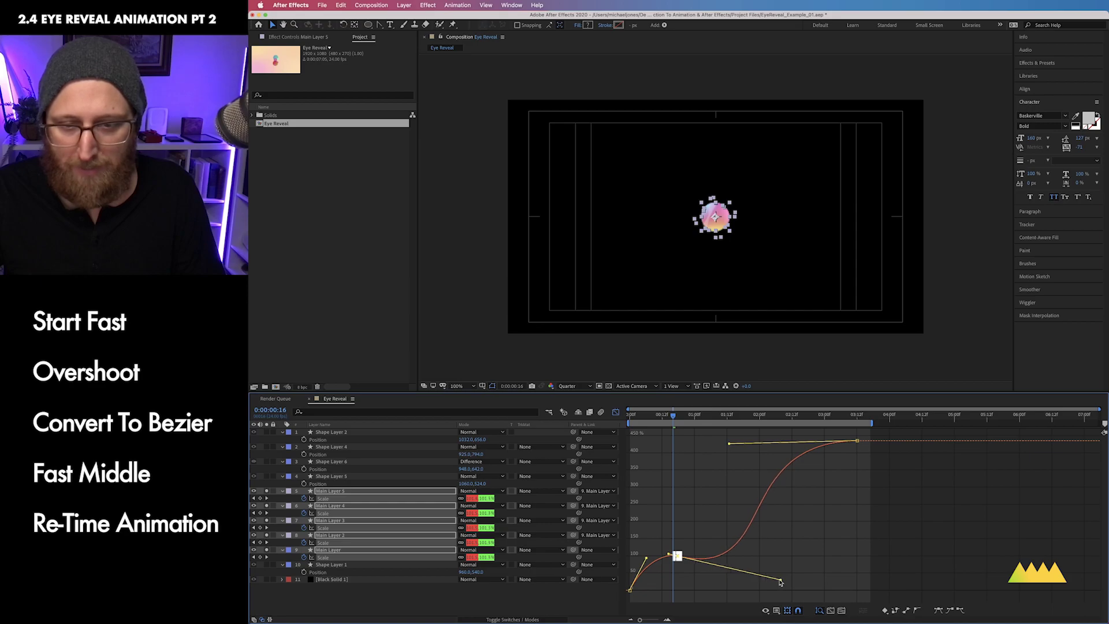
left_click_drag(897, 476, 727, 438)
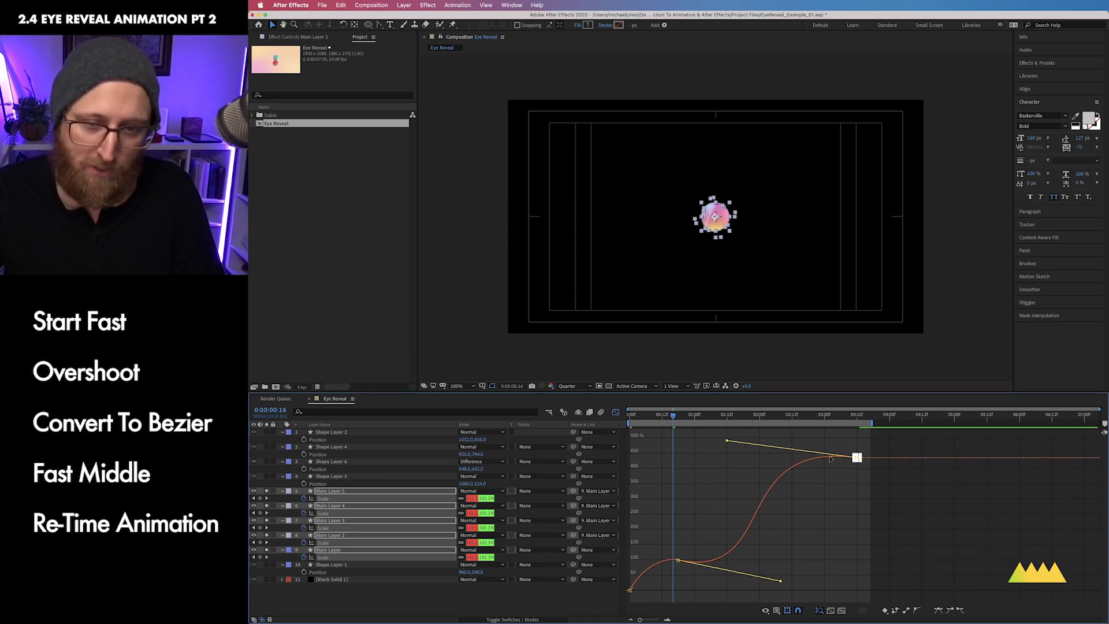
left_click_drag(698, 545, 658, 593)
left_click_drag(781, 584, 787, 585)
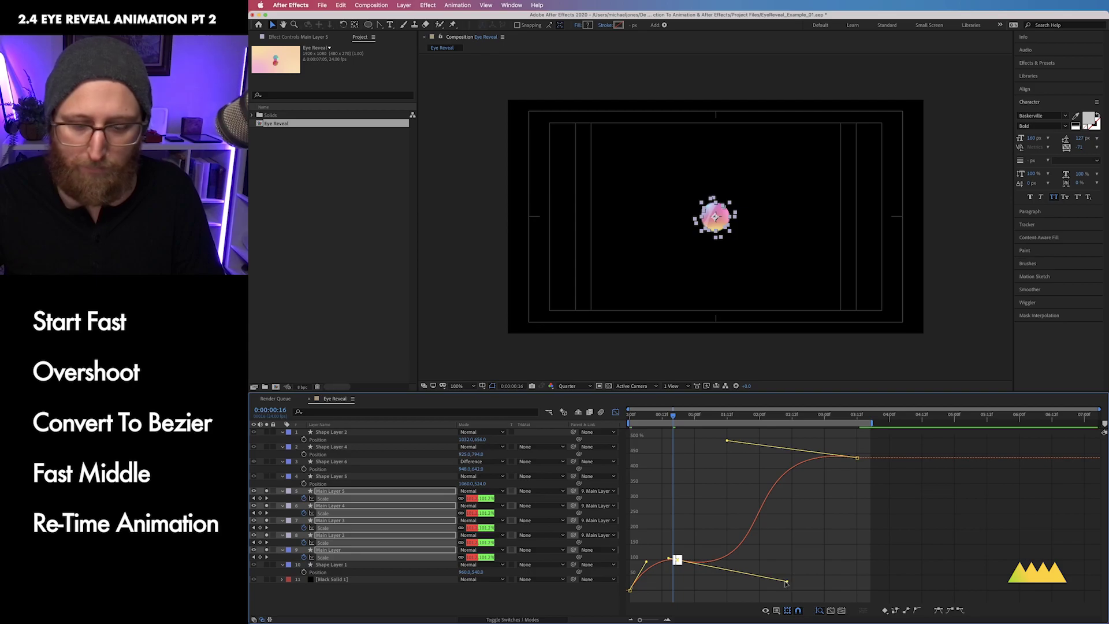
key("ctrl+0")
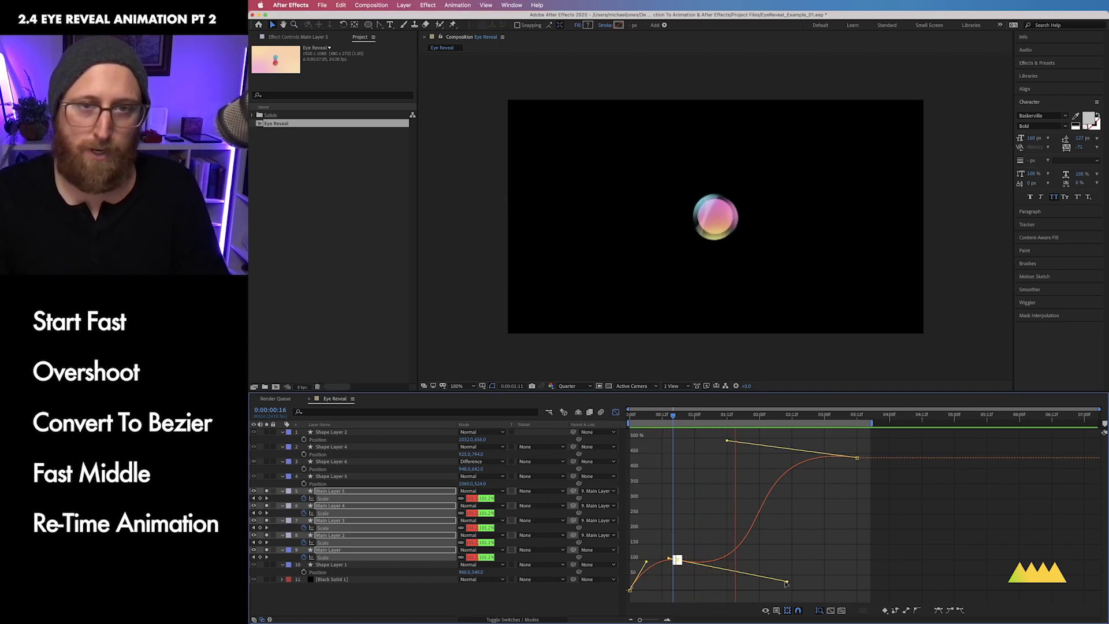
key("space")
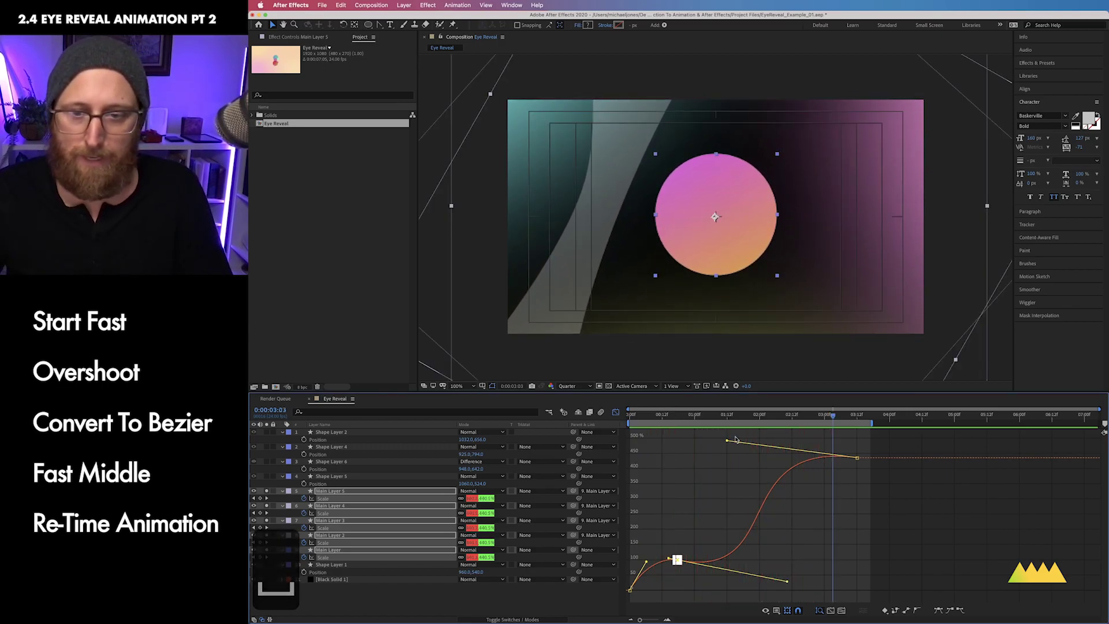
Compress all the Scale keyframes again so the last one falls at about 3 seconds 4 frames, and preview the result.
left_click_drag(883, 444, 624, 613)
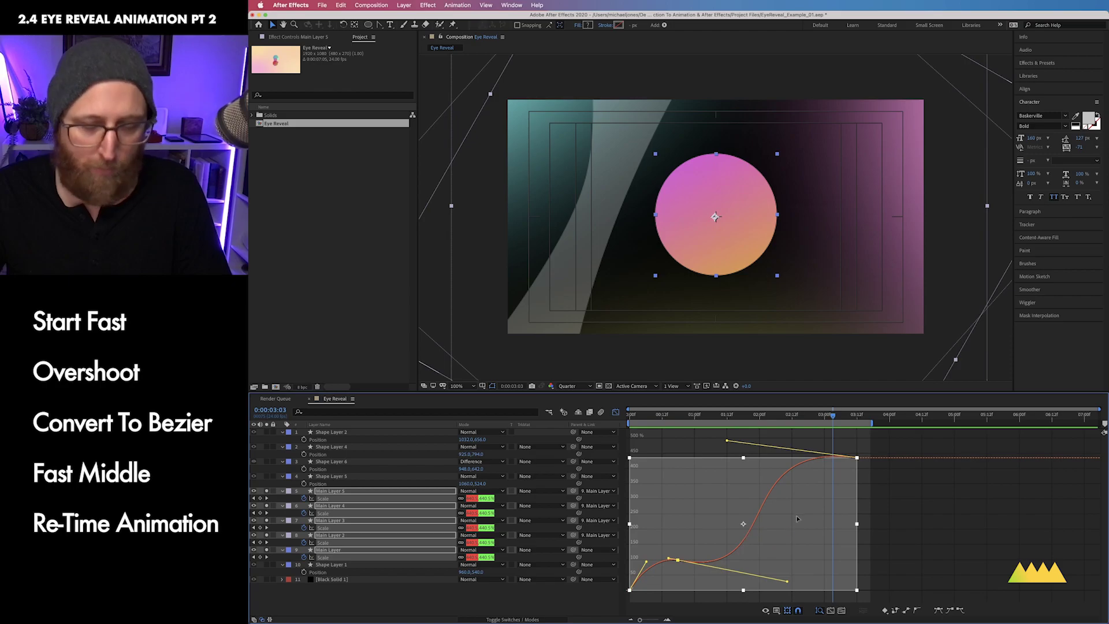
left_click_drag(857, 525, 835, 526)
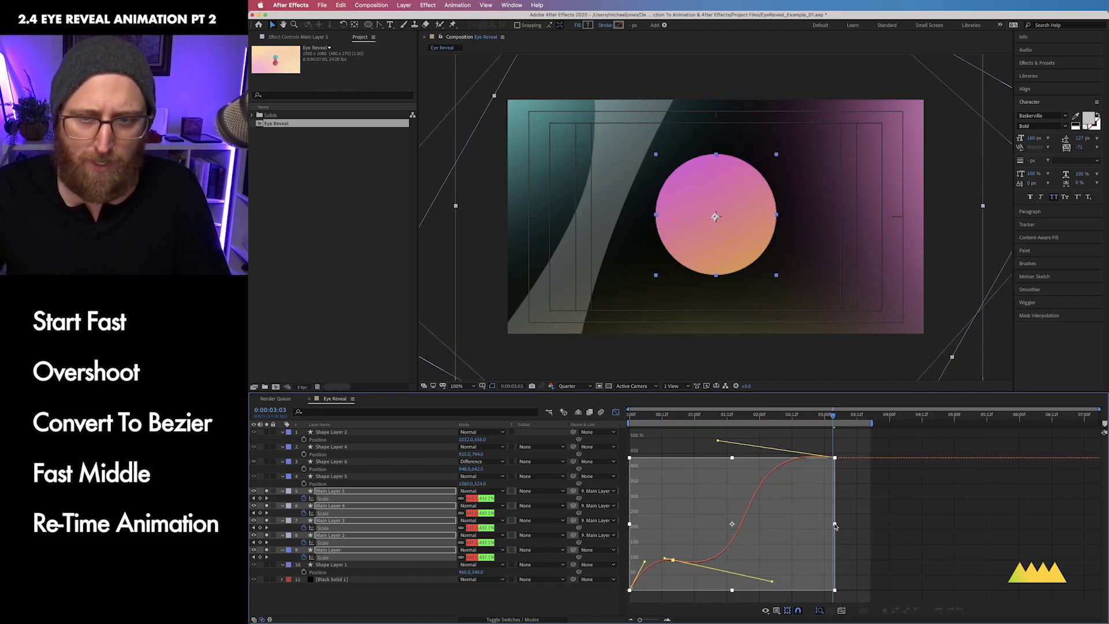
key("ctrl+0")
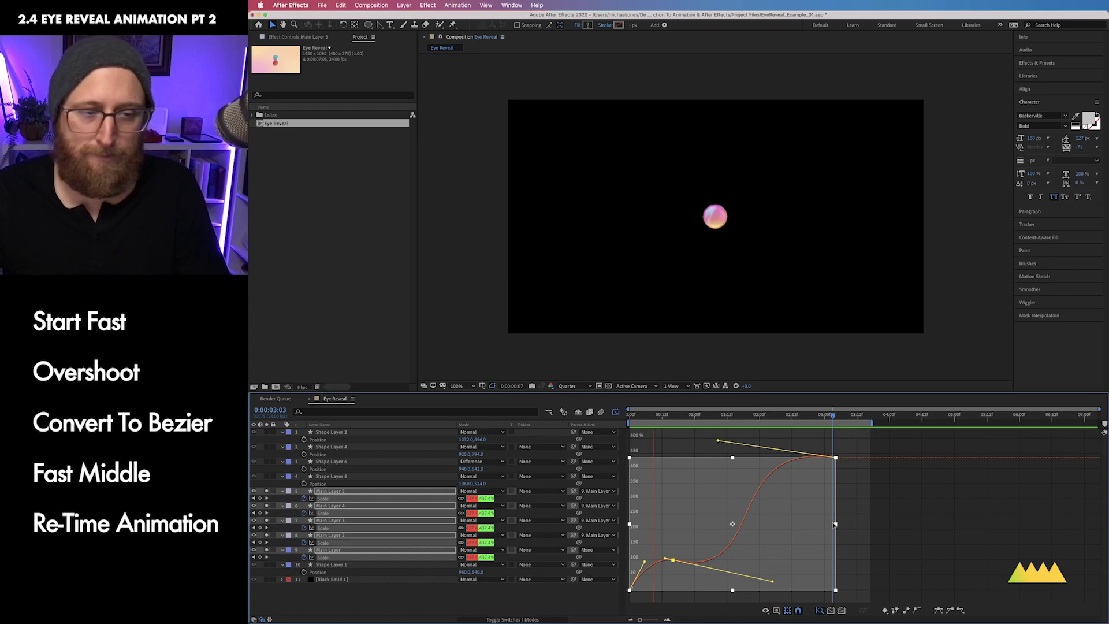
key("space")
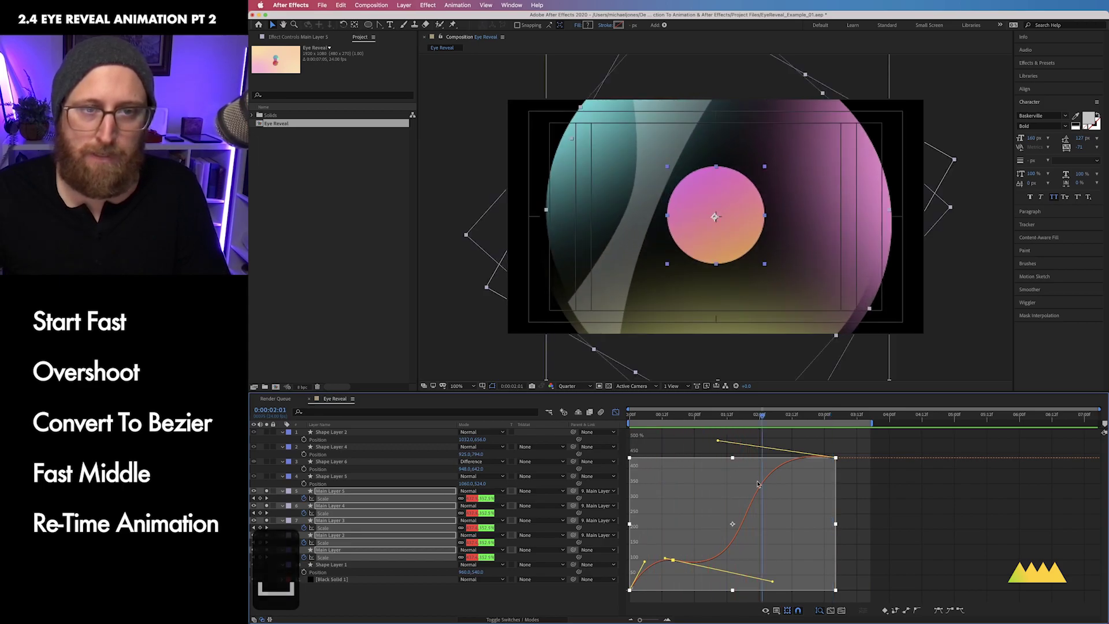
Leave the graph editor, stagger the middle and final Scale keyframes of Main Layers 2 to 5 by a few frames, and preview.
left_click(616, 412)
left_click_drag(879, 495, 628, 555)
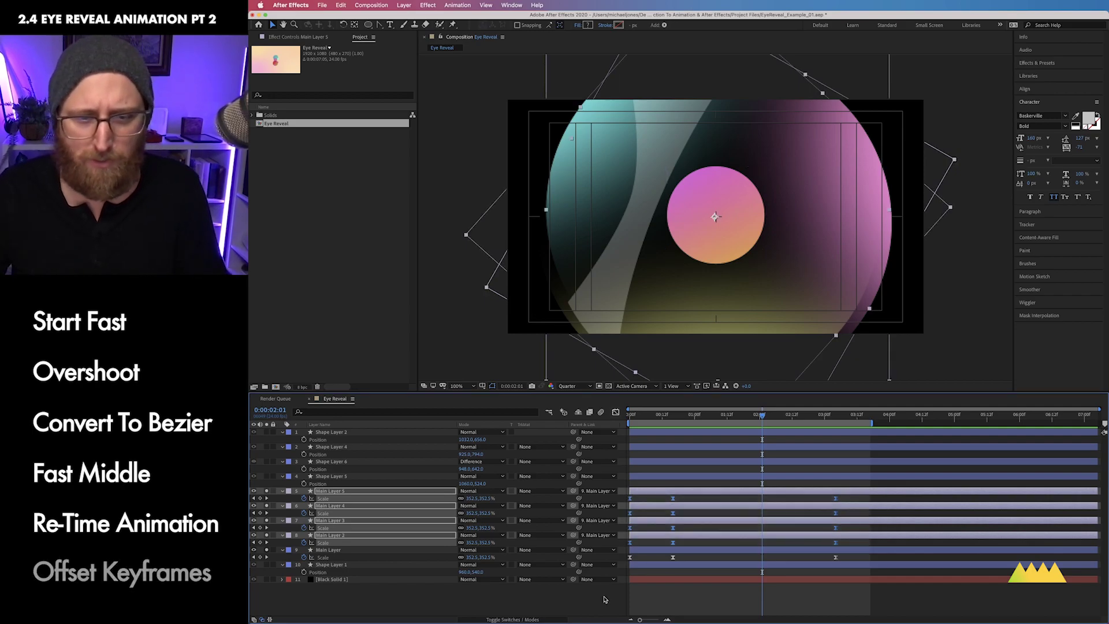
left_click(768, 552)
left_click(843, 555)
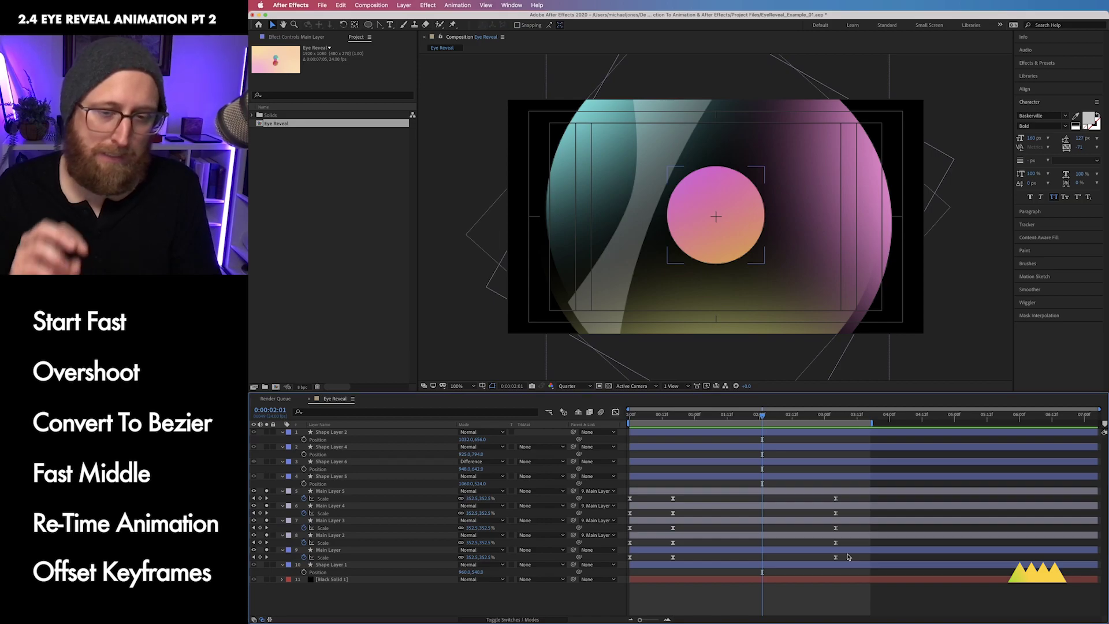
left_click(732, 536)
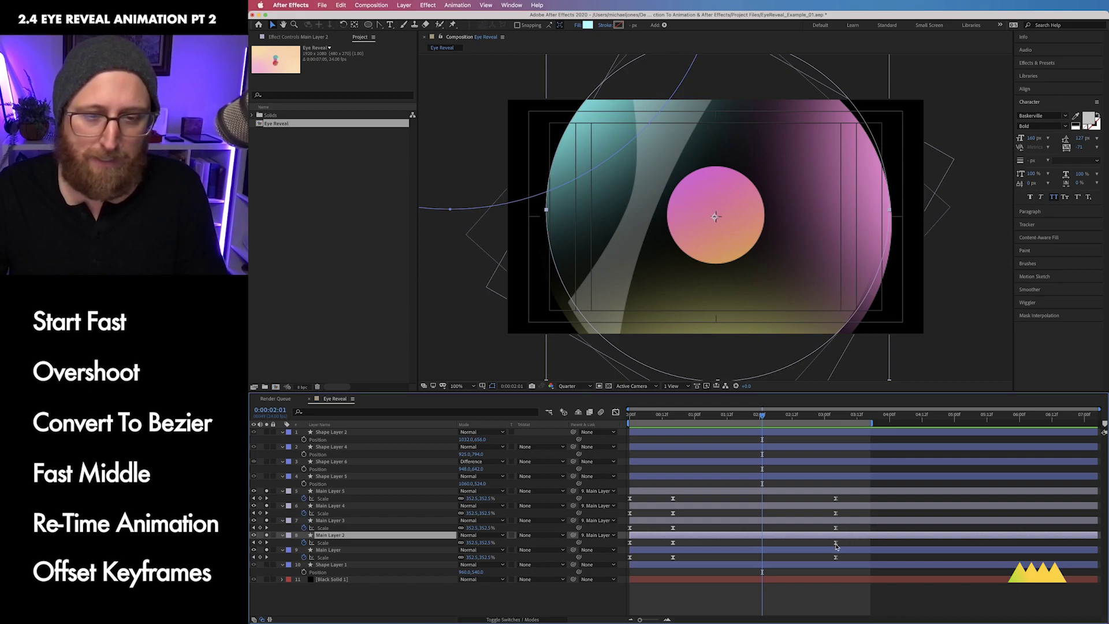
left_click_drag(836, 546, 821, 546)
left_click_drag(672, 544, 667, 546)
left_click_drag(835, 528, 842, 502)
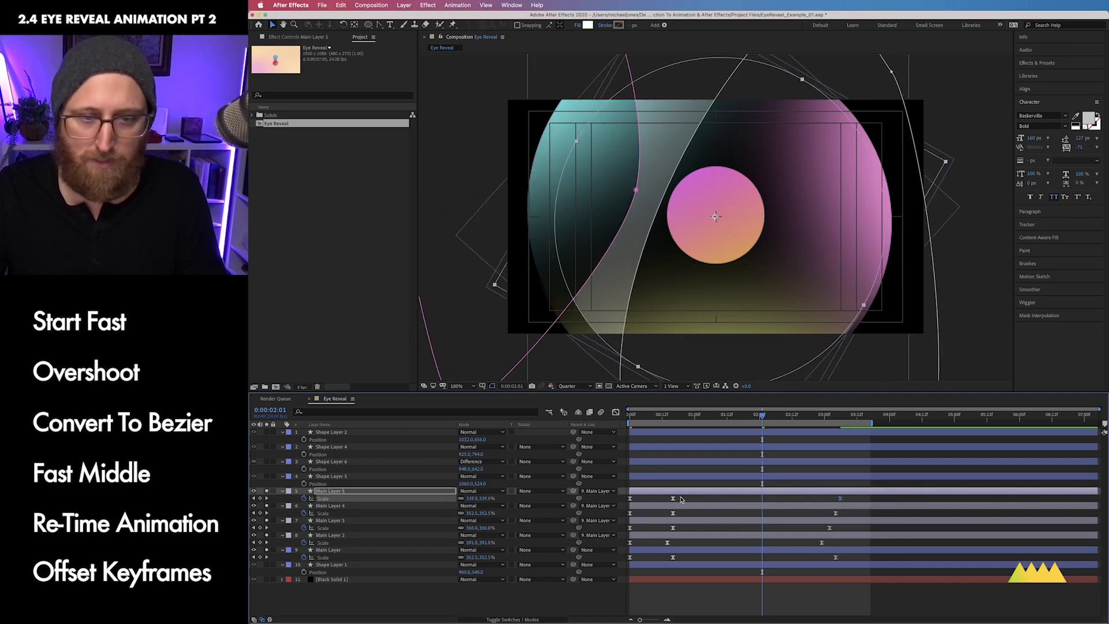
left_click_drag(673, 500, 670, 534)
key("ctrl+0")
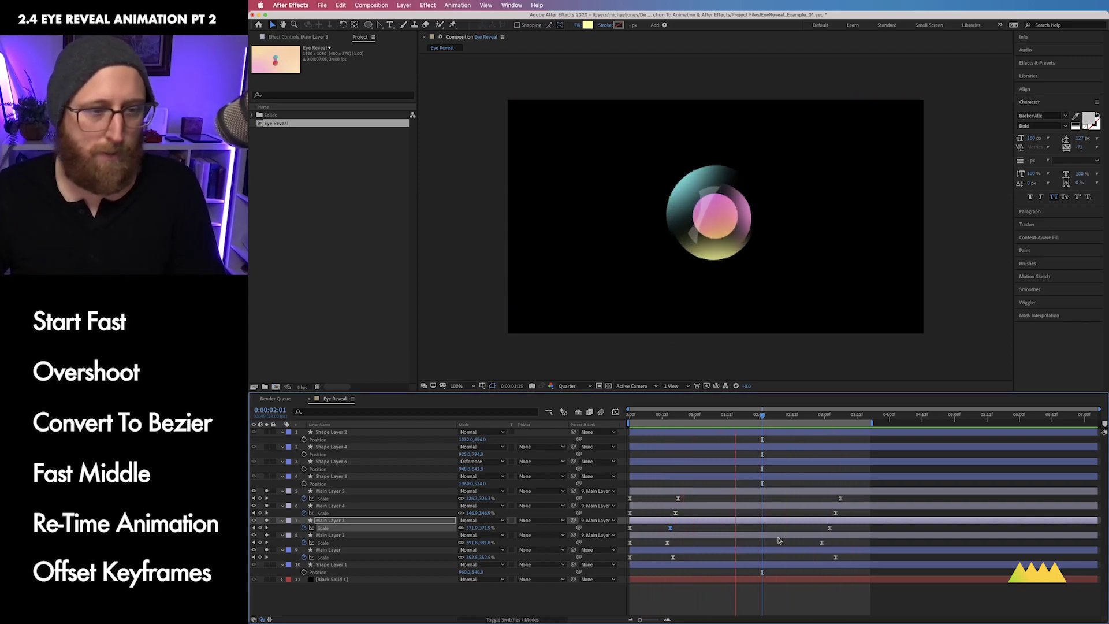
Save the project and turn off solo on the Main Layers, moving the current time to 0:00:00:00.
key("super+s")
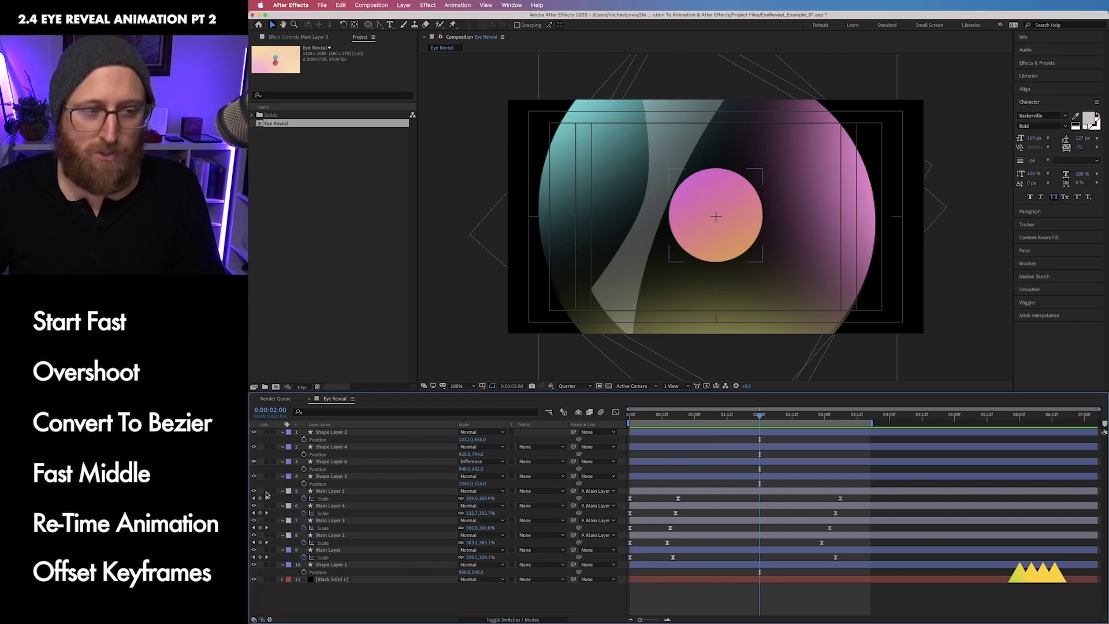
left_click_drag(761, 418, 622, 426)
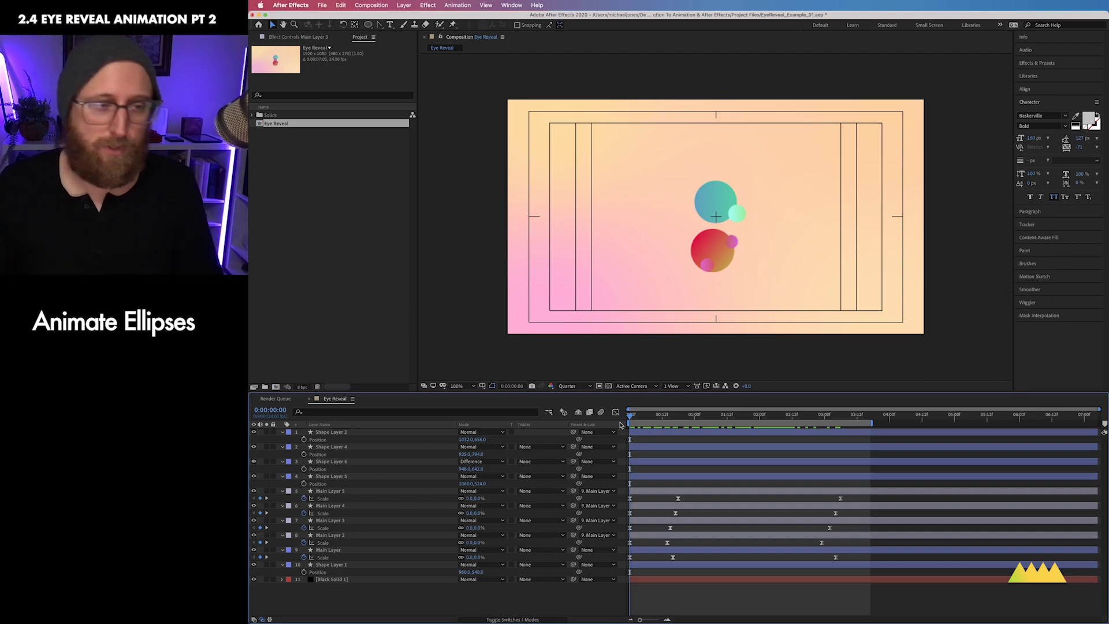
left_click(331, 566)
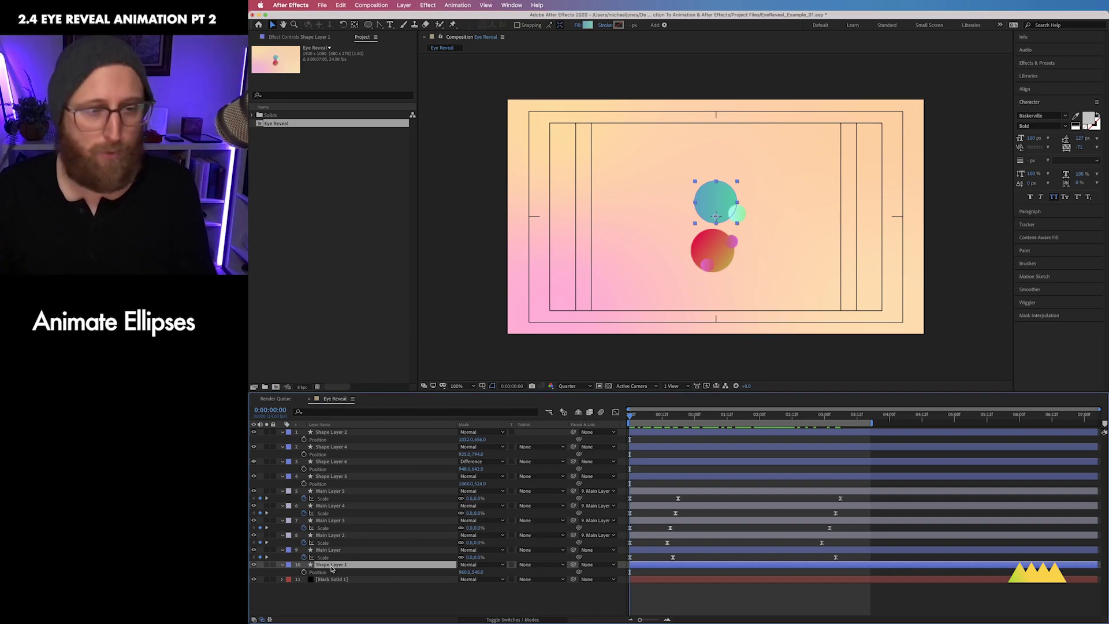
Copy the Scale keyframes of Main Layer and paste them onto the Scale of the four topmost shape layers, checking the opening frames.
left_click(343, 552)
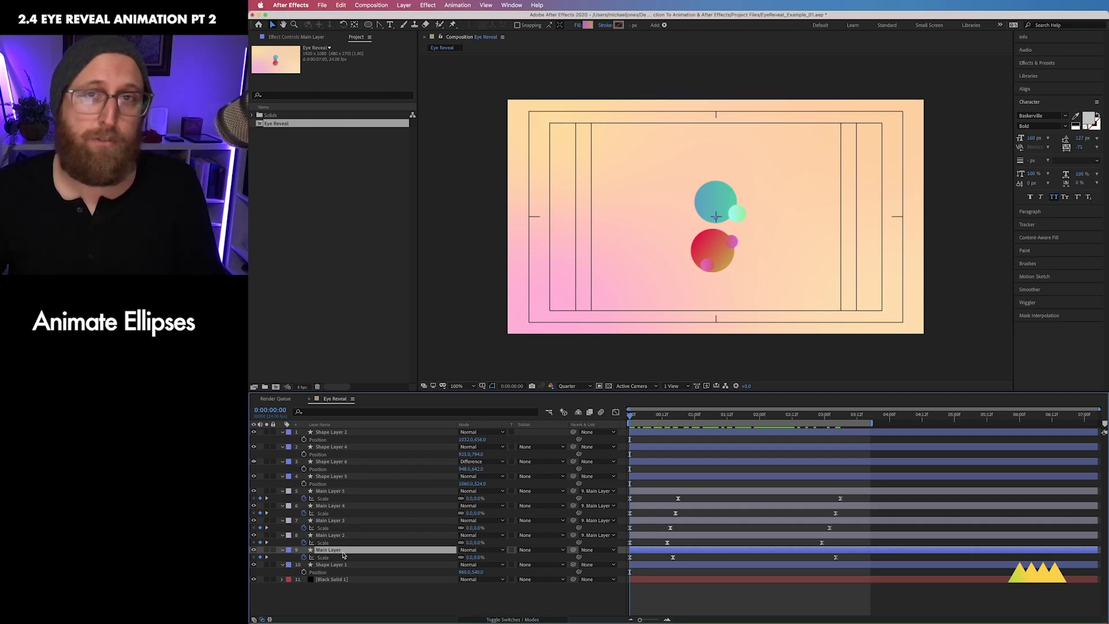
left_click(325, 558)
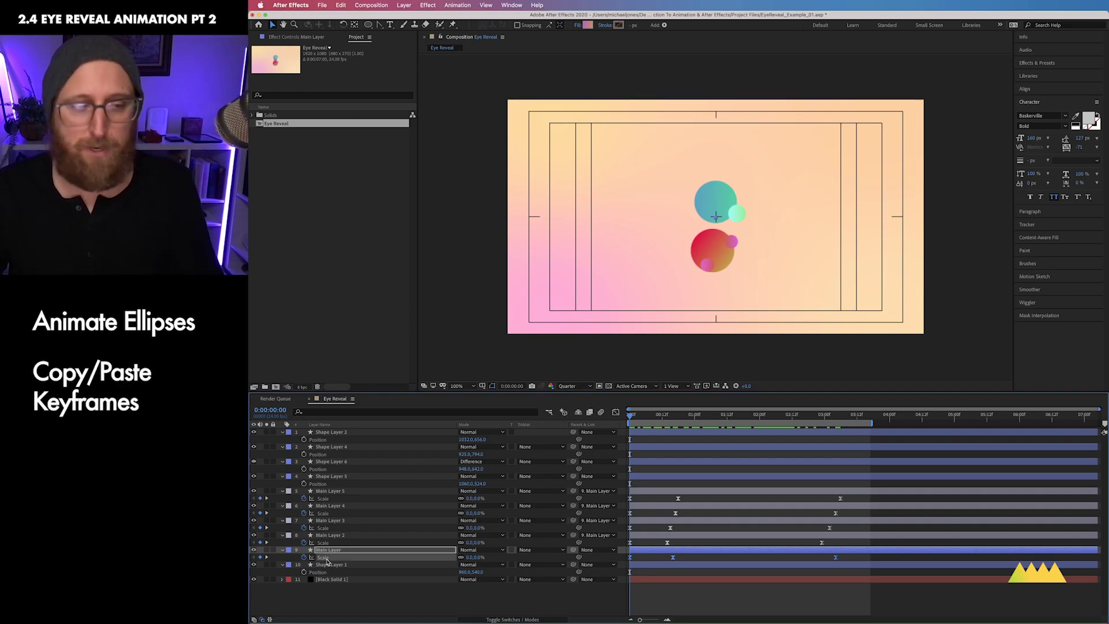
key("super+c")
left_click(352, 474)
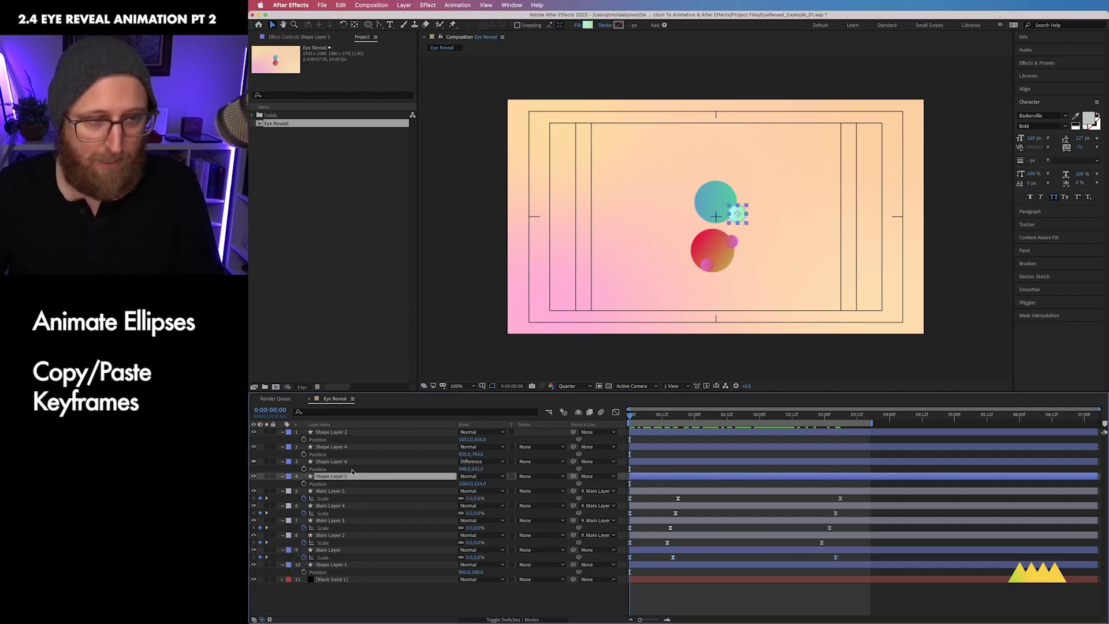
left_click(359, 434, "shift")
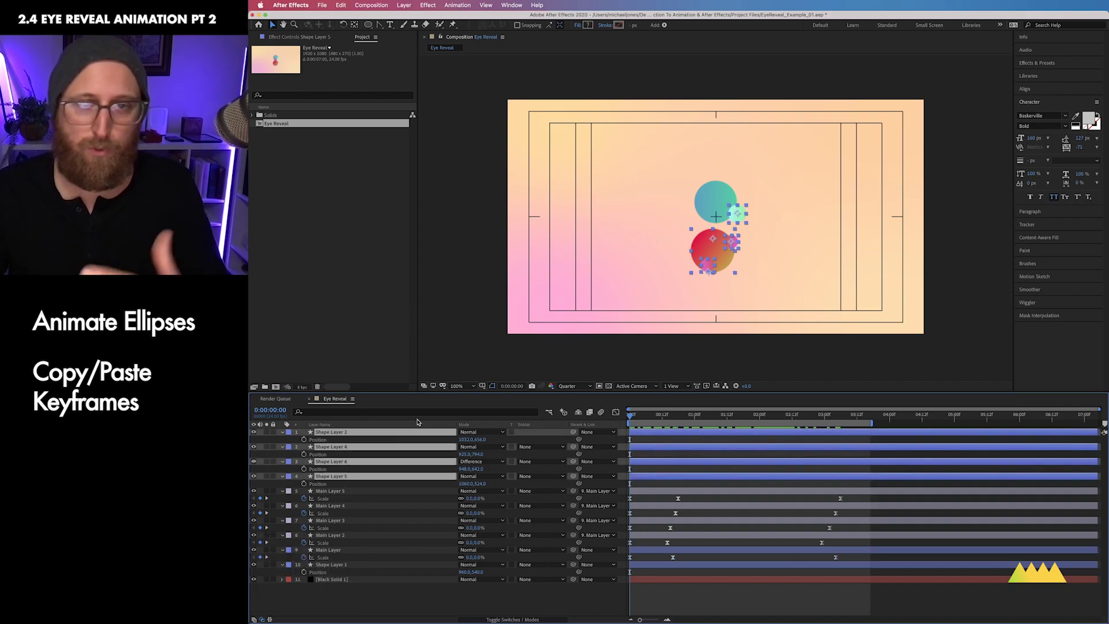
key("s")
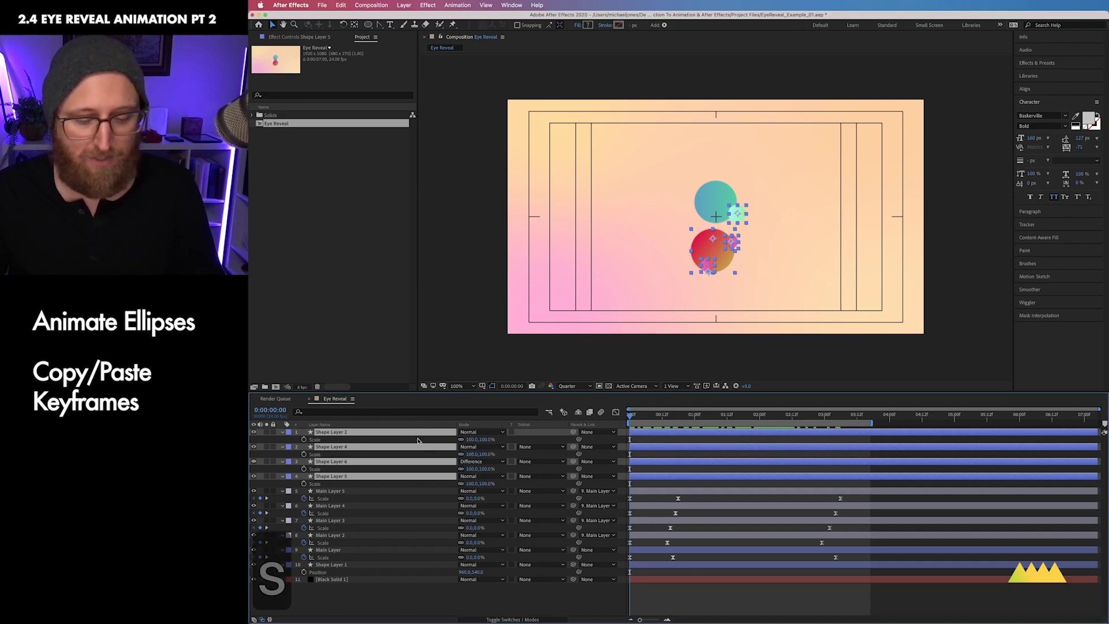
key("super+v")
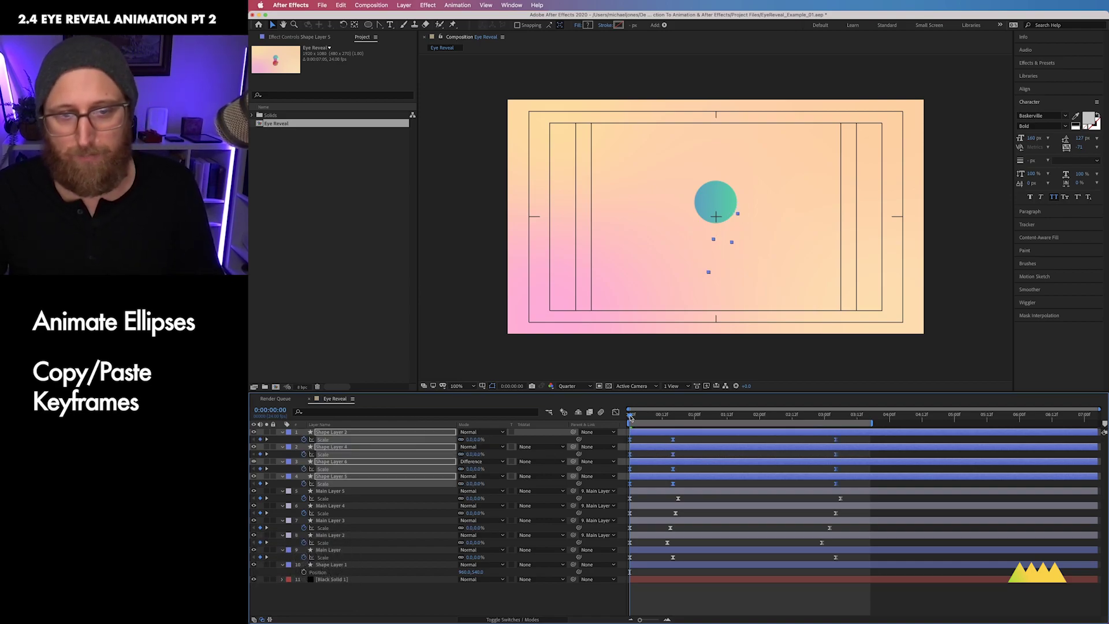
left_click_drag(641, 419, 536, 438)
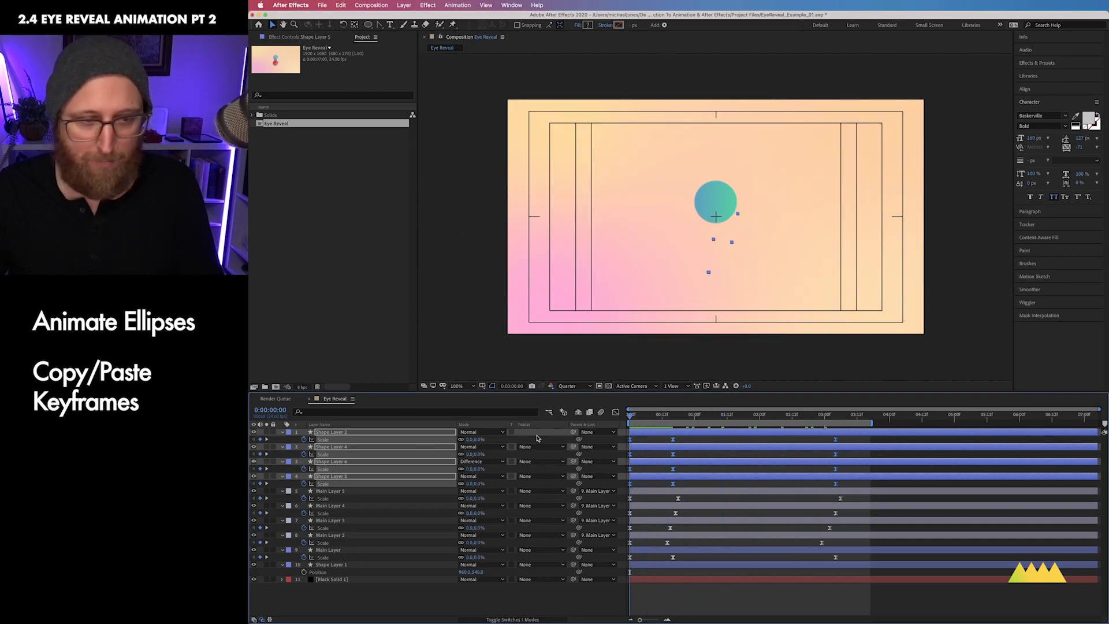
Paste the same Scale keyframes onto the shape layer directly below Main Layer at 0:00:00:00.
left_click(357, 566)
key("s")
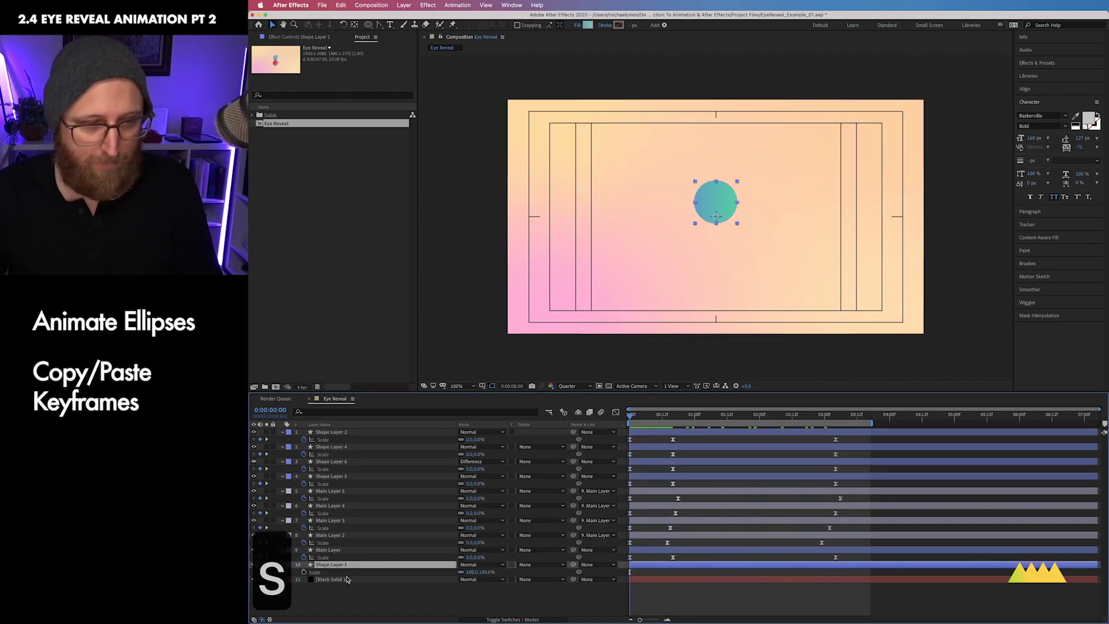
key("super+v")
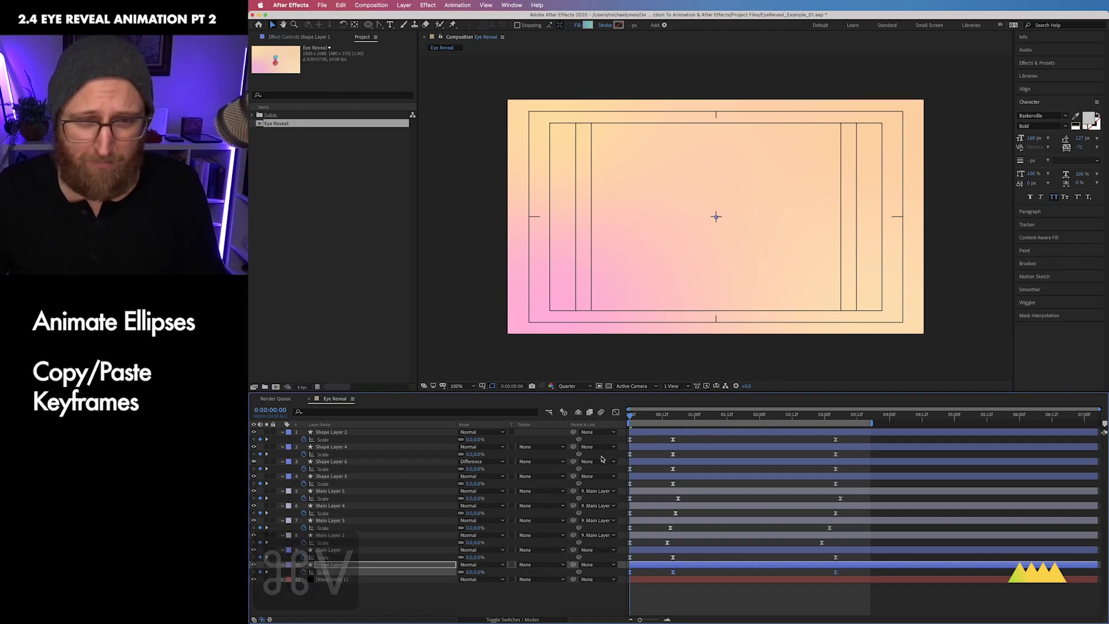
Preview the pasted scale animation on all ellipses and check the shape layers between the opening frames and 0:00:03:04.
left_click_drag(632, 420, 684, 425)
key("space")
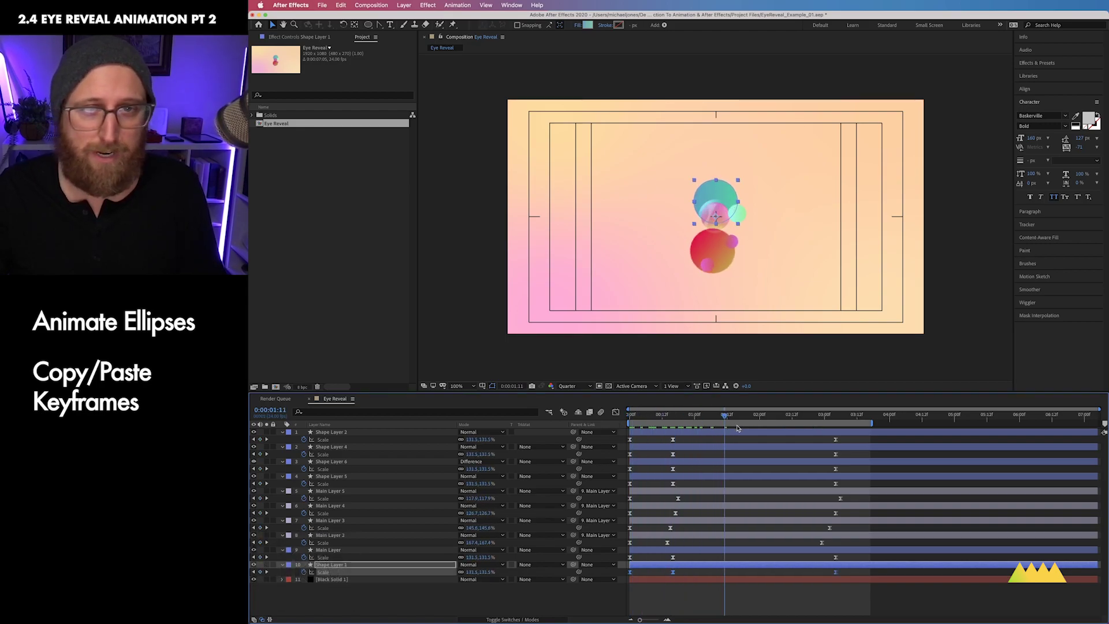
left_click(632, 430)
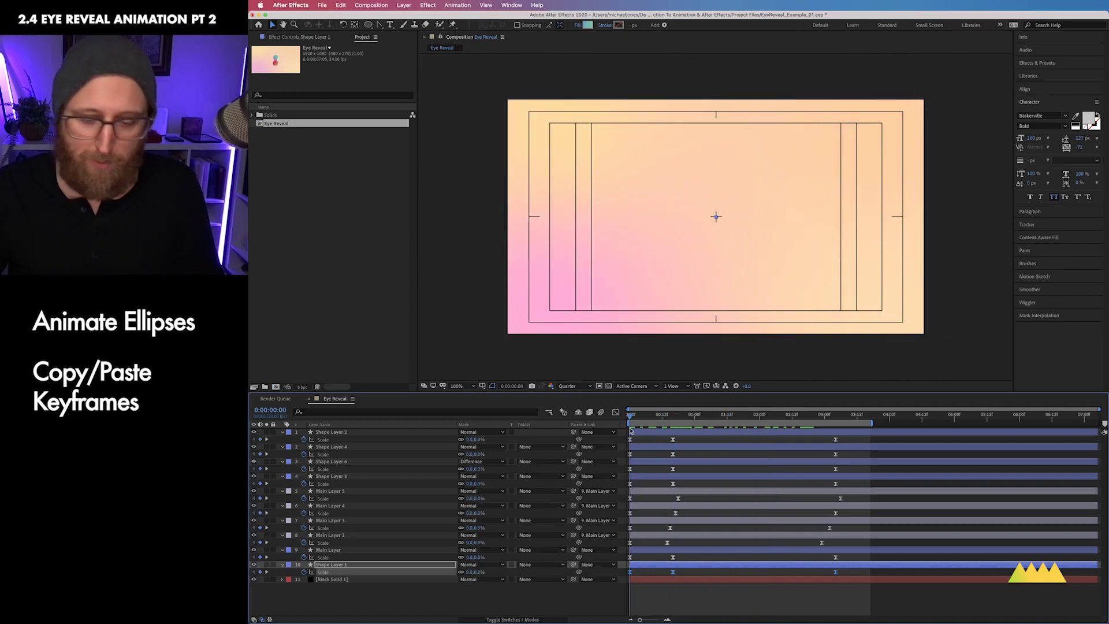
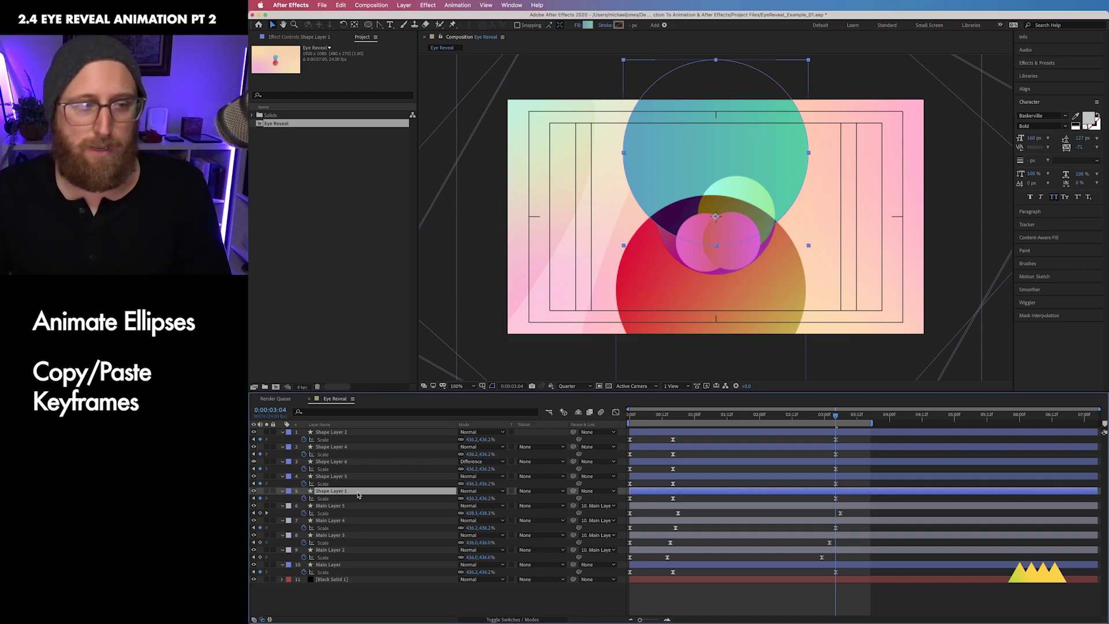
left_click(393, 433, "shift")
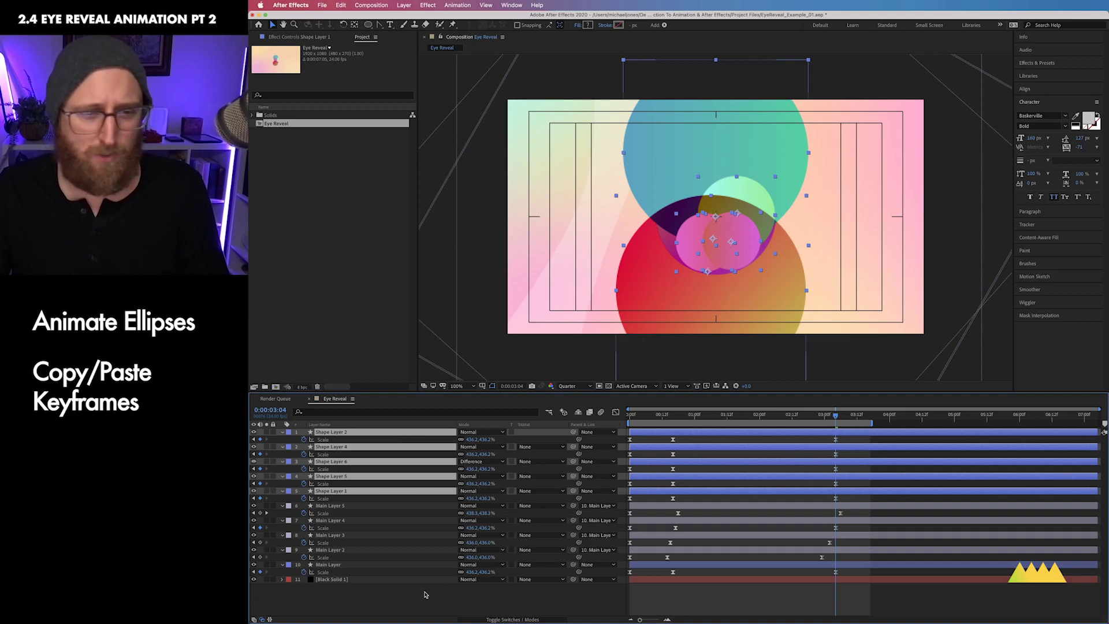
left_click(416, 605)
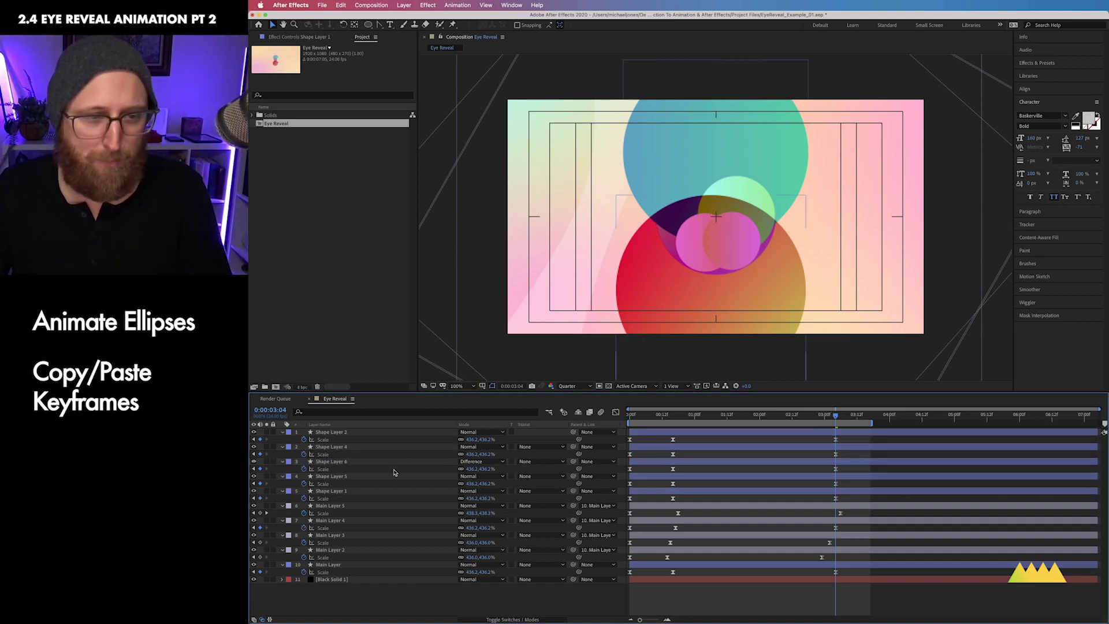
left_click(389, 492)
left_click_drag(835, 417, 651, 422)
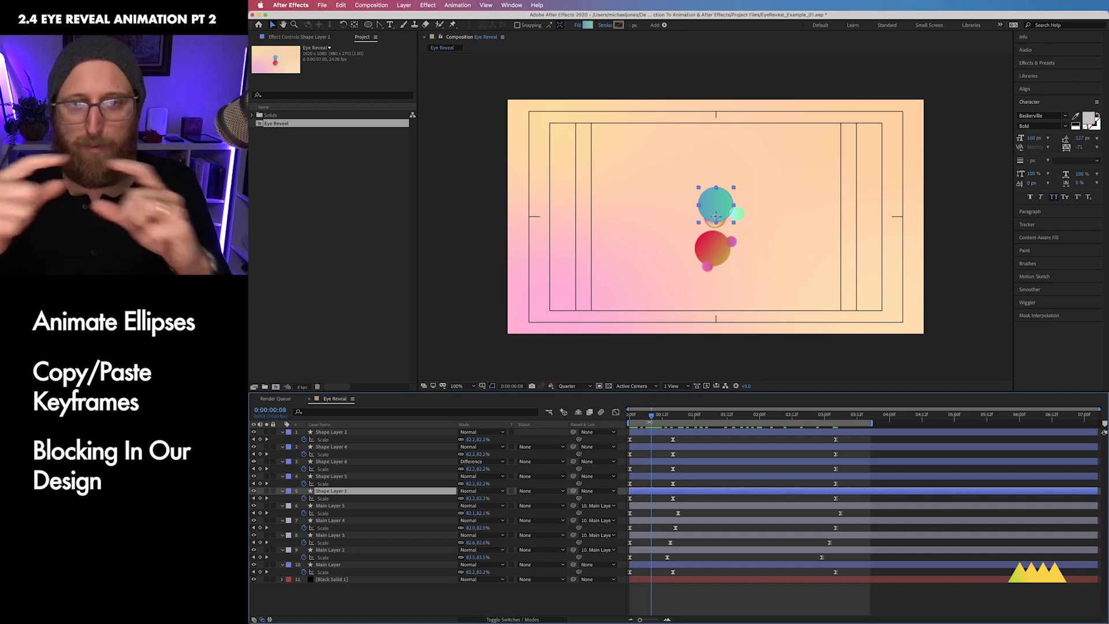
Enlarge the small lower pink circle, Shape Layer 4, to about 2403% Scale at 0:00:03:04.
left_click(709, 269)
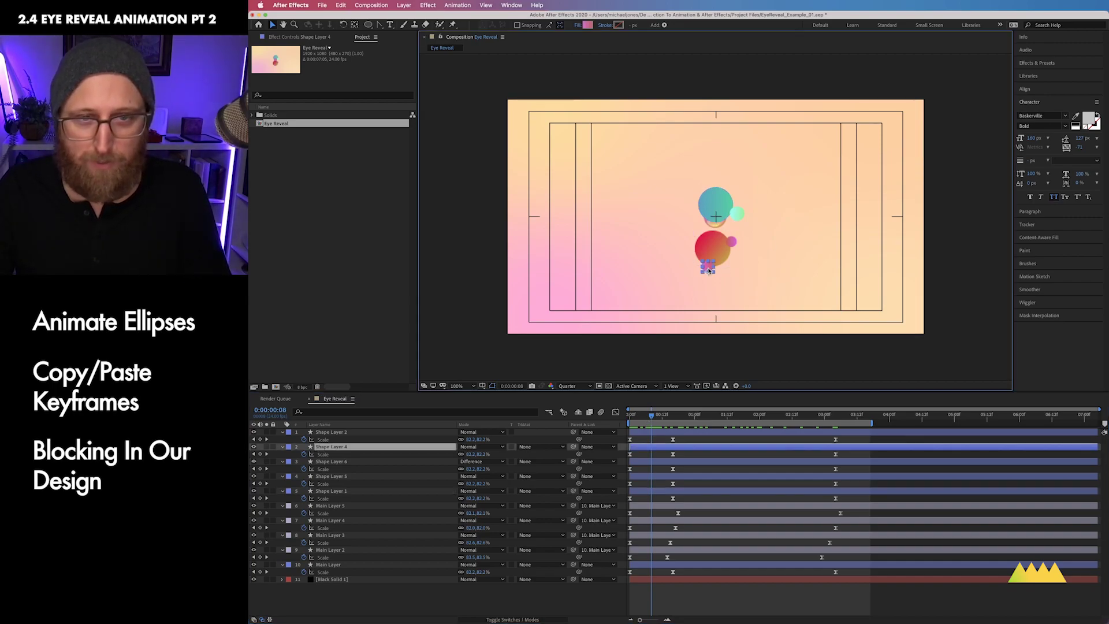
left_click_drag(653, 420, 835, 426)
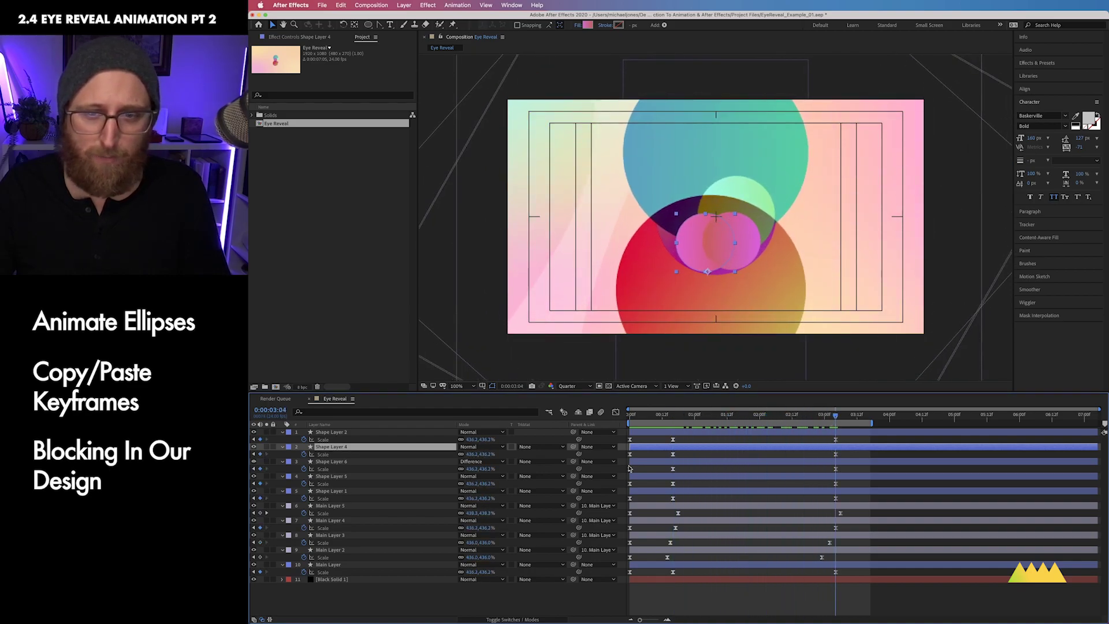
left_click_drag(471, 454, 566, 454)
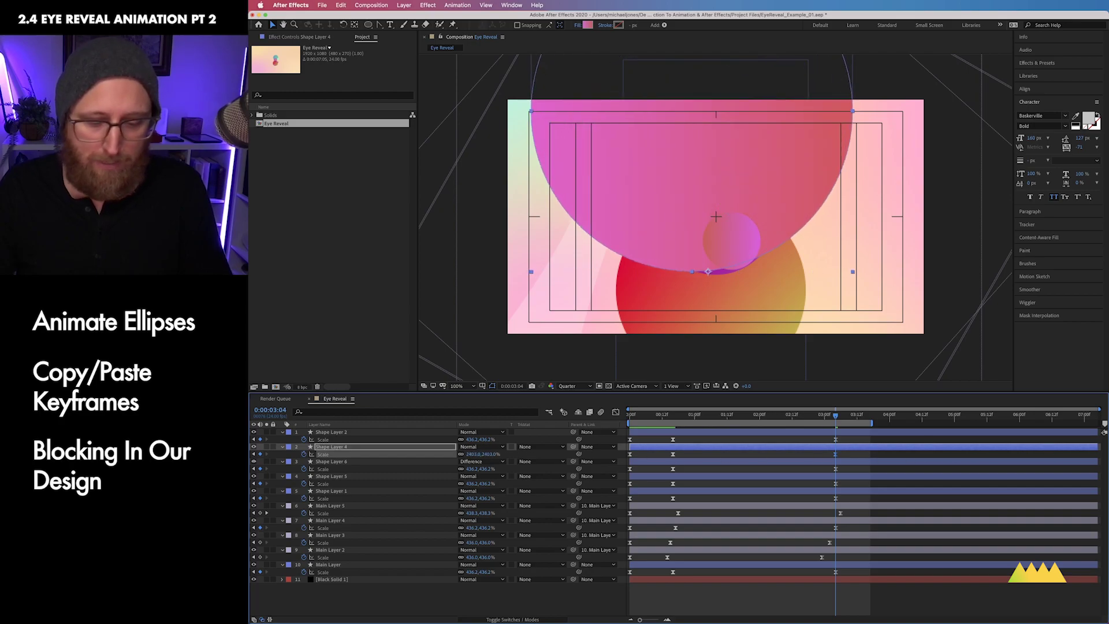
Keyframe Shape Layer 4's Position at its middle Scale keyframe, then lower the circle and set its Scale to about 2818% at 0:00:03:04.
key("p")
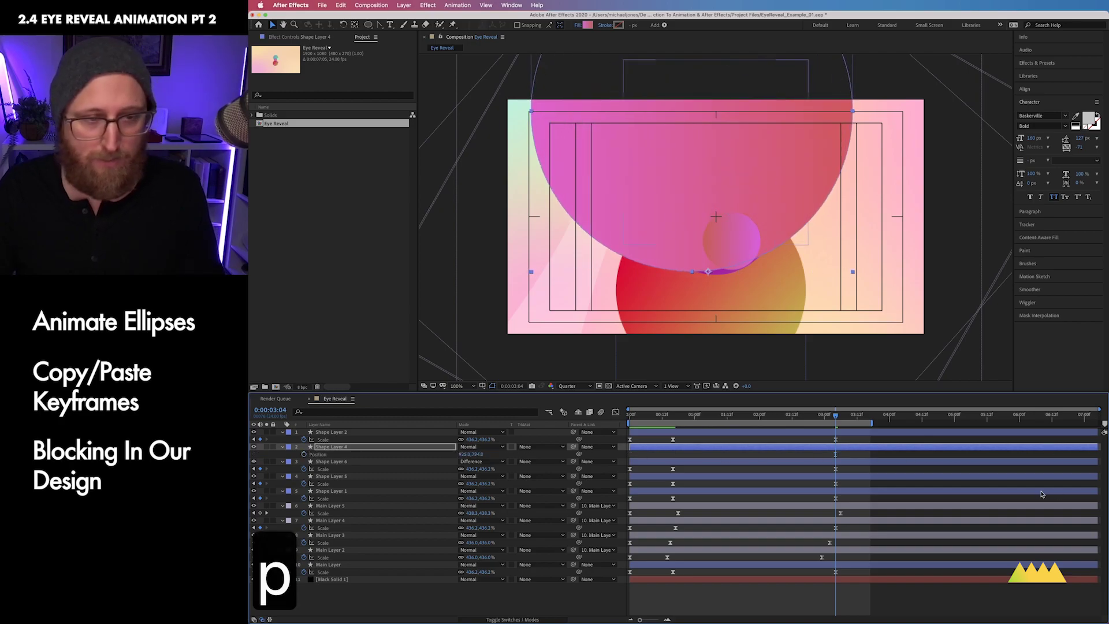
left_click(305, 455)
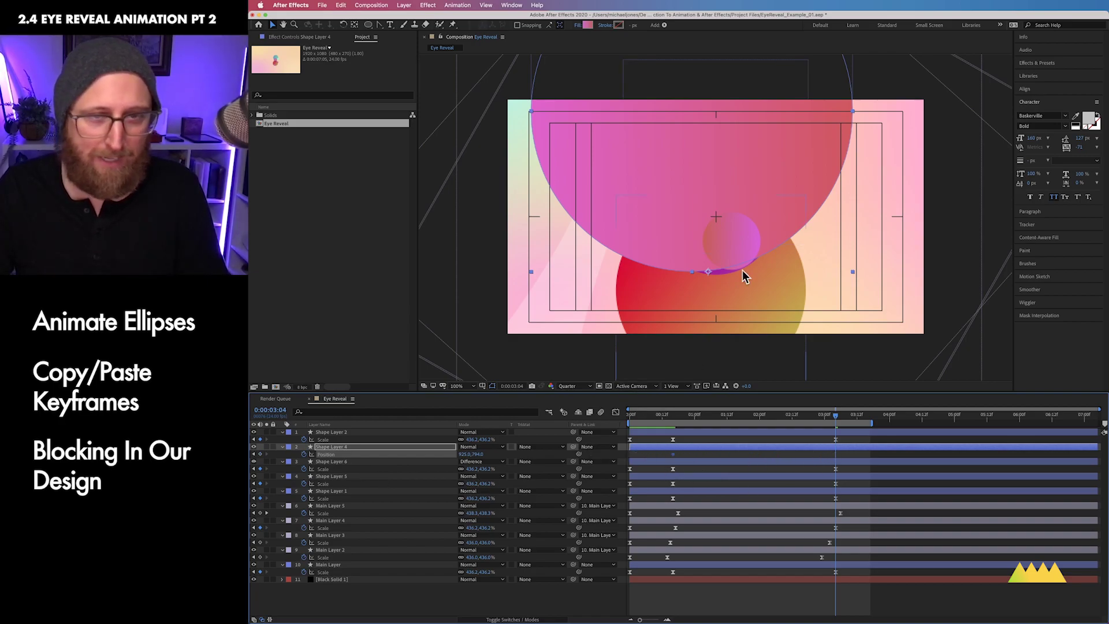
left_click_drag(769, 177, 795, 425)
key("s")
left_click_drag(471, 454, 435, 454)
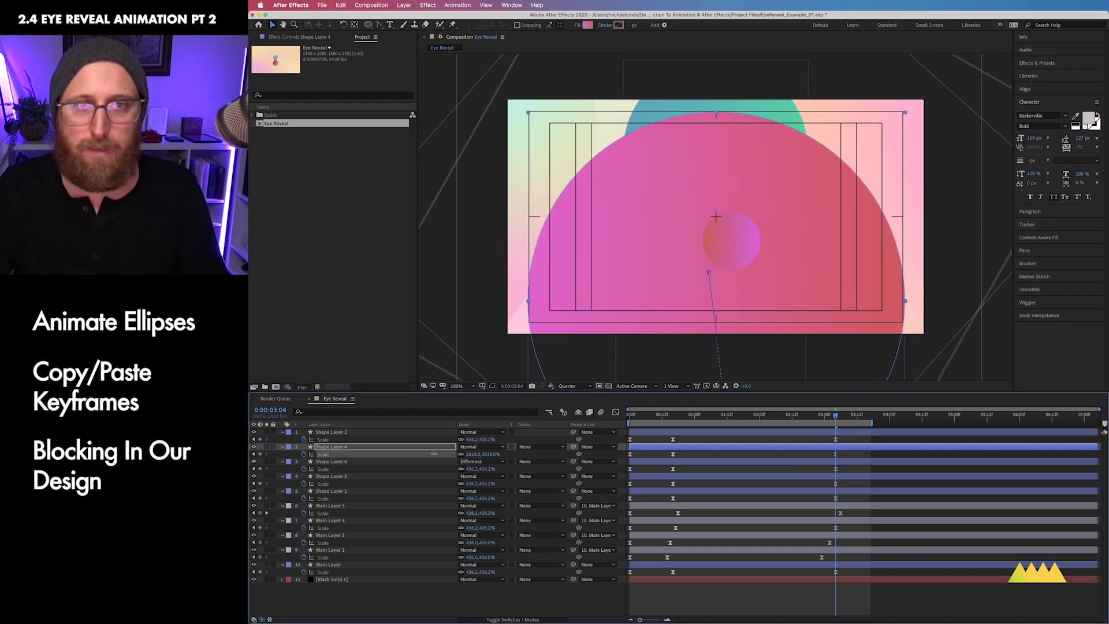
Centre Shape Layer 4's circle horizontally, nudge it down until its widest part meets the frame's bottom edge, and enlarge it slightly more.
left_click_drag(721, 185, 724, 200)
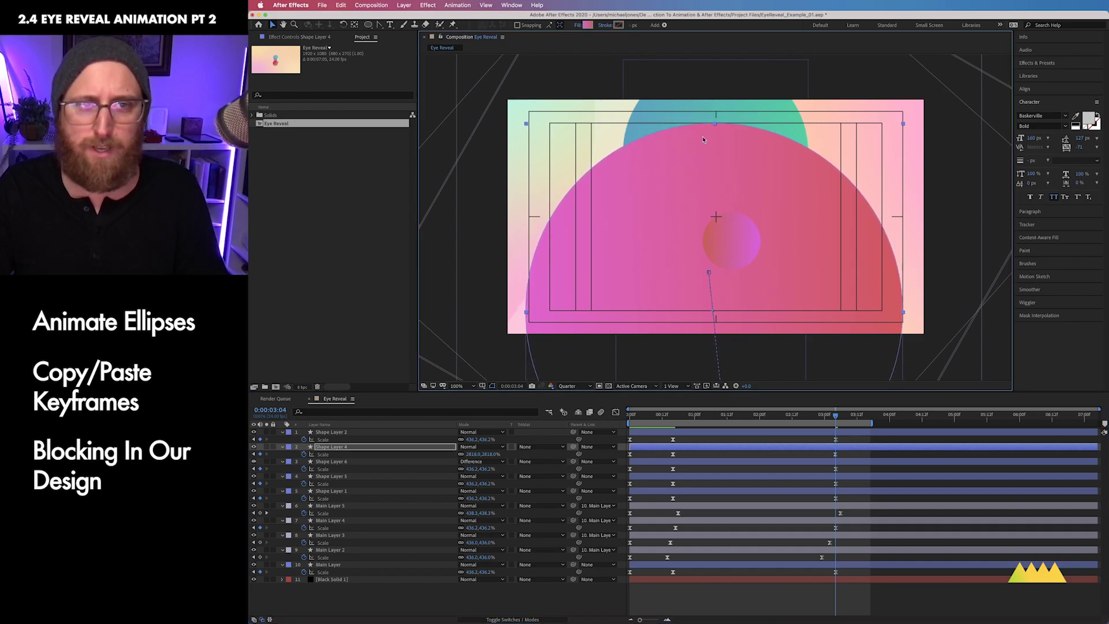
left_click_drag(784, 240, 785, 239)
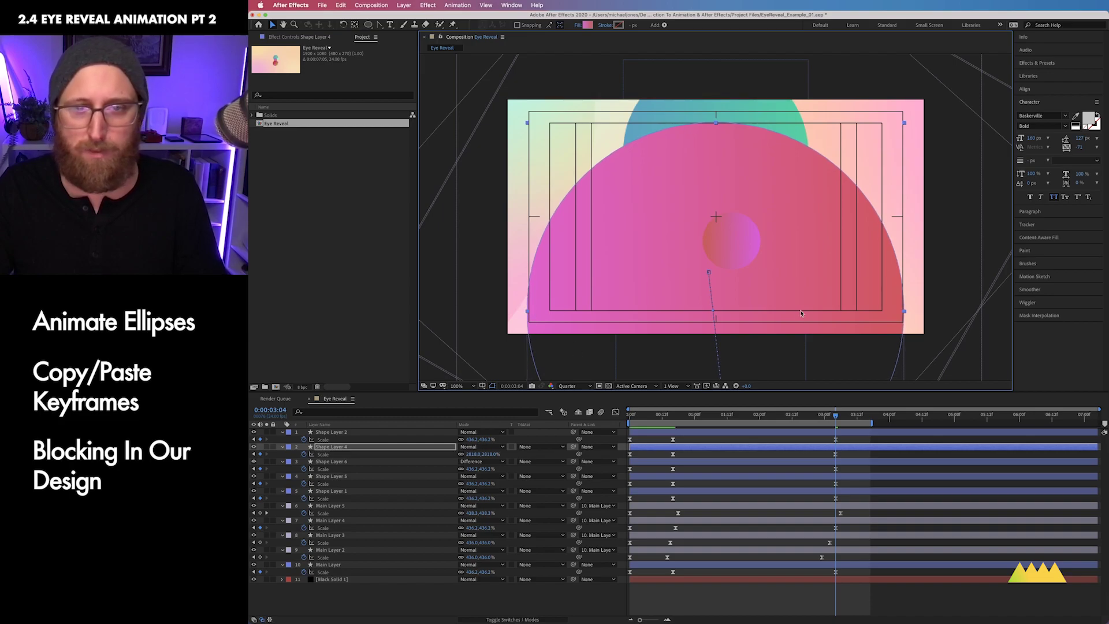
key("shift+Down")
key("shift+Down")
key("shift+Down")
key("shift+Down")
key("shift+Down")
key("shift+Down")
key("shift+Down")
key("shift+Down")
key("shift+Down")
key("shift+Down")
key("shift+Down")
key("shift+Down")
key("Up")
key("Up")
key("Up")
key("Up")
key("Up")
key("Up")
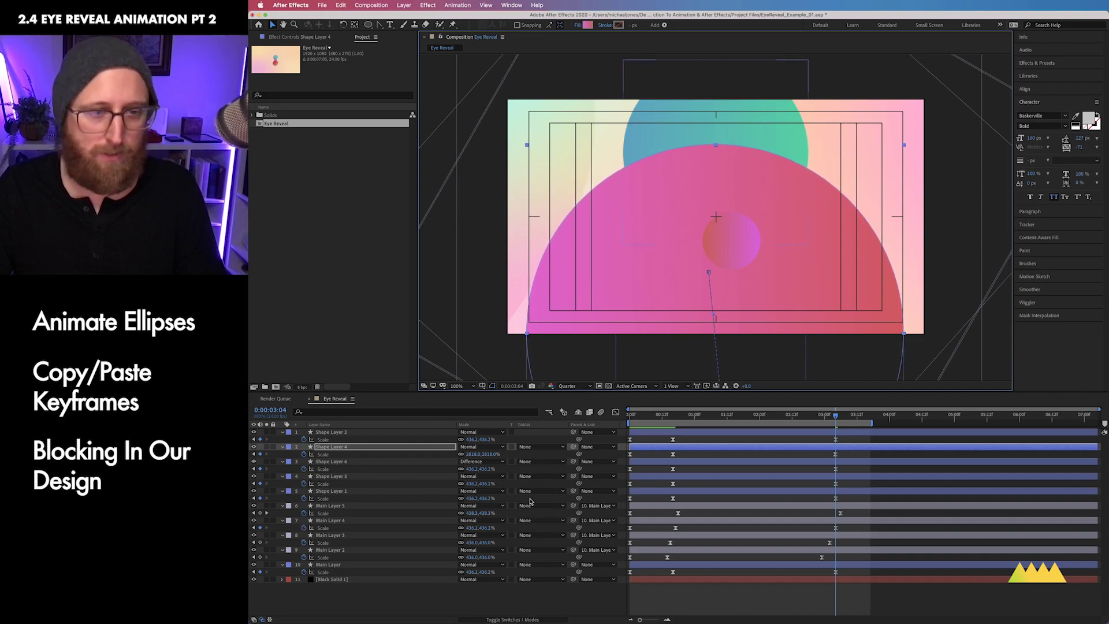
left_click_drag(494, 458, 579, 458)
left_click_drag(807, 295, 809, 301)
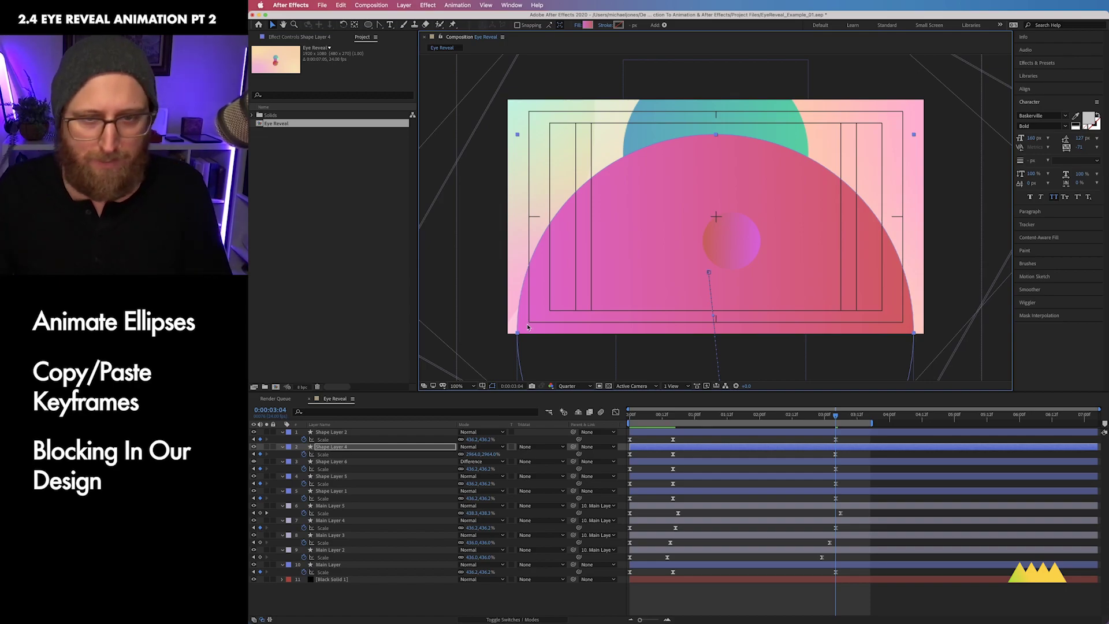
Apply Easy Ease to both Position keyframes of Shape Layer 4 and scrub through the movement.
left_click(405, 461)
mouse_move(673, 415)
left_mouse_down()
mouse_move(632, 415)
mouse_move(688, 417)
left_mouse_up()
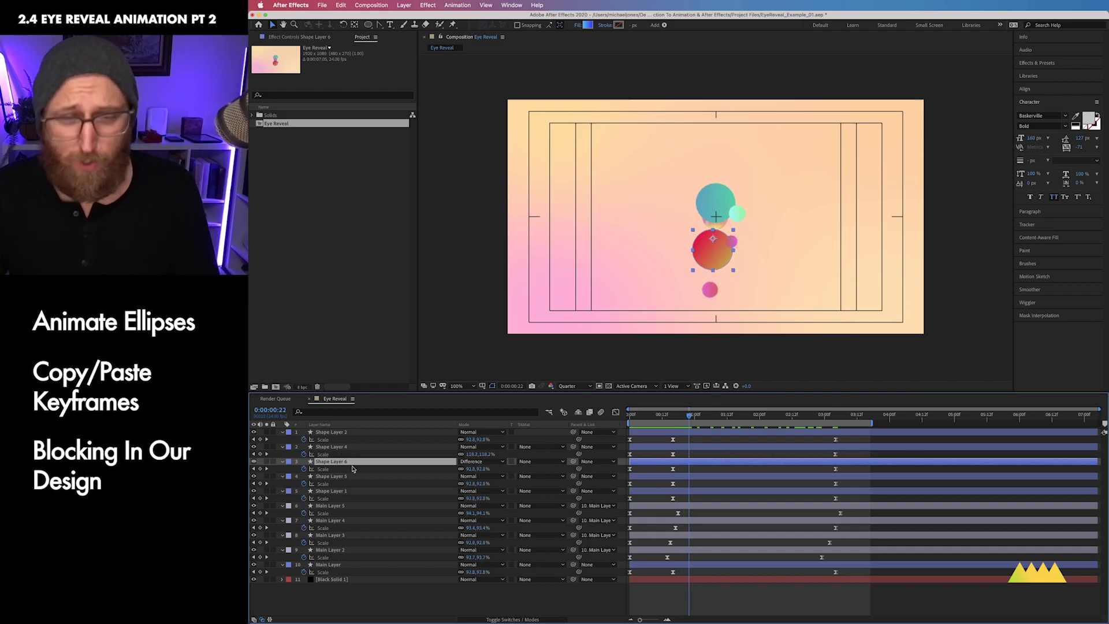
left_click(377, 448)
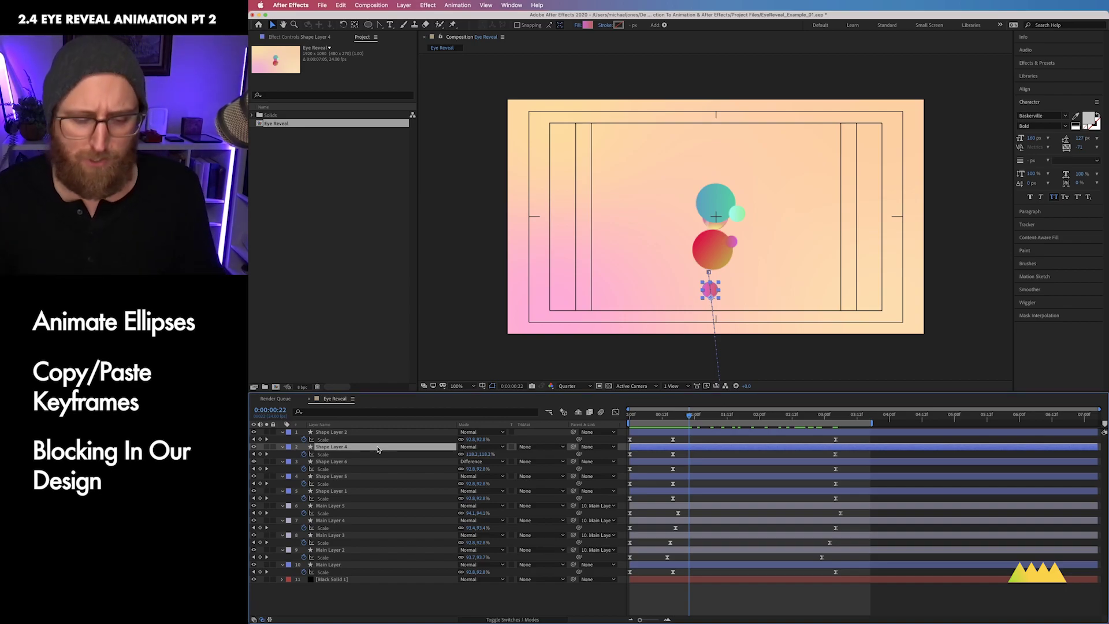
key("p")
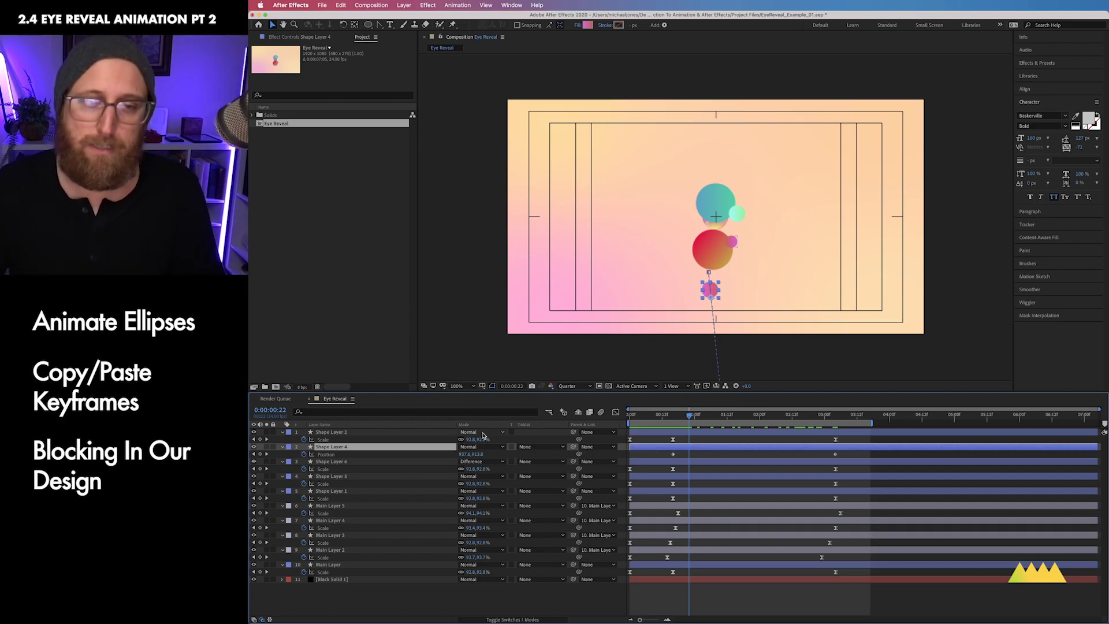
left_click_drag(674, 454, 672, 458)
left_click_drag(852, 452, 678, 457)
right_click(671, 457)
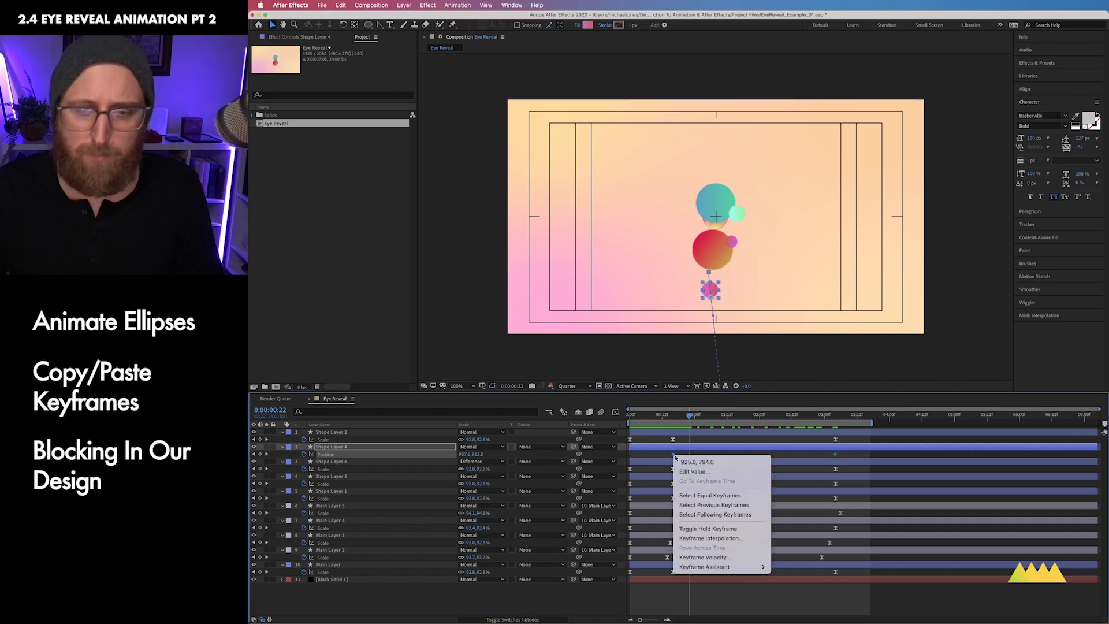
mouse_move(750, 567)
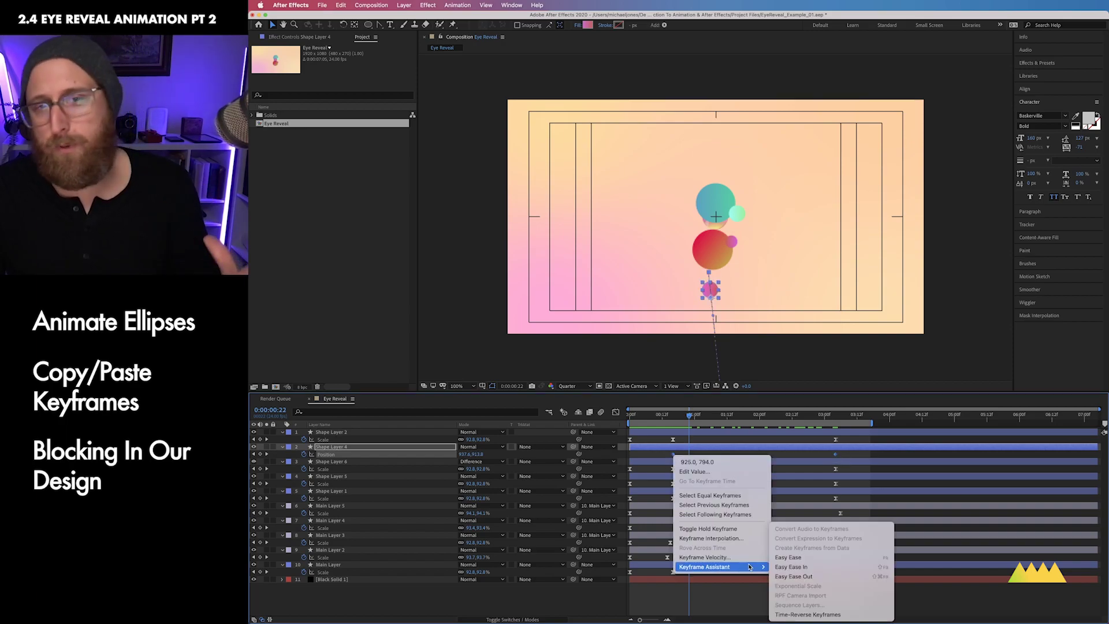
left_click(794, 557)
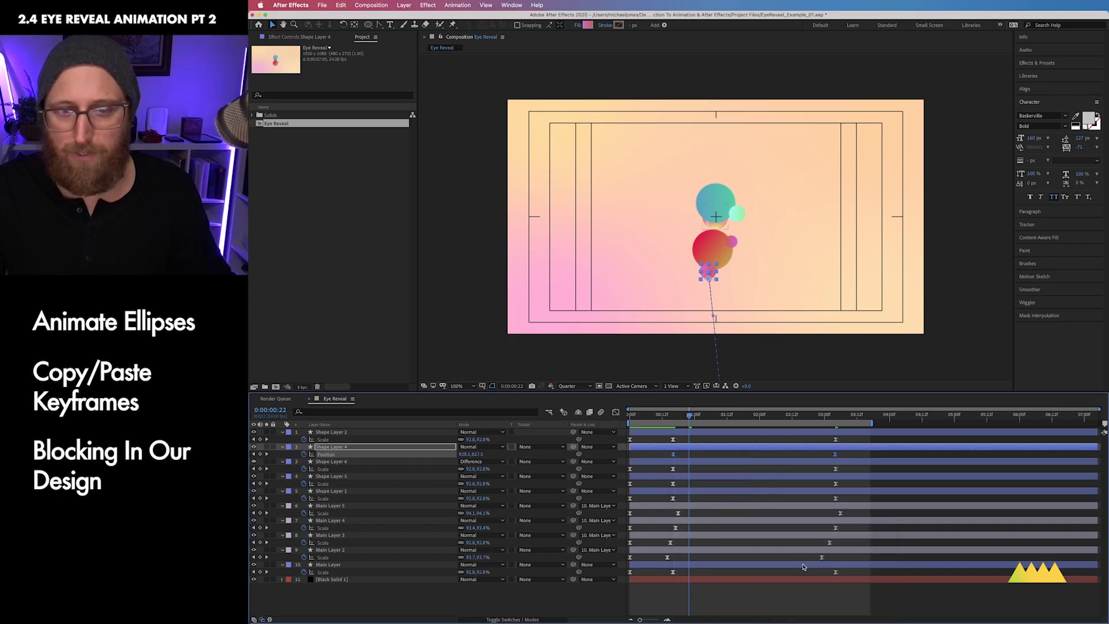
left_click_drag(689, 419, 924, 461)
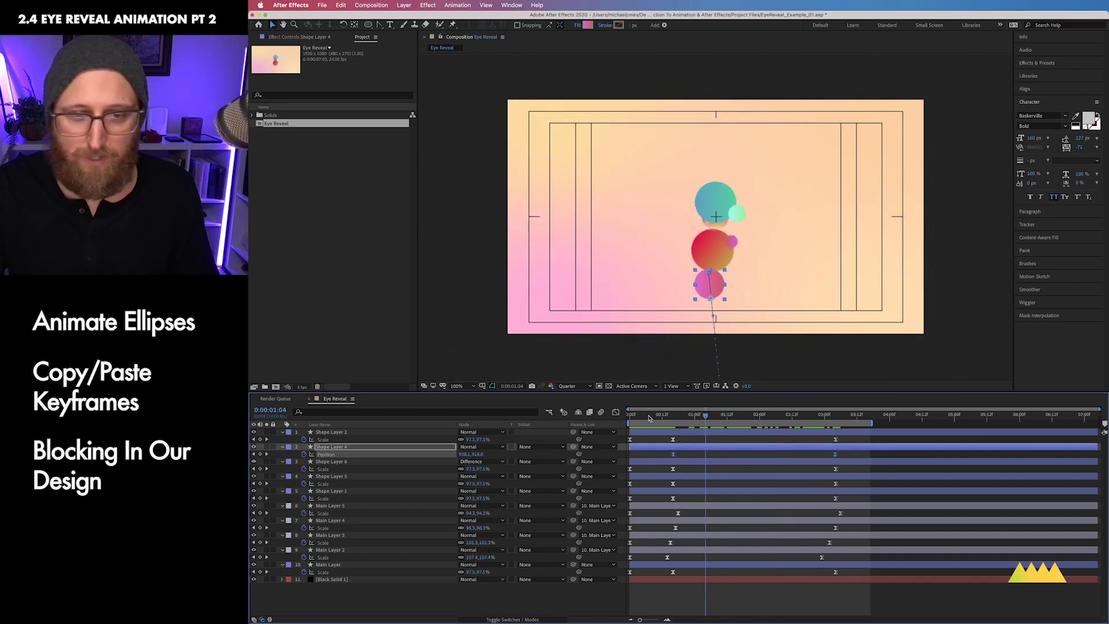
Lengthen both ease handles of Shape Layer 4's Position in the speed graph to form a mid-move peak, and leave the graph editor.
left_click(615, 413)
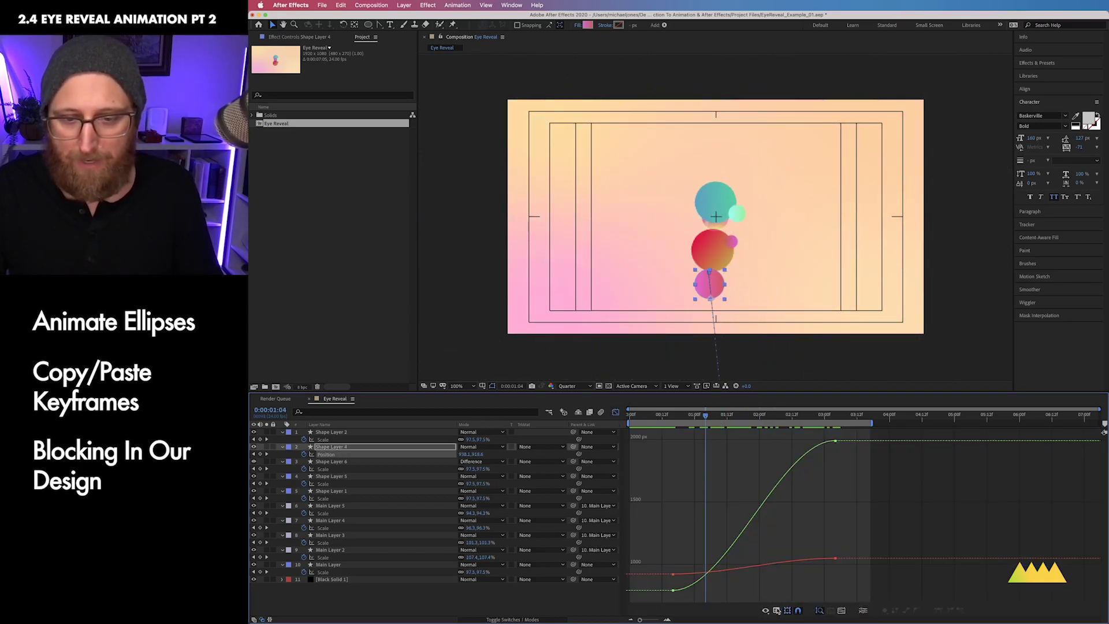
left_click(778, 611)
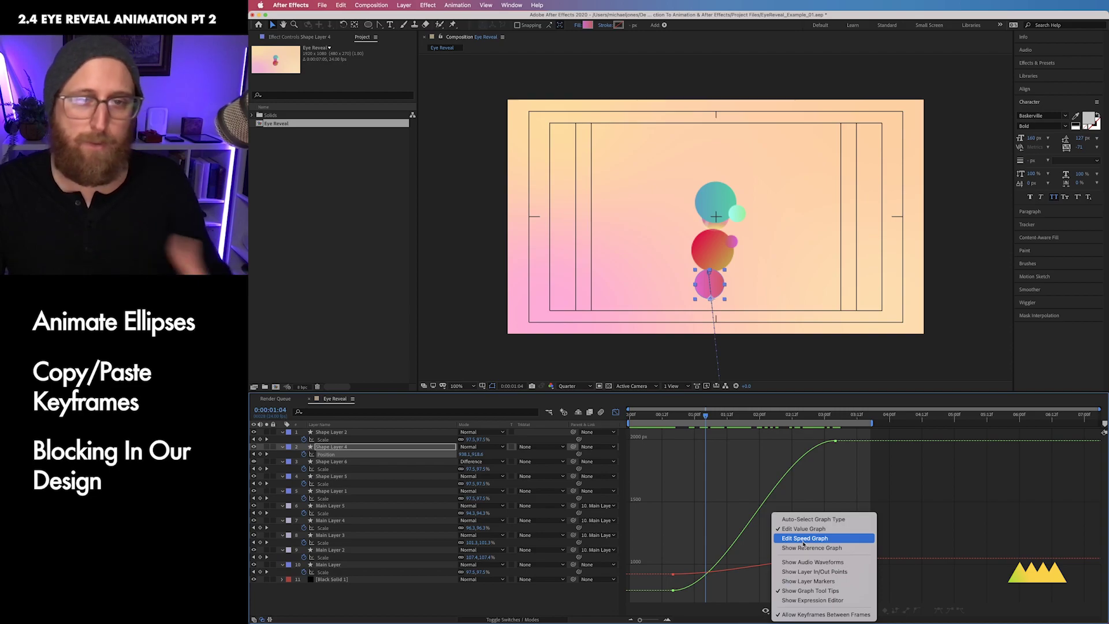
left_click(804, 540)
left_click_drag(699, 591, 728, 591)
left_click_drag(807, 591, 771, 590)
left_click_drag(661, 576, 701, 601)
left_click_drag(854, 580, 769, 589)
left_click_drag(706, 418, 775, 416)
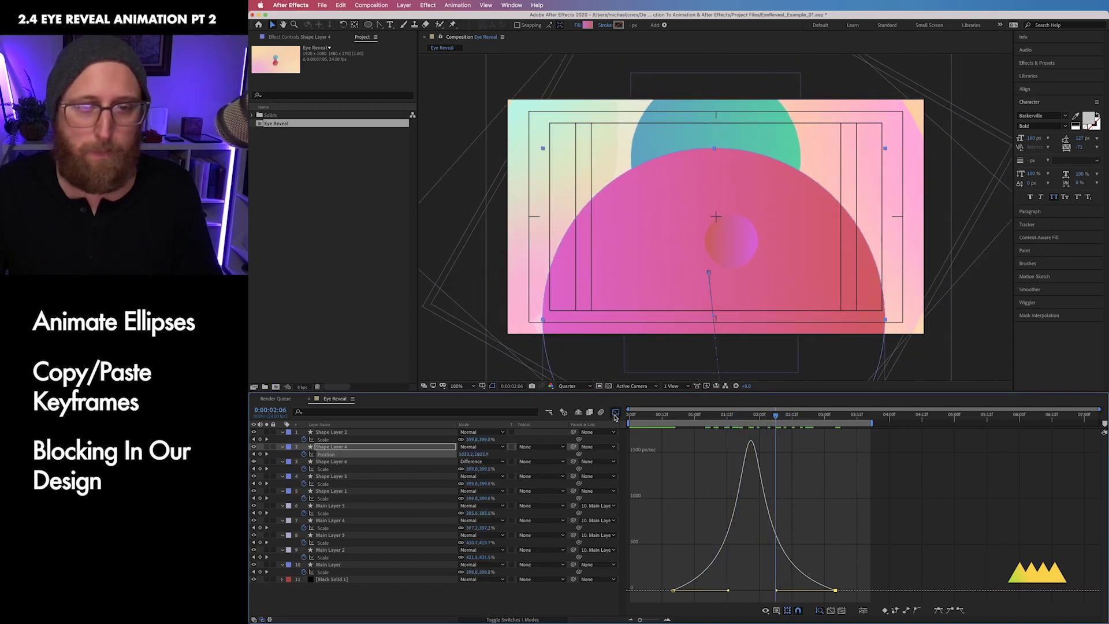
left_click(616, 413)
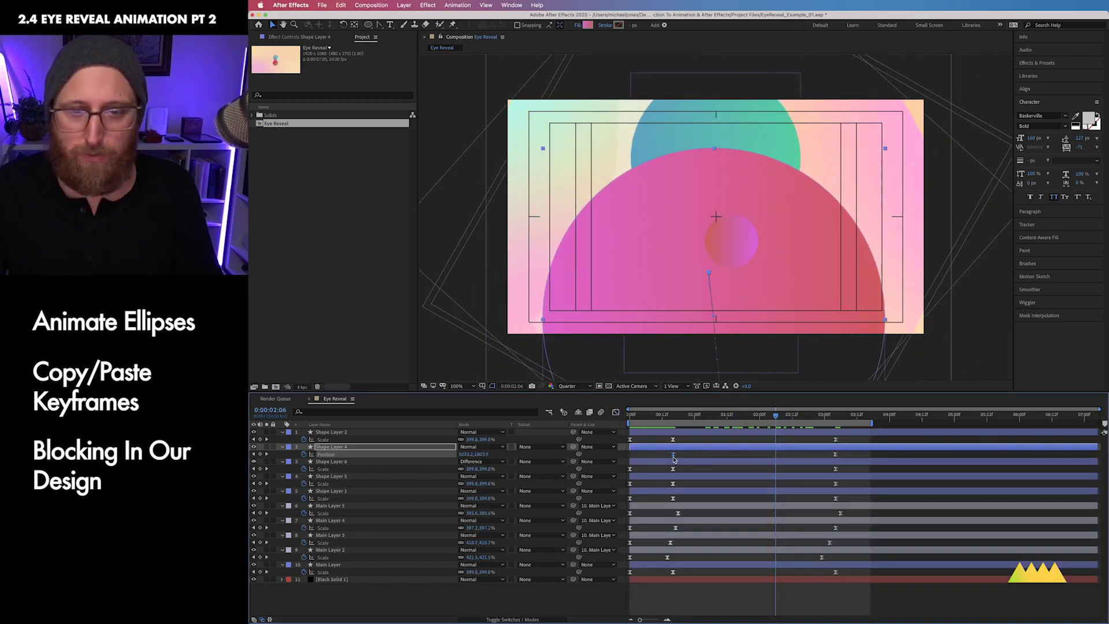
Move Shape Layer 4 directly below Main Layer 4 in the layer stack and scrub back to check the animation.
left_click_drag(776, 415, 832, 416)
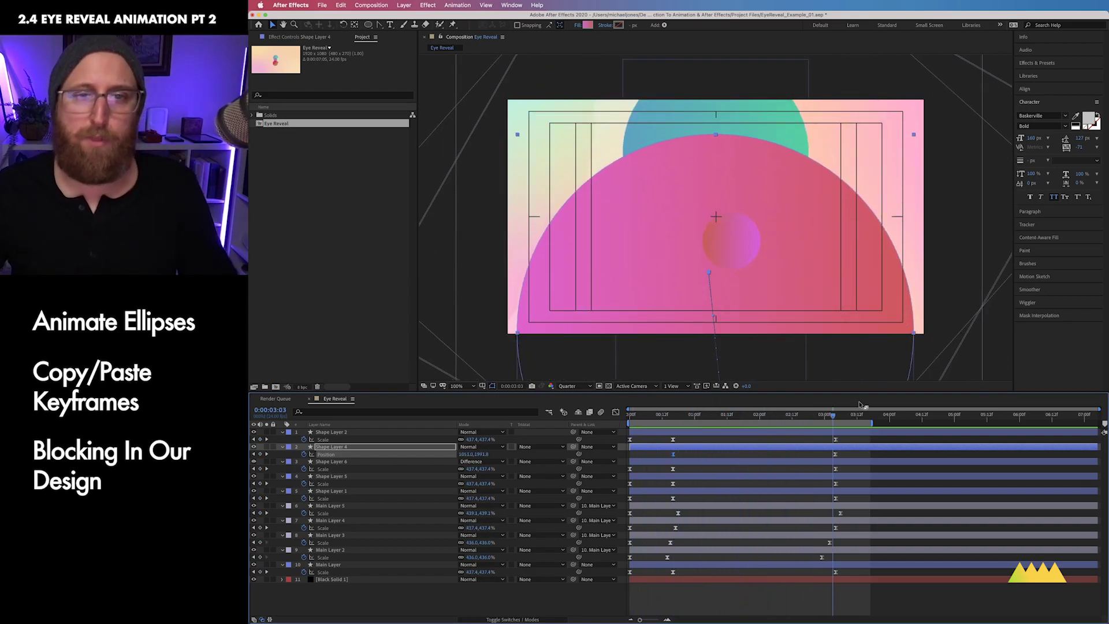
left_click(436, 449)
left_click_drag(433, 512, 430, 513)
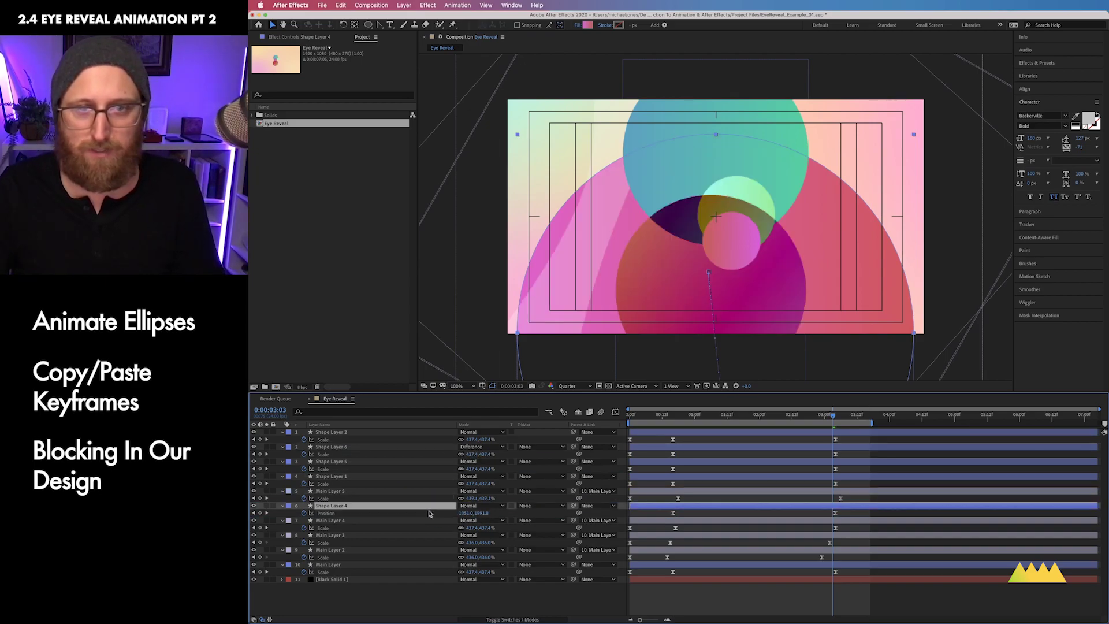
left_click_drag(378, 507, 377, 524)
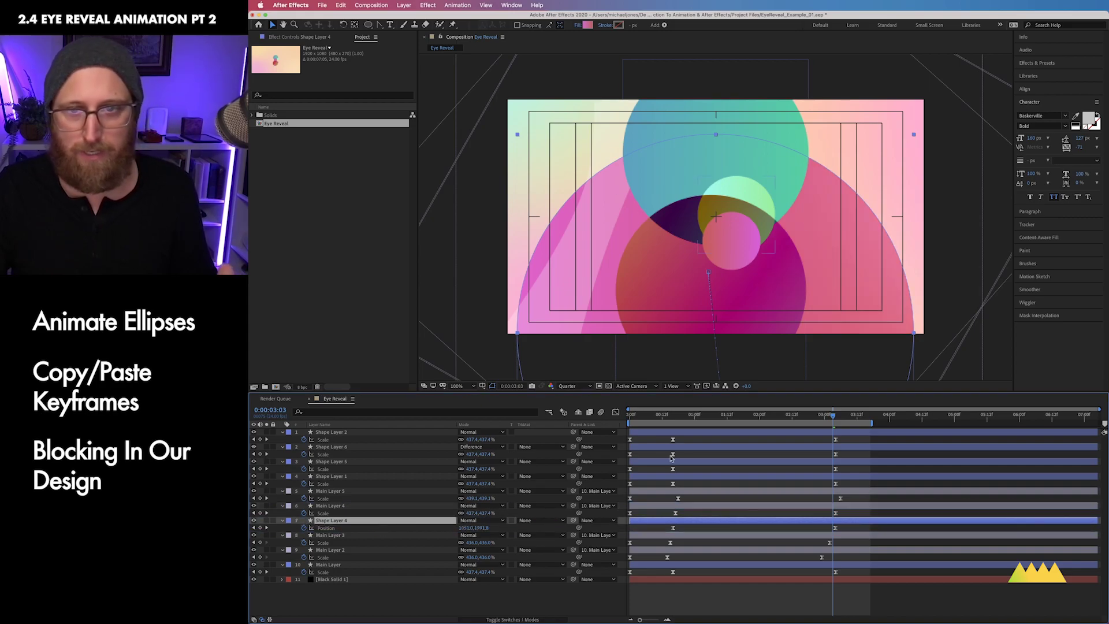
left_click_drag(833, 416, 798, 423)
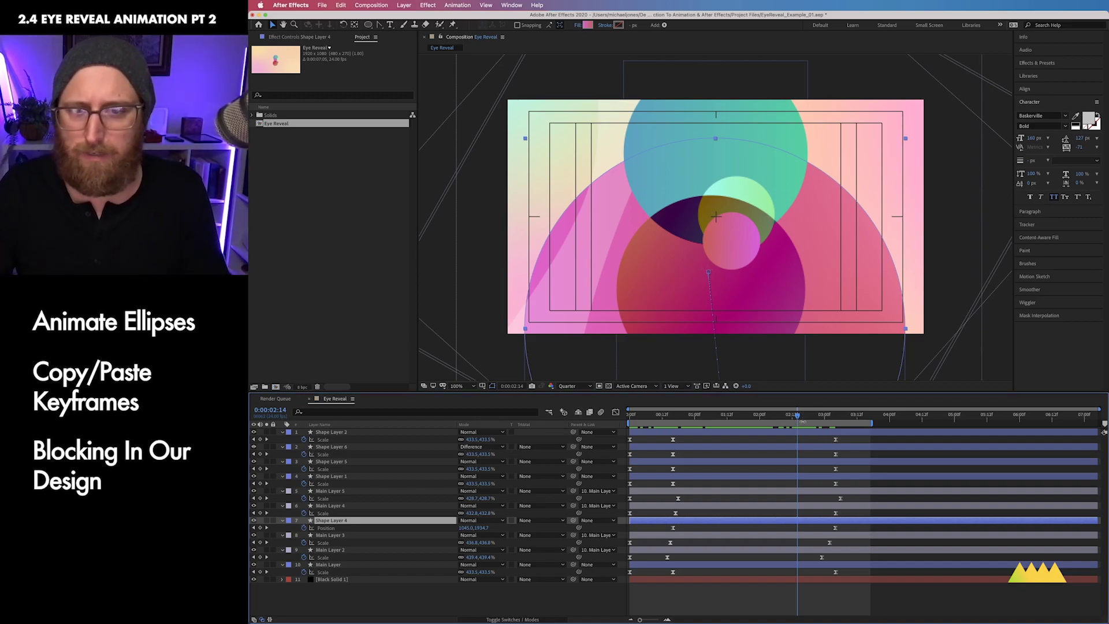
left_click_drag(798, 416, 693, 418)
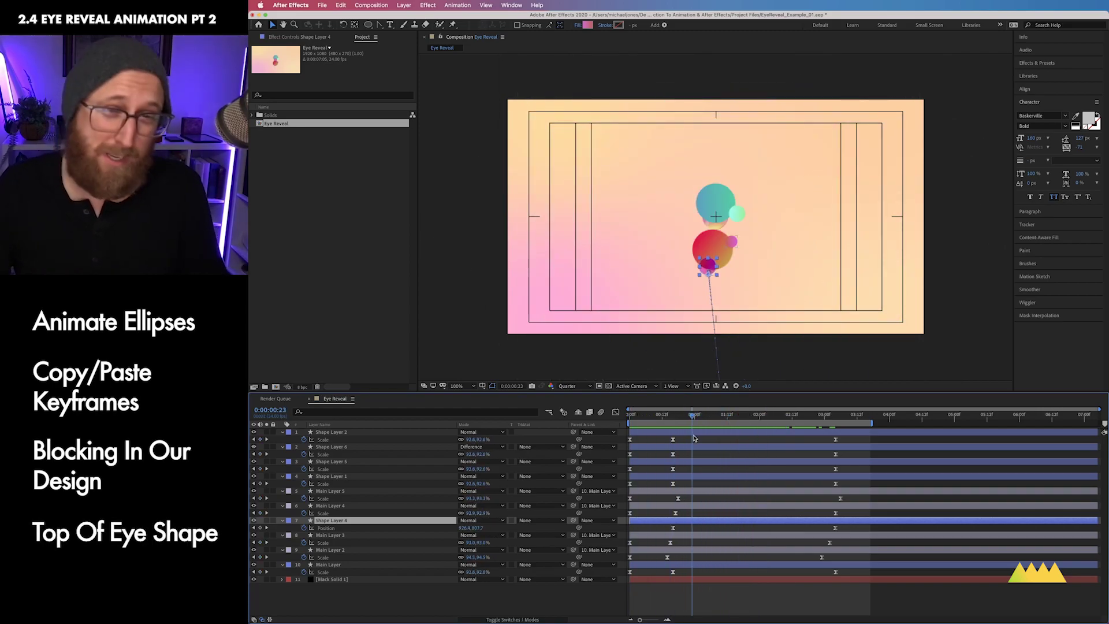
Add a Position keyframe at 0:00:00:18 to the small upper pink circle, Shape Layer 2.
left_click(733, 248)
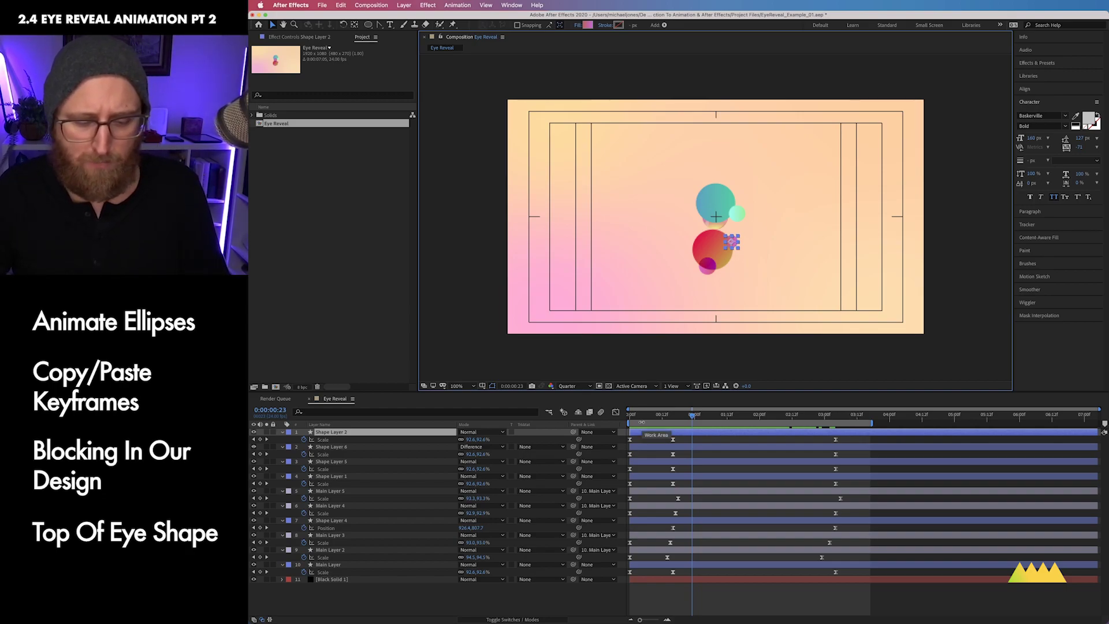
mouse_move(692, 414)
left_mouse_down()
mouse_move(633, 415)
mouse_move(679, 431)
left_mouse_up()
key("p")
left_click(303, 440)
At 0:00:03:04, scale Shape Layer 2 up until it nearly spans the frame width, and set its blending mode to Exclusion.
key("u")
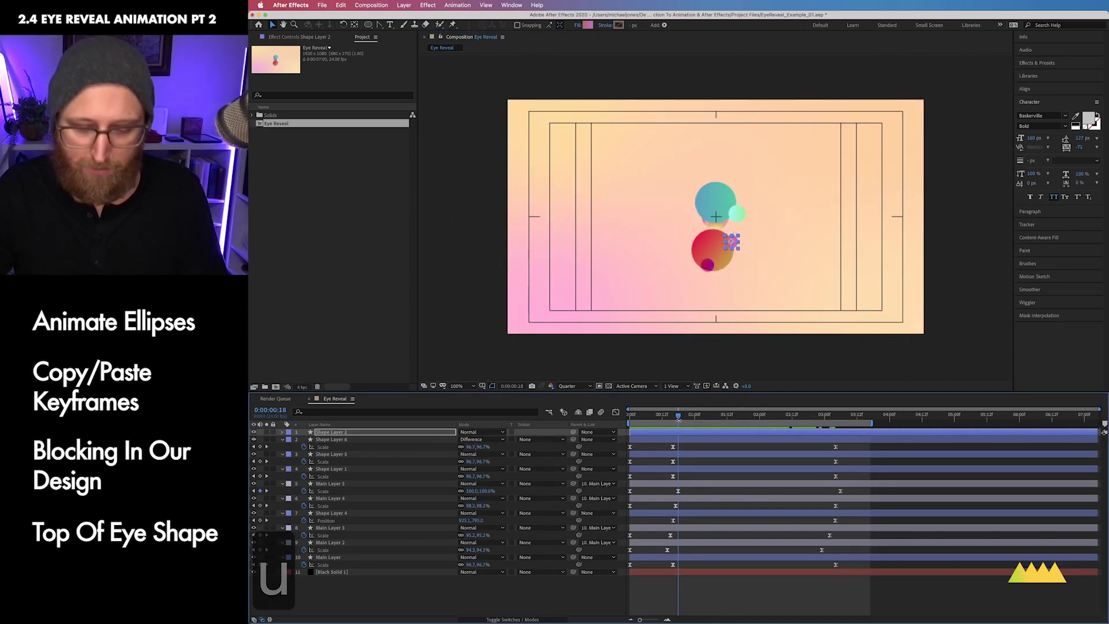
key("s")
left_click_drag(679, 415, 836, 423)
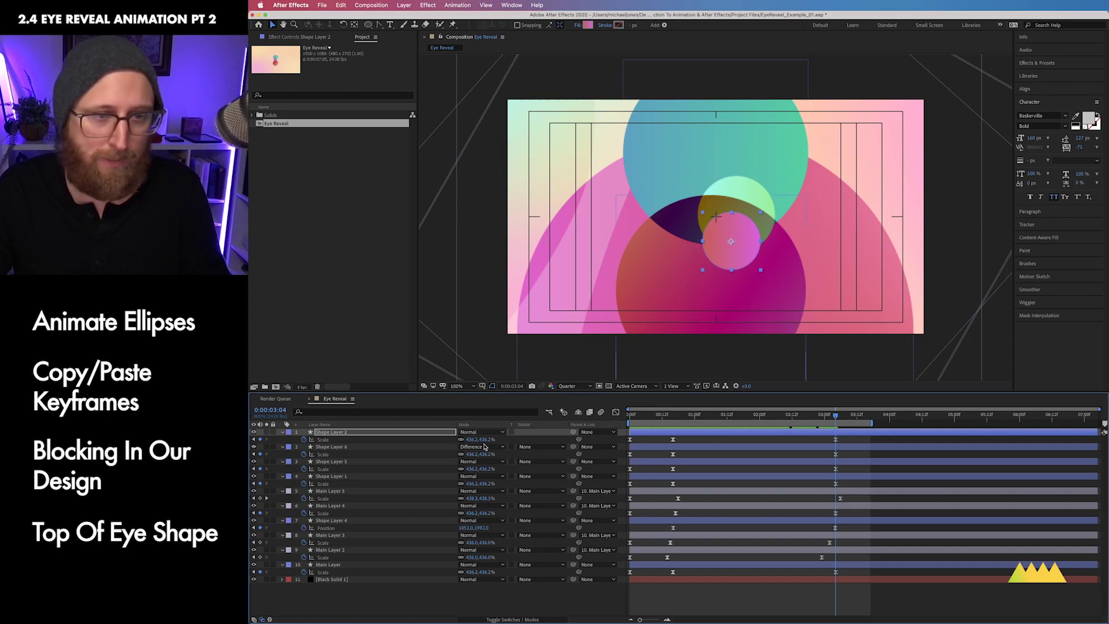
left_click_drag(473, 439, 502, 439)
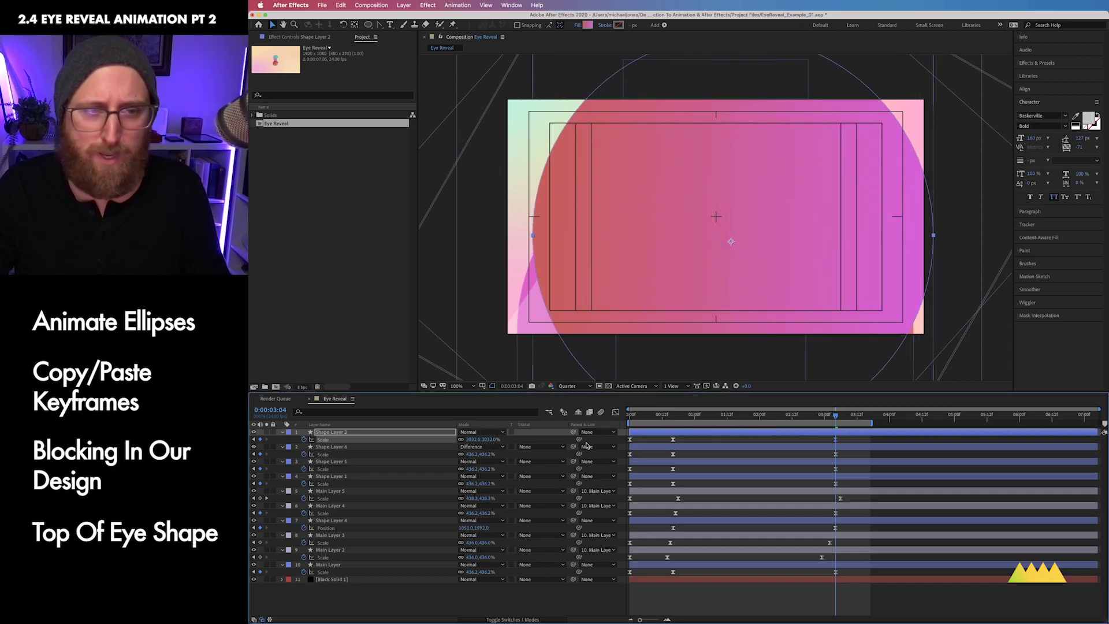
left_click(481, 432)
left_click(492, 485)
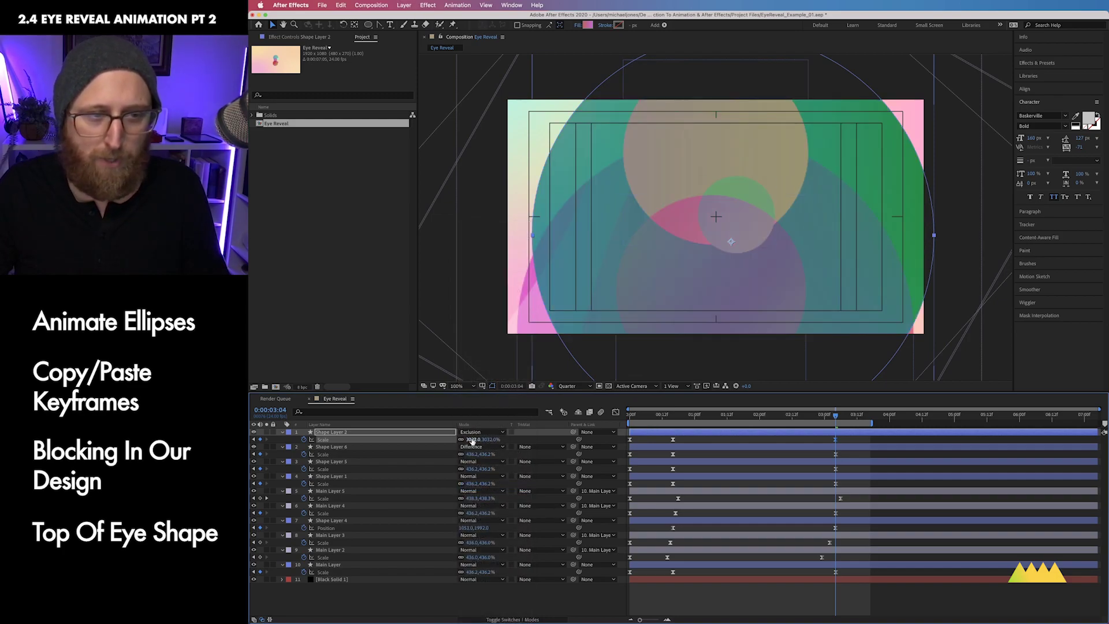
Fine-tune Shape Layer 2's scale to about 3016% and move it up to about Position 956, 83 at 0:00:03:04 for the upper eyelid.
left_click_drag(475, 440, 405, 445)
key("p")
key("s")
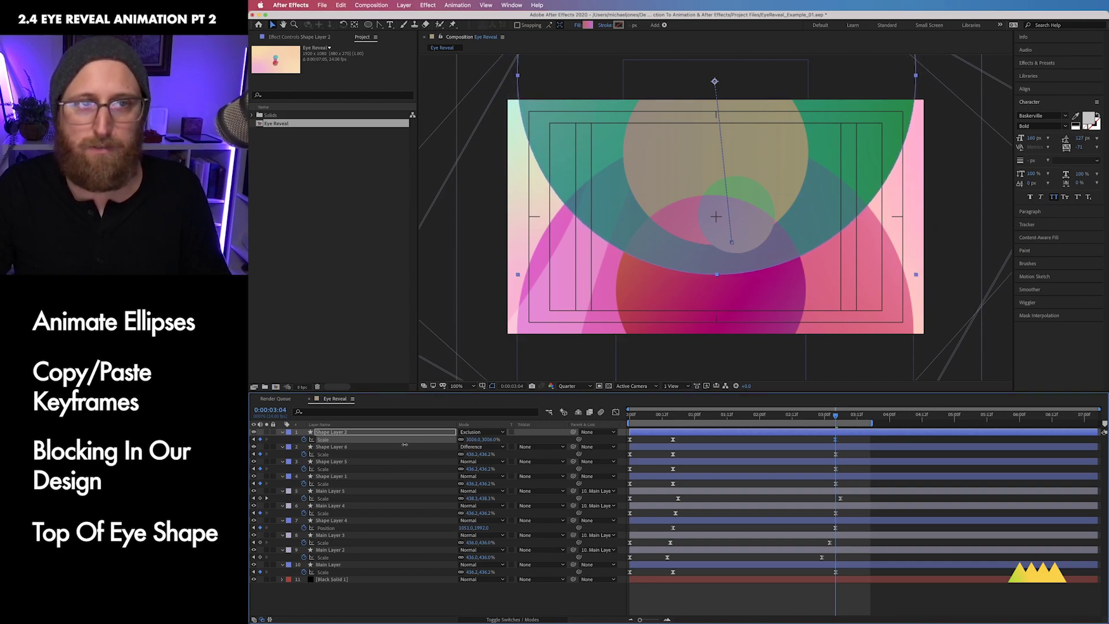
key("p")
left_click_drag(477, 439, 551, 437)
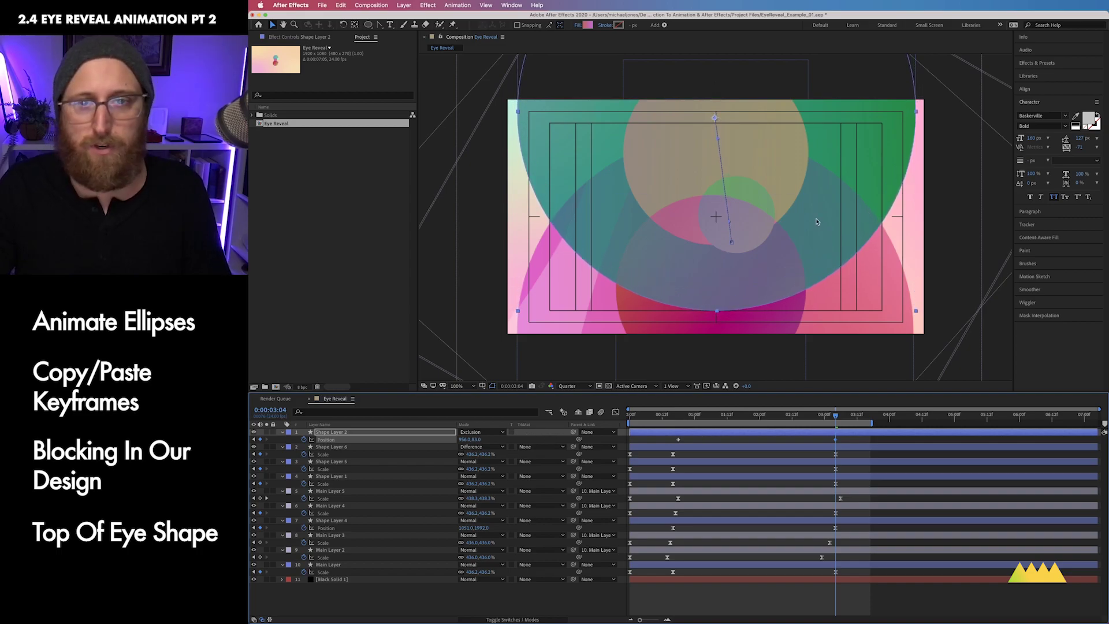
mouse_move(835, 415)
left_mouse_down()
mouse_move(659, 420)
mouse_move(834, 427)
left_mouse_up()
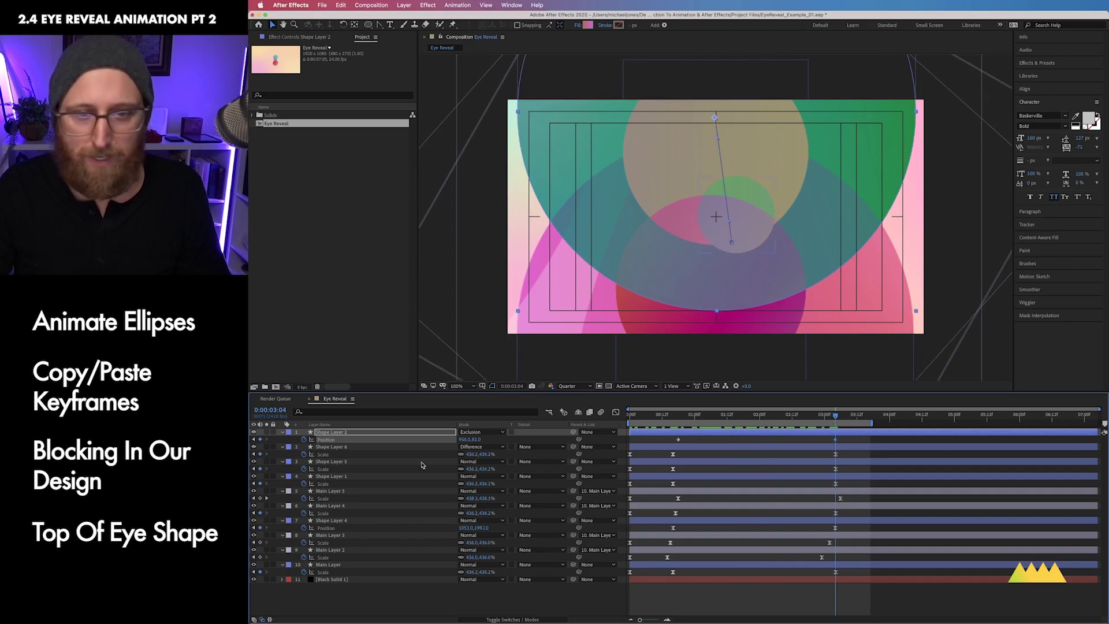
Move Shape Layer 2 directly below Shape Layer 6 in the layer stack and switch its blending mode to Difference.
left_click(469, 438)
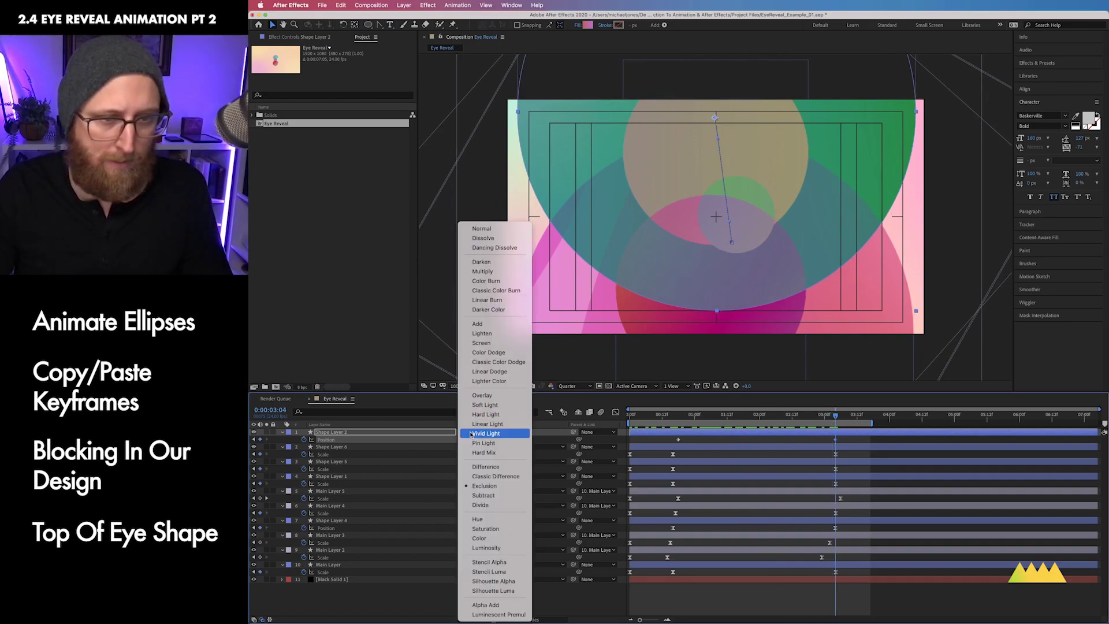
left_click(389, 435)
left_click_drag(388, 435, 387, 456)
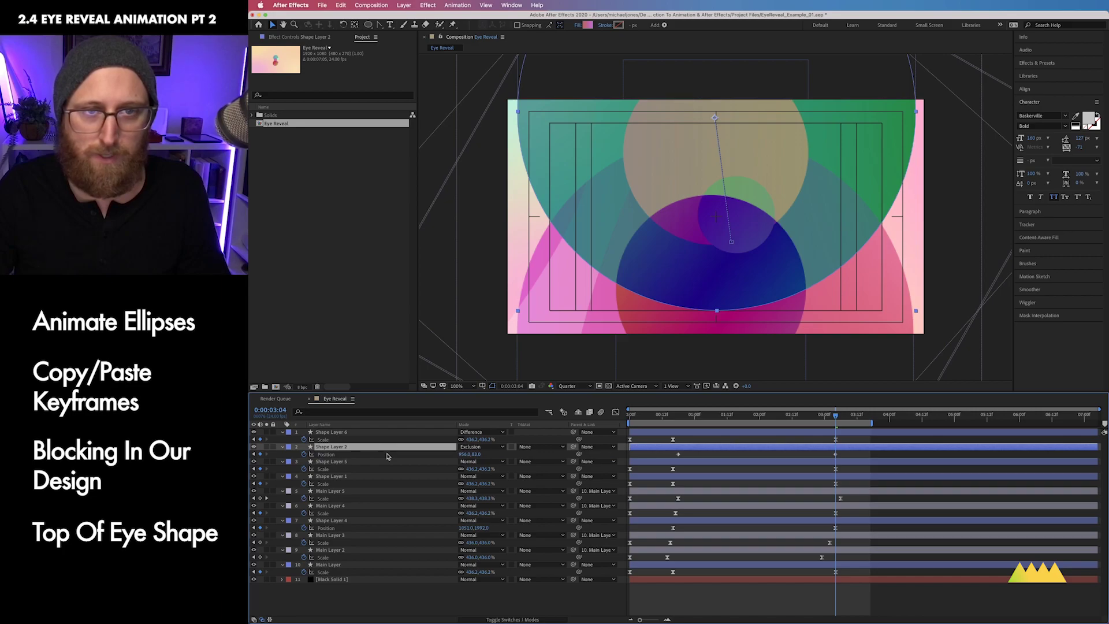
key("shift+minus")
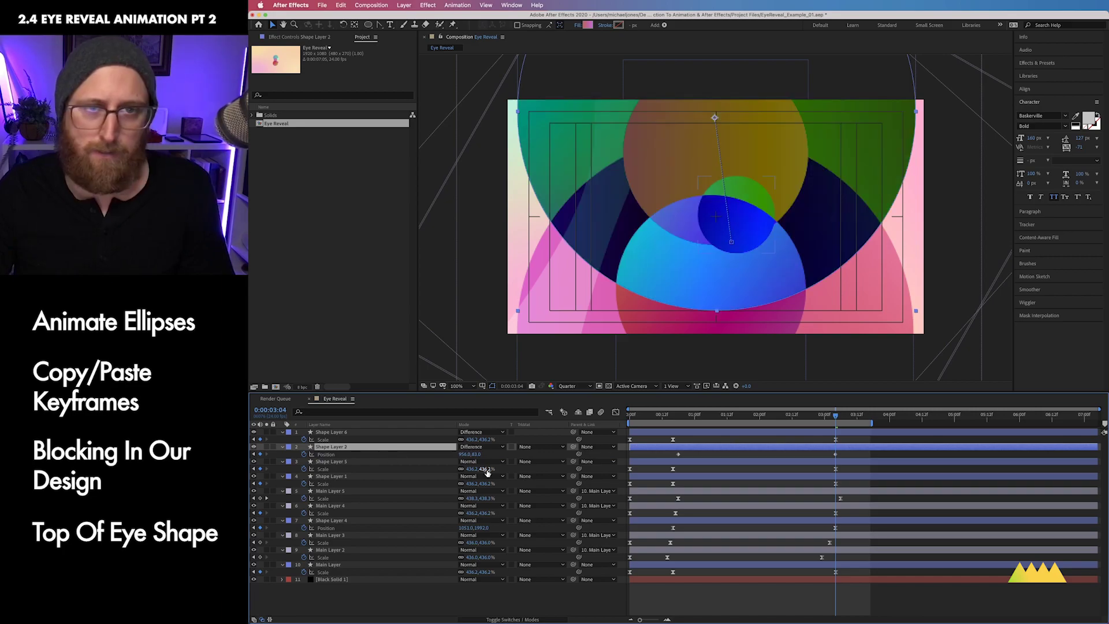
Set the blending mode of Shape Layer 6 to Exclusion and deselect the layer.
left_click(422, 434)
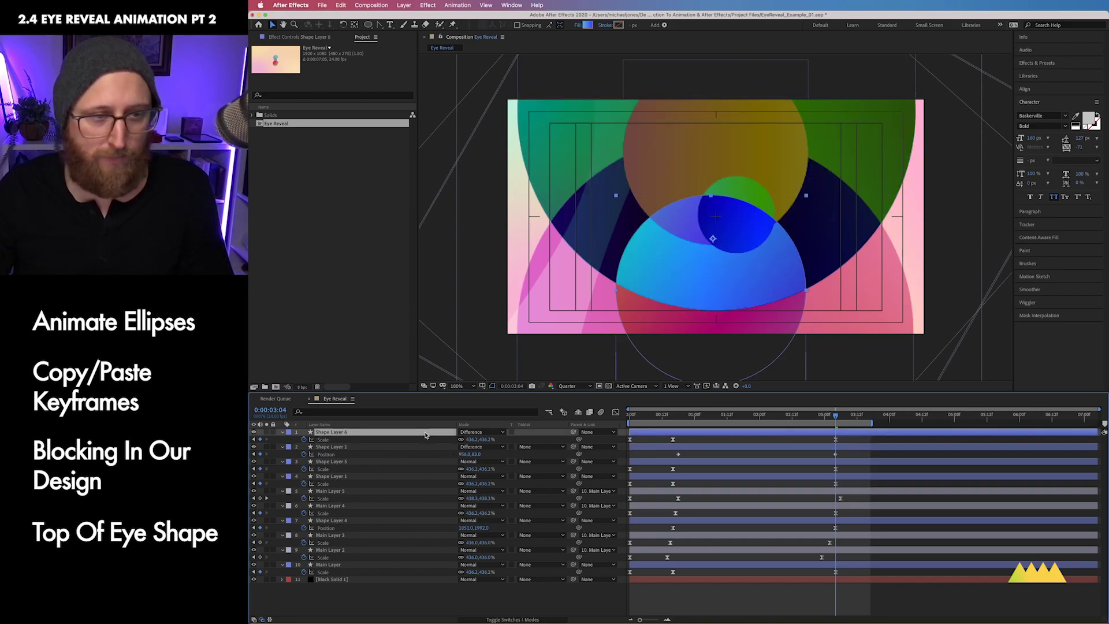
left_click(484, 432)
left_click(492, 490)
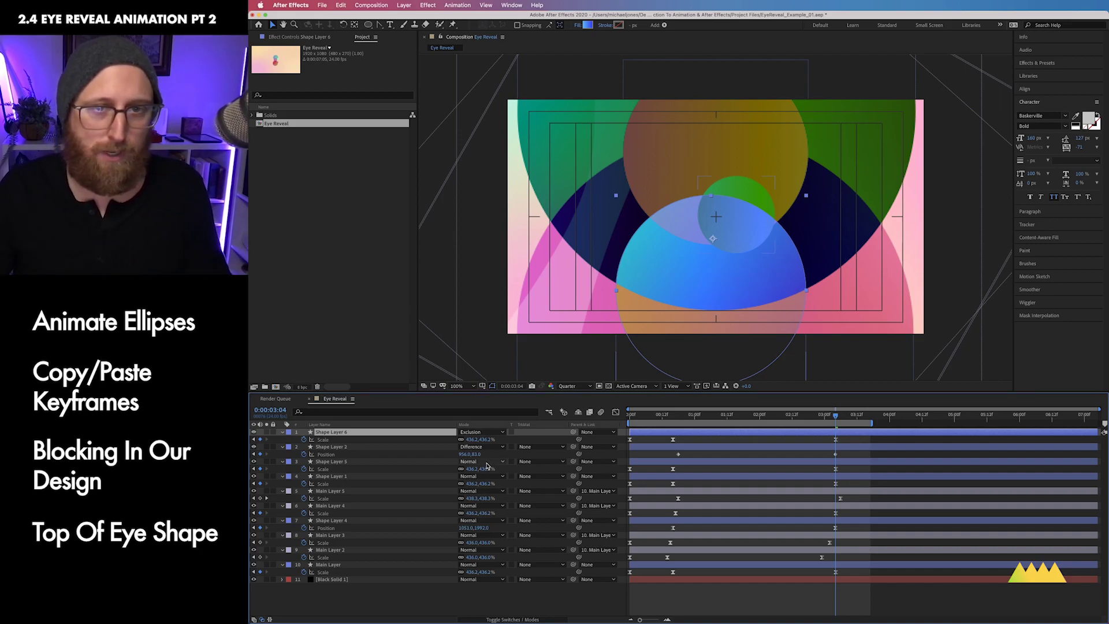
left_click(399, 568)
Cycle Shape Layer 1's blending mode to Soft Light and nudge the circle back to the centre of the frame.
left_click(335, 476)
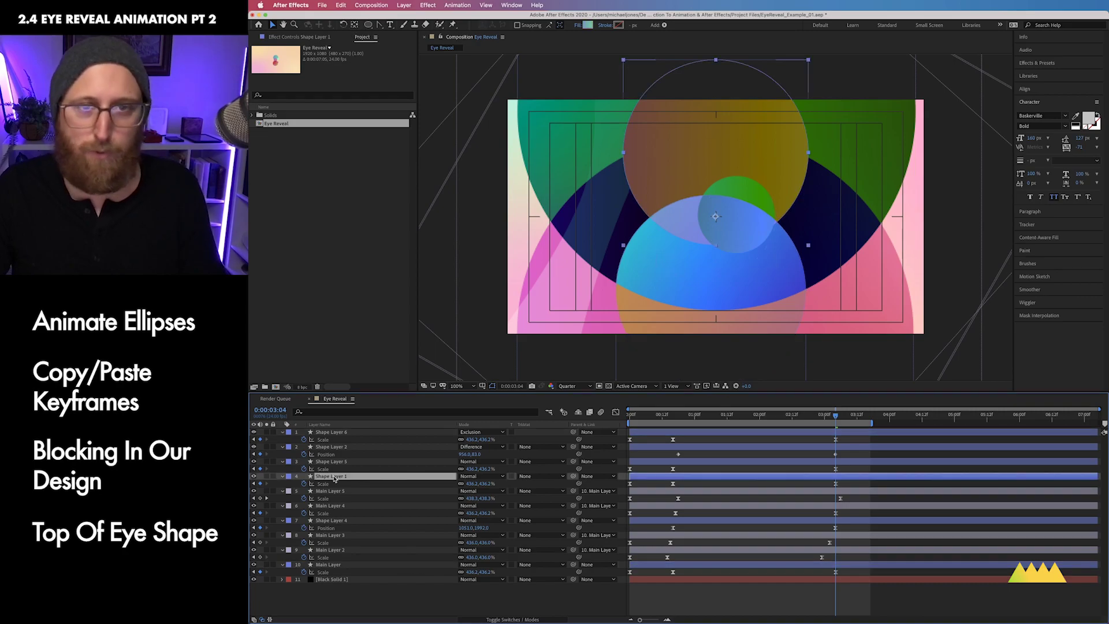
left_click_drag(772, 113, 777, 116)
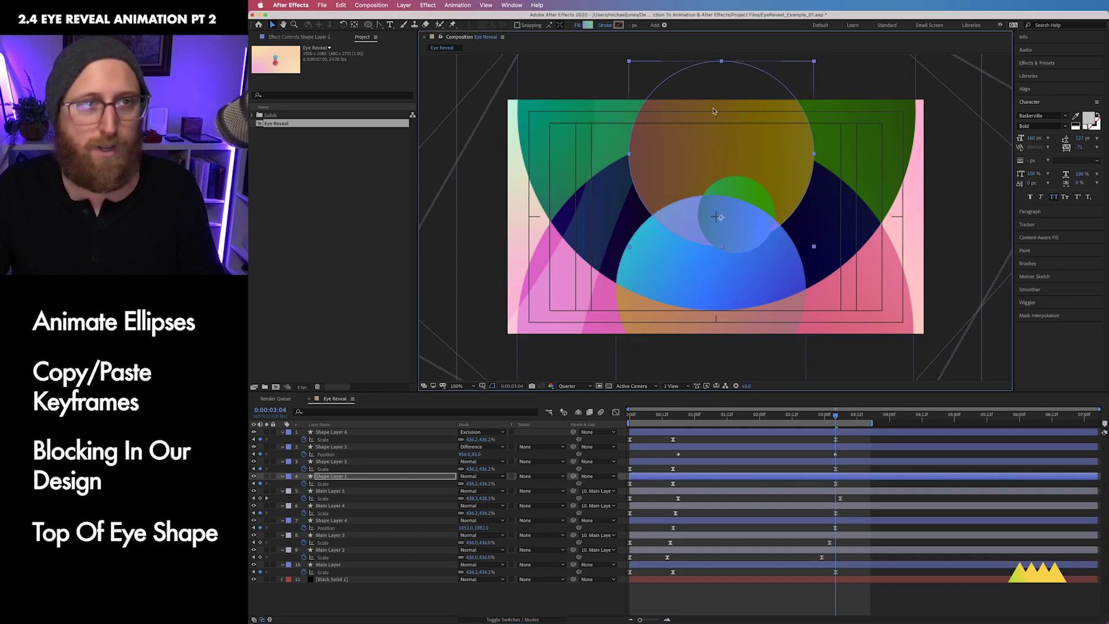
left_click(481, 476)
left_click(475, 472)
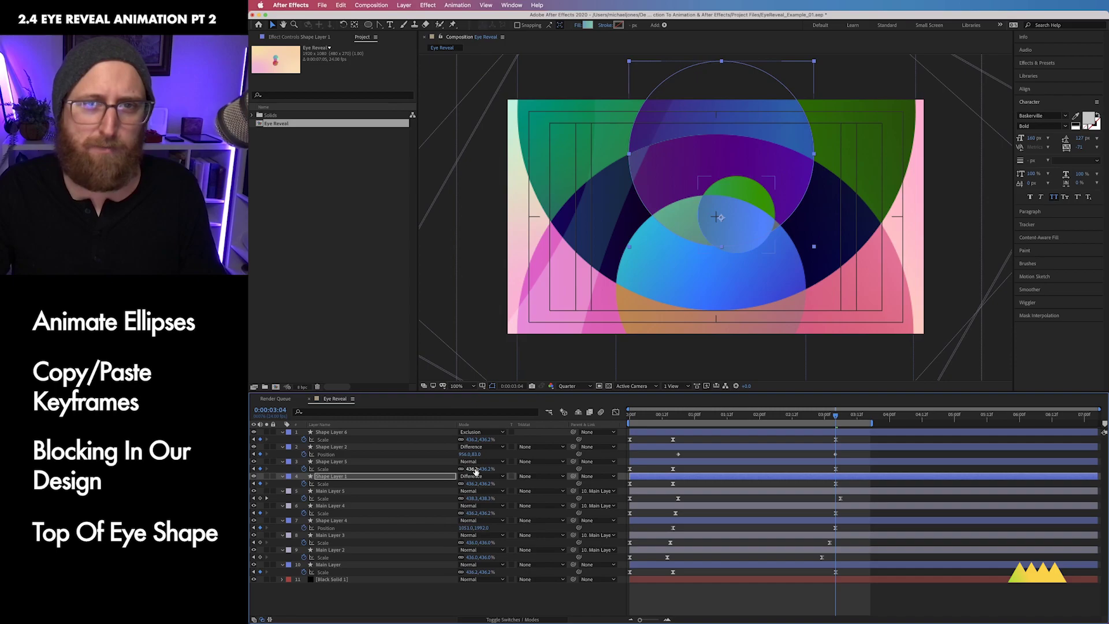
key("shift+minus")
key("shift+minus")
key("shift+minus")
key("shift+minus")
key("shift+minus")
key("shift+minus")
mouse_move(759, 133)
left_mouse_down()
mouse_move(744, 150)
mouse_move(752, 130)
left_mouse_up()
Recolour Shape Layer 1's gradient fill to run from red-orange FF2800 to bright yellow, and deselect the layer.
left_click(589, 25)
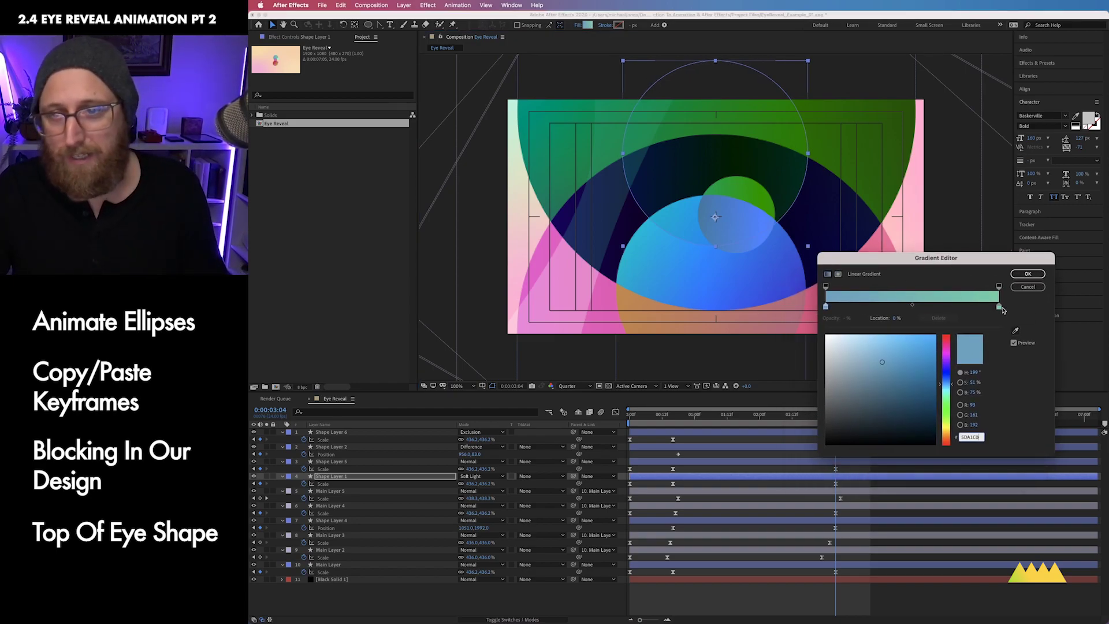
left_click(1000, 308)
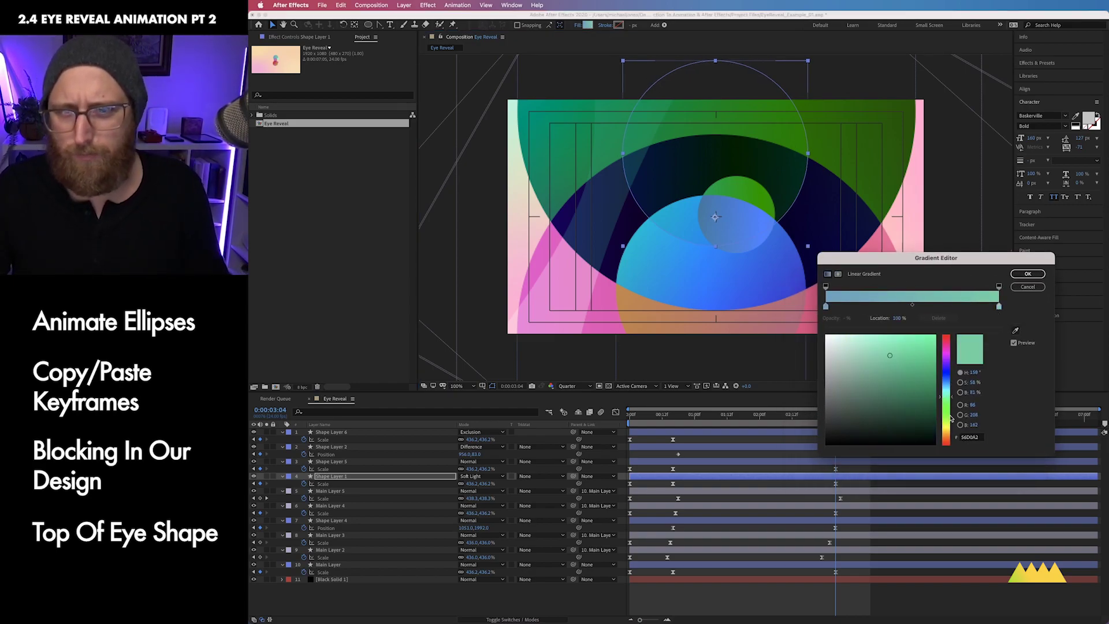
mouse_move(946, 427)
left_mouse_down()
mouse_move(946, 442)
mouse_move(946, 404)
mouse_move(945, 445)
mouse_move(946, 337)
mouse_move(946, 428)
left_mouse_up()
left_click(923, 334)
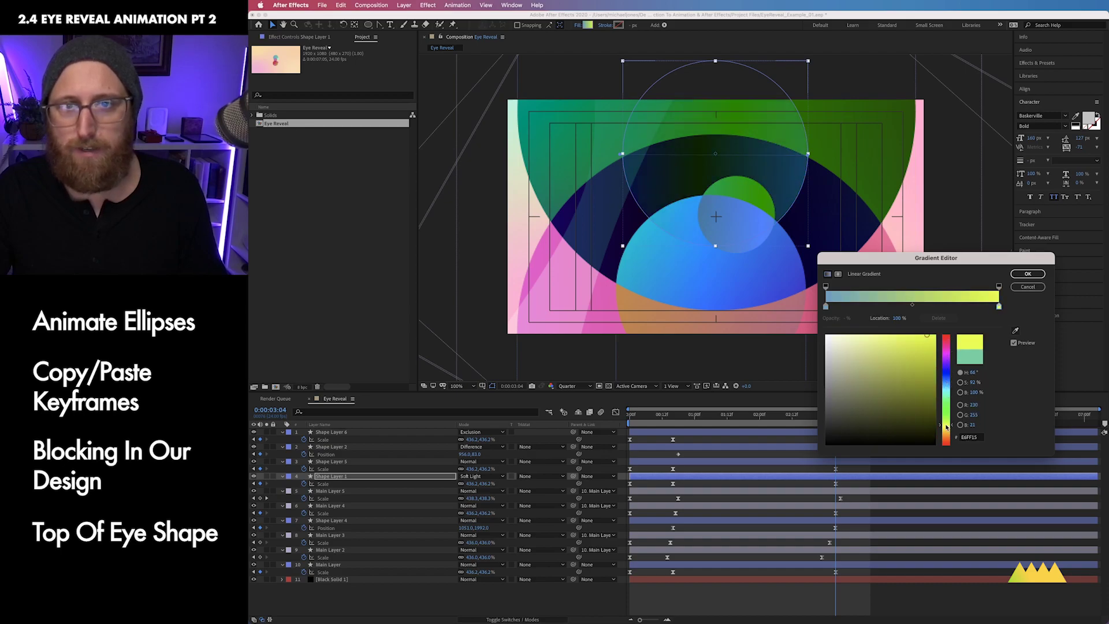
left_click(825, 307)
left_click_drag(946, 391, 946, 442)
left_click(935, 336)
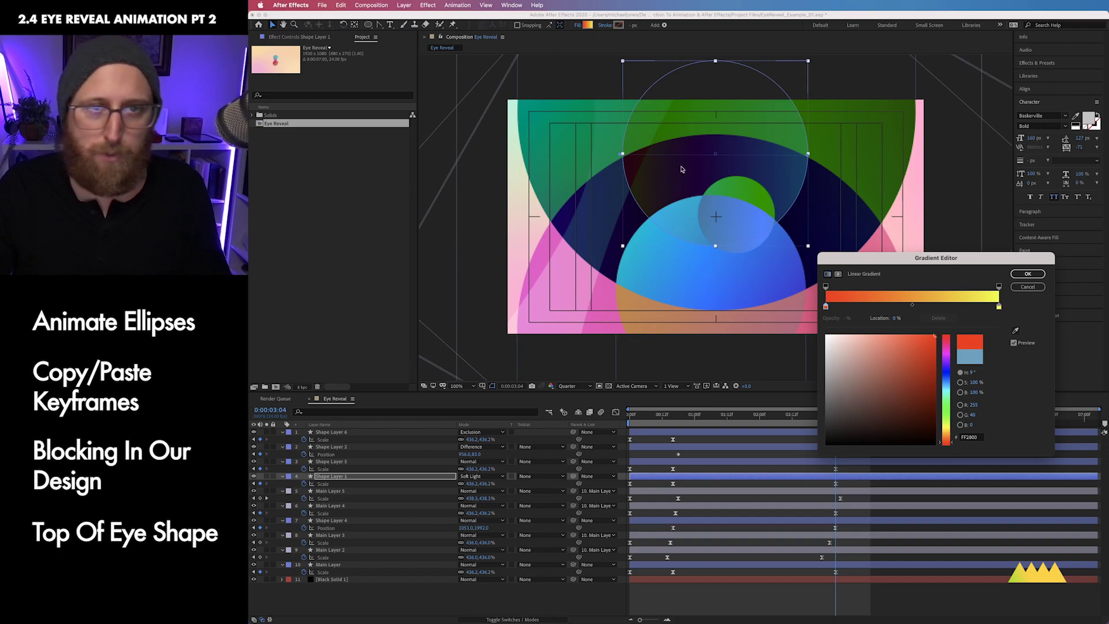
left_click(1021, 274)
left_click(516, 600)
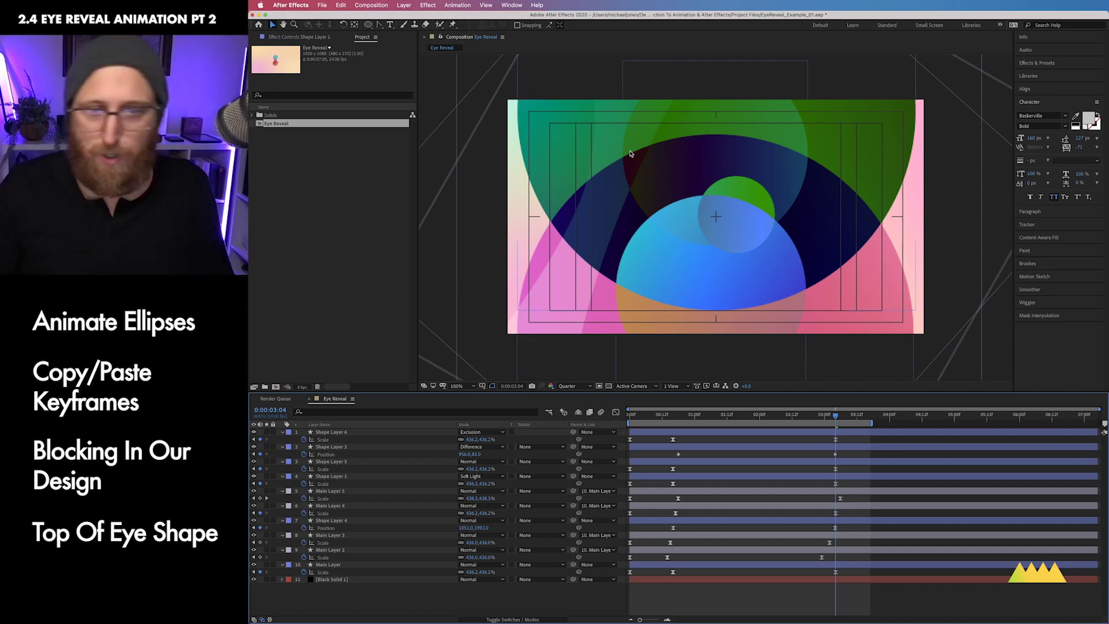
Change the end colour of Shape Layer 2's gradient fill to blue 003DFF.
left_click(398, 450)
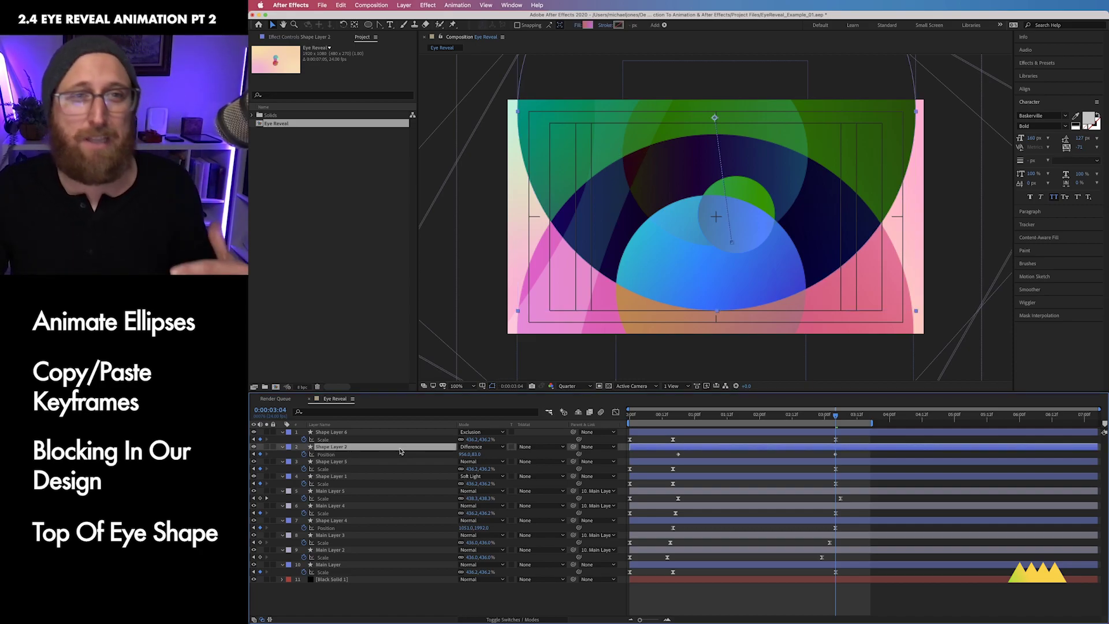
left_click(588, 25)
left_click(998, 307)
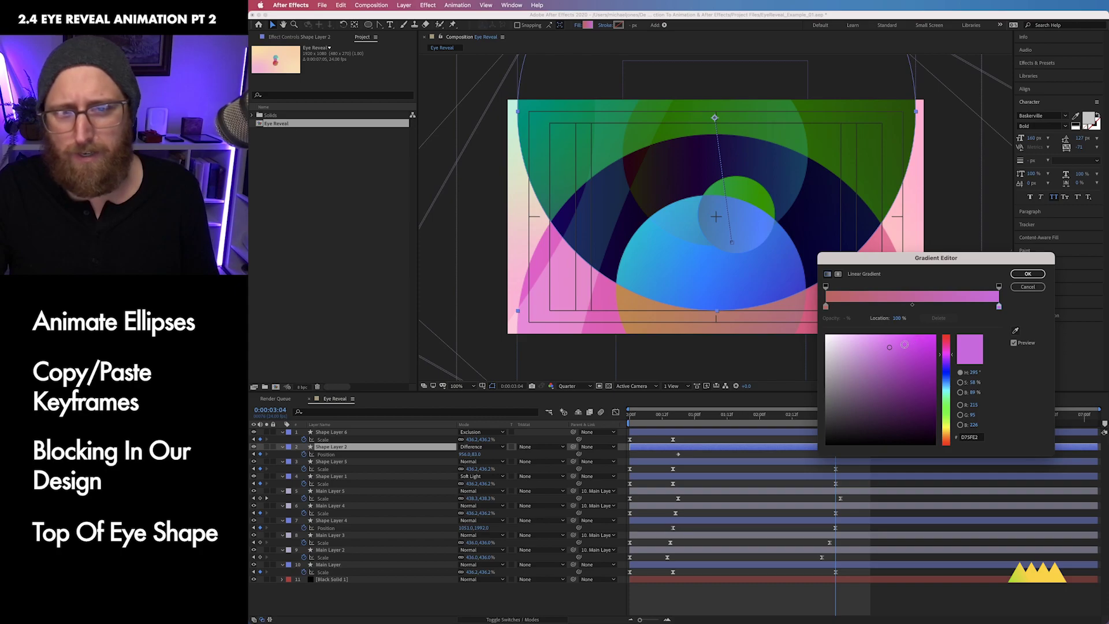
left_click_drag(906, 344, 948, 375)
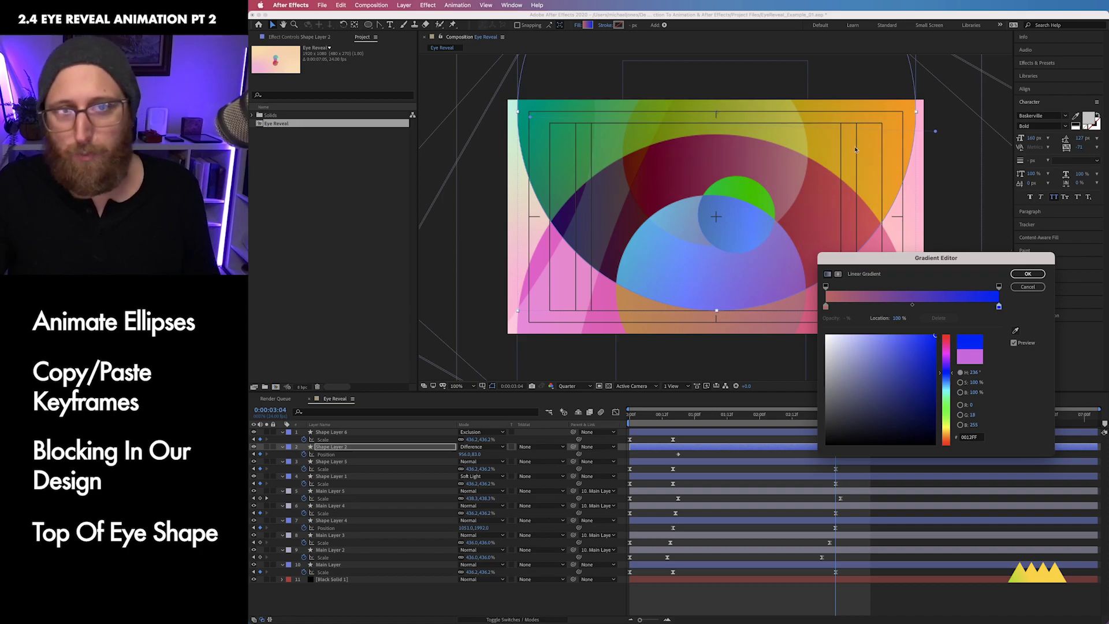
left_click(1000, 308)
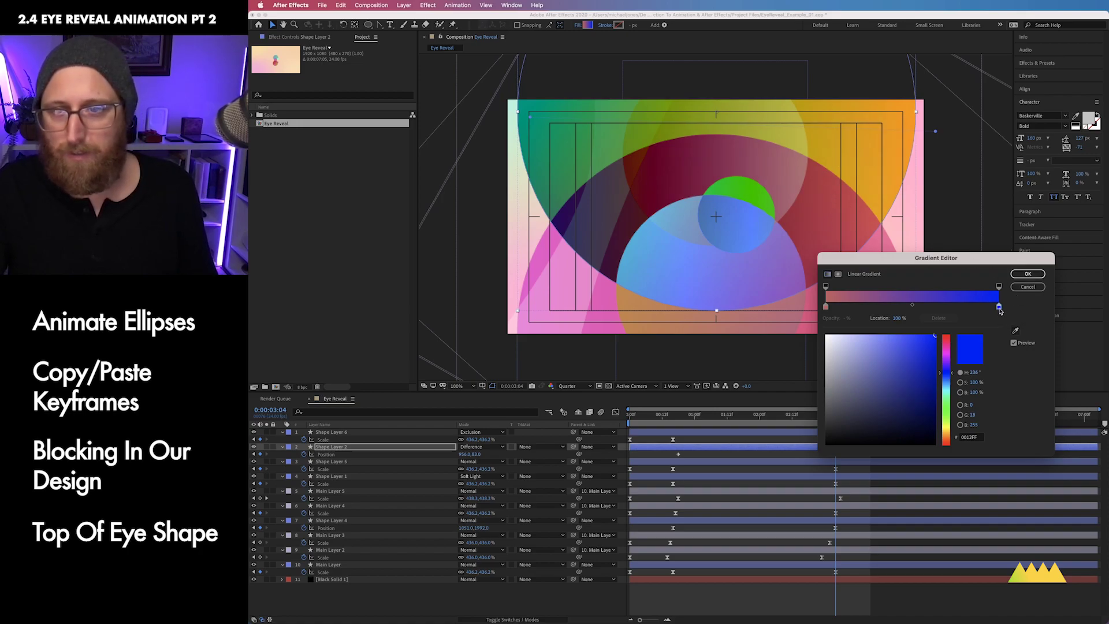
left_click(947, 391)
left_click_drag(948, 392, 947, 378)
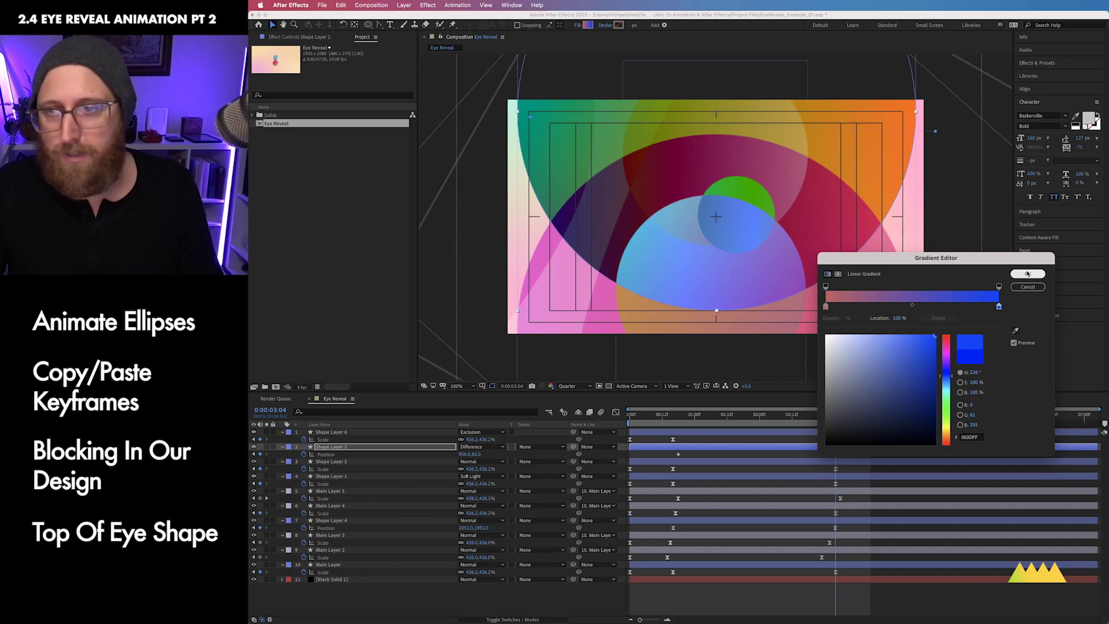
left_click(1027, 274)
Set Shape Layer 5 to Hard Light and recolour its gradient fill from blue 2400FA to light blue 96E7EF.
left_click(426, 462)
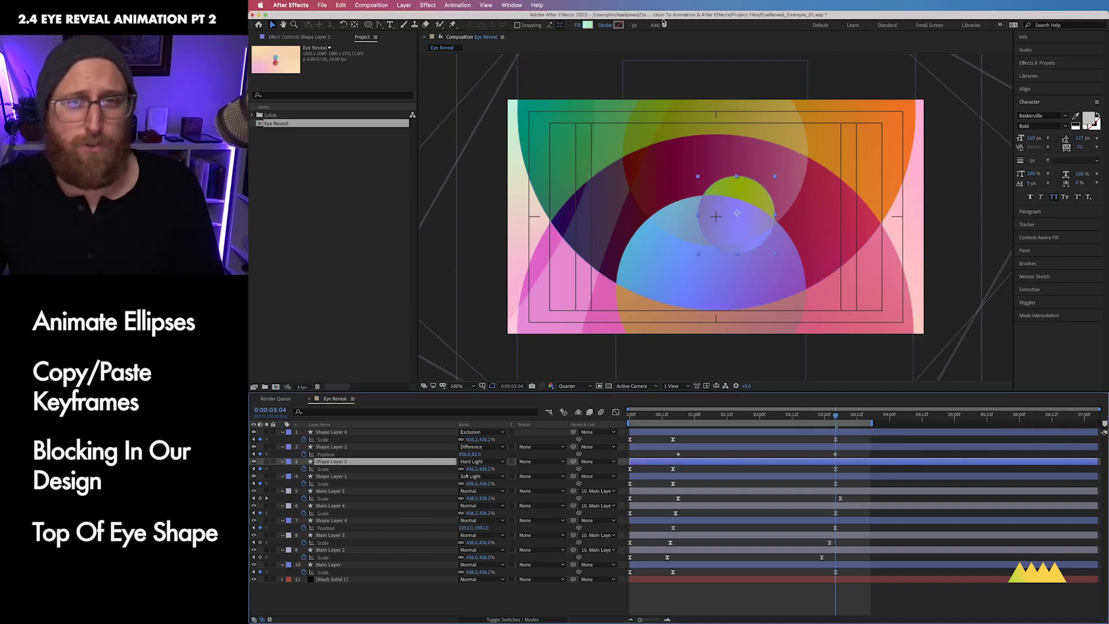
left_click(587, 25)
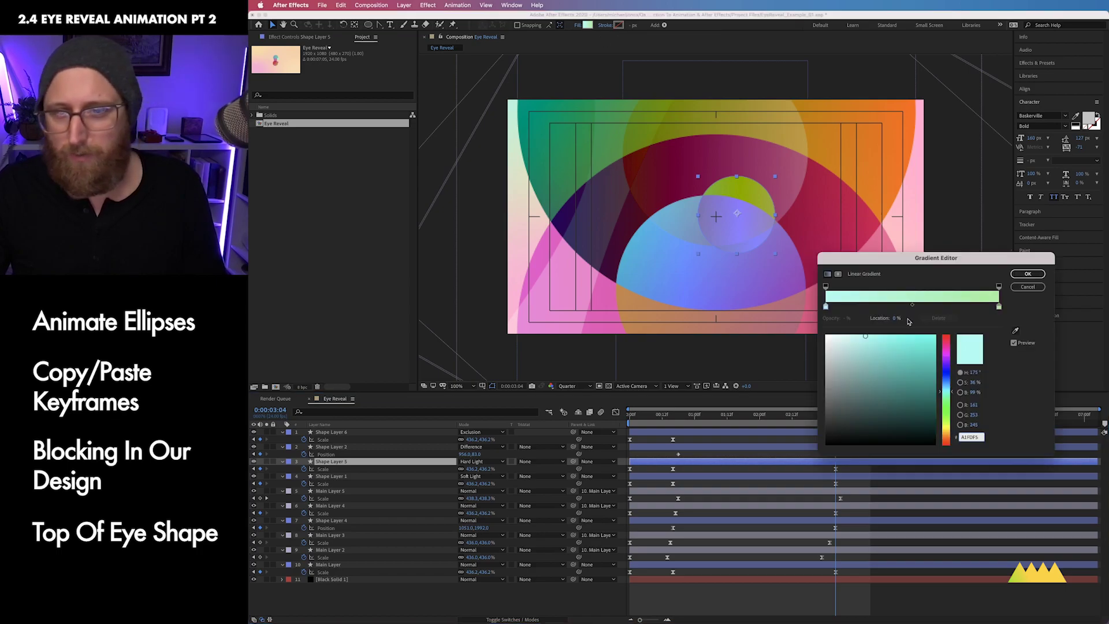
left_click_drag(906, 338, 931, 335)
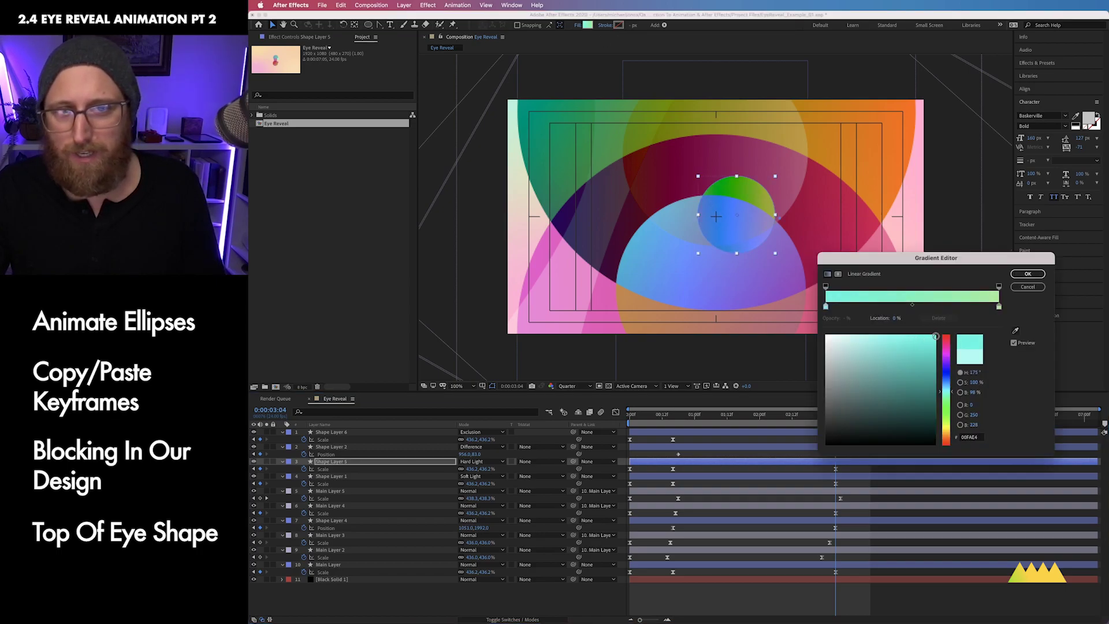
left_click_drag(945, 394, 947, 368)
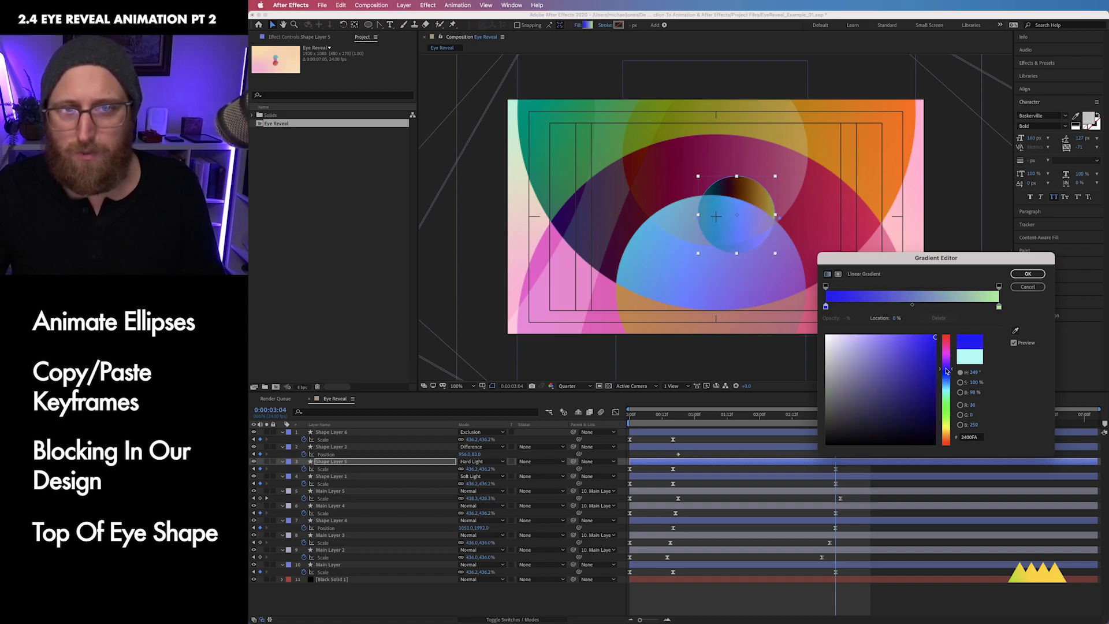
left_click(998, 308)
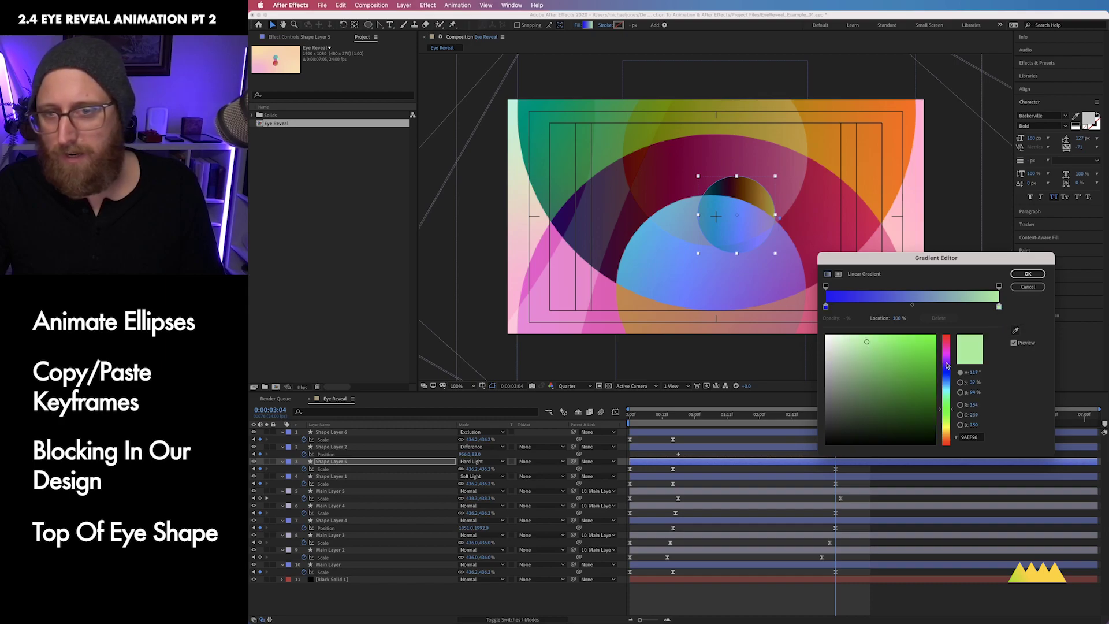
left_click_drag(946, 356, 947, 388)
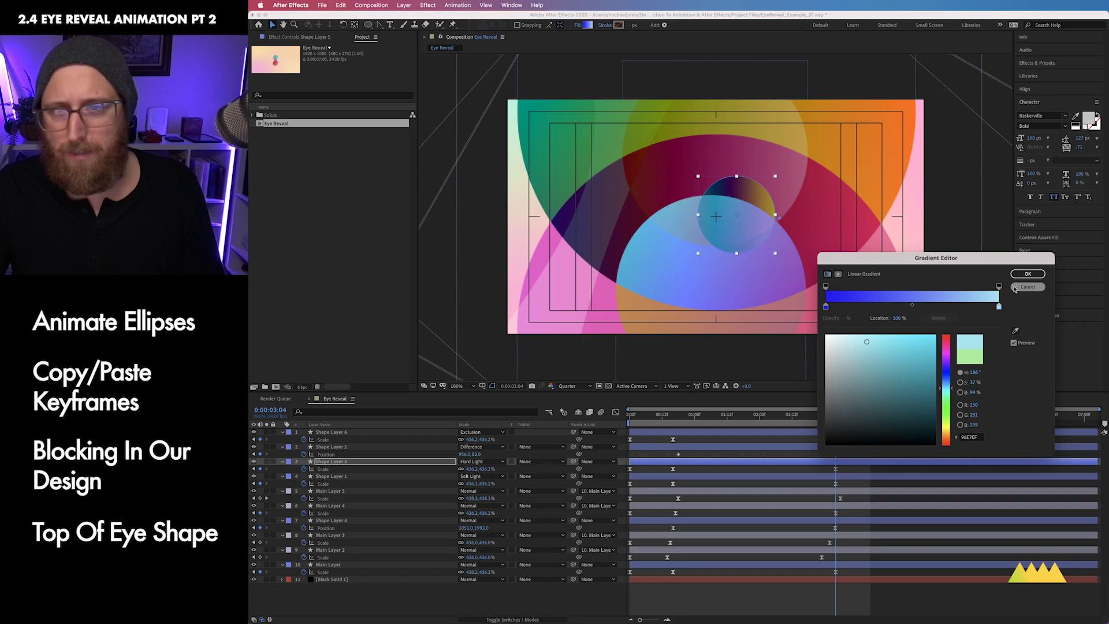
left_click(1027, 273)
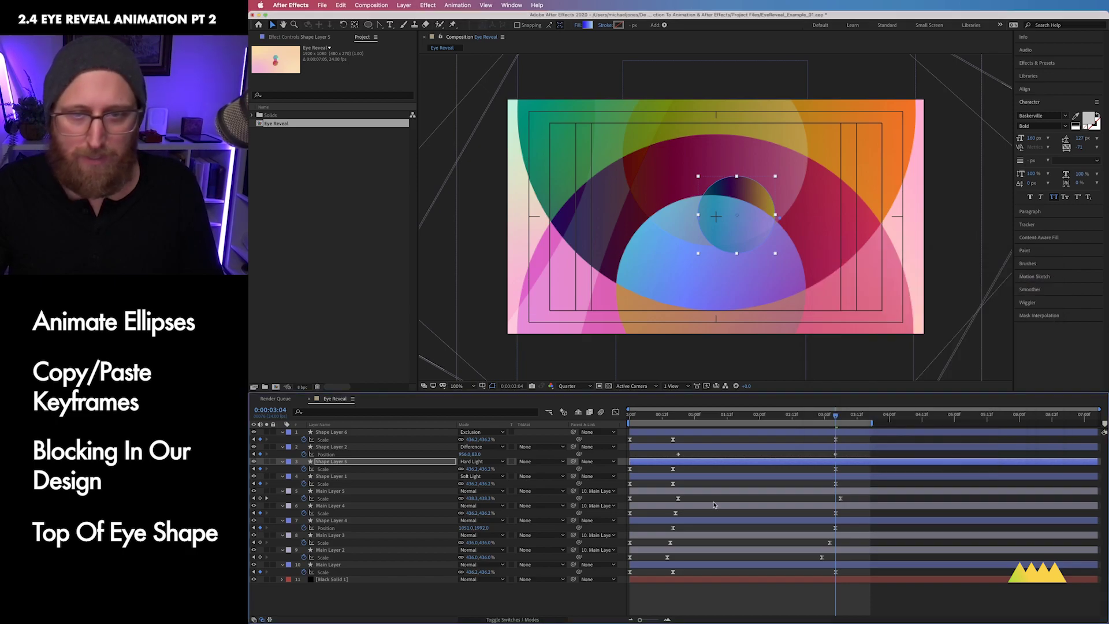
Deselect all layers and preview the eye reveal animation from the first frame.
left_click(583, 602)
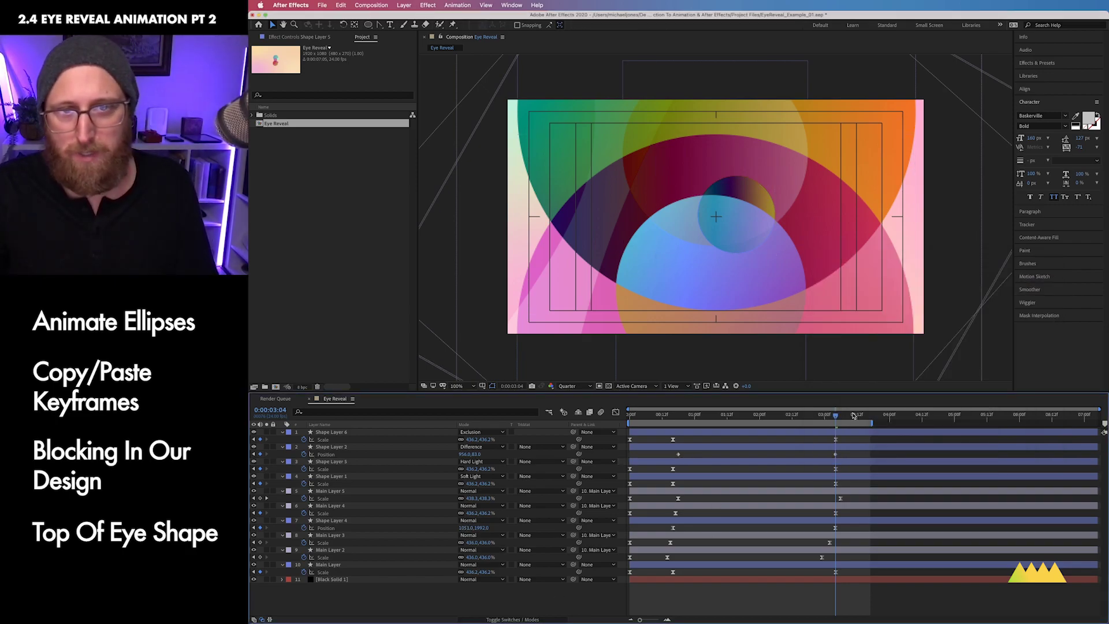
left_click_drag(835, 420, 624, 413)
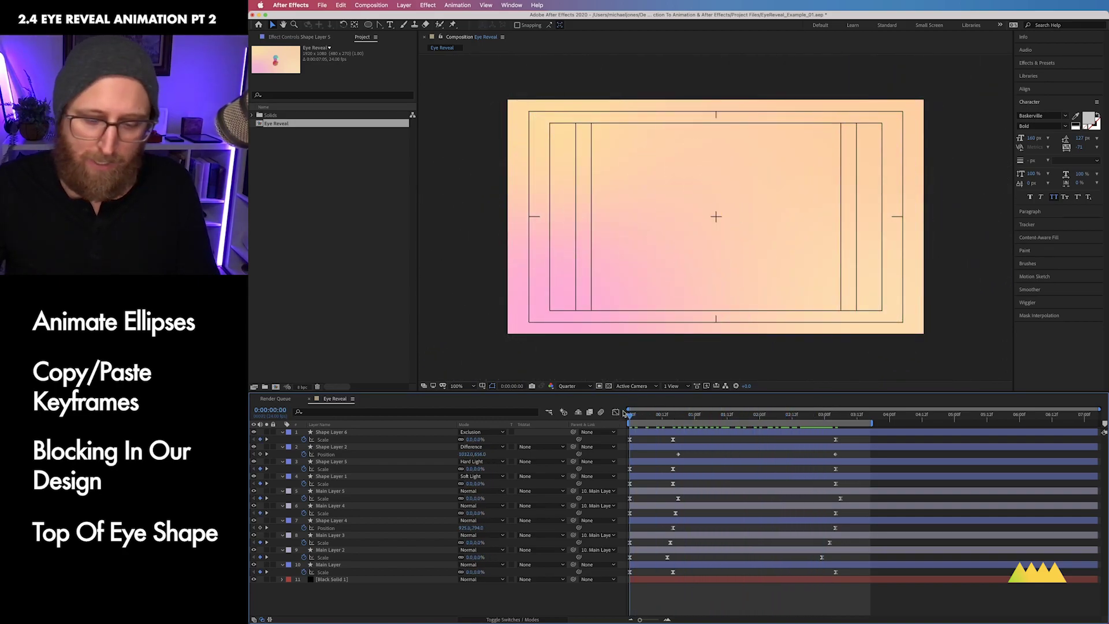
key("ctrl+0")
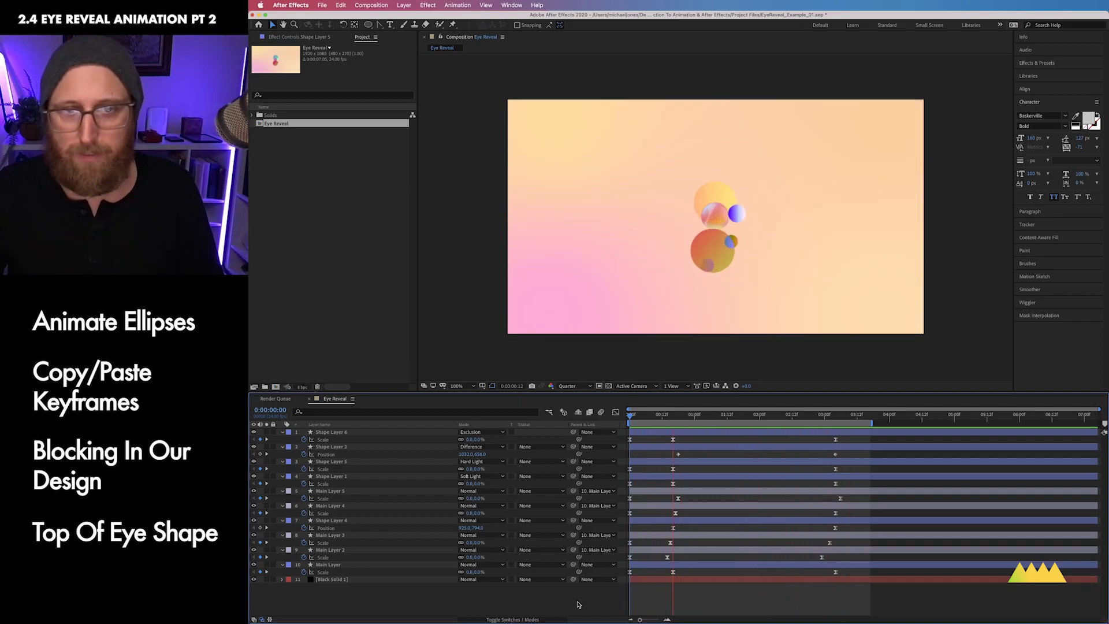
Stop the preview, deselect all layers and scrub through the eye reveal up to about 3 seconds.
key("space")
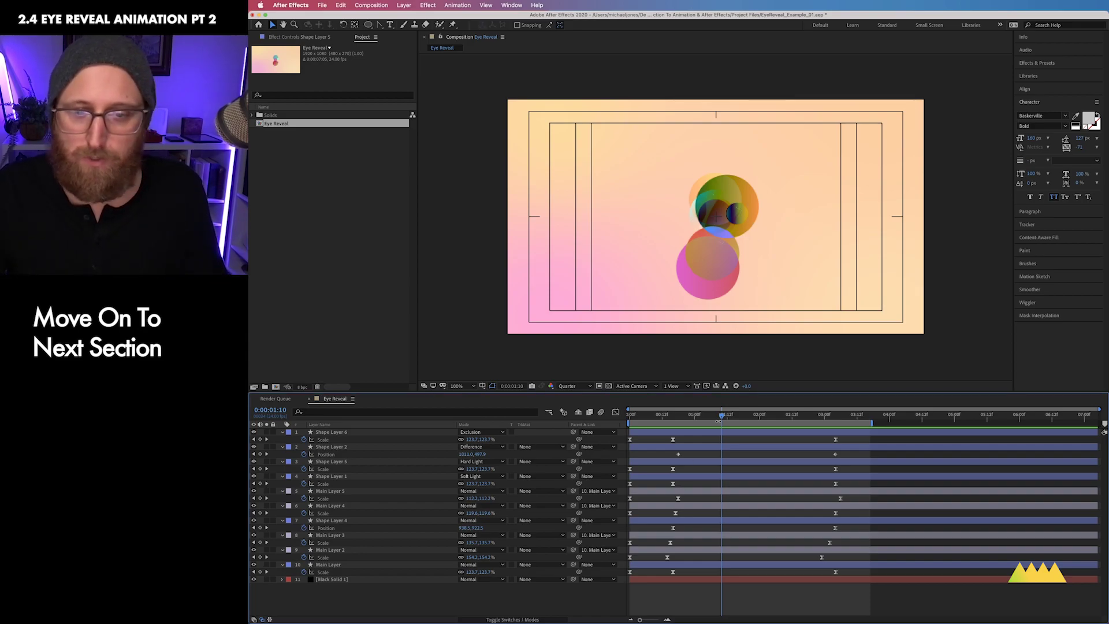
left_click_drag(723, 418, 621, 428)
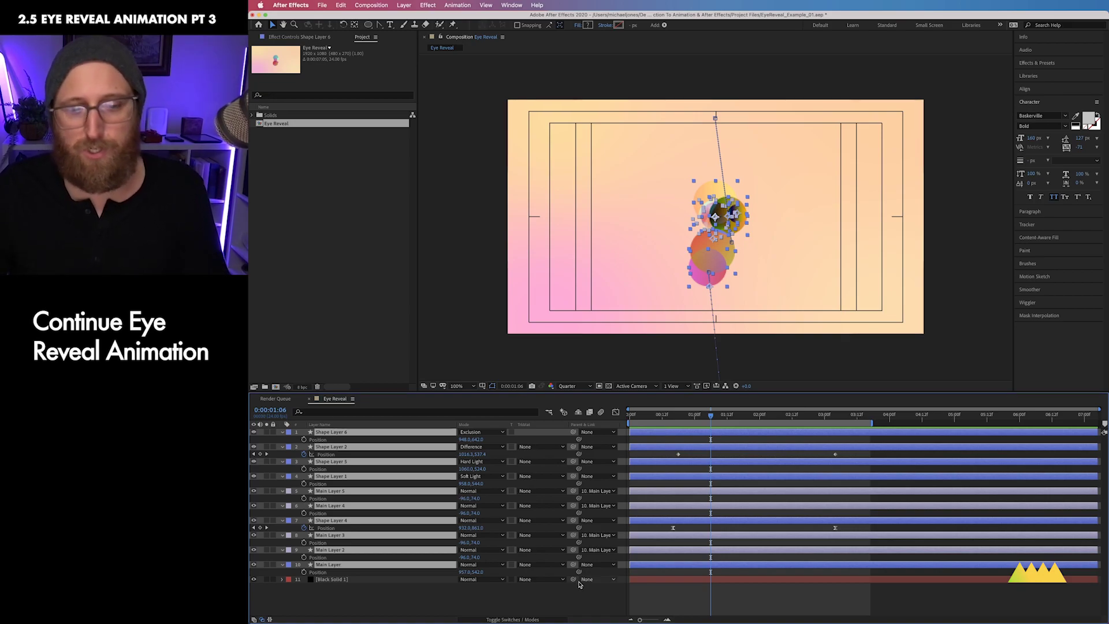
left_click(607, 574)
mouse_move(701, 417)
left_mouse_down()
mouse_move(630, 428)
mouse_move(833, 438)
left_mouse_up()
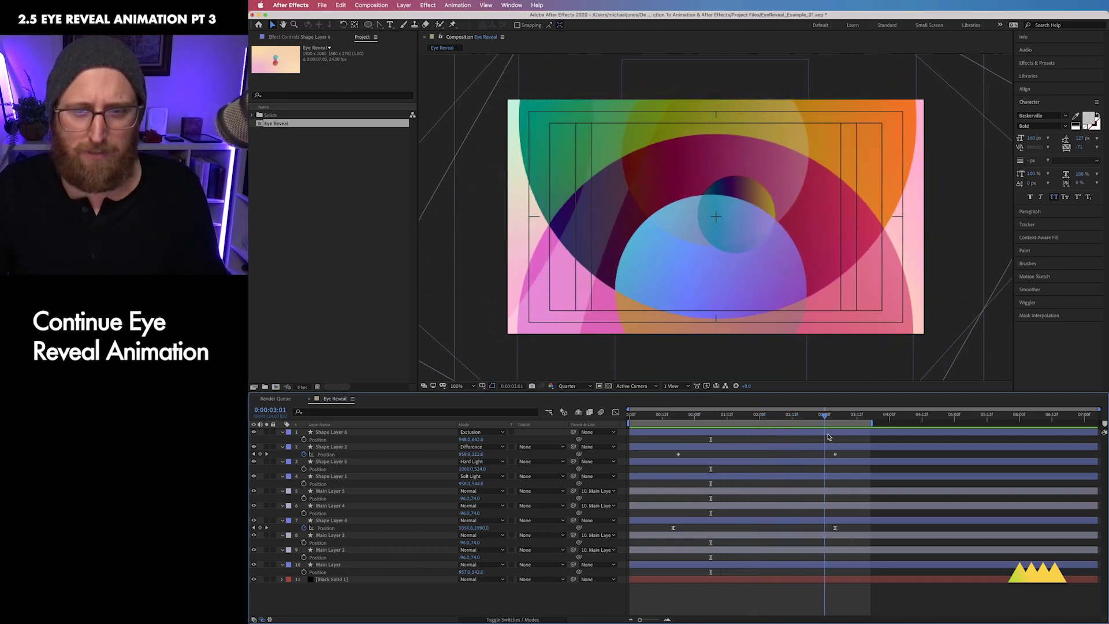
Apply Easy Ease to Shape Layer 2's position keyframes.
left_click(678, 455)
right_click(678, 455)
mouse_move(710, 567)
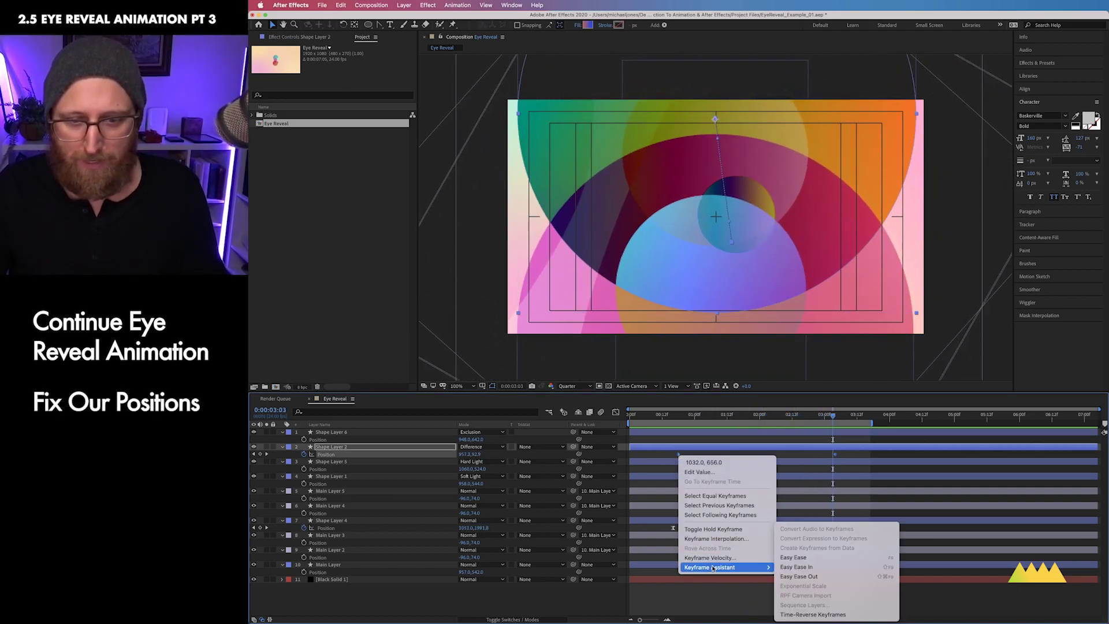
left_click(794, 560)
Shape Shape Layer 2's position speed graph into a steep central peak, and spread its two position keyframes further apart in time.
key("shift+F3")
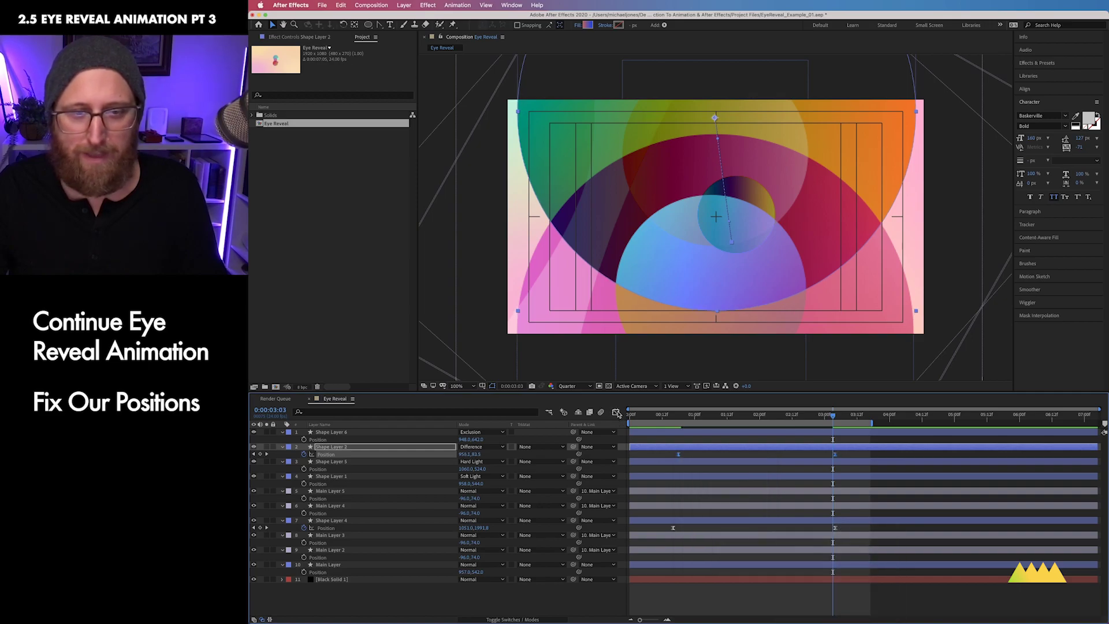
left_click(776, 613)
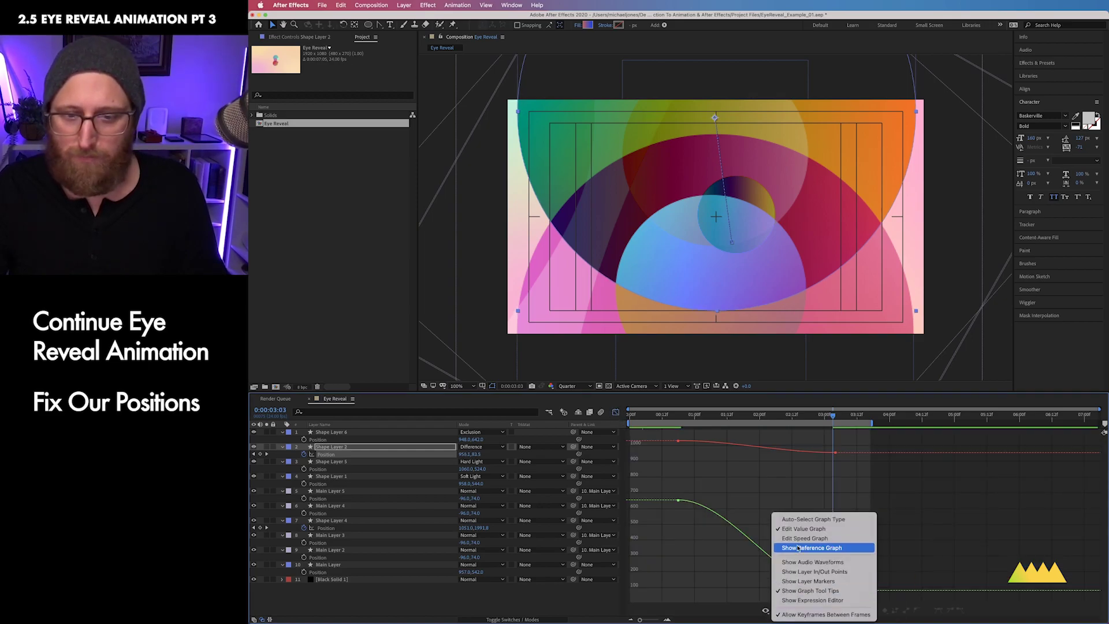
left_click(791, 542)
left_click_drag(698, 608, 734, 587)
left_click_drag(809, 586, 740, 587)
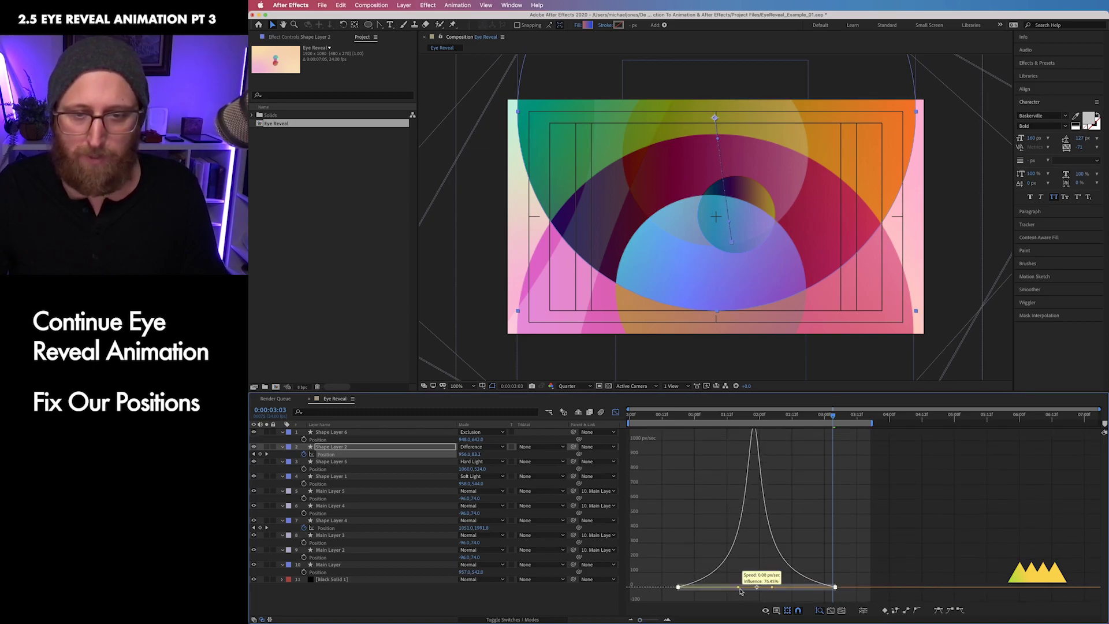
left_click(616, 413)
left_click_drag(830, 417, 791, 424)
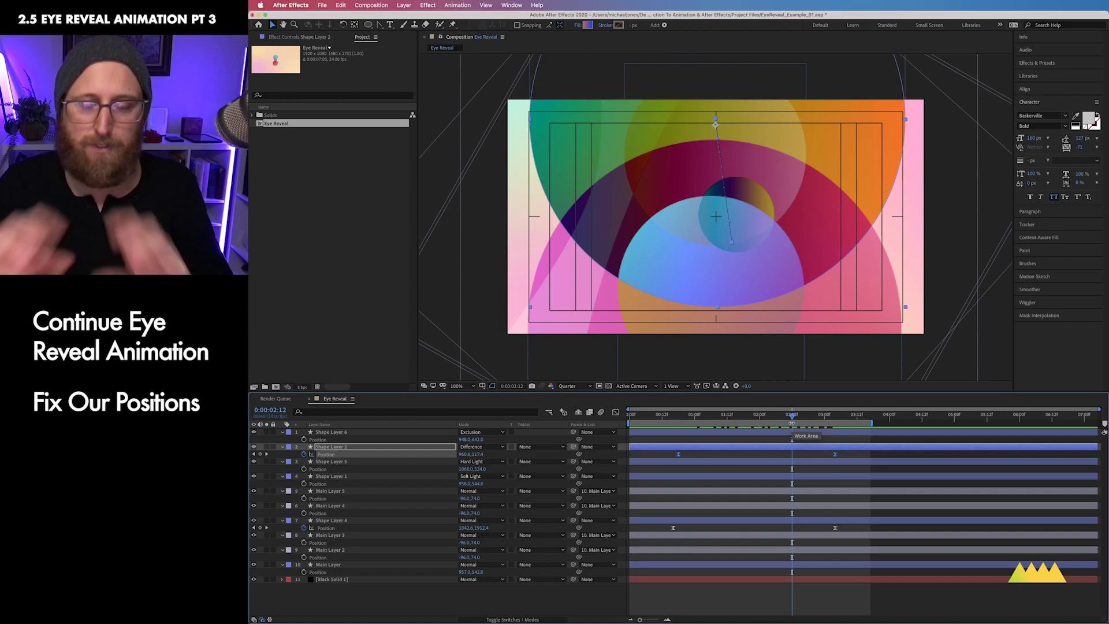
left_click_drag(835, 454, 854, 454)
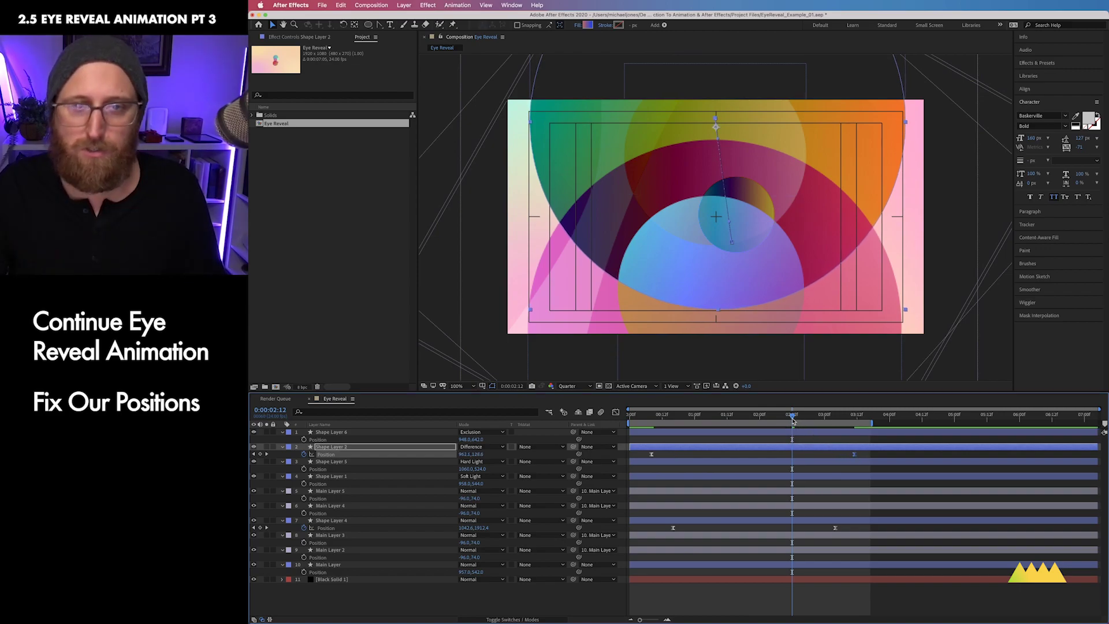
At 0:00:03:04, scale Shape Layer 6 down to 235%.
left_click_drag(794, 421, 835, 417)
left_click(406, 435)
mouse_move(713, 262)
left_mouse_down()
mouse_move(708, 248)
mouse_move(699, 253)
left_mouse_up()
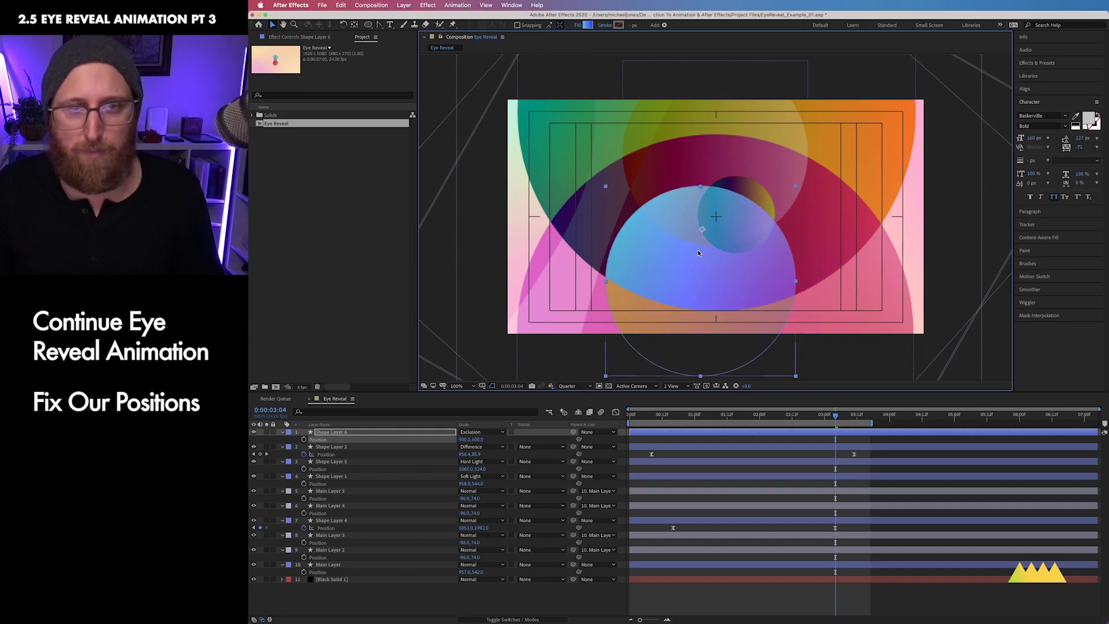
key("super+z")
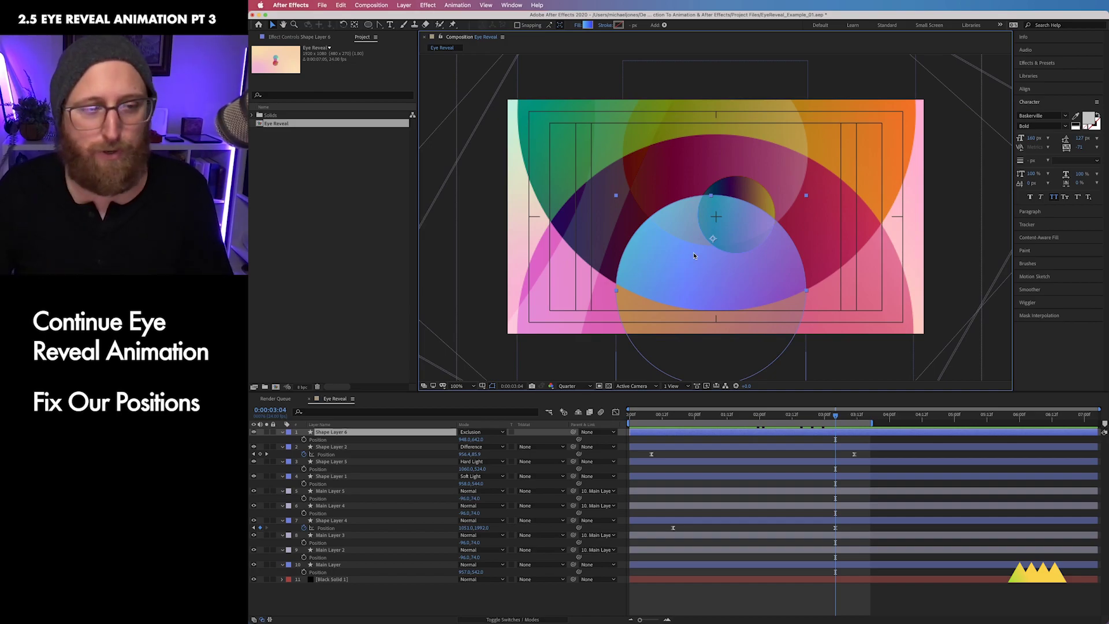
key("s")
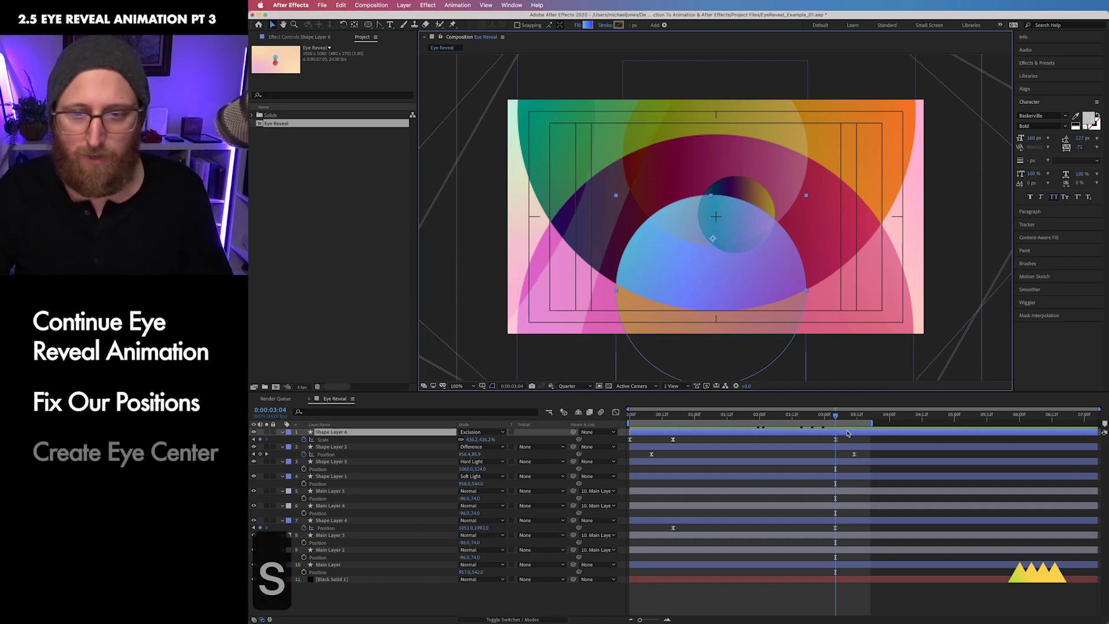
left_click_drag(470, 439, 358, 441)
key("Return")
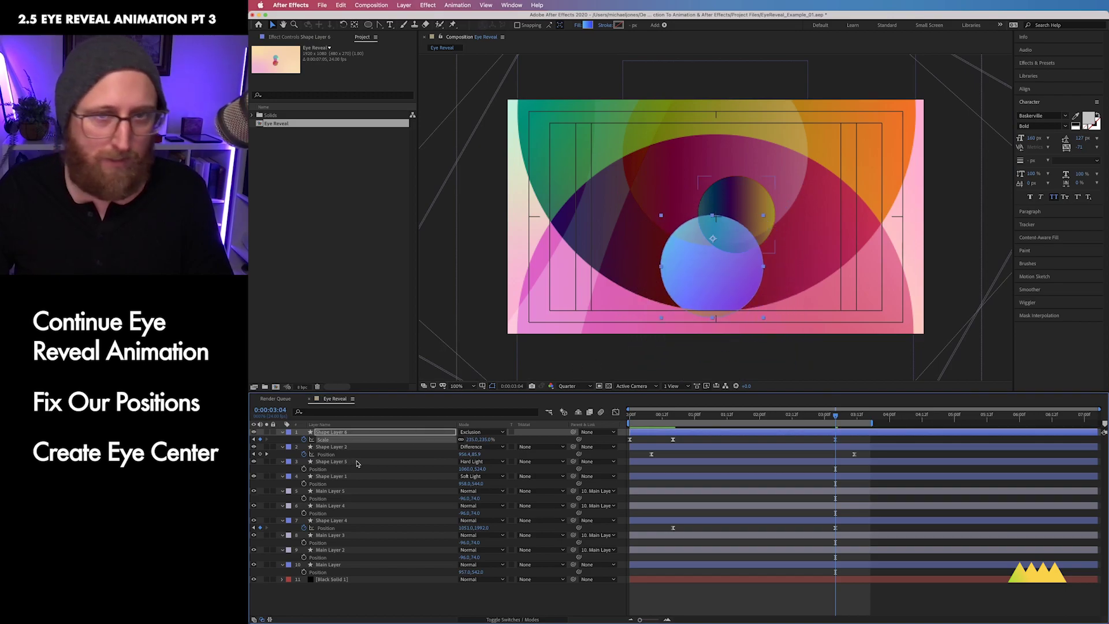
Animate Shape Layer 6's position from its second scale keyframe to the eye's centre at 0:00:03:04, and reduce its scale there to 161.5%.
key("p")
left_click(305, 440)
key("shift+s")
left_click_drag(835, 440, 673, 440)
left_click(736, 281)
left_click_drag(735, 279, 739, 237)
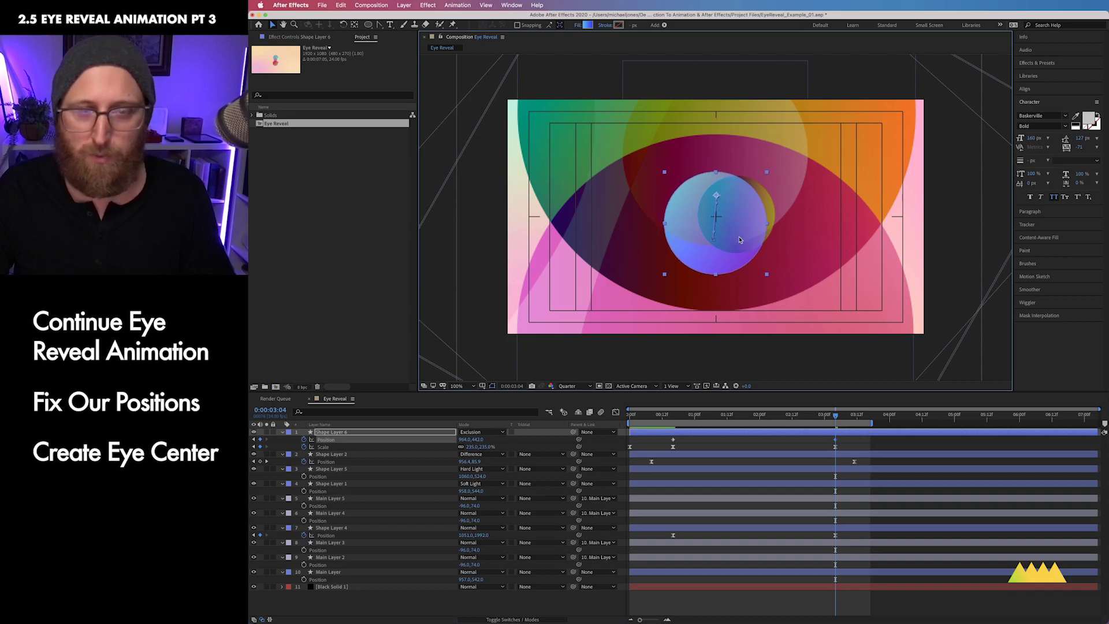
left_click_drag(767, 173, 737, 221)
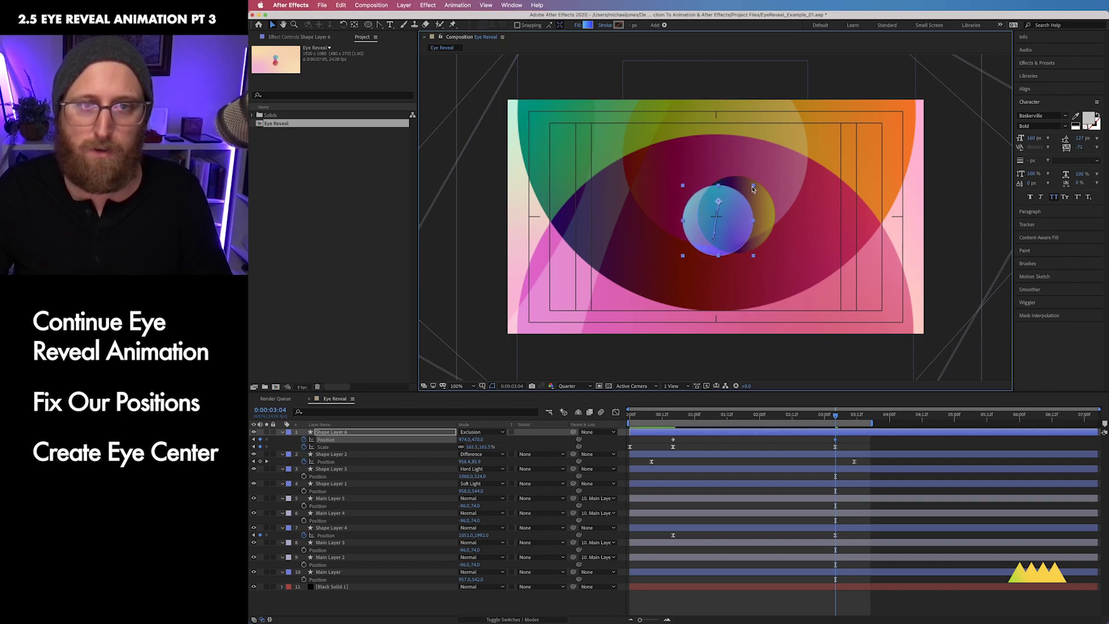
Keyframe Shape Layer 5's position early in the animation and centre it behind the blue circle at 0:00:03:04, at about 976, 550.
left_click(328, 470)
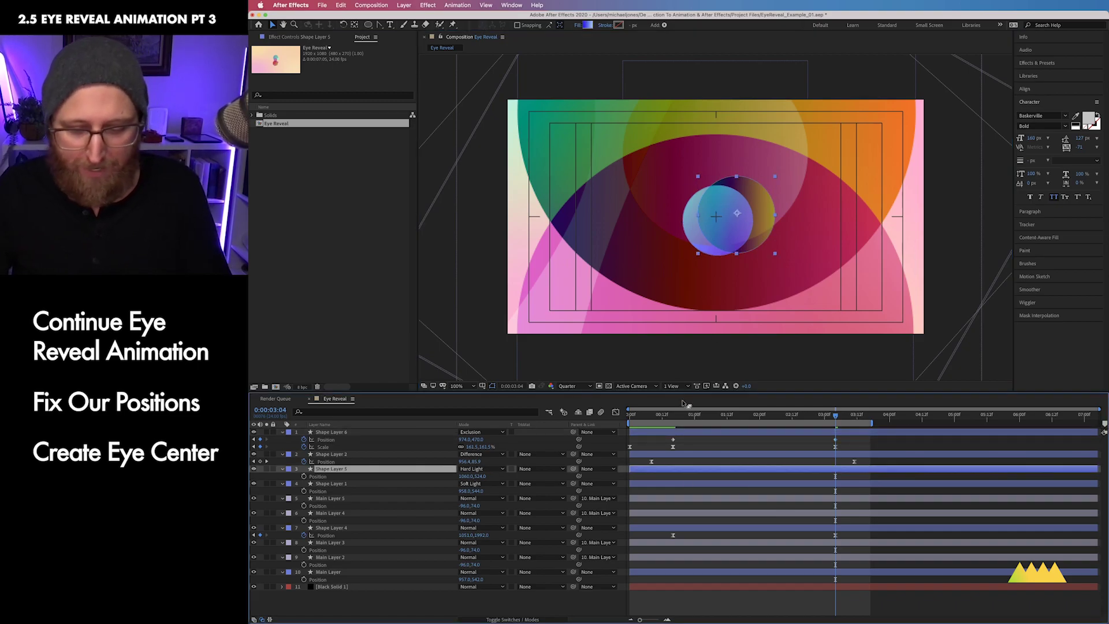
key("p")
key("alt+shift+p")
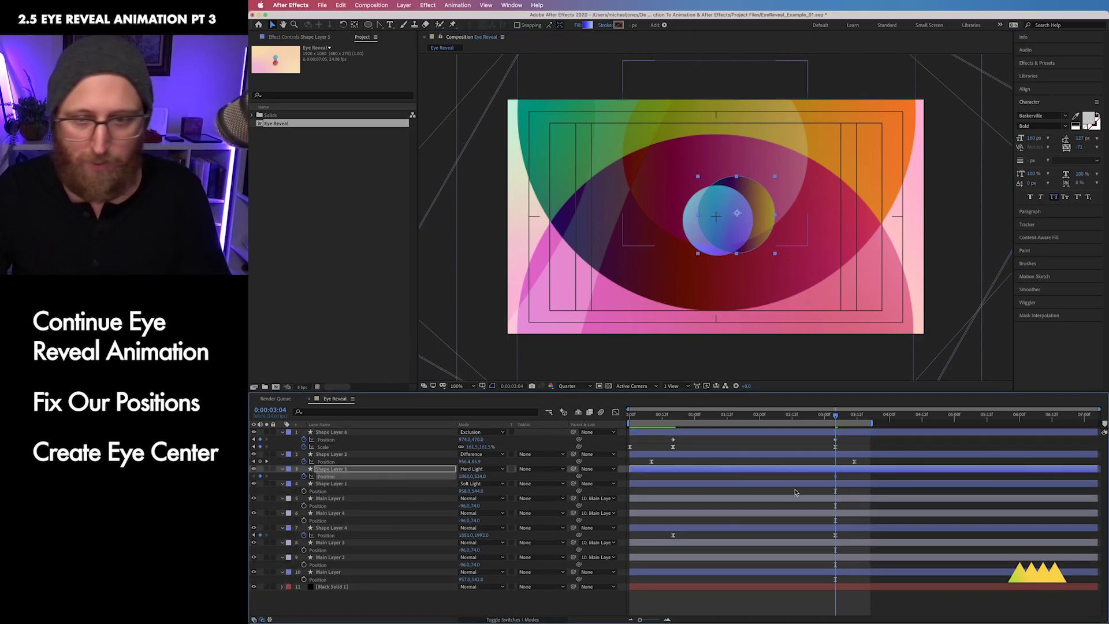
mouse_move(678, 486)
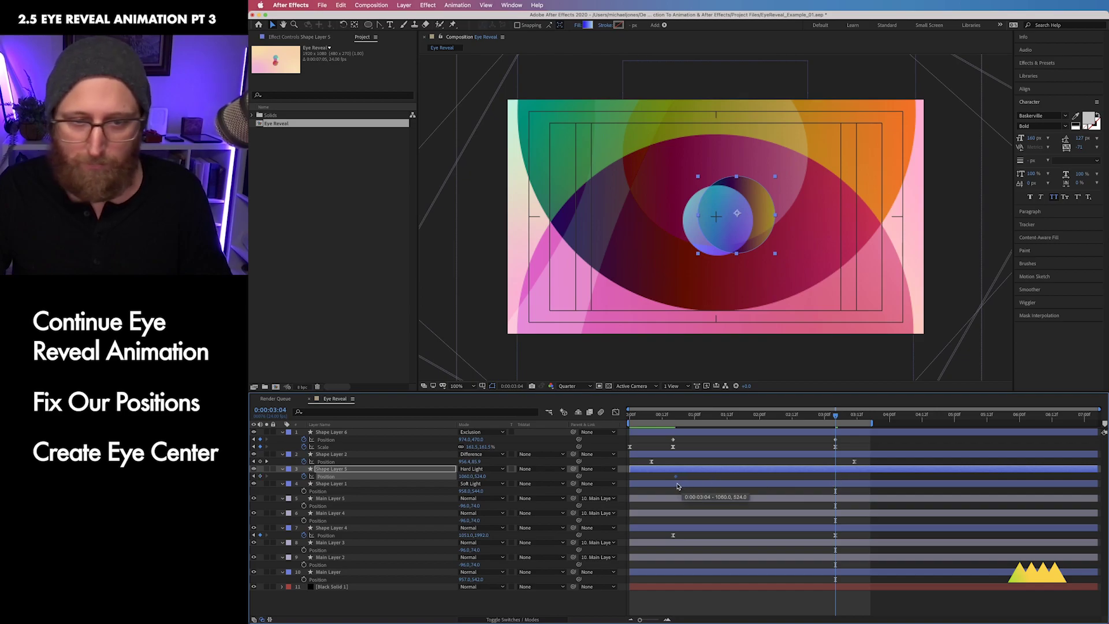
mouse_move(769, 224)
left_mouse_down()
mouse_move(740, 227)
mouse_move(749, 229)
left_mouse_up()
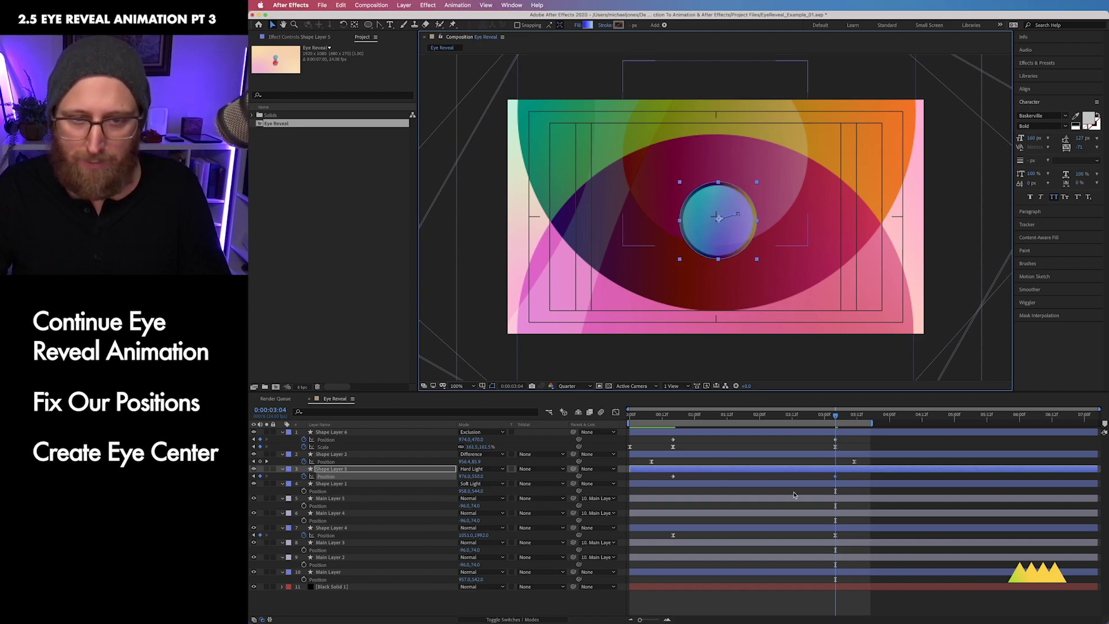
key("super+Down")
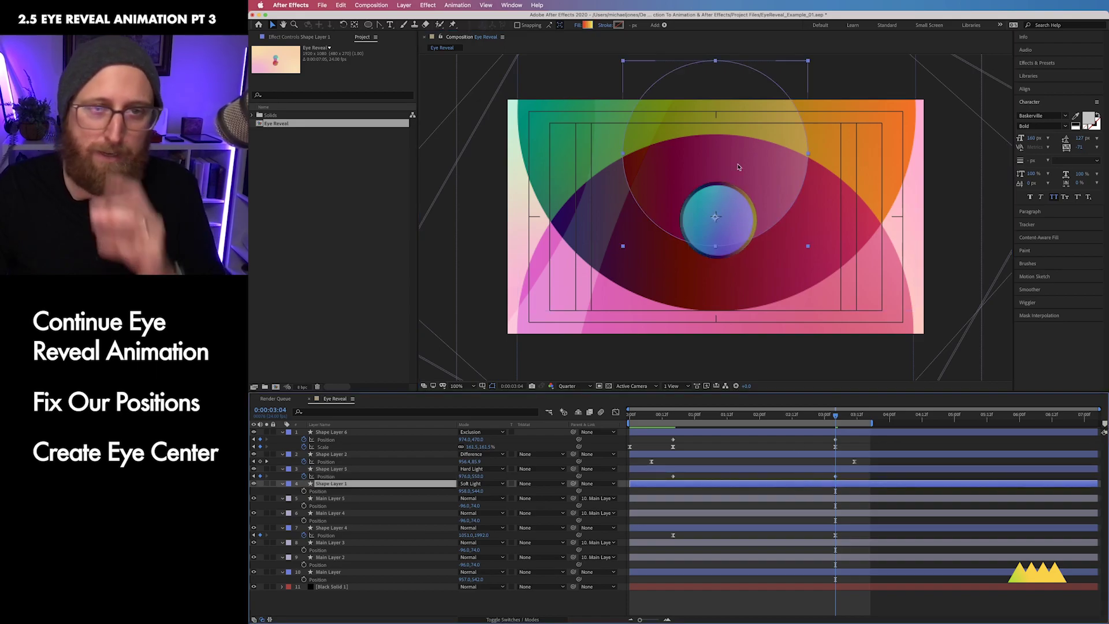
left_click_drag(778, 157, 782, 231)
key("Return")
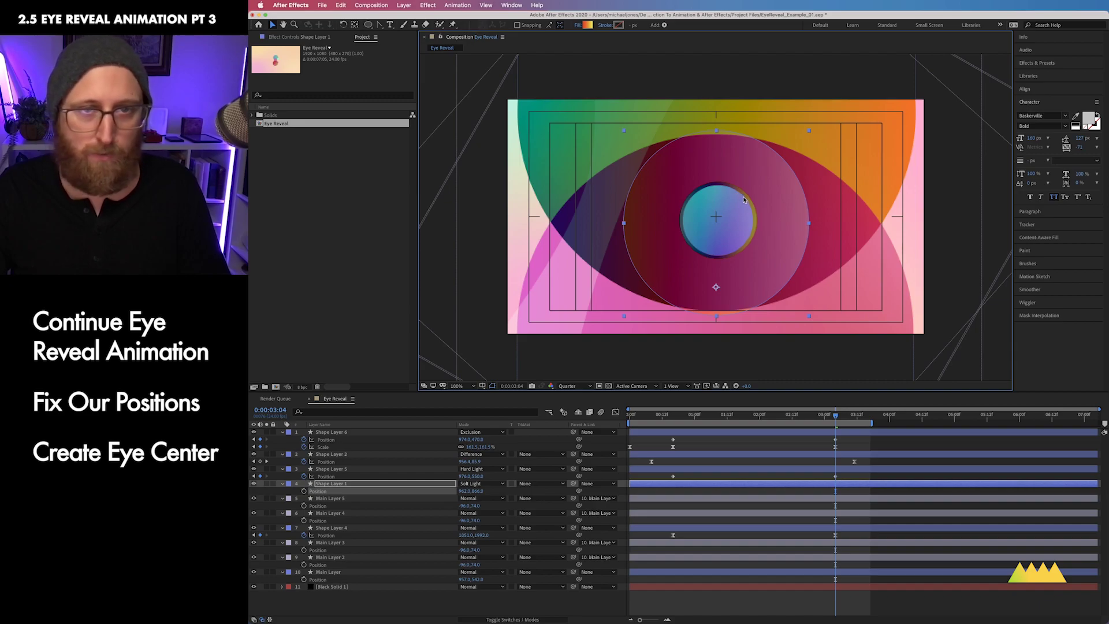
key("super+z")
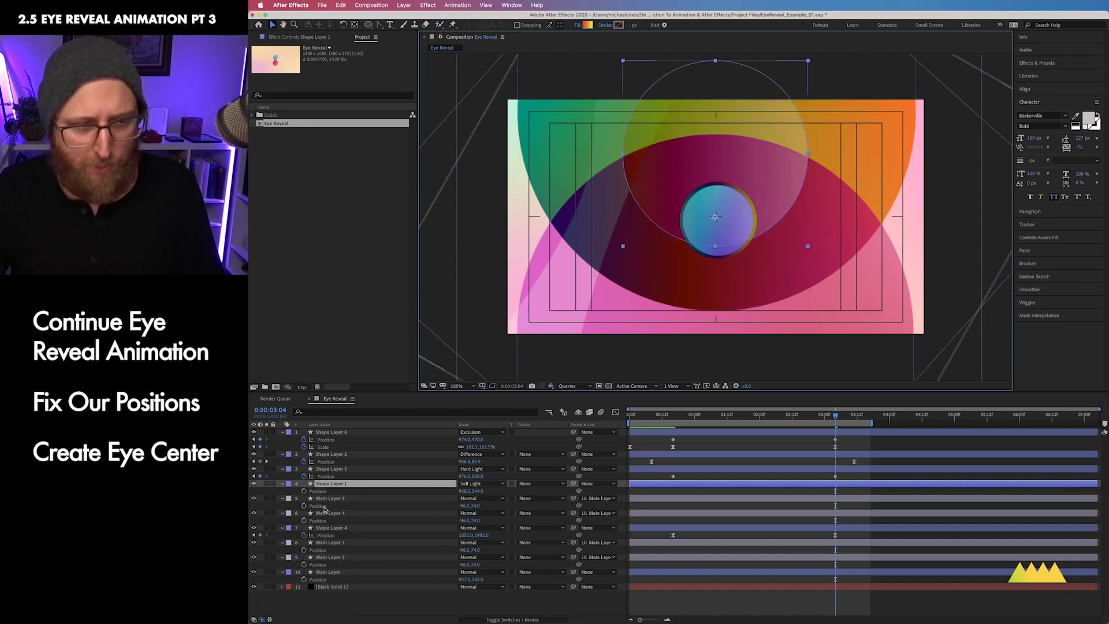
Animate Shape Layer 1's position from its second scale keyframe down to surround the pupil at 0:00:03:04, and scale it there to 390%.
left_click(304, 491)
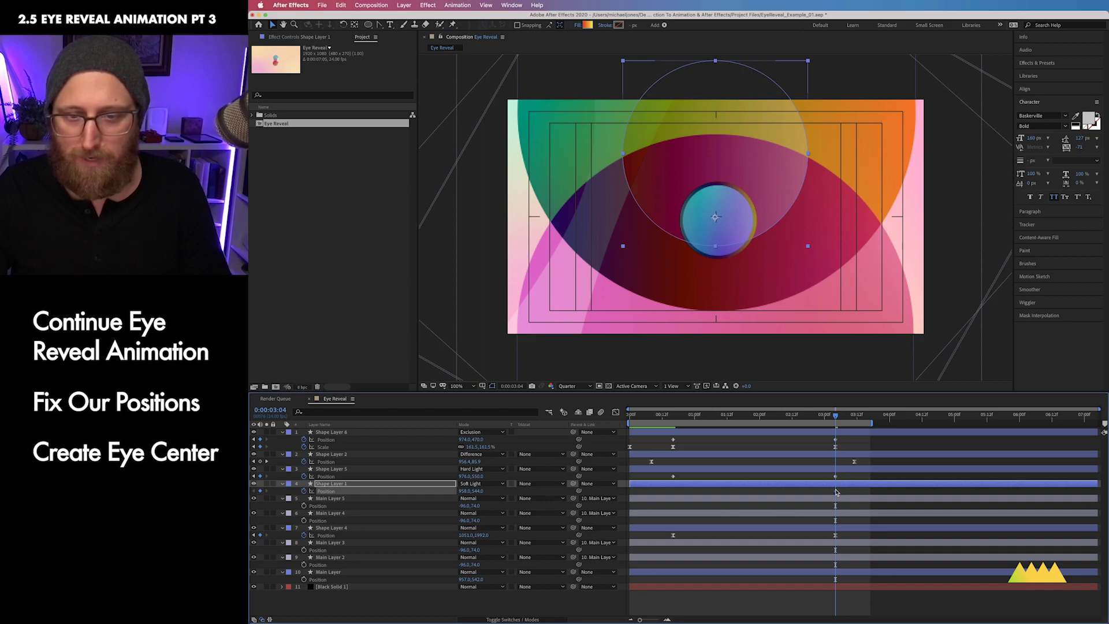
left_click_drag(710, 497, 673, 497)
left_click_drag(752, 176, 753, 223)
key("s")
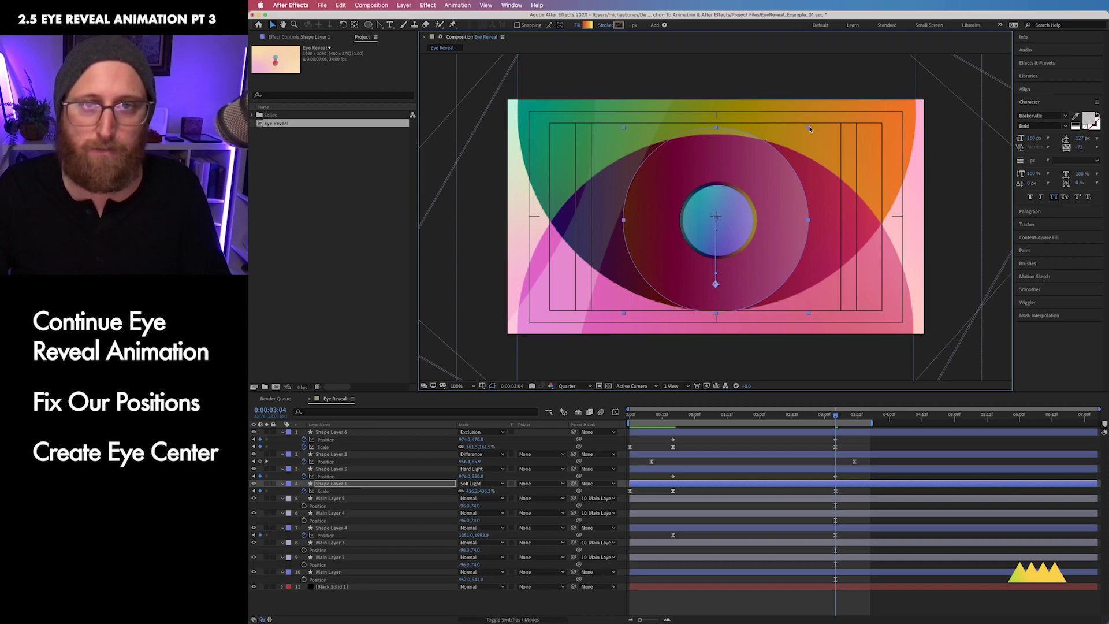
left_click_drag(809, 130, 802, 139)
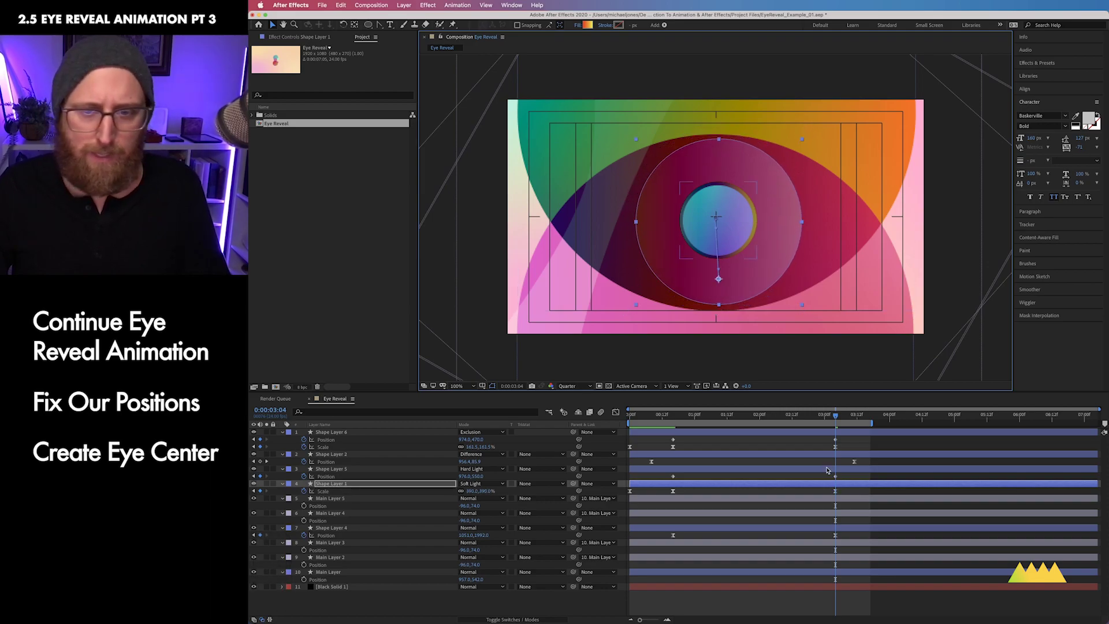
Check Shape Layer 2's contribution by toggling its visibility, and change the start colour of its gradient fill to bright green 32FF27.
left_click(826, 474)
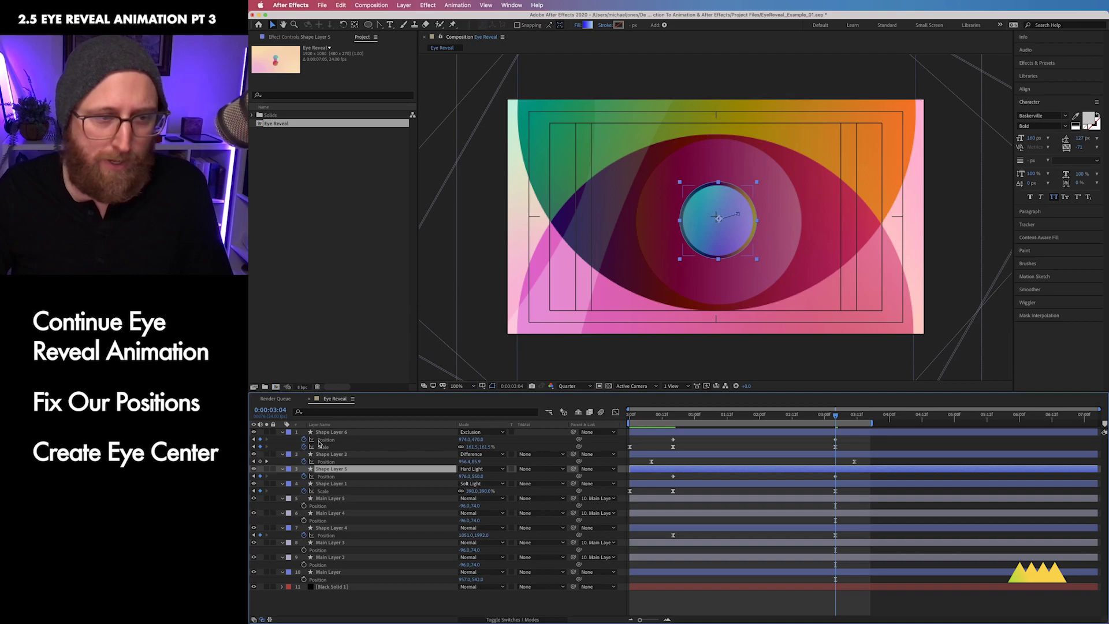
left_click(373, 455)
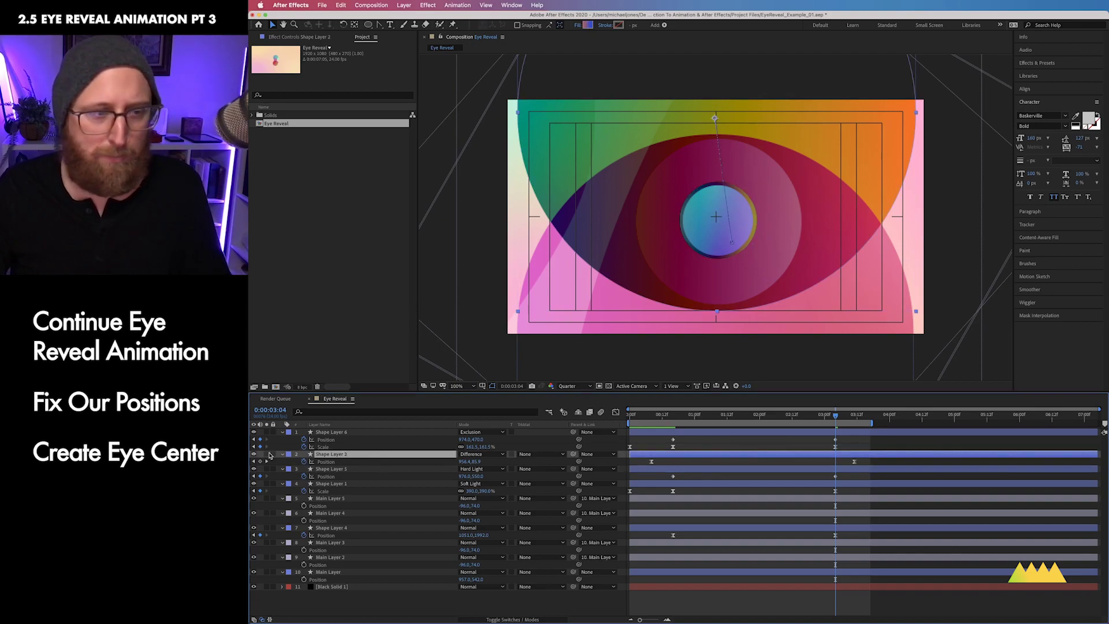
left_click(254, 455)
left_click(254, 455)
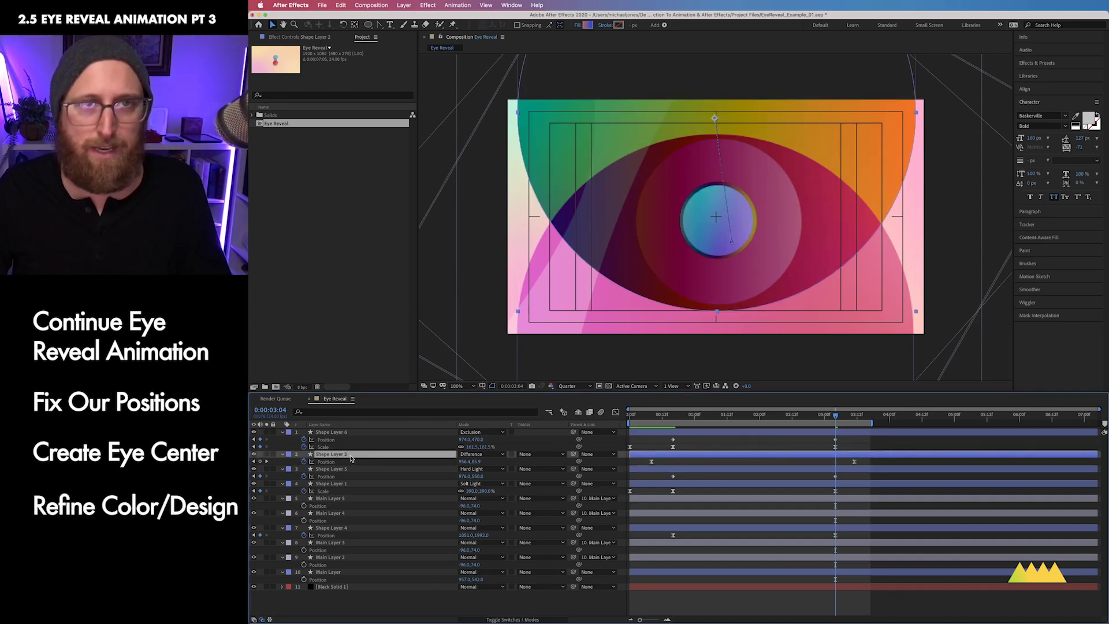
left_click(589, 26)
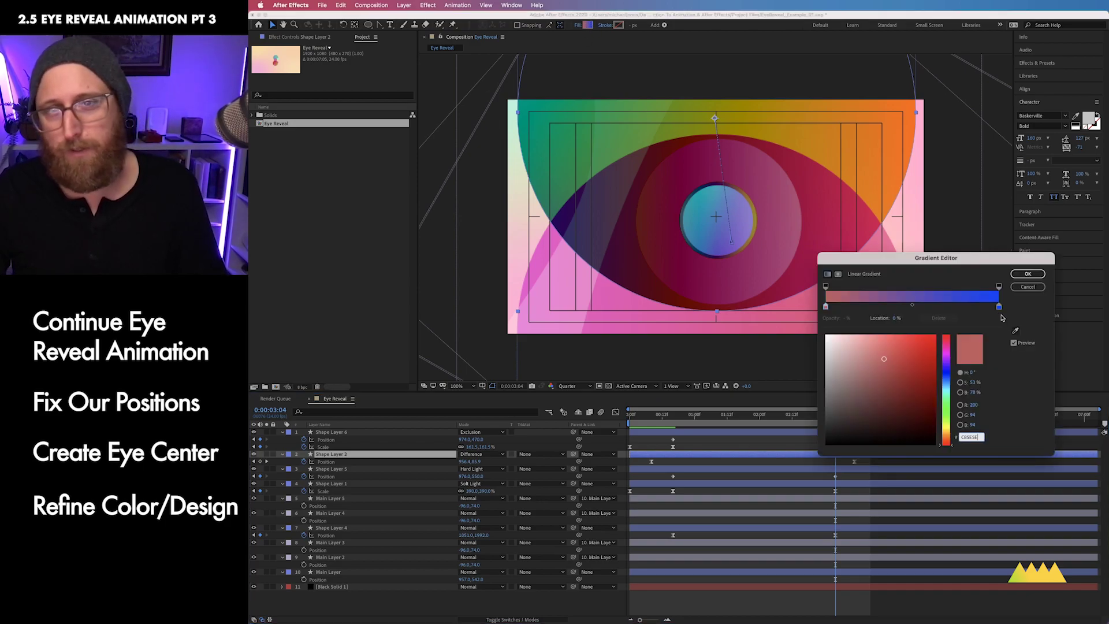
left_click_drag(883, 358, 948, 411)
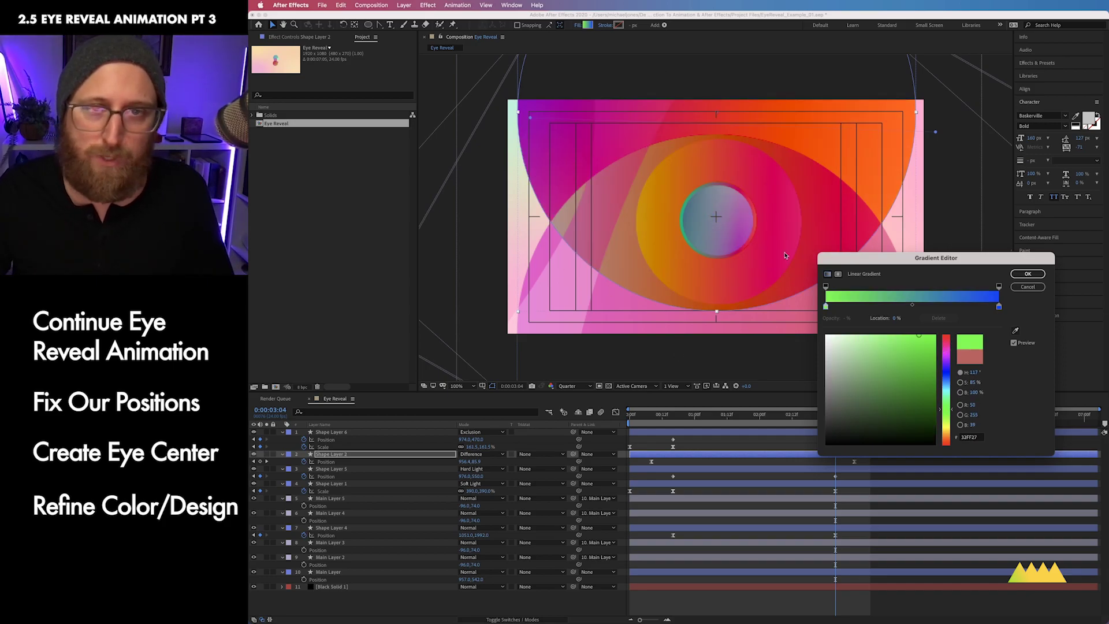
key("Return")
Hide and show Shape Layer 1 to check what it contributes to the eye.
left_click(374, 484)
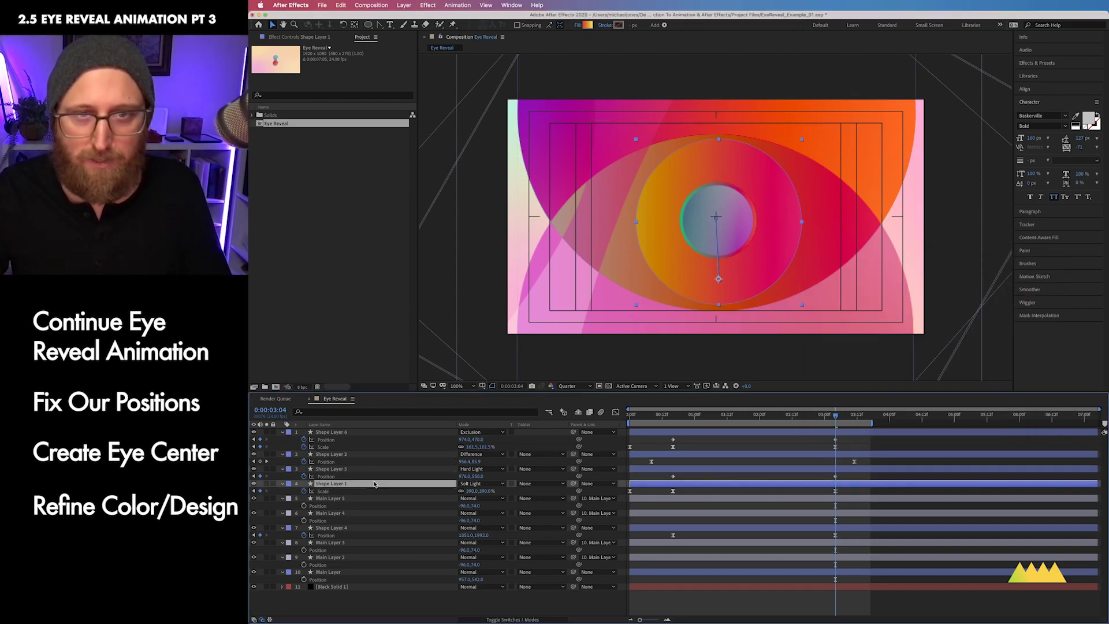
left_click(254, 484)
left_click(254, 484)
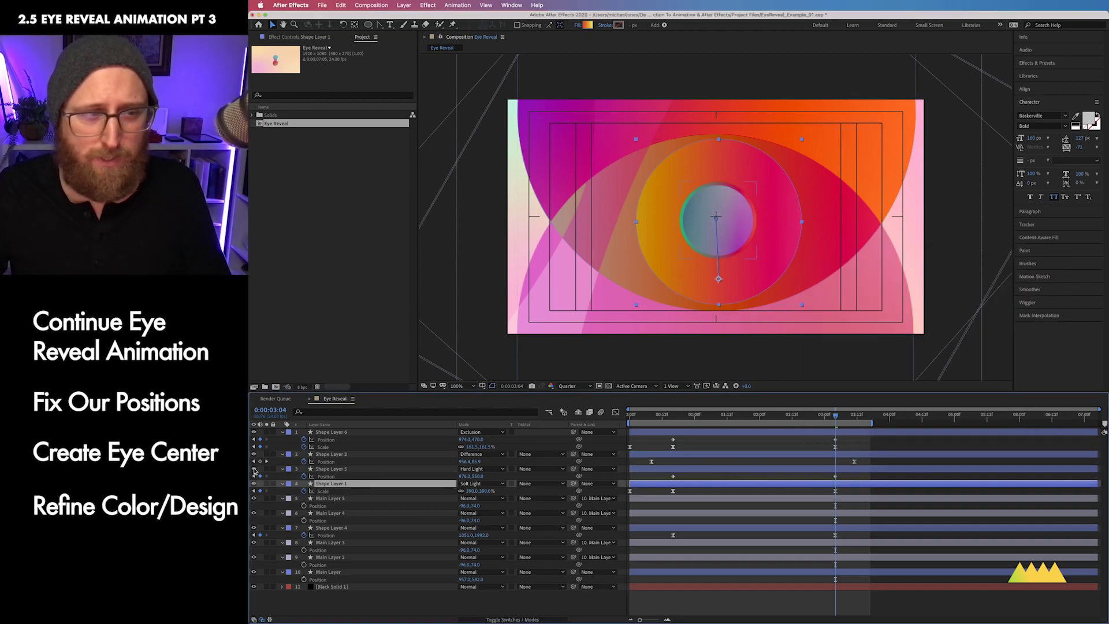
Recolour Shape Layer 6's gradient fill, making the end colour pinkish red and shifting the hue and brightness of the start colour.
left_click(358, 433)
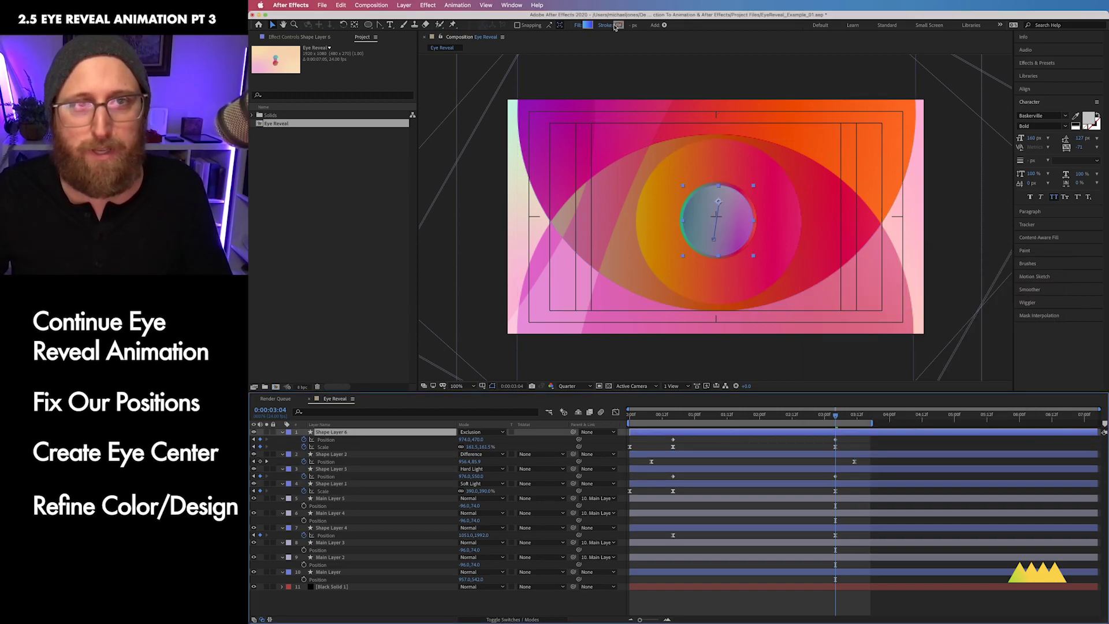
left_click(587, 26)
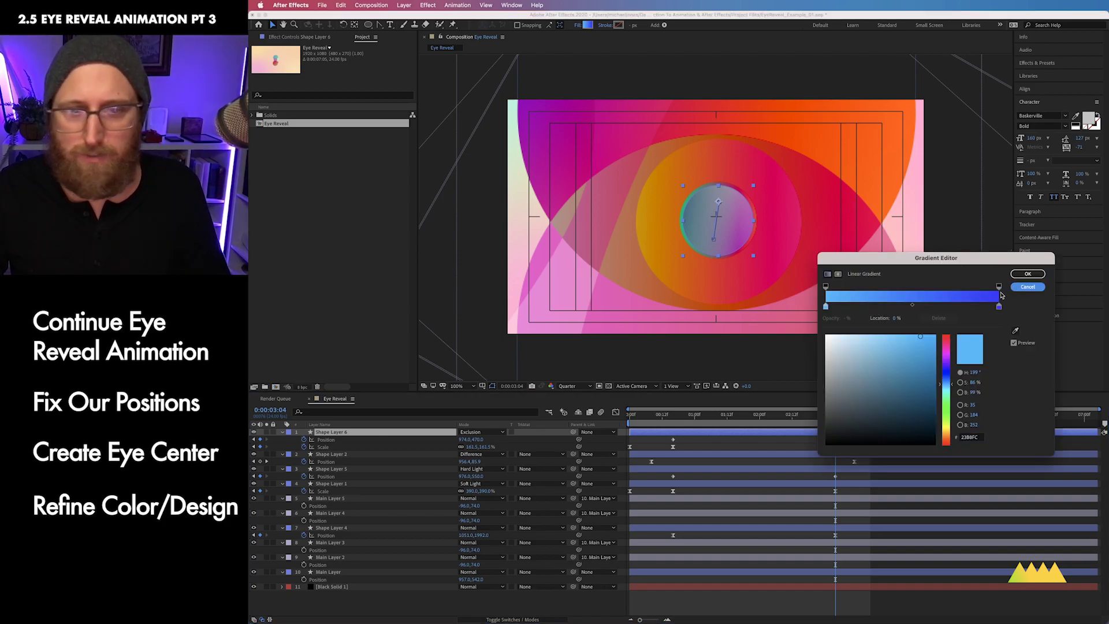
left_click(1027, 274)
left_click(482, 432)
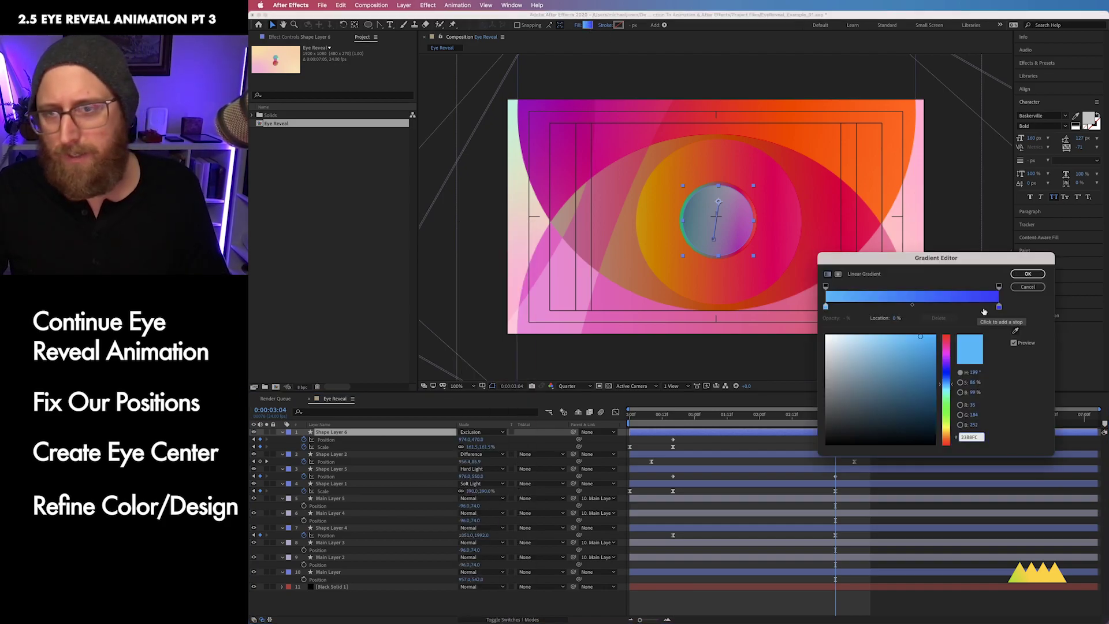
left_click(999, 307)
left_click_drag(946, 375, 946, 346)
left_click(826, 306)
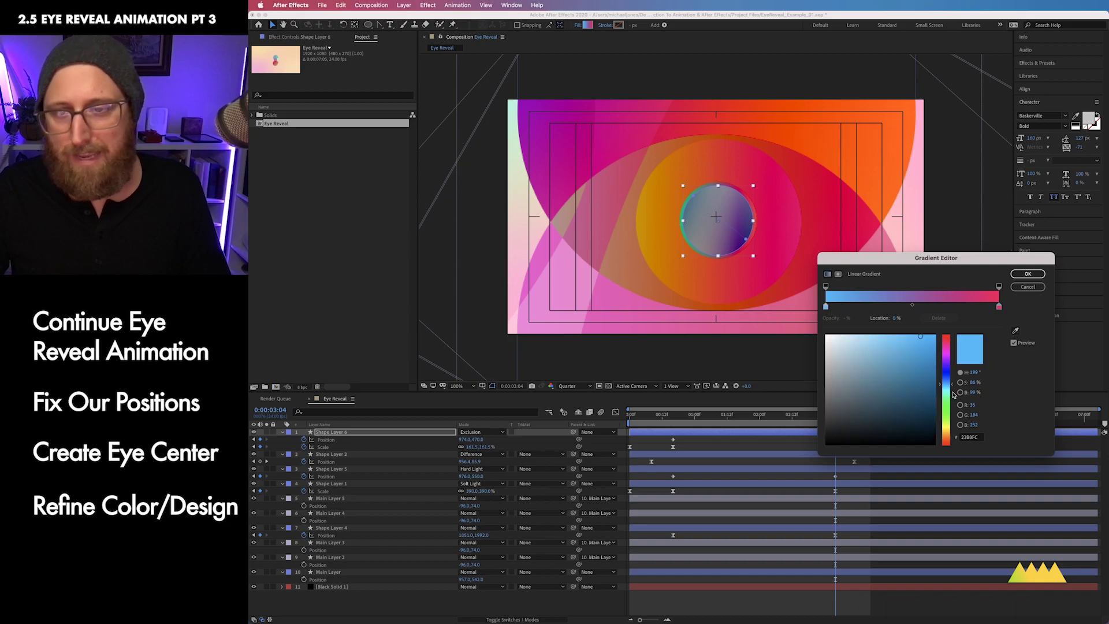
left_click_drag(946, 399, 946, 441)
left_click(935, 376)
left_click(1028, 274)
left_click(655, 581)
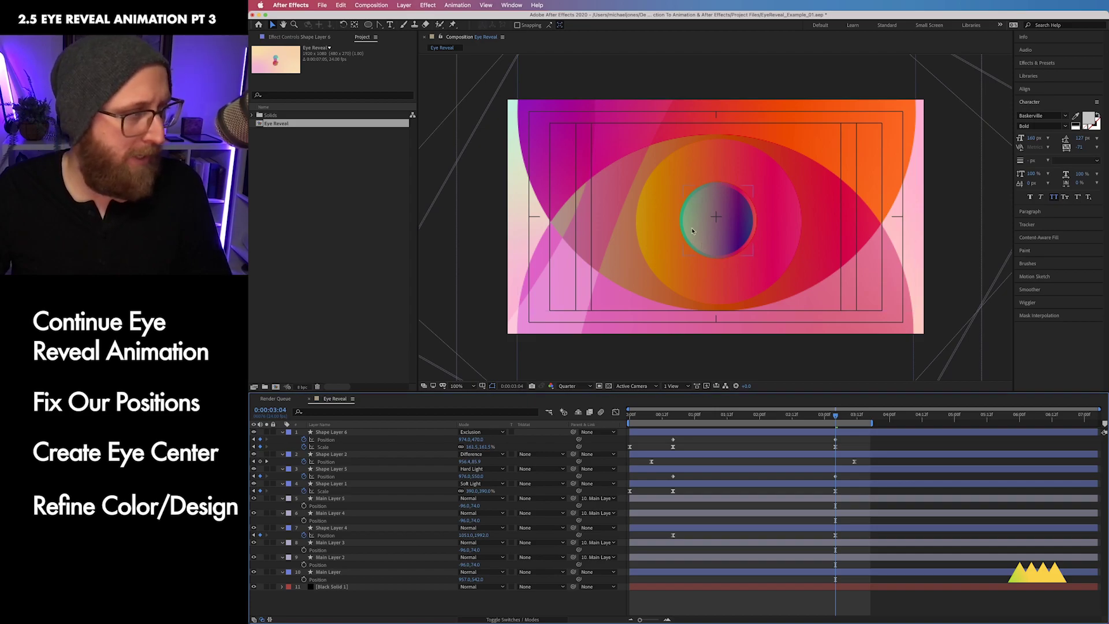
Show the position properties of the top four shape layers and apply Easy Ease to the position keyframes of Shape Layers 6, 5 and 1.
left_click_drag(633, 422, 833, 426)
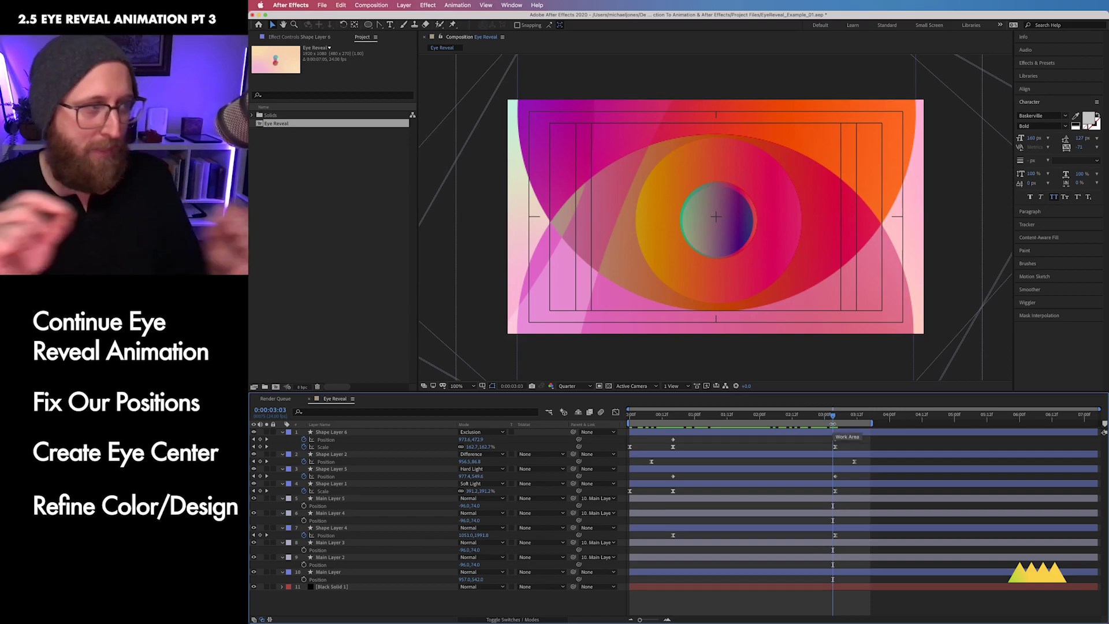
left_click(406, 433)
left_click(395, 485, "shift")
key("p")
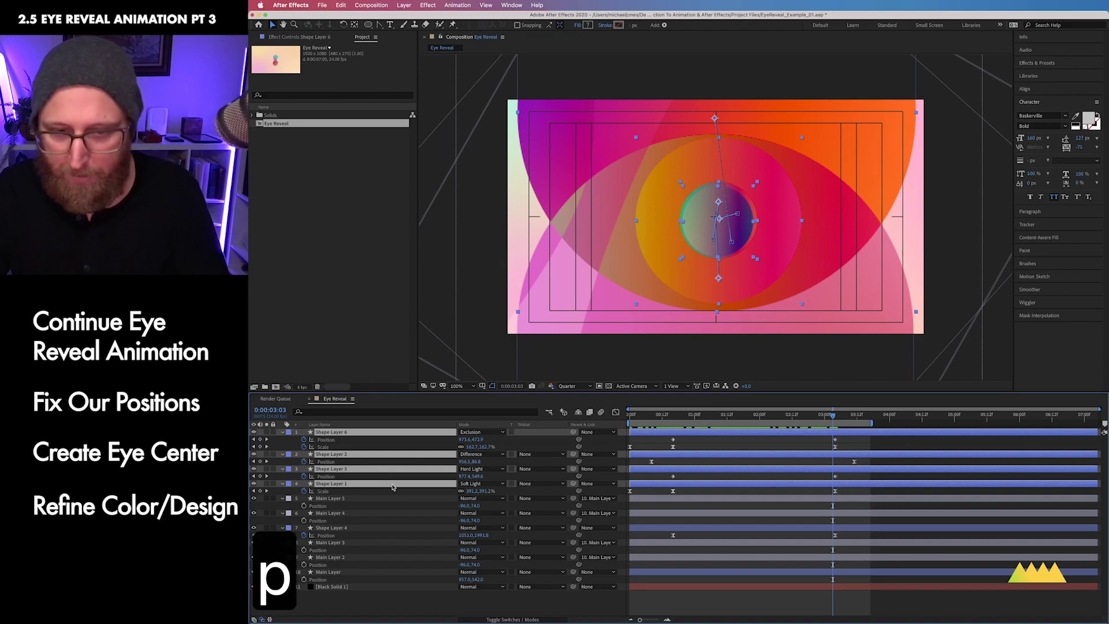
left_click(752, 448, "super")
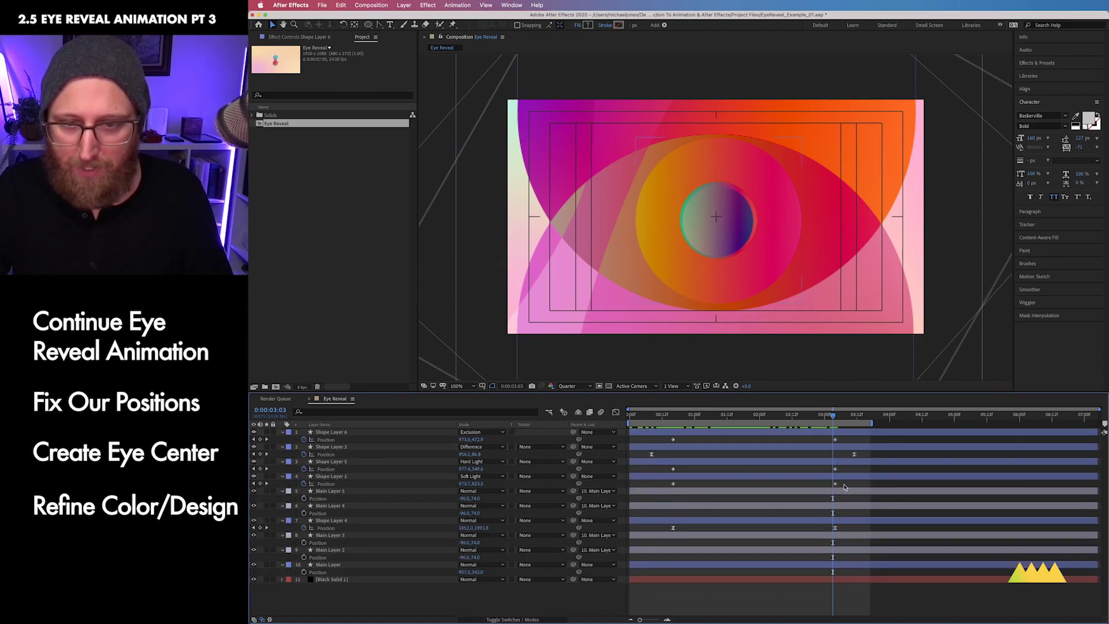
left_click_drag(669, 450, 668, 440)
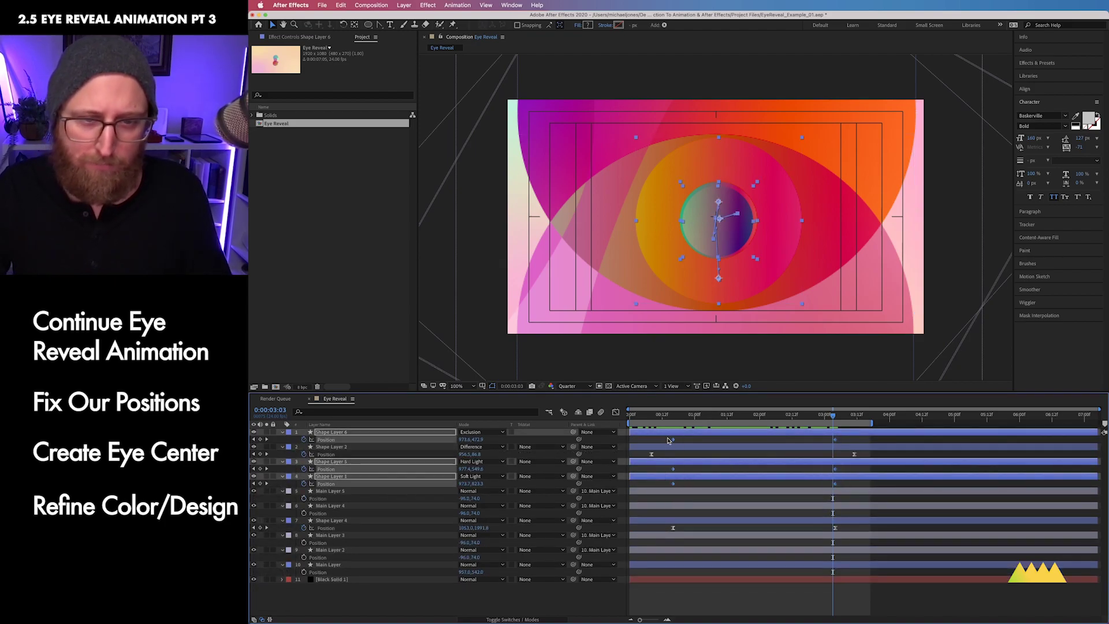
right_click(672, 441)
mouse_move(746, 555)
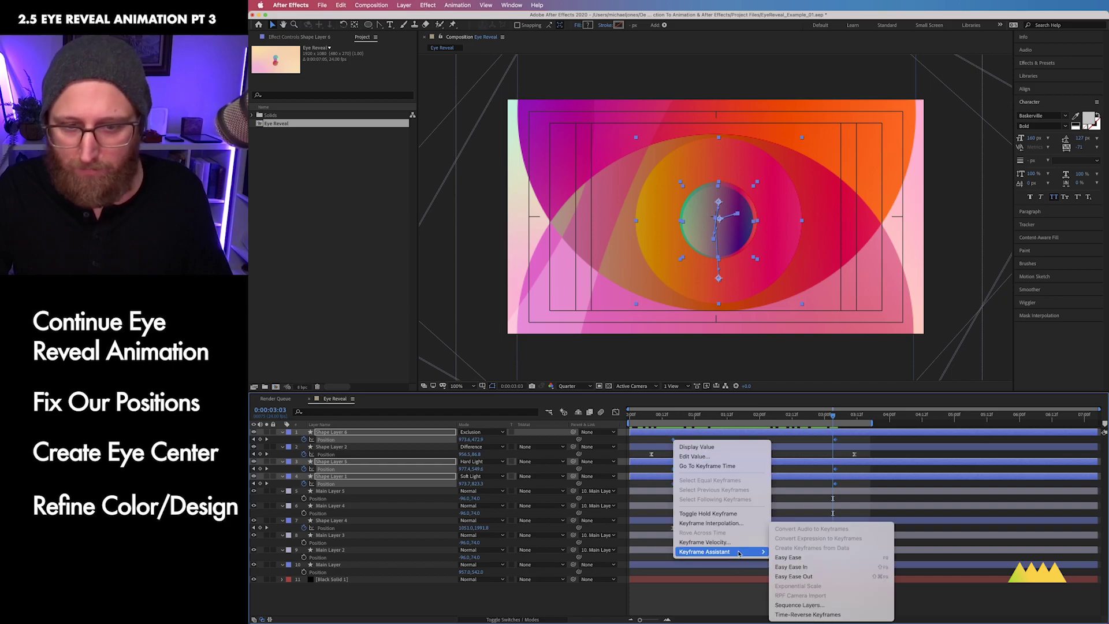
left_click(794, 558)
Align the first and last position keyframes of Shape Layers 6, 5 and 1 with Shape Layer 2's position keyframes.
left_click_drag(673, 441, 652, 440)
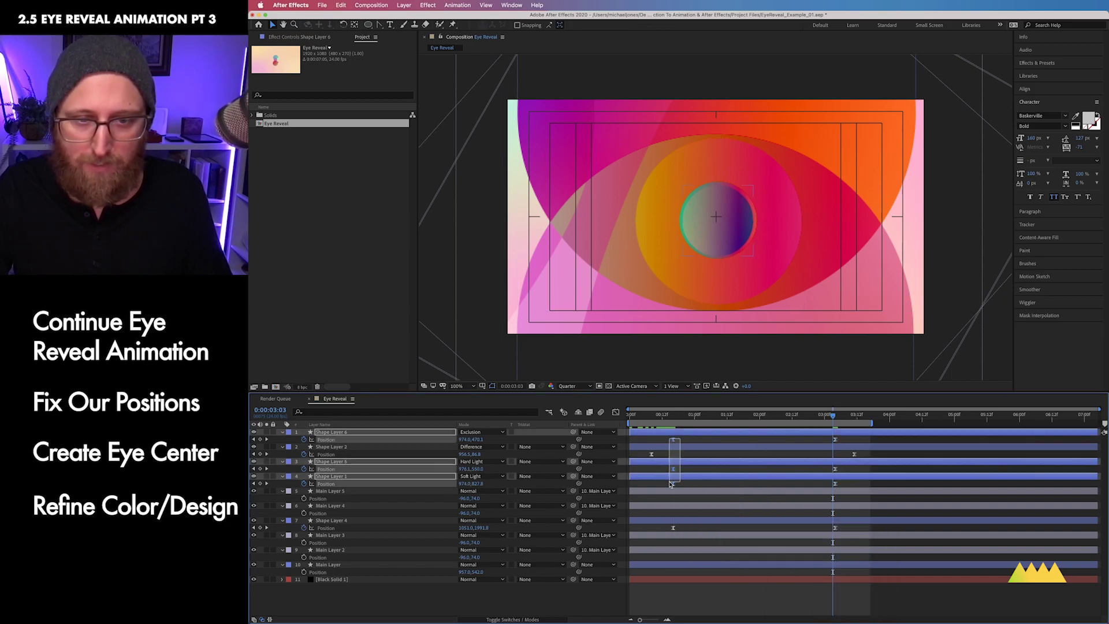
left_click_drag(829, 434, 843, 489)
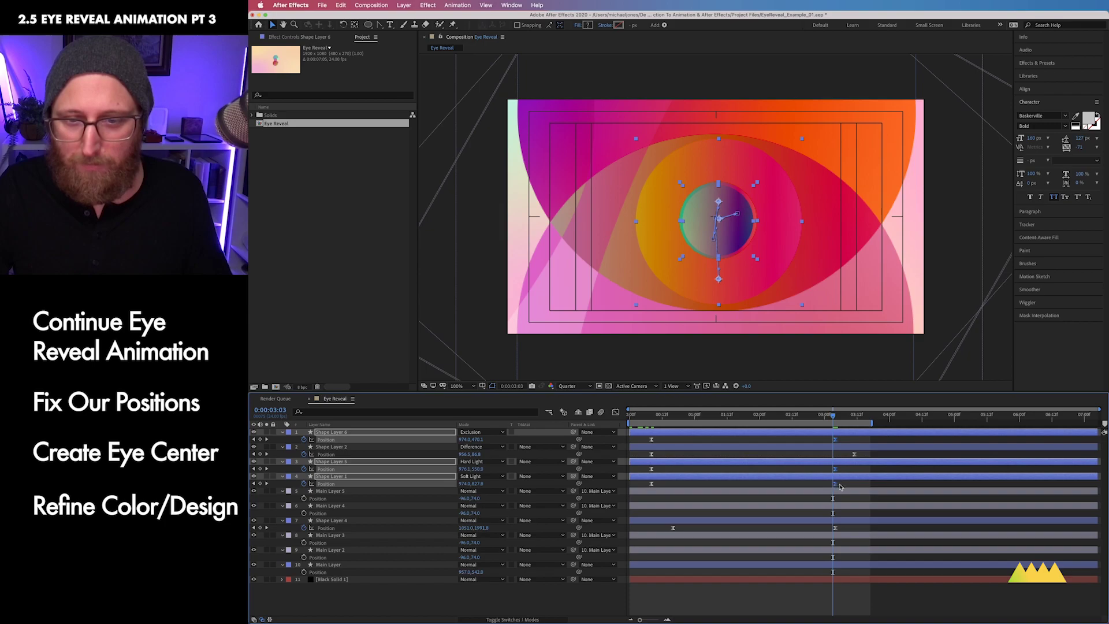
left_click(853, 469)
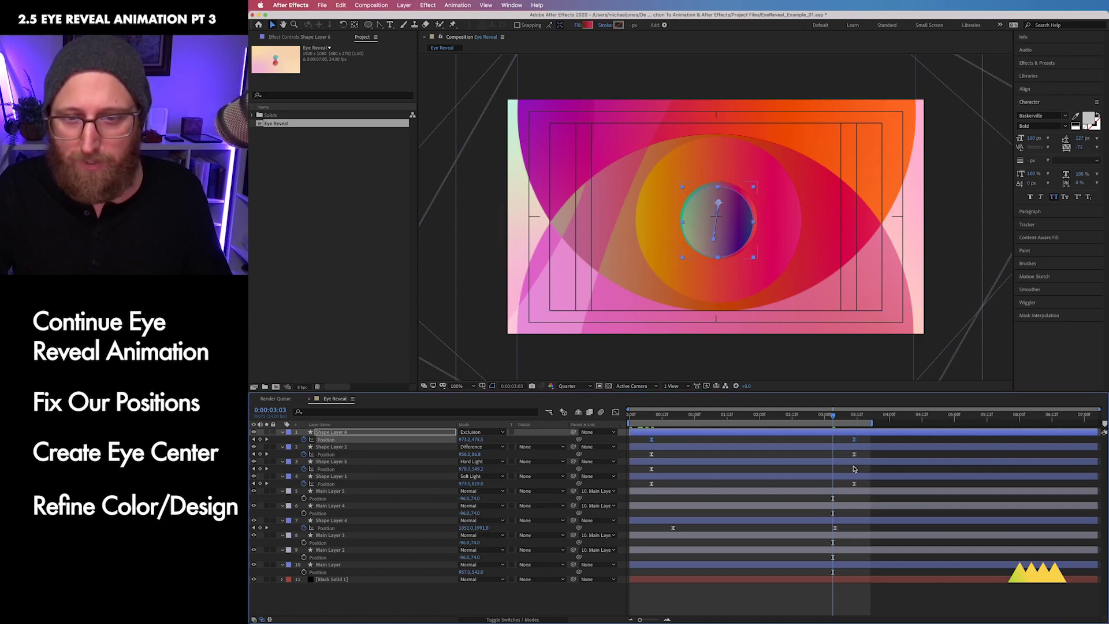
Lengthen the ease at both ends of the three layers' position speed curves and preview the animation from the start.
left_click_drag(865, 469, 844, 489)
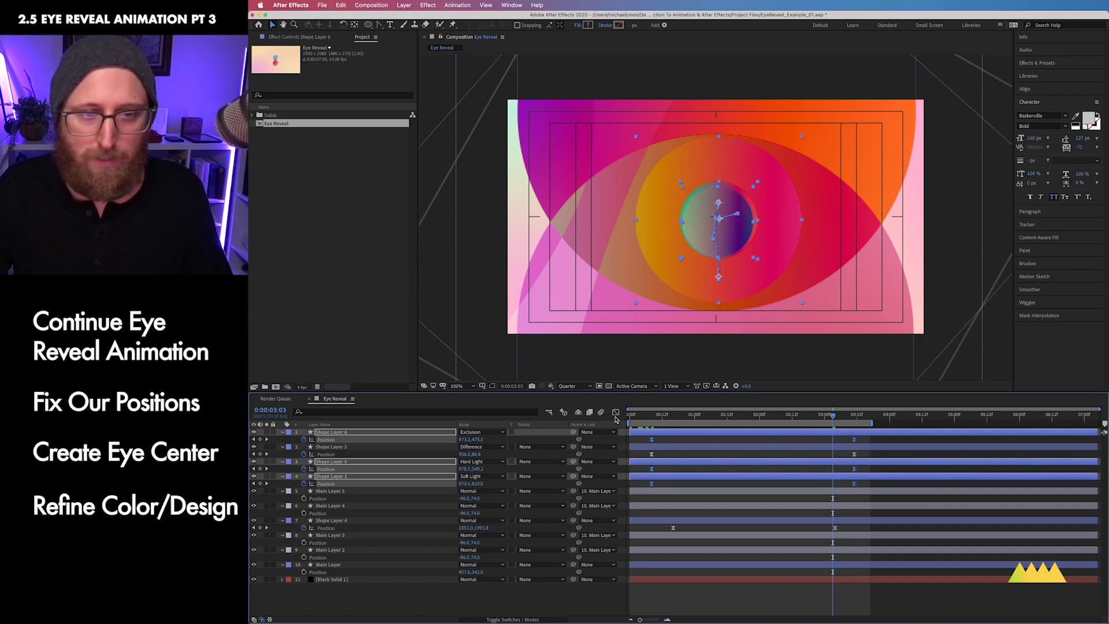
left_click(613, 413)
left_click_drag(930, 592, 642, 533)
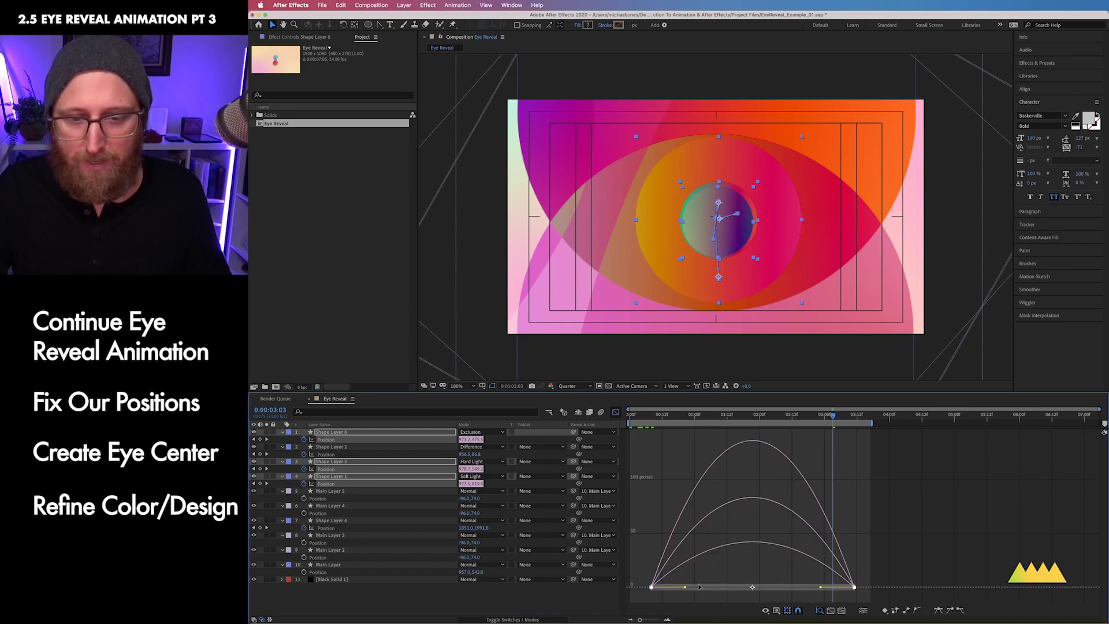
left_click_drag(685, 588, 716, 588)
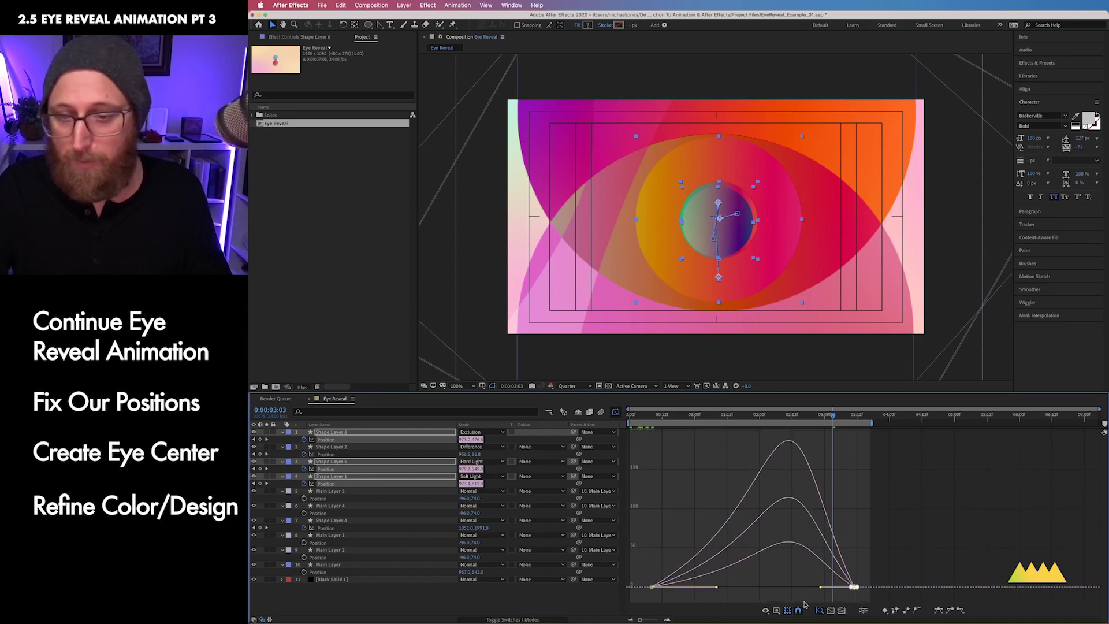
left_click_drag(820, 588, 798, 585)
key("shift+F3")
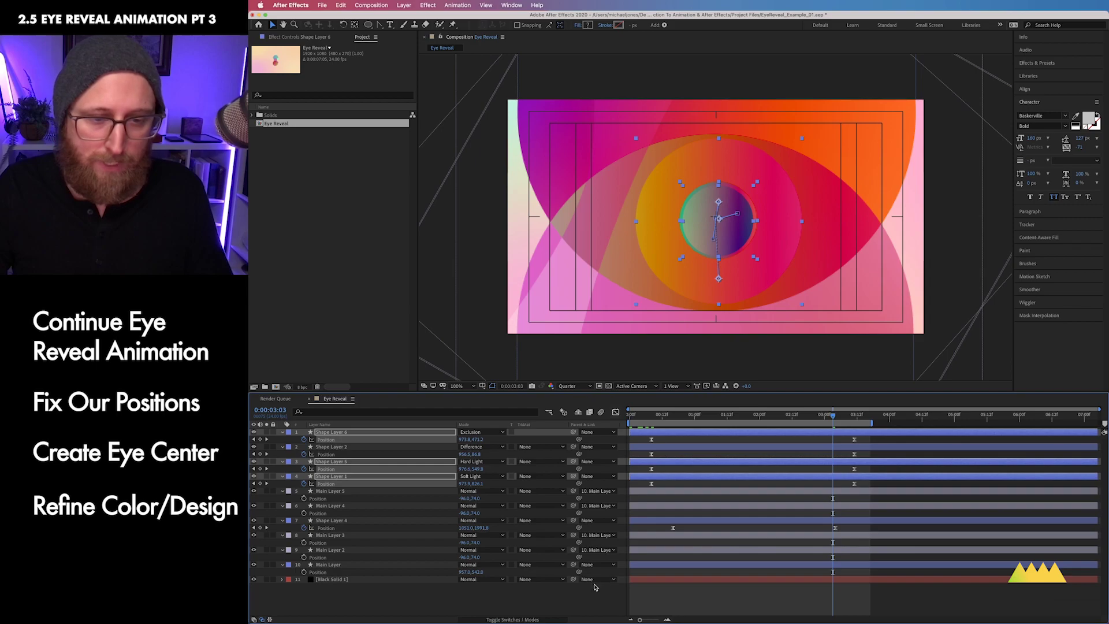
left_click_drag(832, 417, 630, 414)
key("ctrl+0")
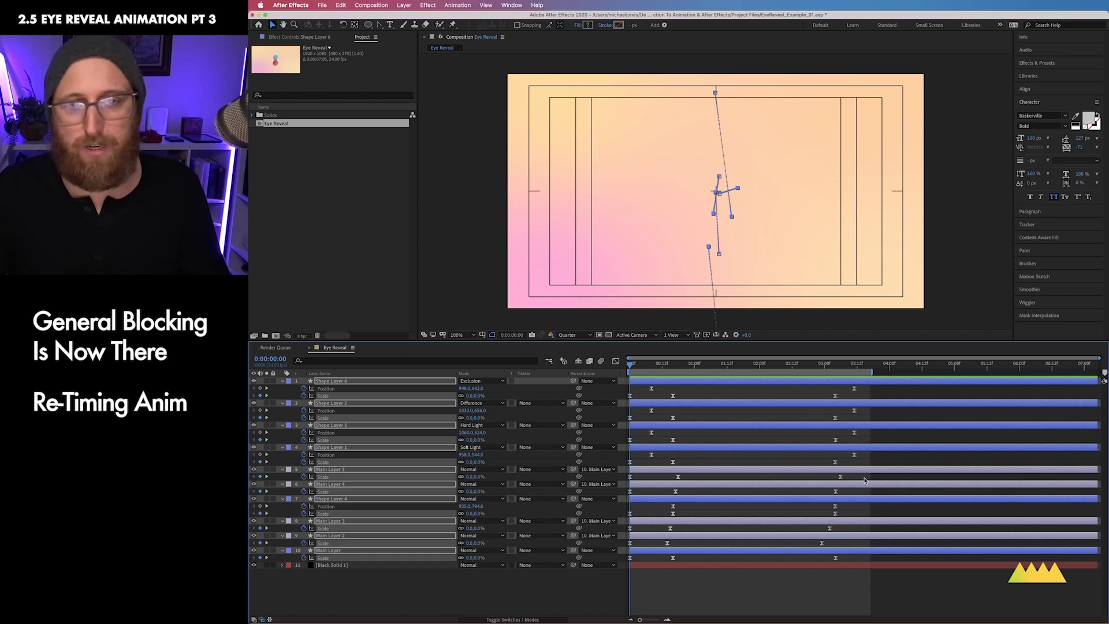
Shift all layers' final keyframes earlier together so the main scale keyframes land at 0:00:02:08, and preview the result.
left_click_drag(884, 606, 811, 383)
left_click_drag(641, 367, 782, 378)
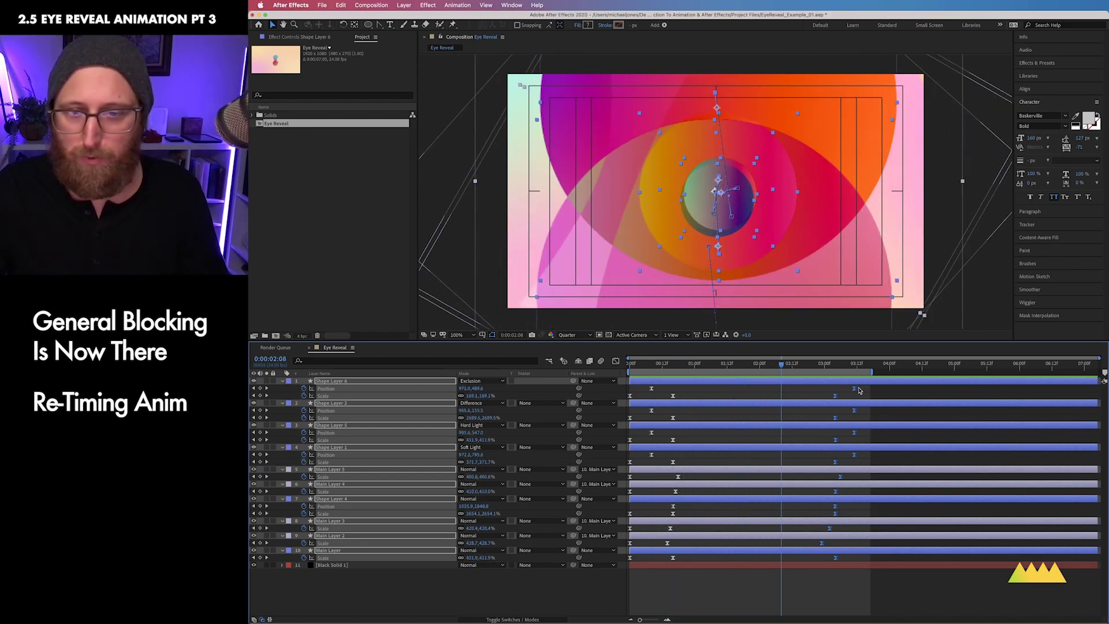
left_click_drag(853, 390, 802, 396)
key("ctrl+0")
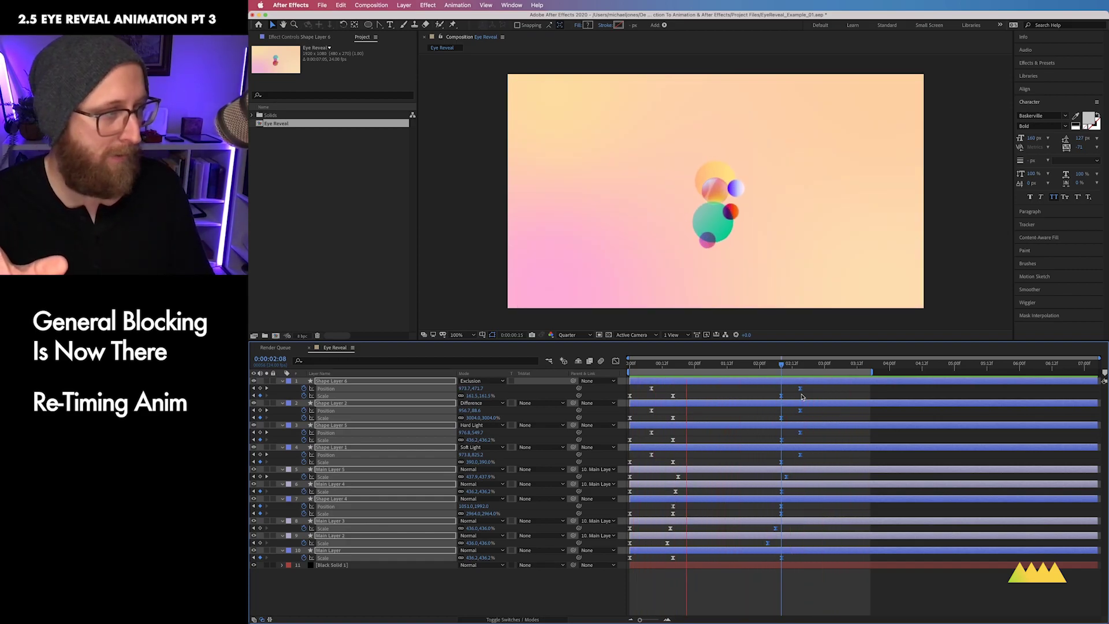
left_click(626, 324)
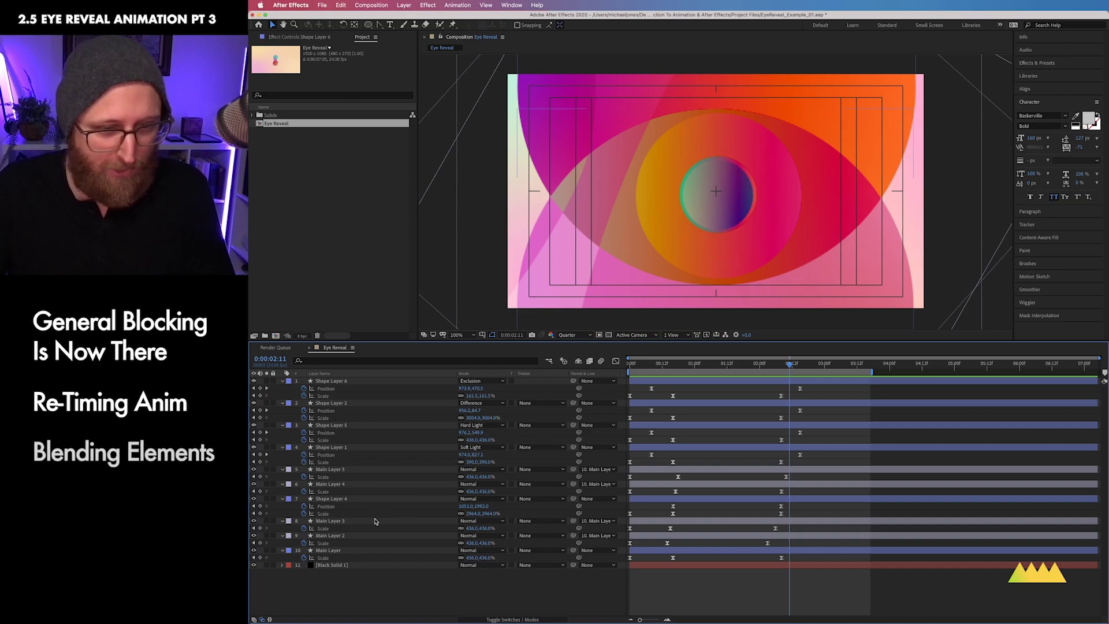
Try the Soft Light blending mode on Main Layer 5 and settle on Overlay.
left_click(356, 484)
left_click(357, 473)
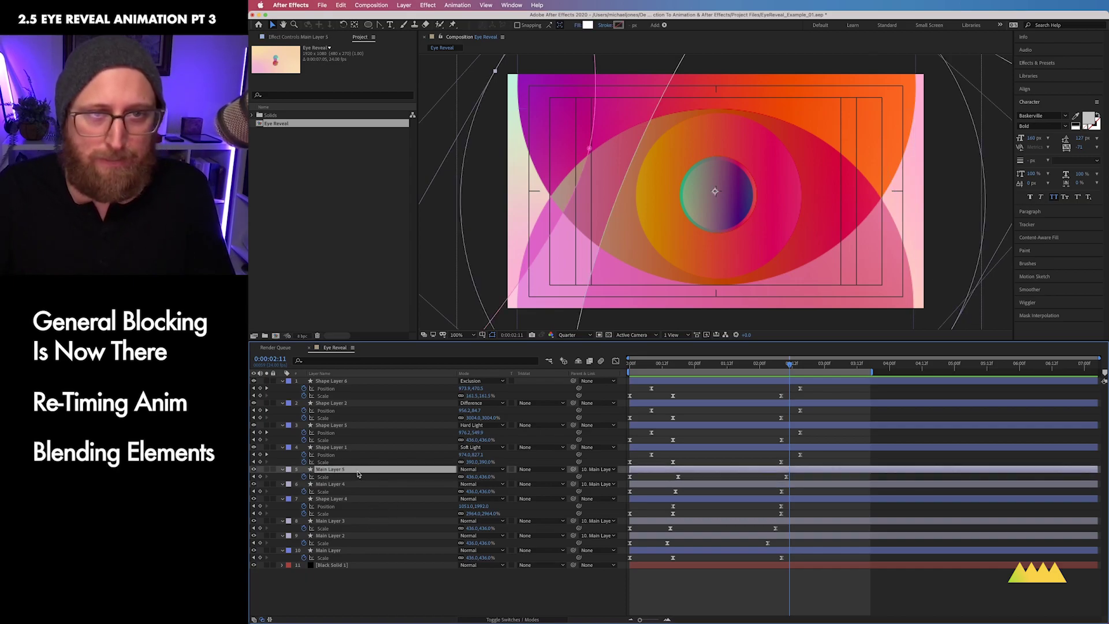
left_click(482, 469)
left_click(494, 406)
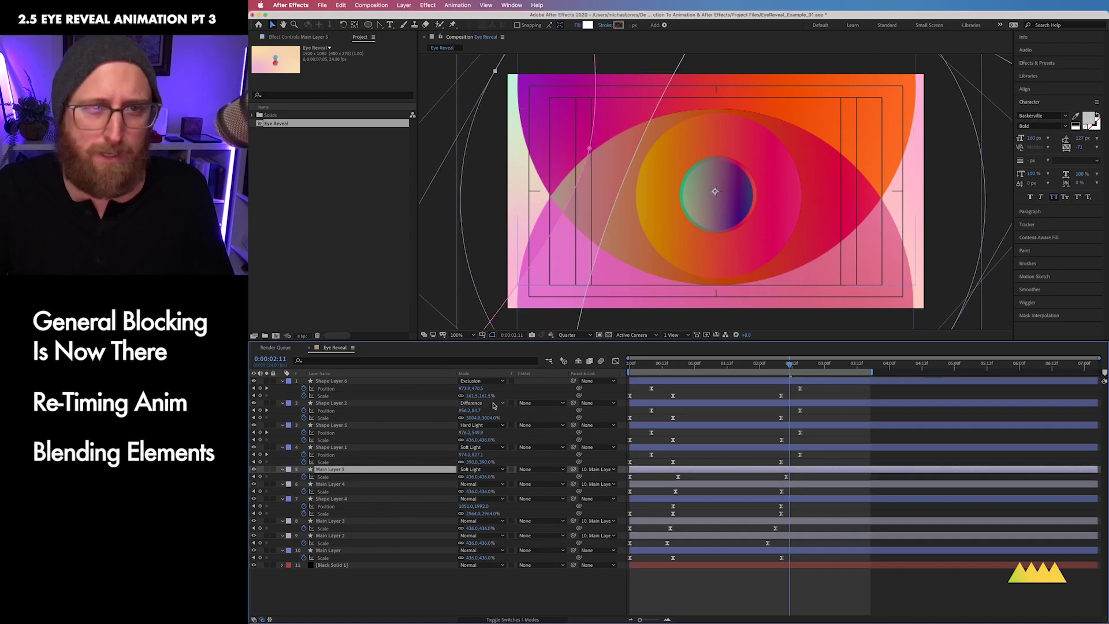
left_click(495, 599)
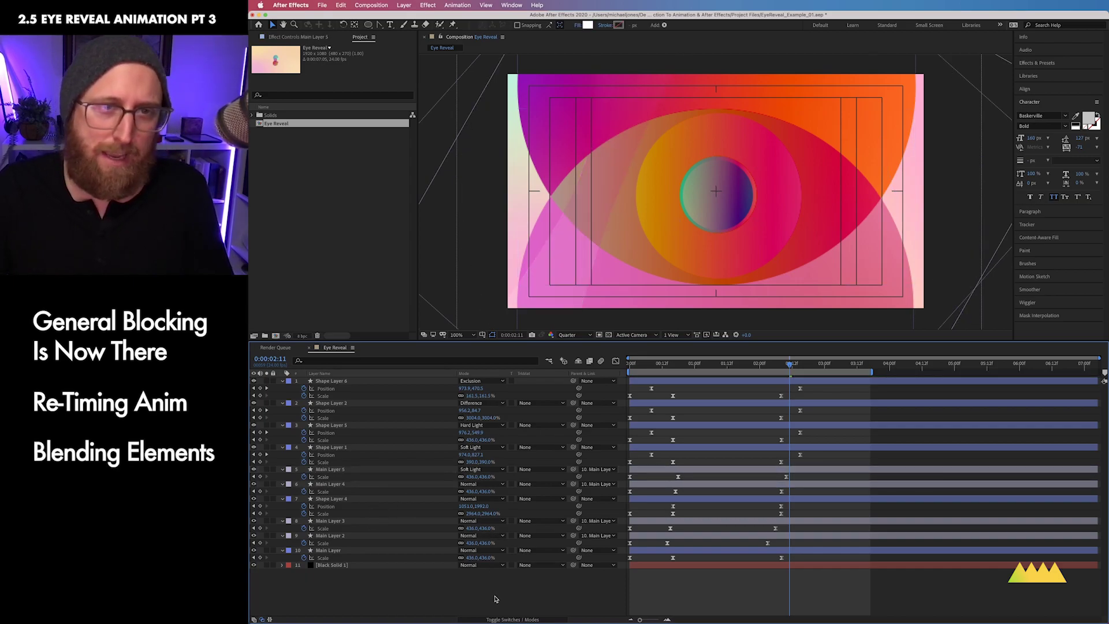
left_click(490, 448)
left_click(491, 395)
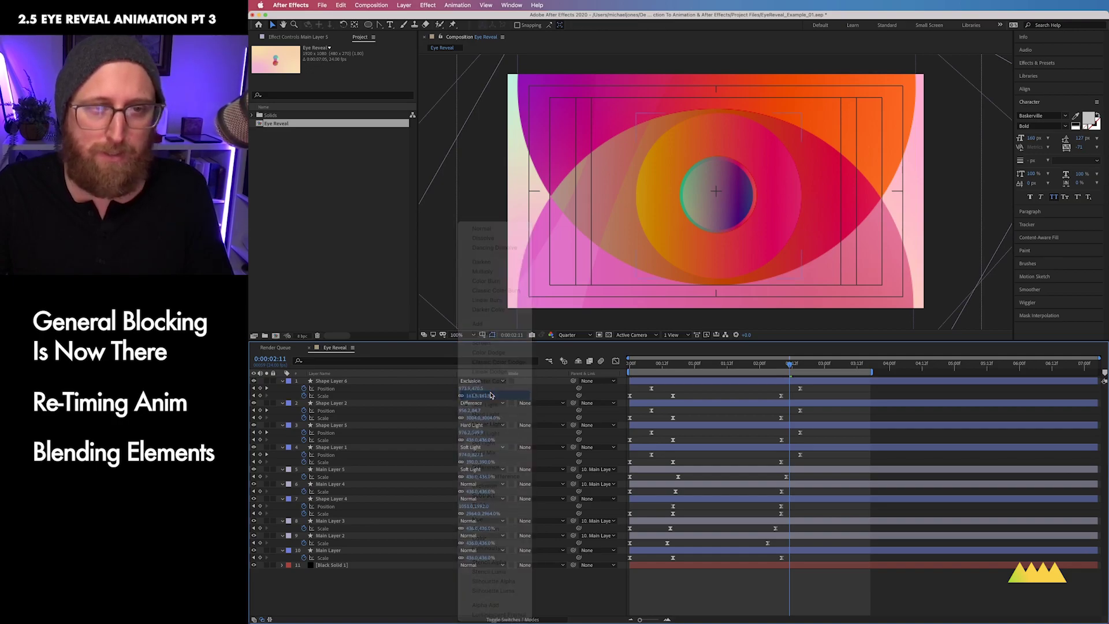
Set Main Layer 5's opacity to 10%.
left_click(330, 469)
key("t")
left_click(463, 476)
type("10")
key("Return")
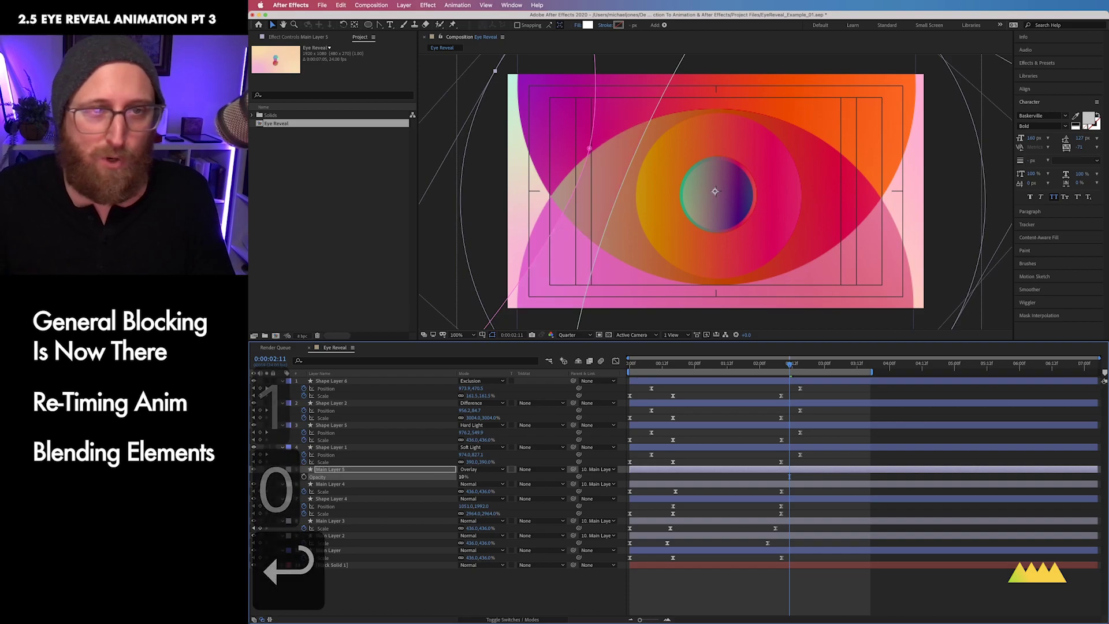
left_click(553, 603)
Extend the end of the work area to about 0:00:05:12 and scrub ahead to 0:00:05:05.
left_click_drag(786, 365, 811, 365)
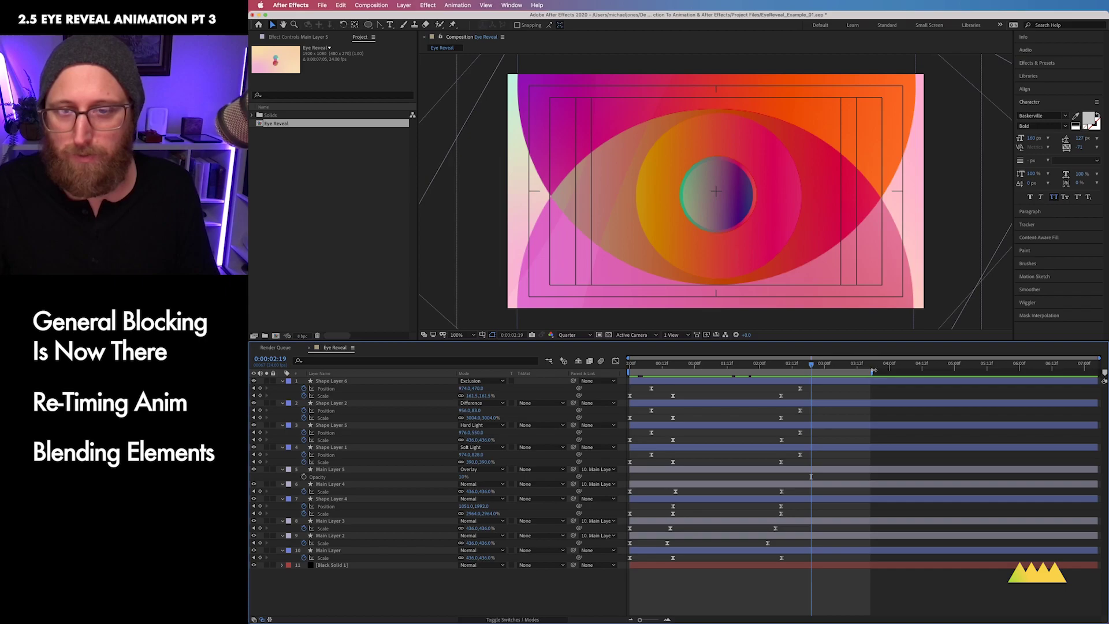
left_click_drag(872, 371, 985, 373)
left_click_drag(806, 366, 970, 367)
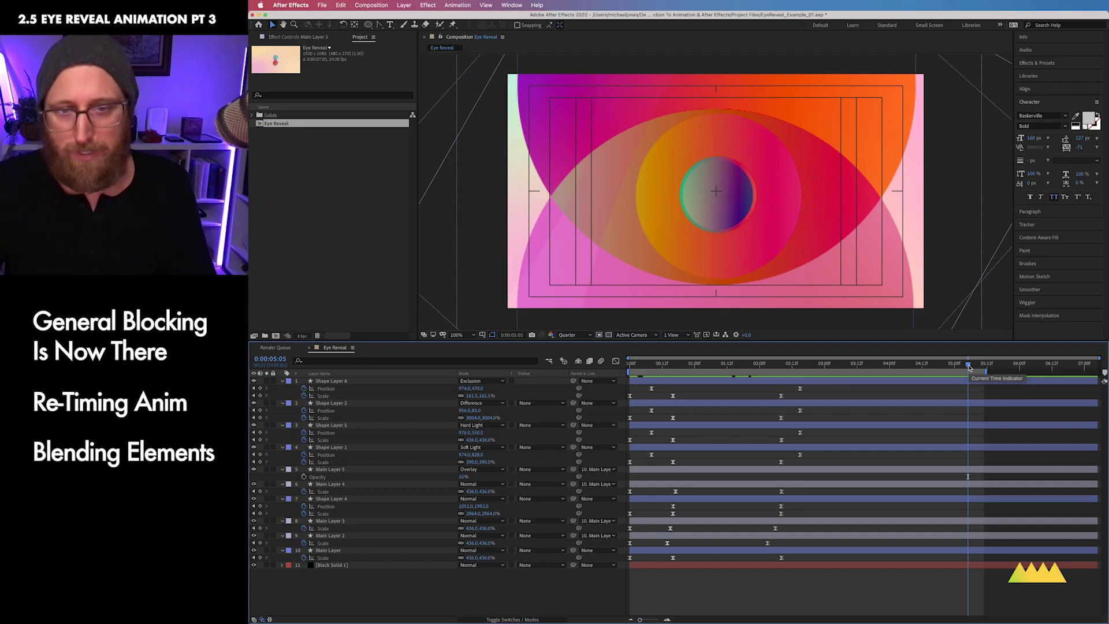
Keyframe the scale of Main Layer and Main Layers 2 to 5 at 100% at 0:00:03:14.
left_click(372, 550)
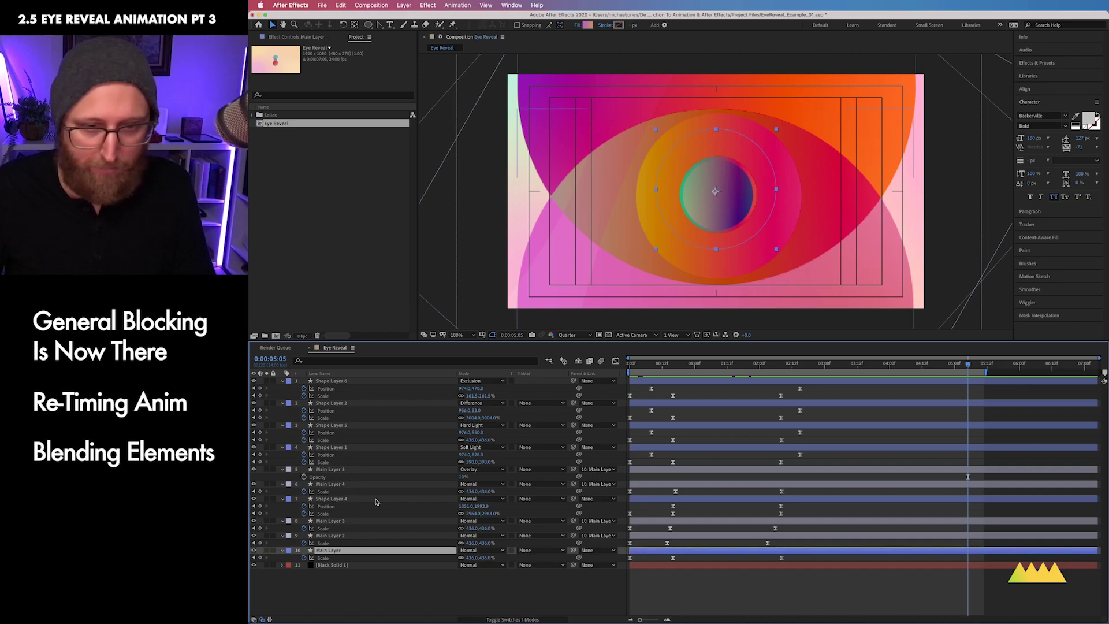
left_click(355, 522, "shift")
left_click(369, 484, "super")
left_click(366, 470, "super")
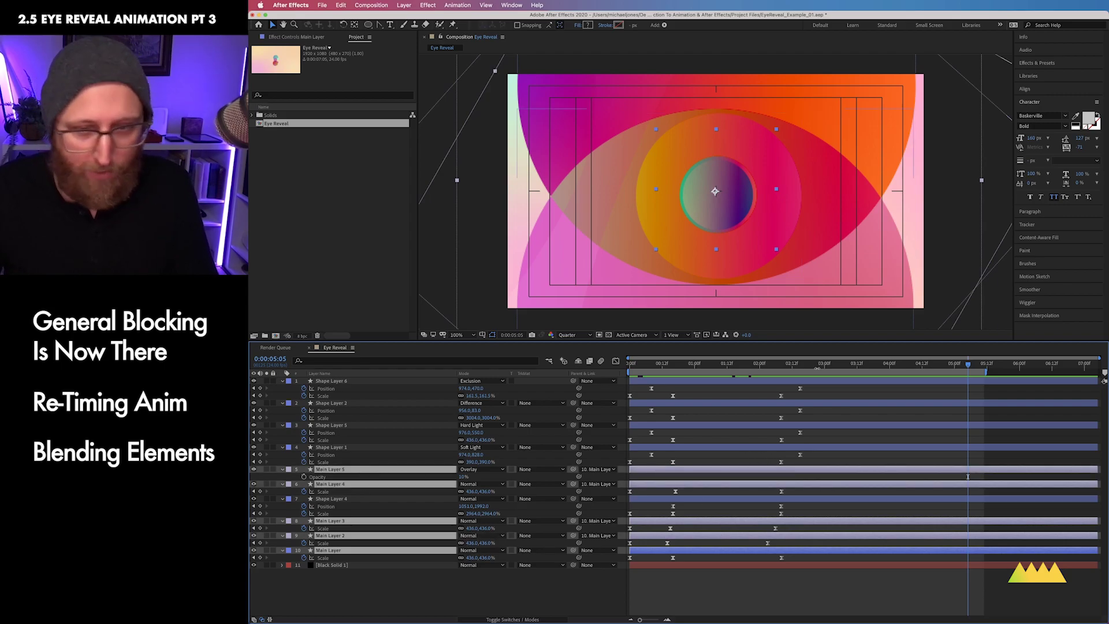
left_click_drag(789, 364, 863, 365)
key("s")
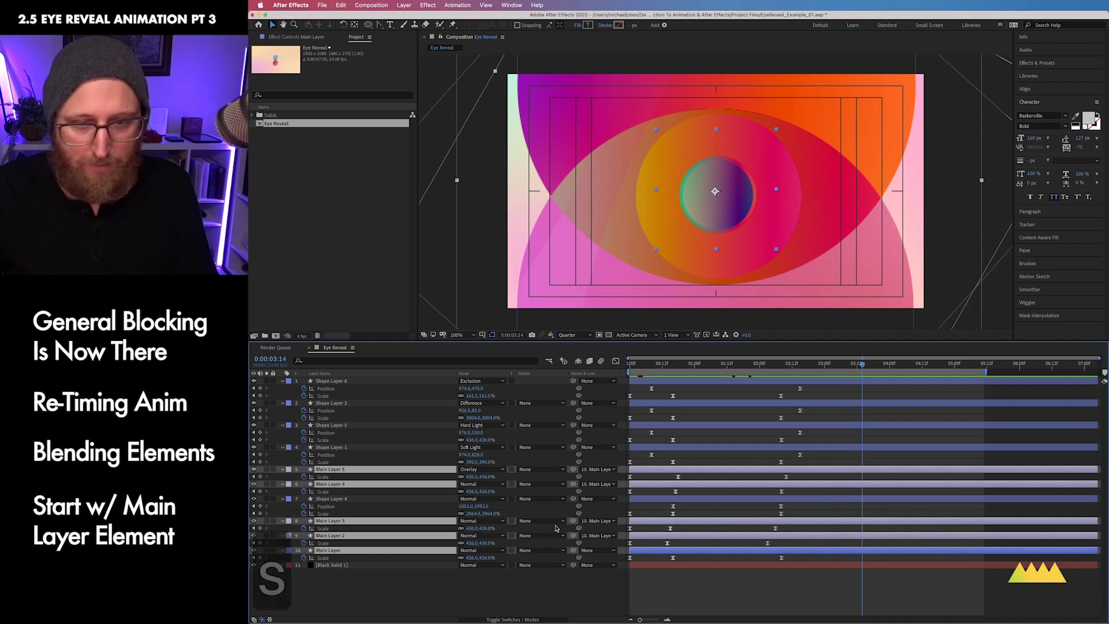
left_click(473, 477)
type("100")
key("Return")
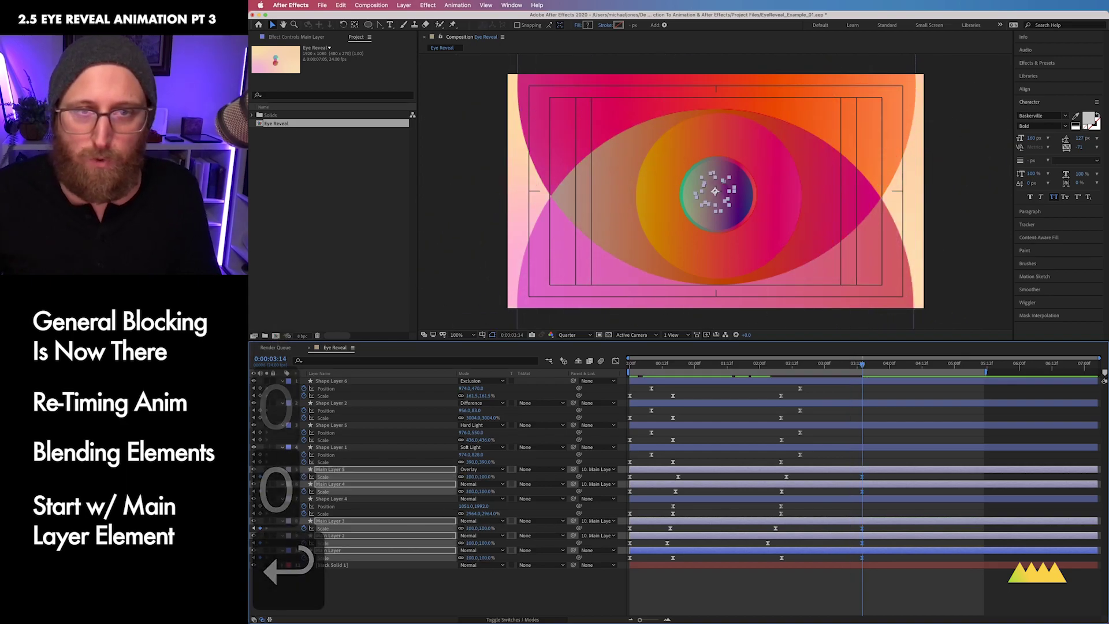
Select the five shape layers and show only their Scale properties in the timeline.
left_click(414, 499)
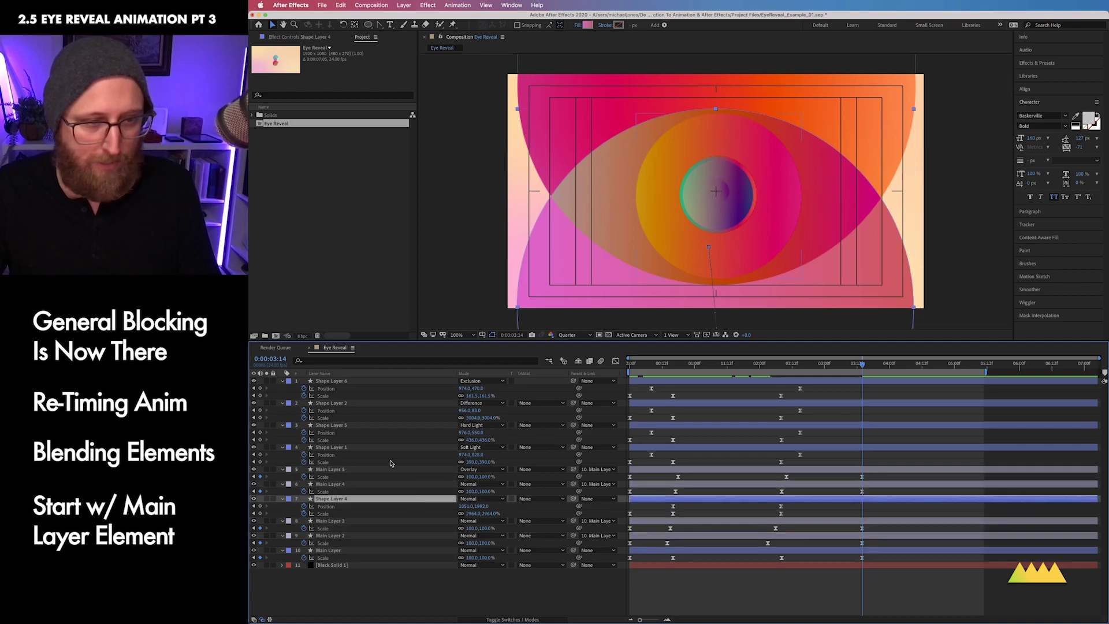
left_click(389, 449, "super")
left_click(384, 426, "super")
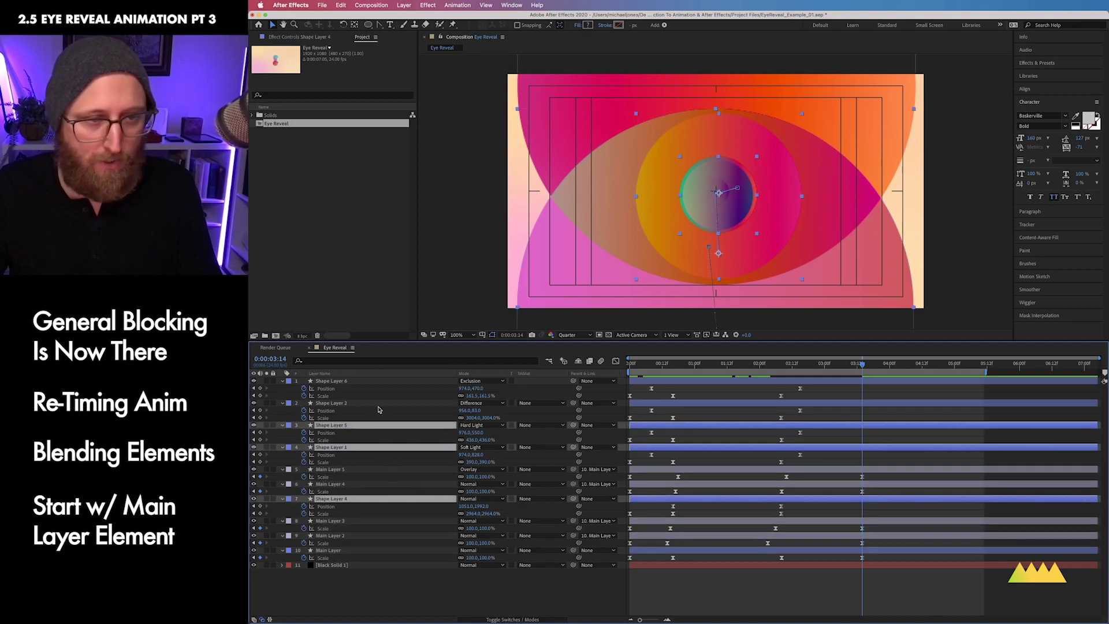
left_click(374, 403, "super")
left_click(370, 381, "super")
key("s")
key("s")
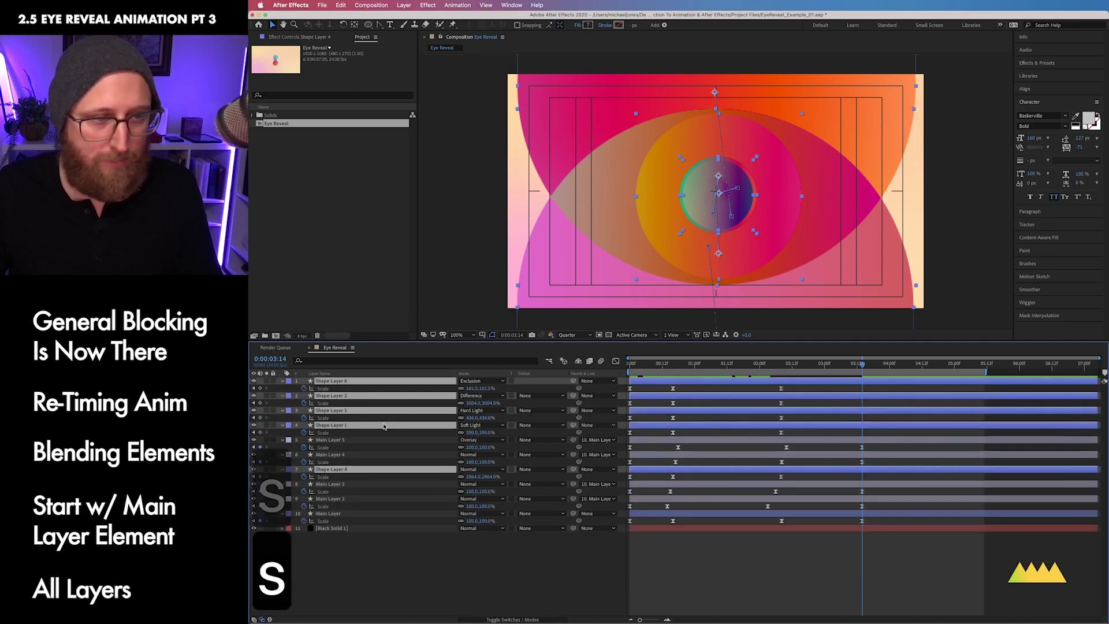
Scale down the five shape layers at 0:00:03:14 and spread them as small circles diagonally around the composition's centre.
left_click_drag(469, 477, 310, 529)
left_click_drag(471, 479, 838, 176)
left_click(894, 152)
left_click_drag(916, 286, 636, 166)
left_click(772, 151)
left_click_drag(801, 115, 688, 184)
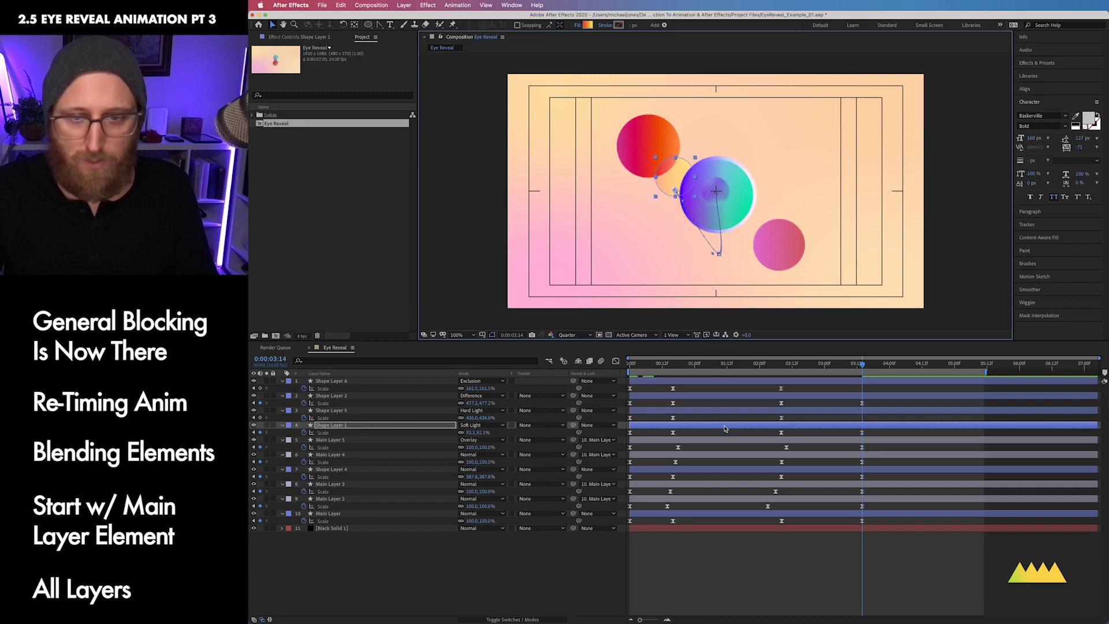
left_click(841, 411)
left_click(873, 512)
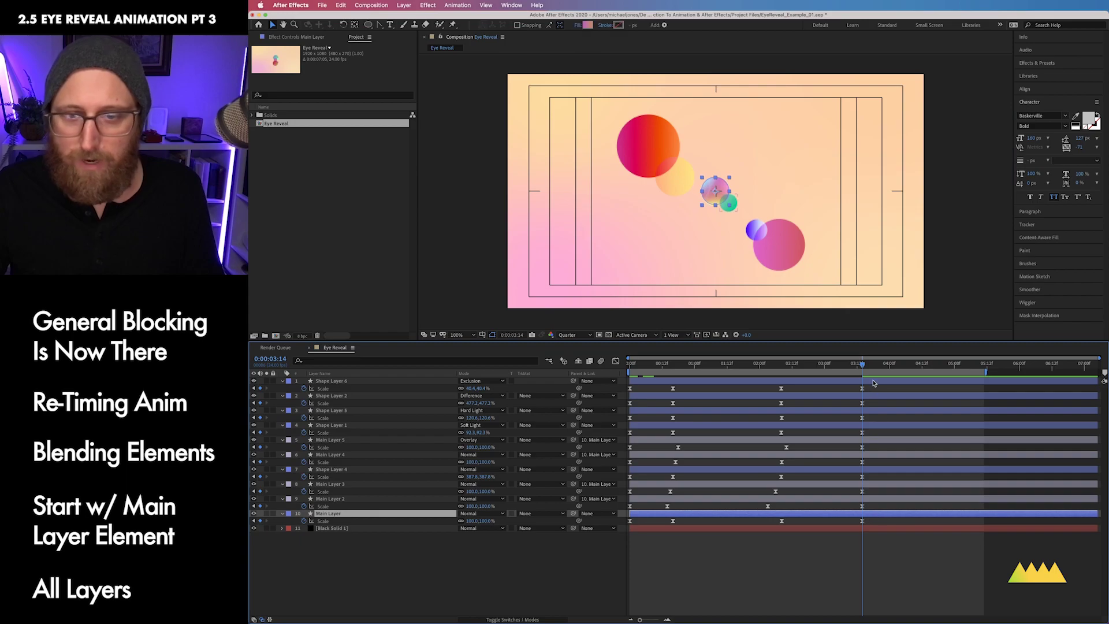
Show every layer's keyframes and move the final Position and Scale keyframes from 0:00:03:14 to just past four seconds.
key("super+a")
key("p")
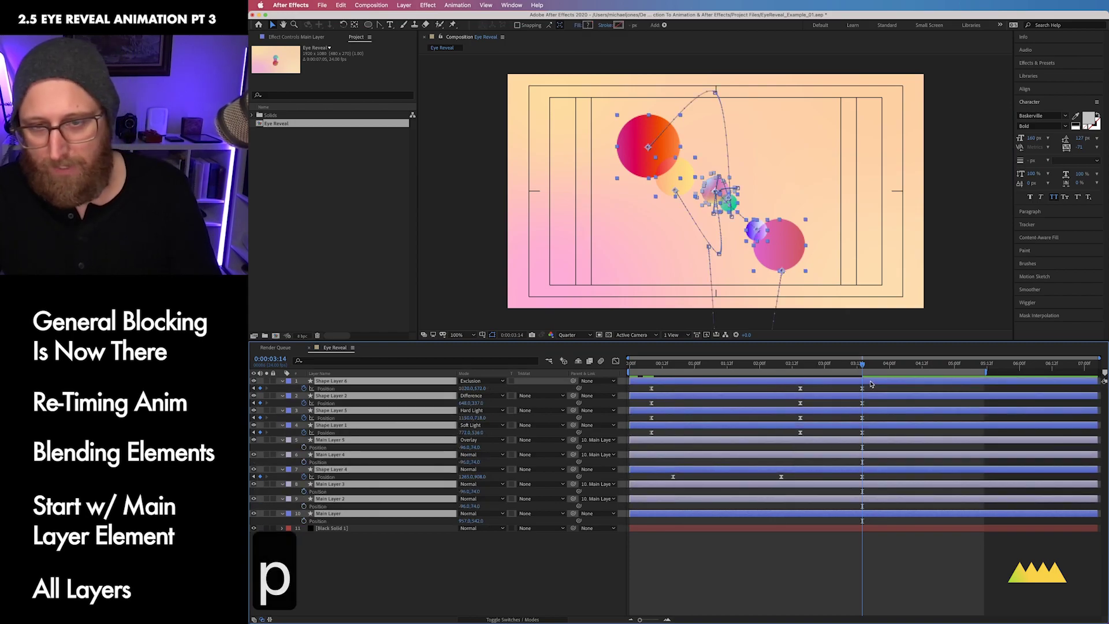
key("u")
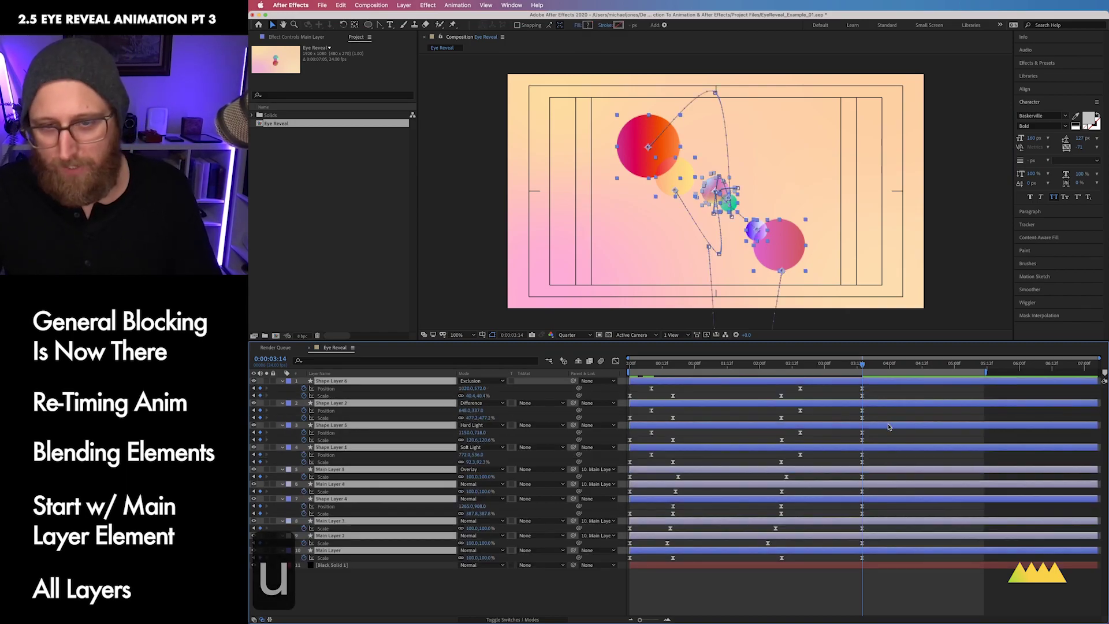
left_click_drag(875, 559, 893, 396)
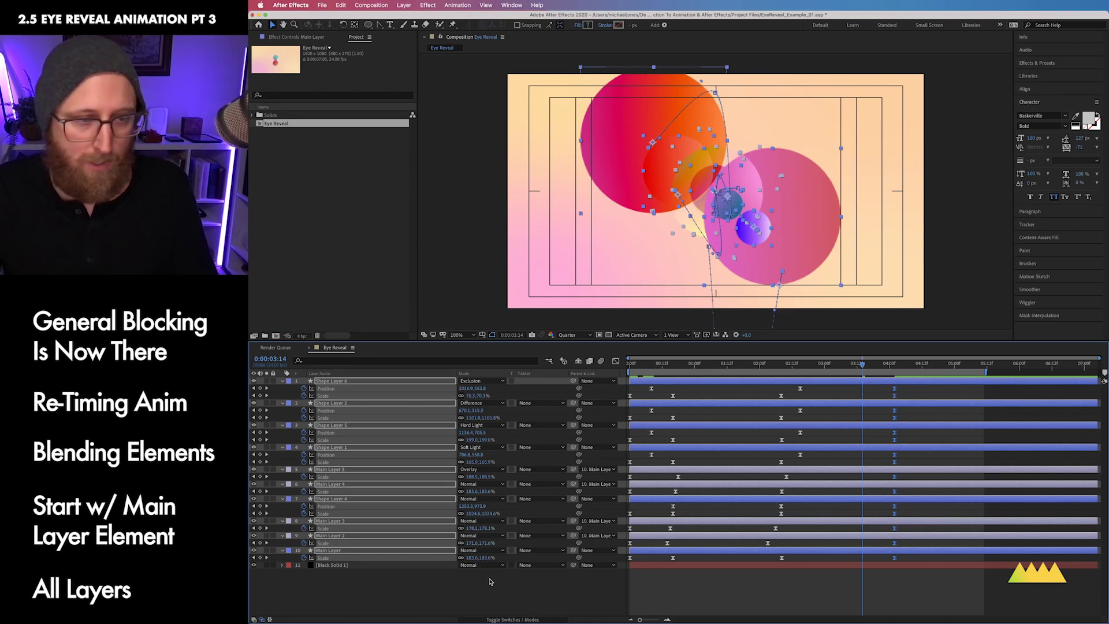
Isolate the Scale properties and offset the shape layers' first-growth and full-size keyframes from one another by a few frames.
key("s")
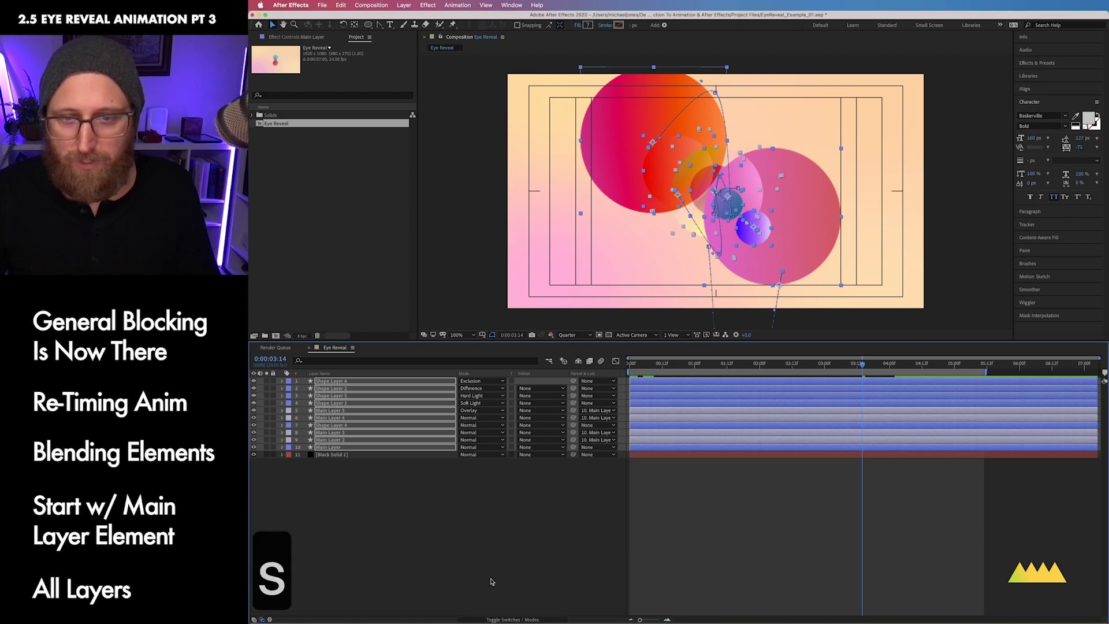
key("s")
left_click_drag(928, 558, 865, 384)
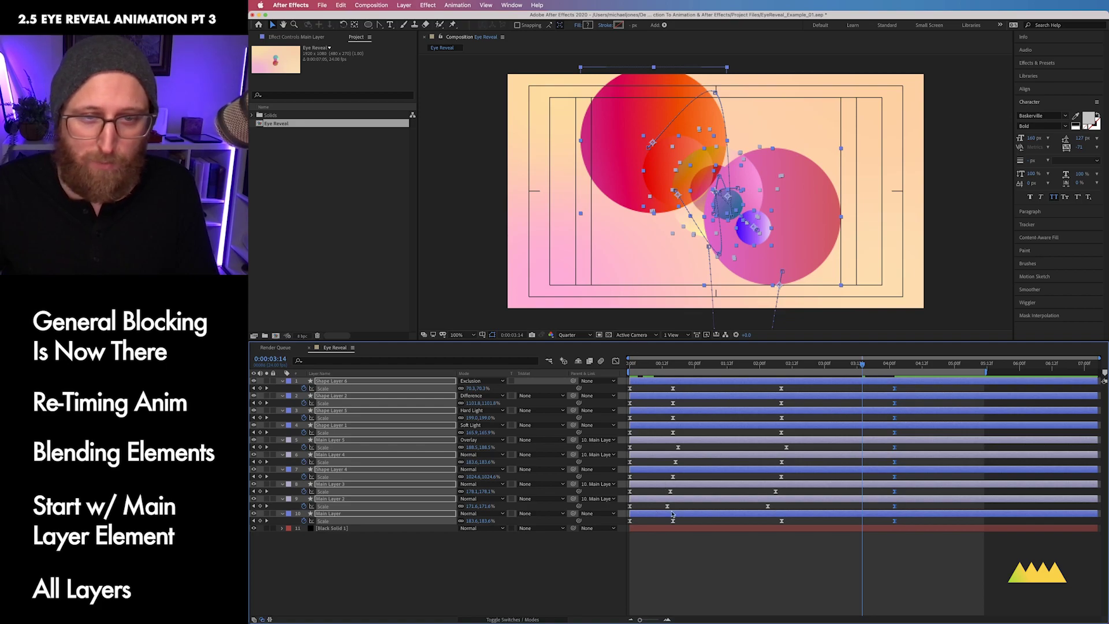
left_click(702, 580)
left_click(671, 432)
left_click_drag(674, 417, 678, 390)
left_click_drag(781, 388, 784, 390)
left_click_drag(781, 432, 783, 402)
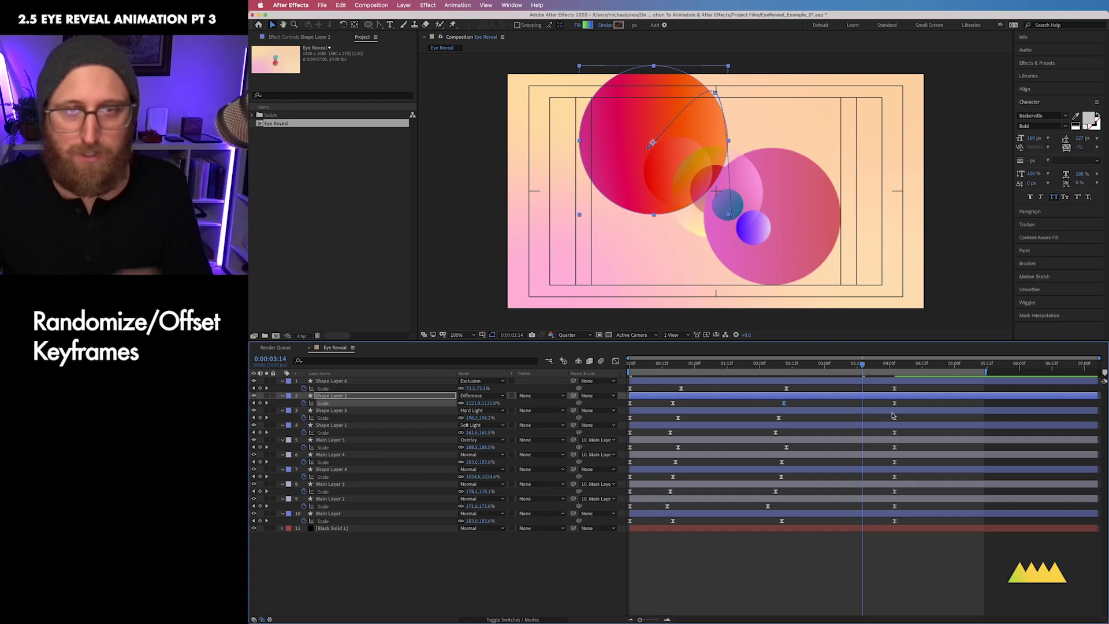
Lengthen the easing handles of the scale curves at the full-size and final keyframes in the Graph Editor.
left_click_drag(919, 554, 861, 369)
left_click(615, 360)
left_click_drag(936, 526, 869, 605)
left_click_drag(800, 385, 768, 584)
left_click_drag(823, 384, 729, 462)
left_click_drag(802, 399, 864, 402)
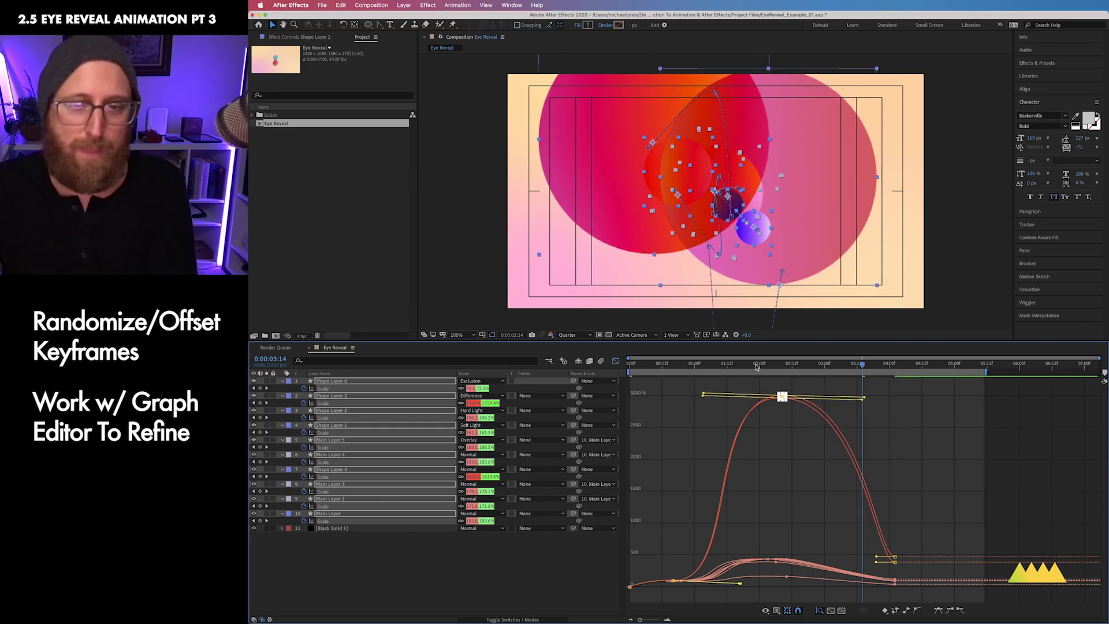
left_click(894, 559)
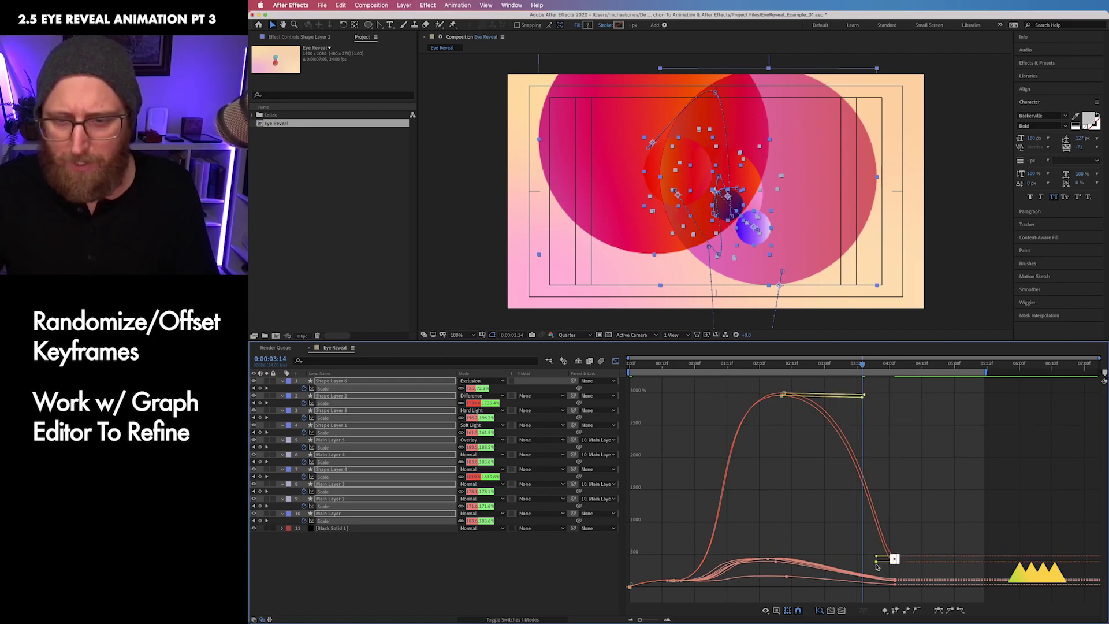
left_click_drag(872, 561, 822, 580)
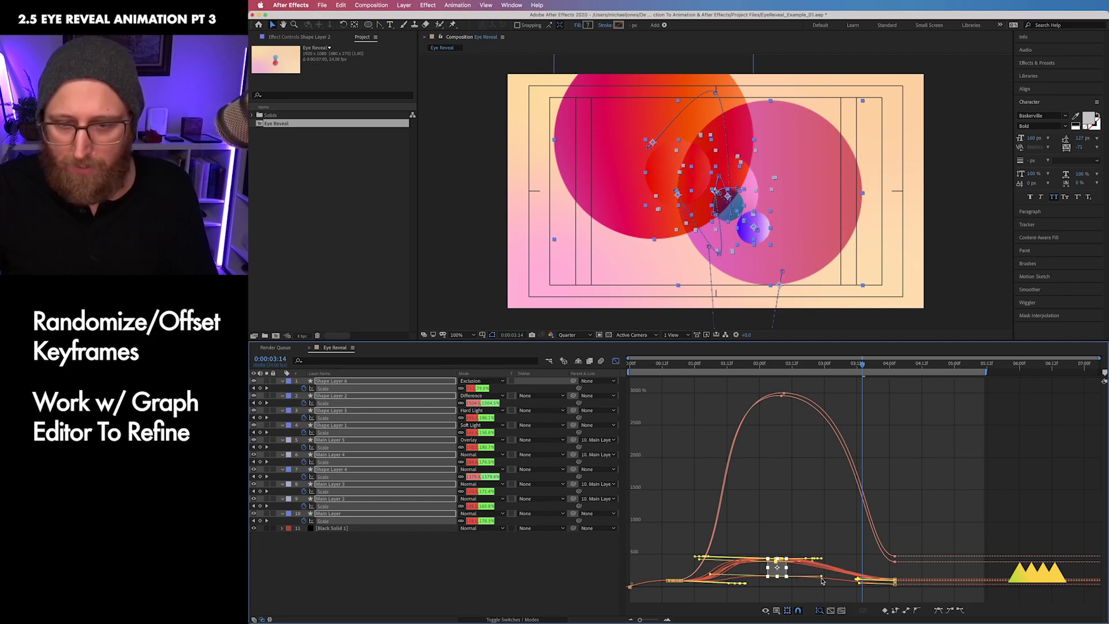
left_click(616, 362)
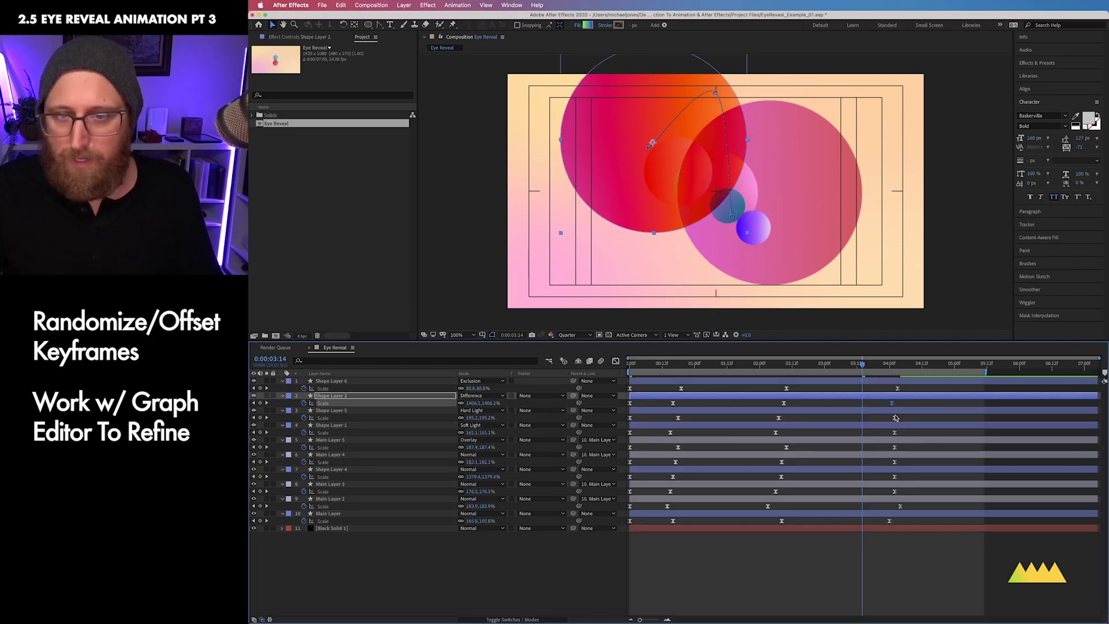
Stagger the layers' final Scale keyframes around the four-second mark and scrub to 0:00:04:01.
left_click(899, 418)
left_click(890, 432)
left_click_drag(893, 448, 889, 492)
left_click(874, 548)
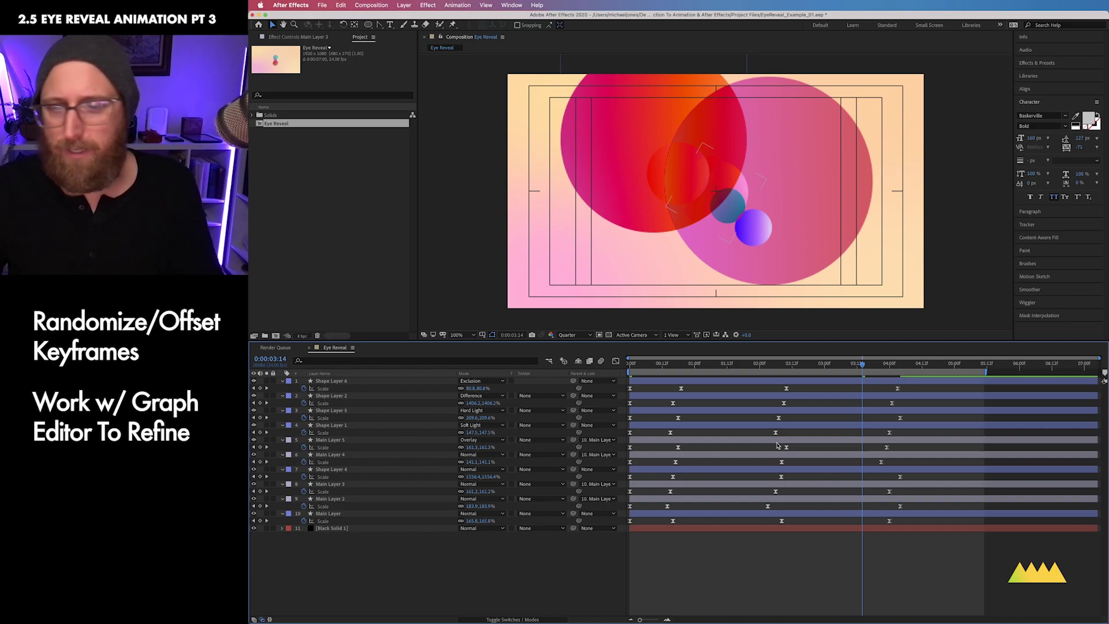
left_click_drag(861, 366, 891, 391)
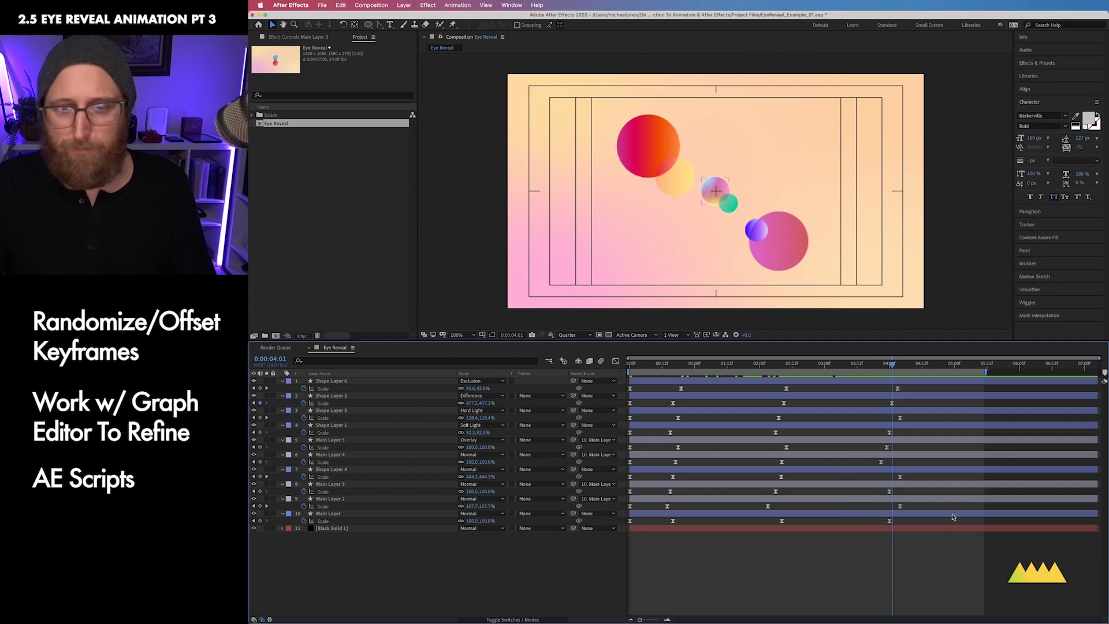
Isolate all layers' Position properties, select the final Position keyframes, and display them as a speed graph.
left_click(927, 514)
left_click(916, 381, "shift")
key("p")
left_click_drag(927, 551, 862, 378)
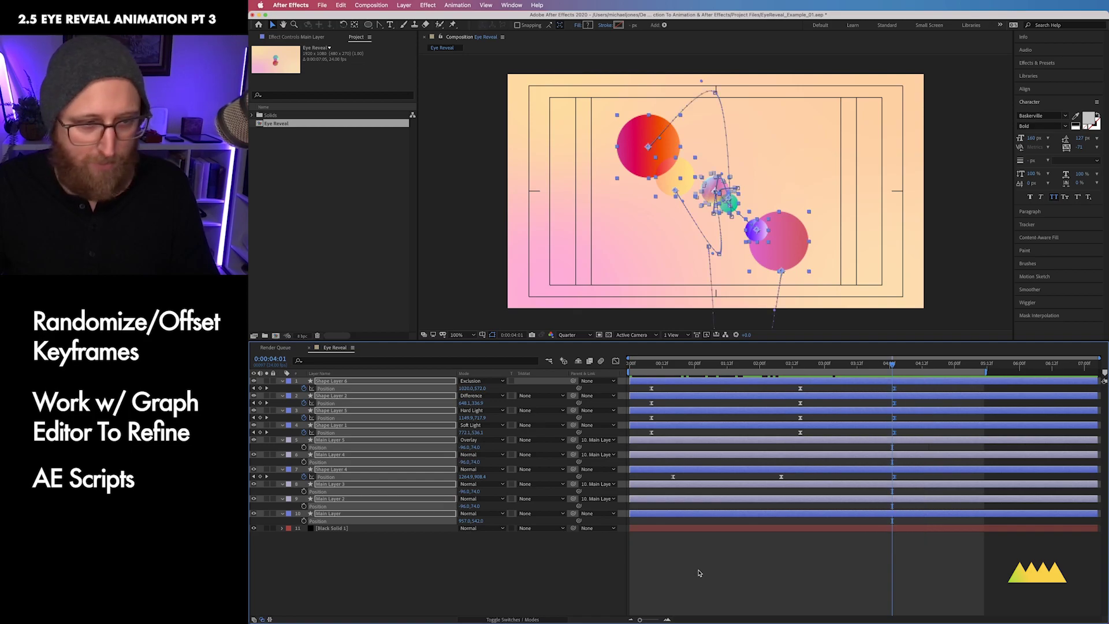
left_click(616, 361)
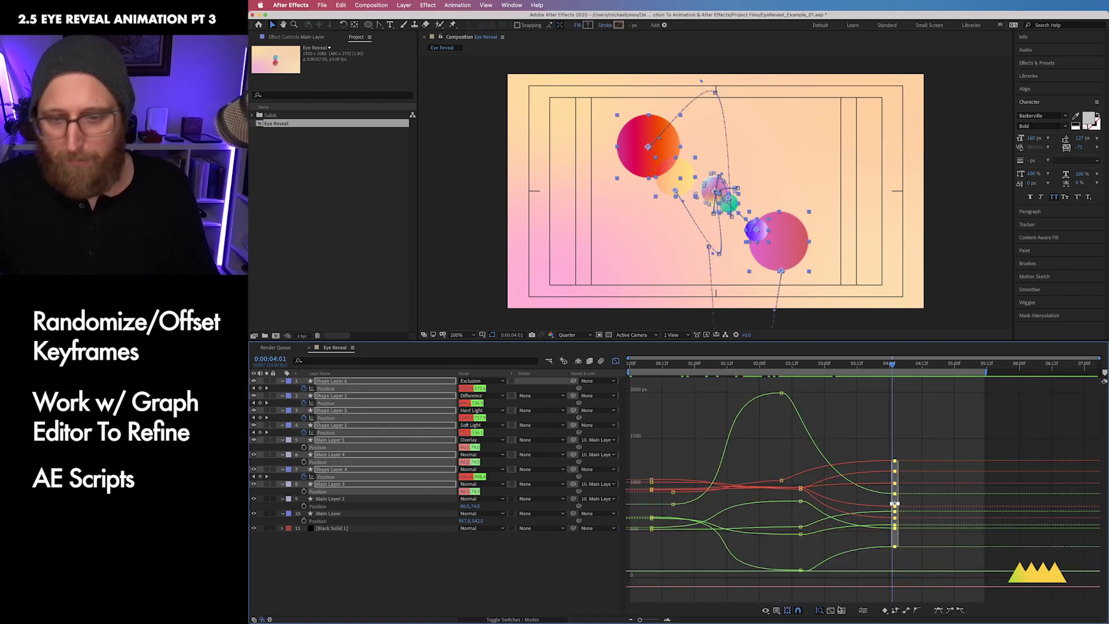
left_click(776, 611)
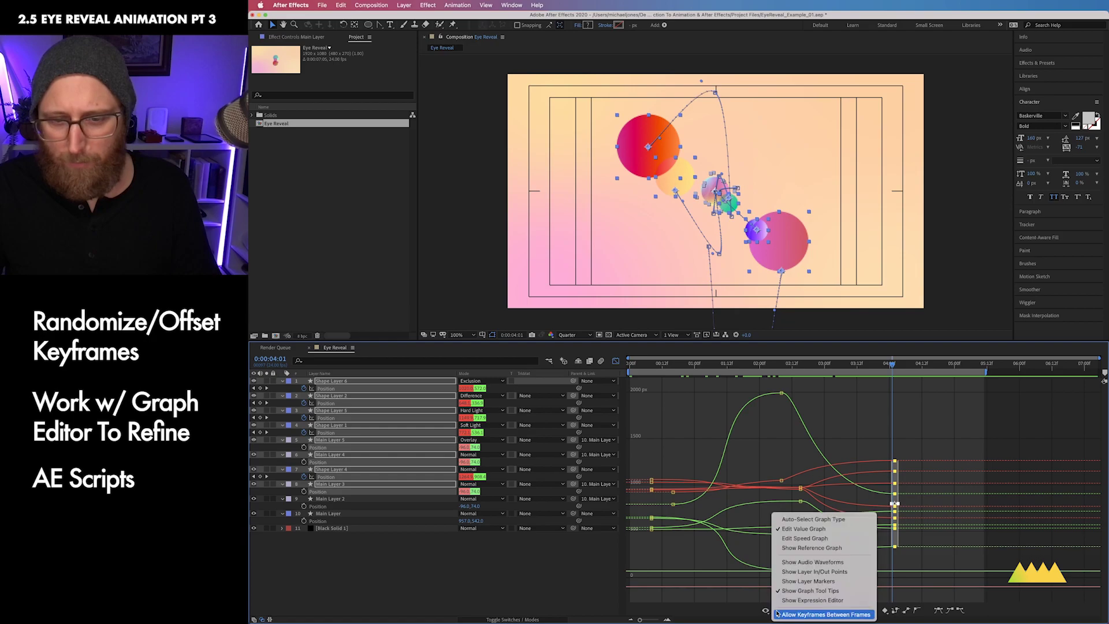
left_click(798, 539)
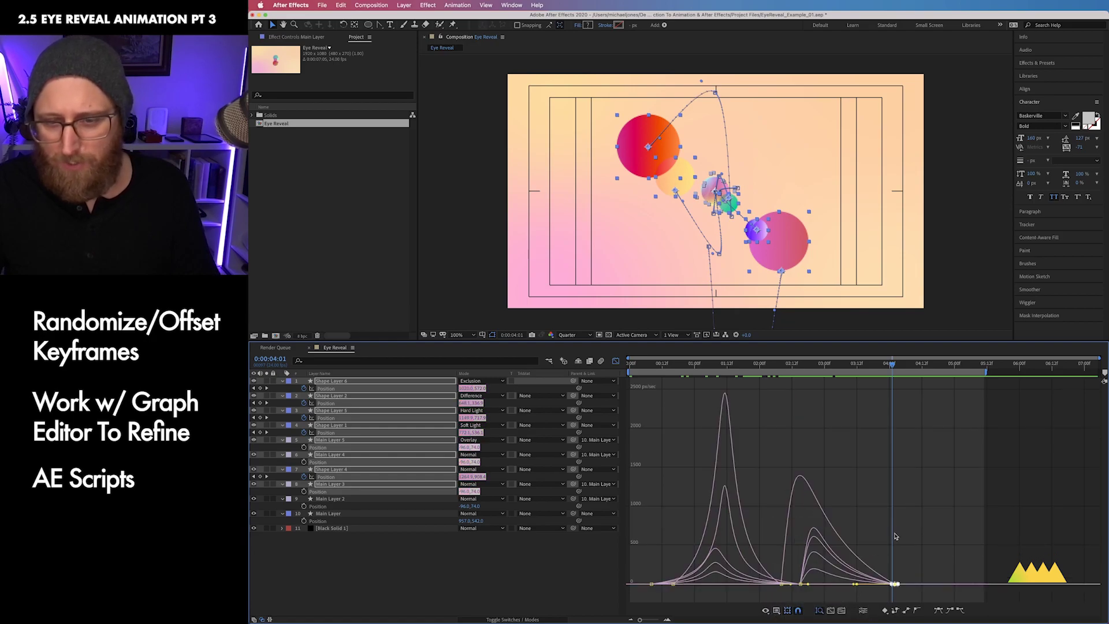
Reshape the Position speed curves into steep, closely aligned peaks before the final keyframes, preview the animation, and return to the layer timeline.
left_click_drag(821, 601, 841, 585)
left_click_drag(774, 368, 719, 377)
key("ctrl+0")
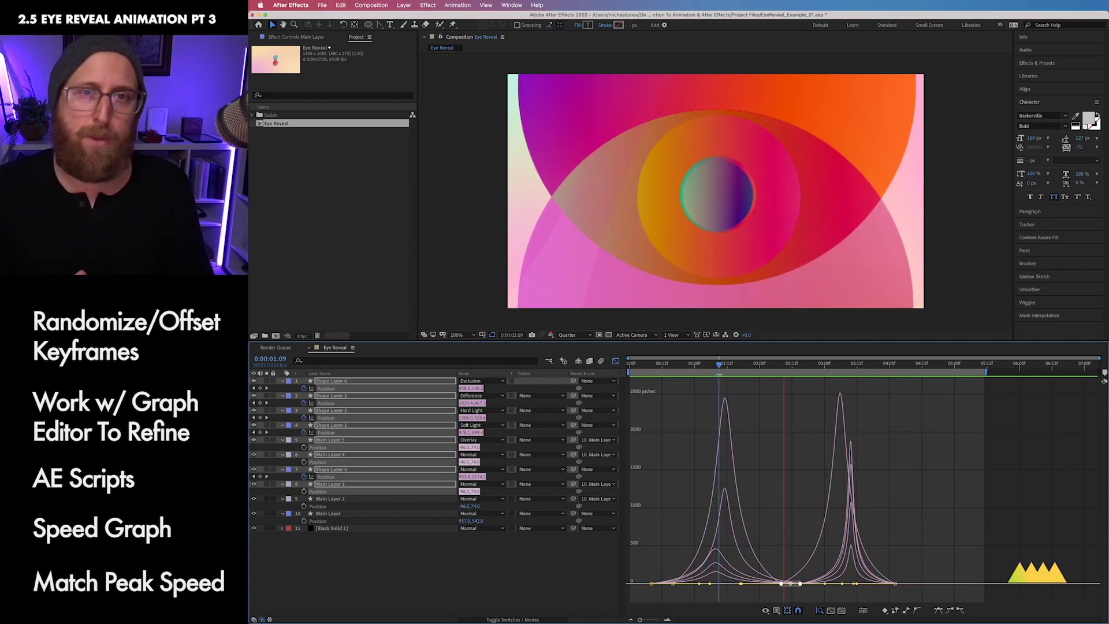
left_click(581, 578)
key("shift+F3")
Add an adjustment layer above the Eye Reveal layers and apply the Displacement Map effect to it.
right_click(580, 577)
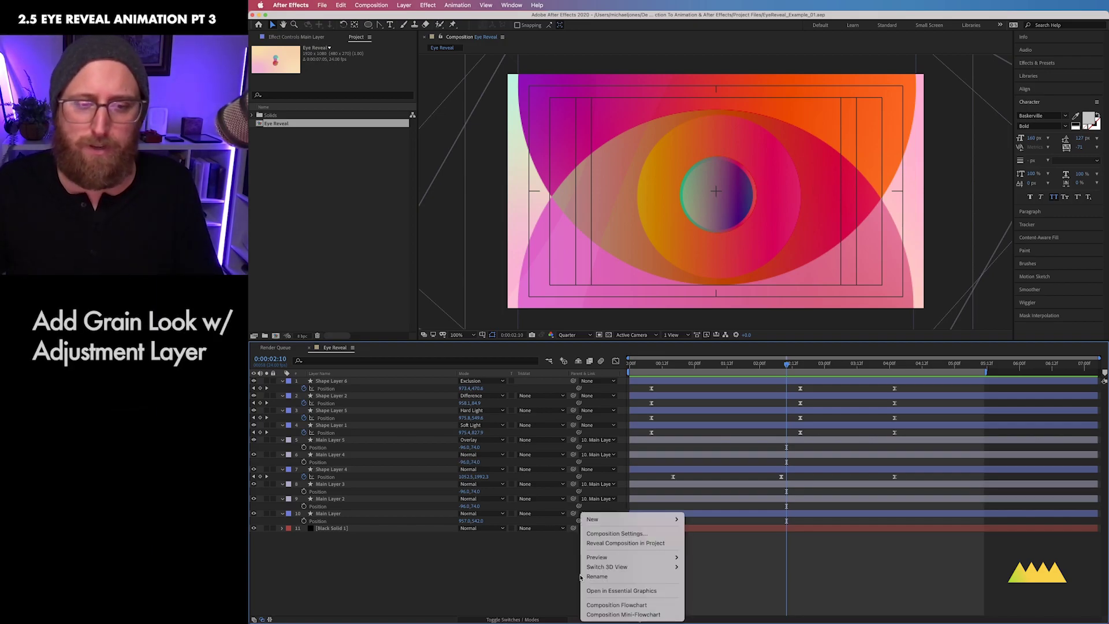
mouse_move(611, 521)
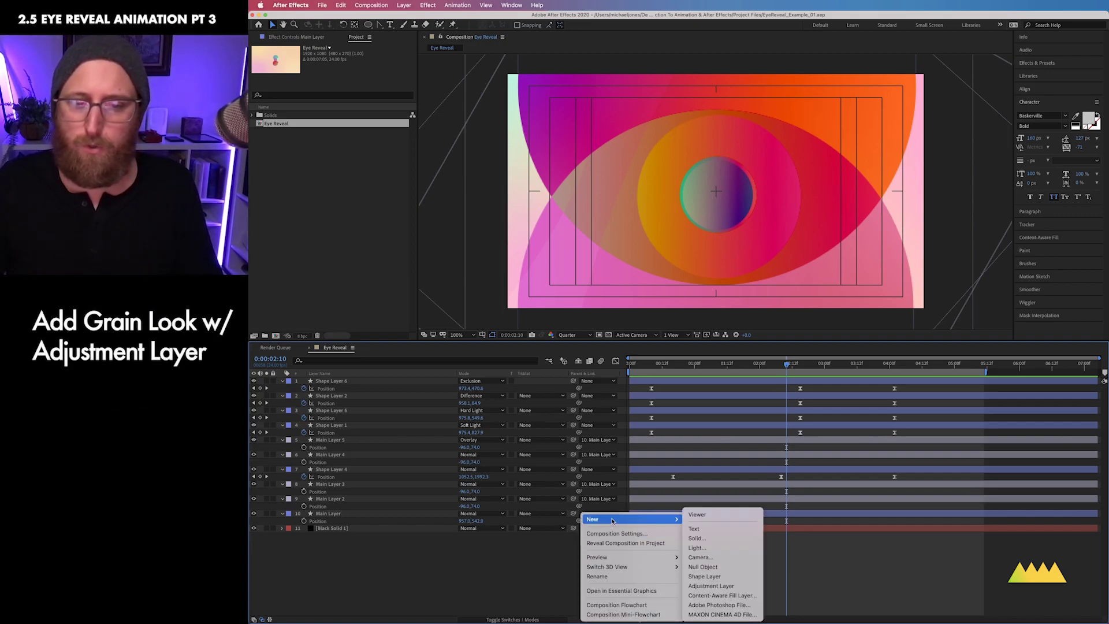
left_click(730, 587)
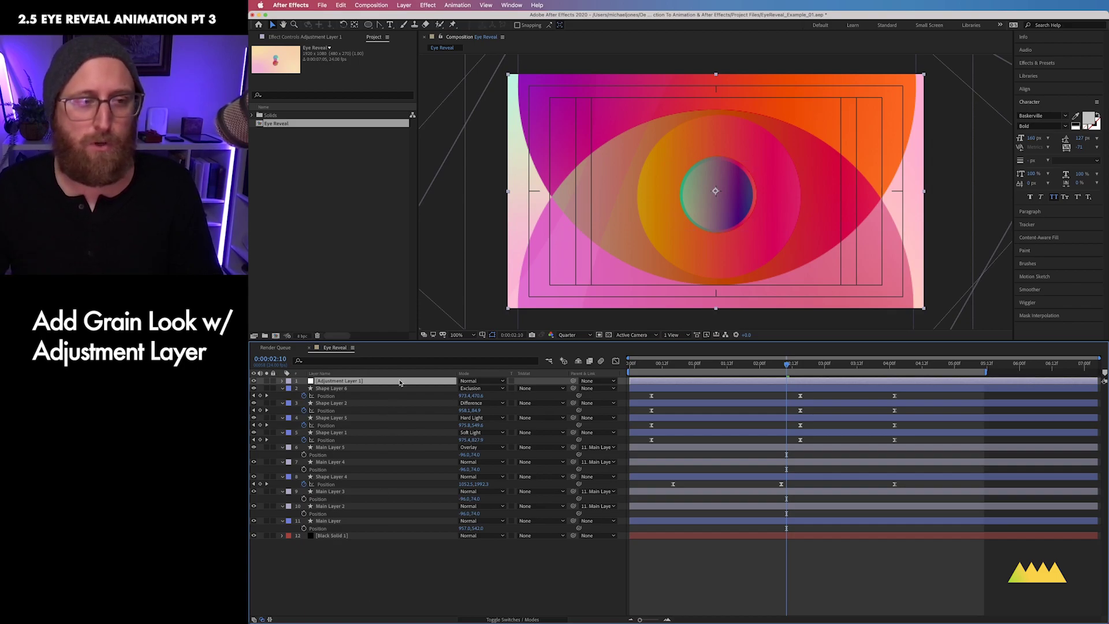
left_click(426, 5)
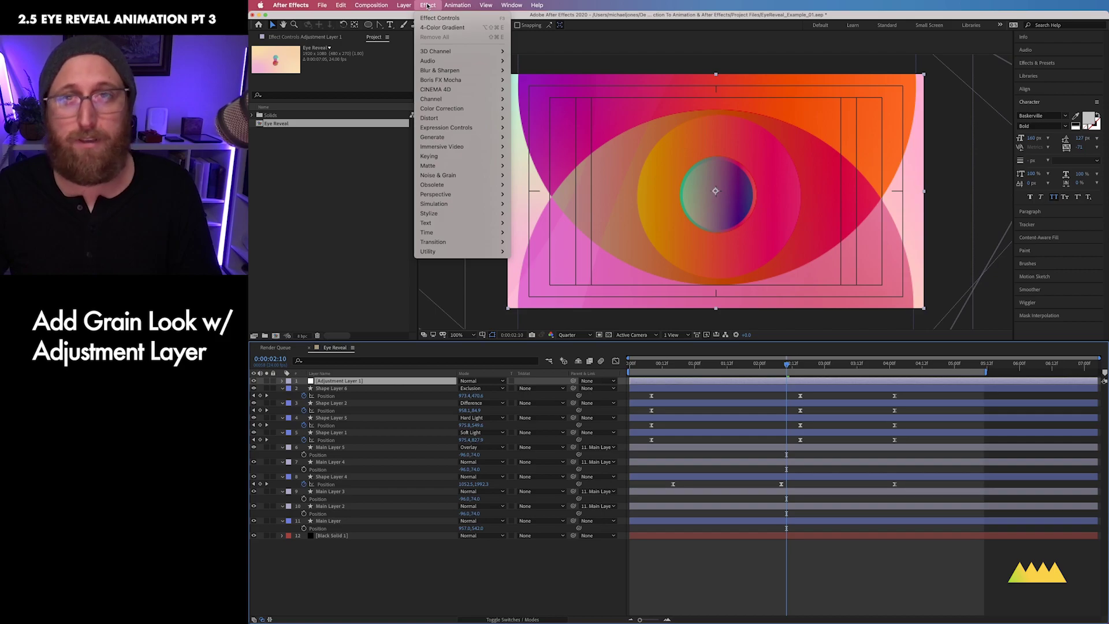
mouse_move(463, 117)
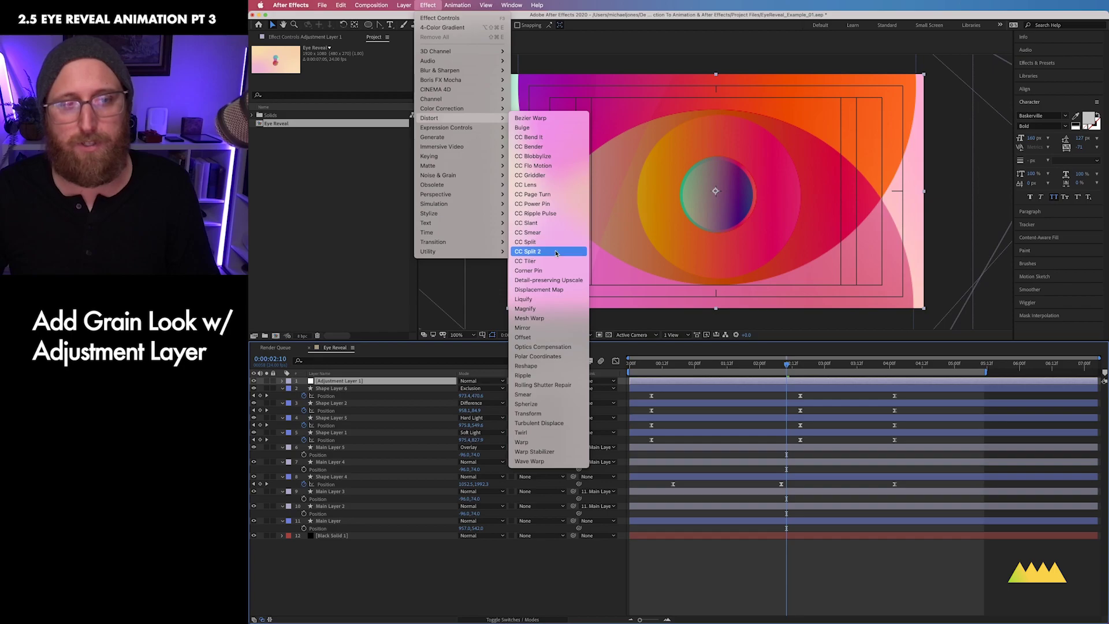
left_click(557, 290)
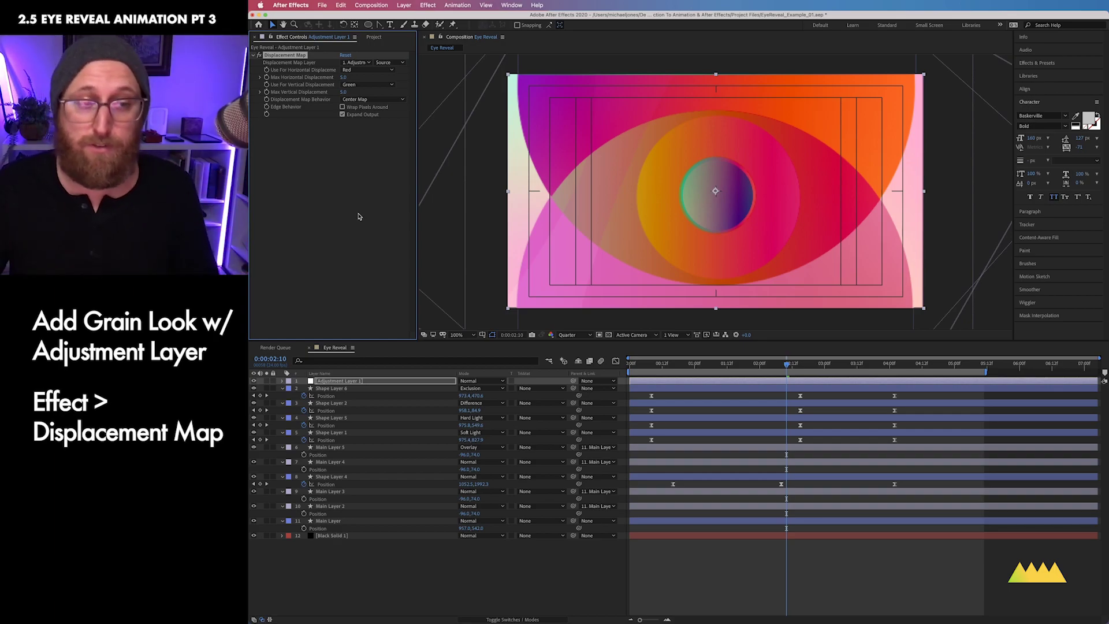
Create a 1920 x 1080 px, 24 fps composition named Noise Grain.
left_click(446, 574)
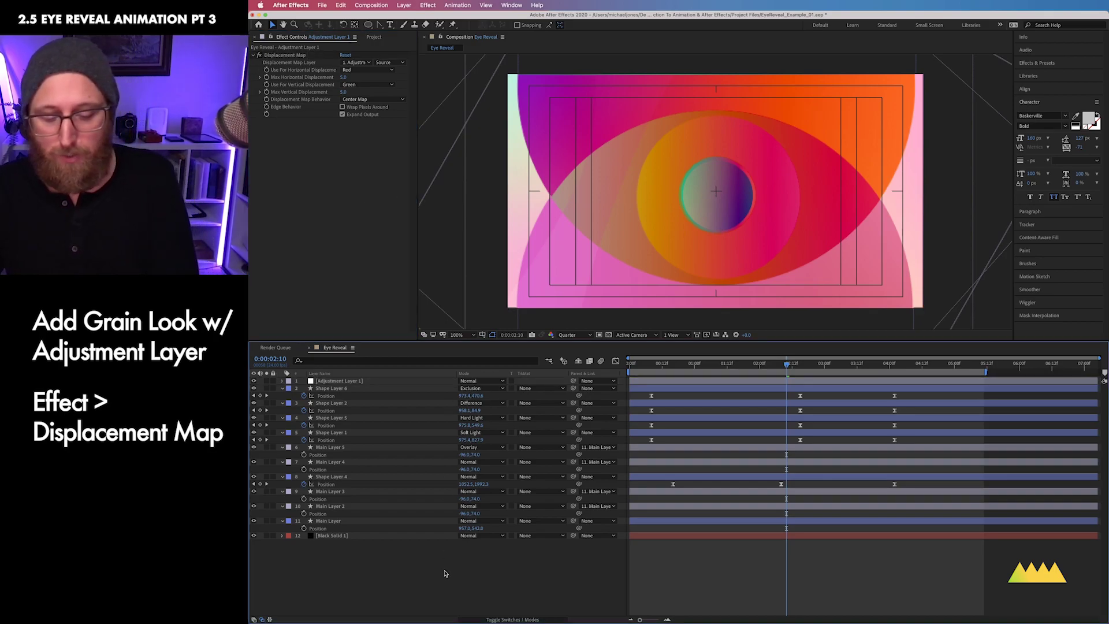
key("super+n")
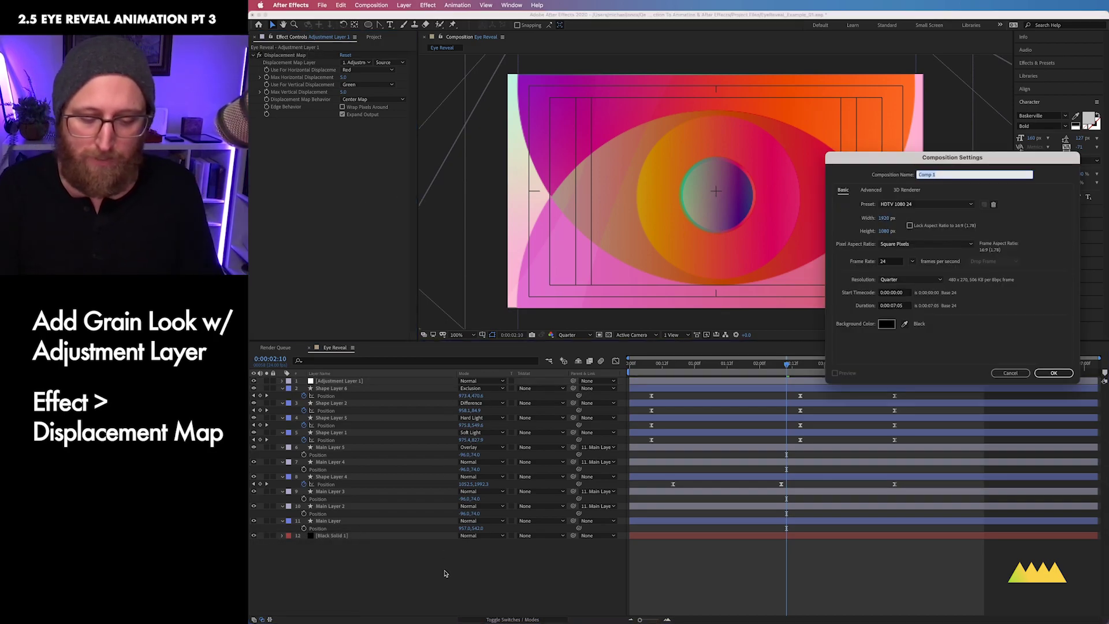
type("Noise Grain")
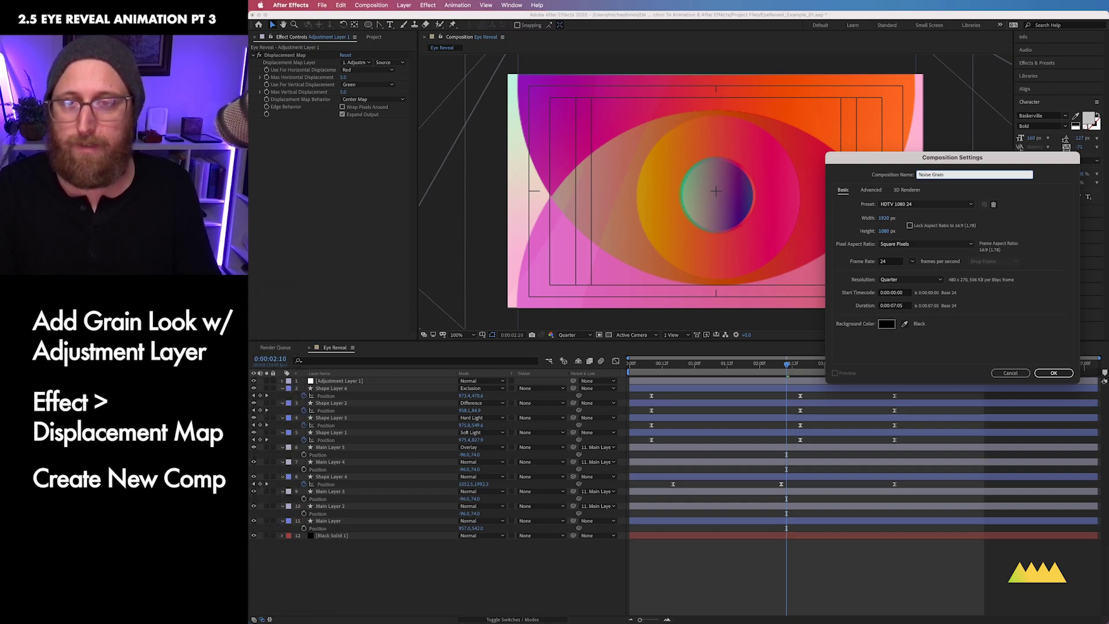
key("Return")
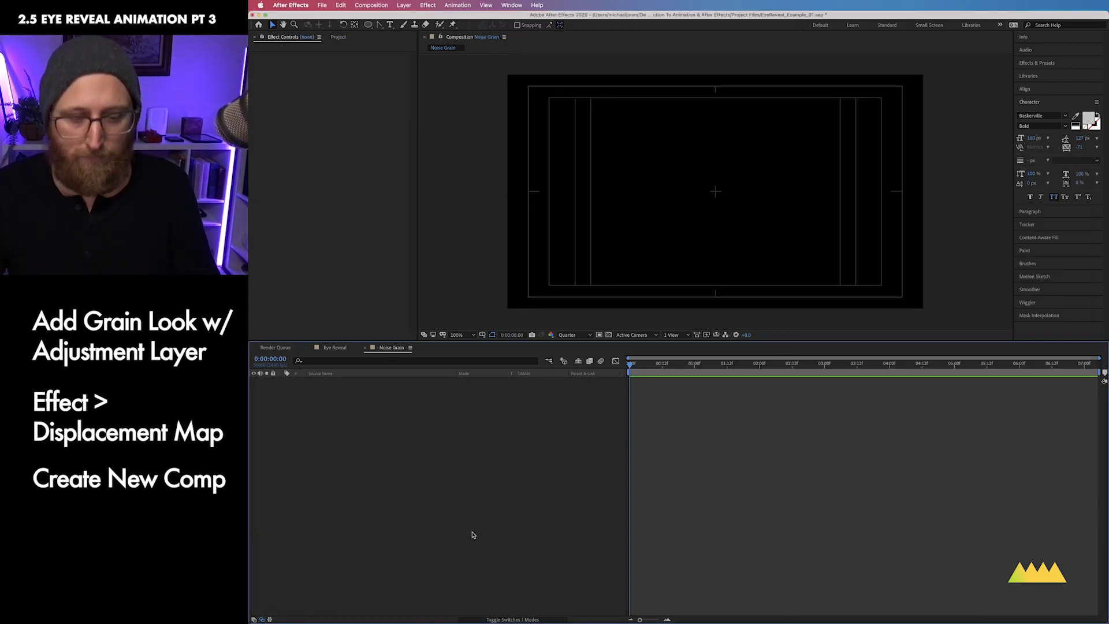
Create a solid named Noise in the Noise Grain composition and apply the Fractal Noise effect to it.
key("super+y")
type("Noise")
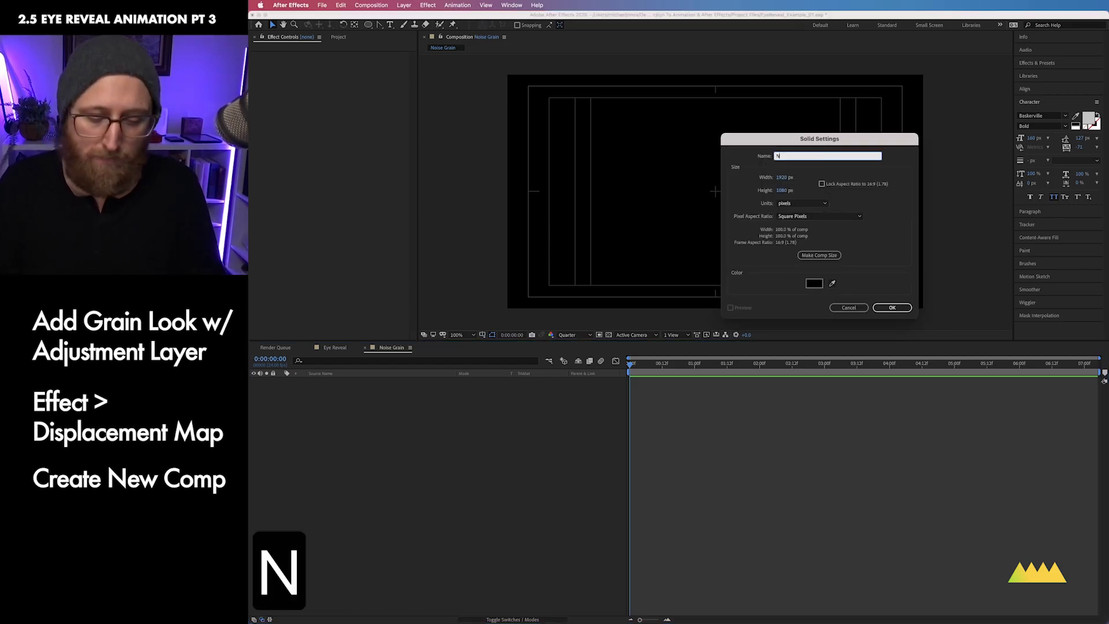
key("Return")
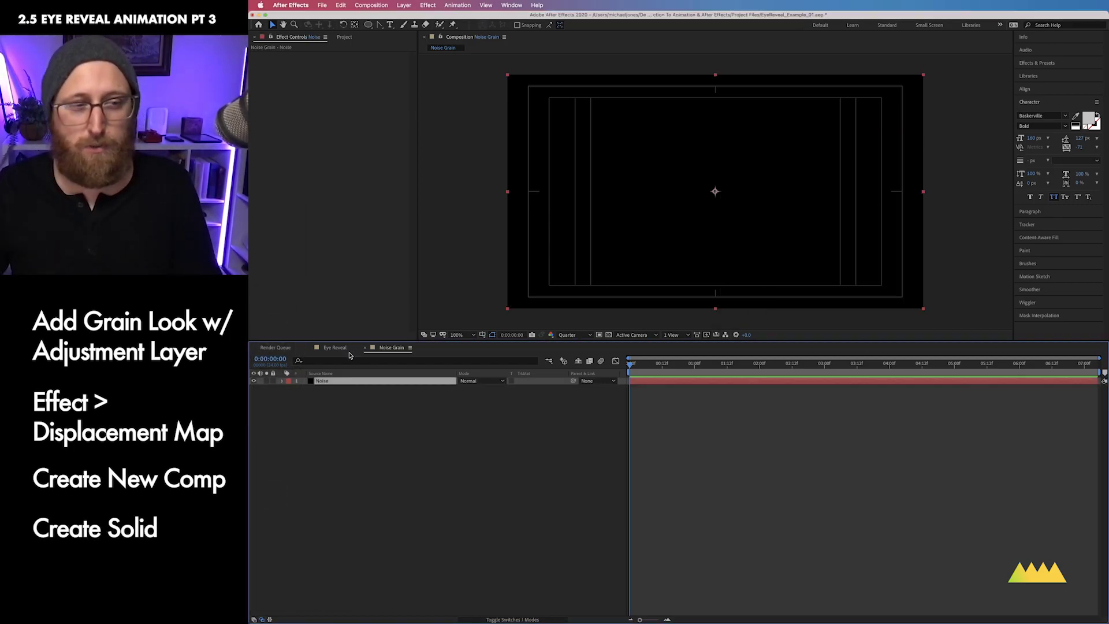
left_click(422, 5)
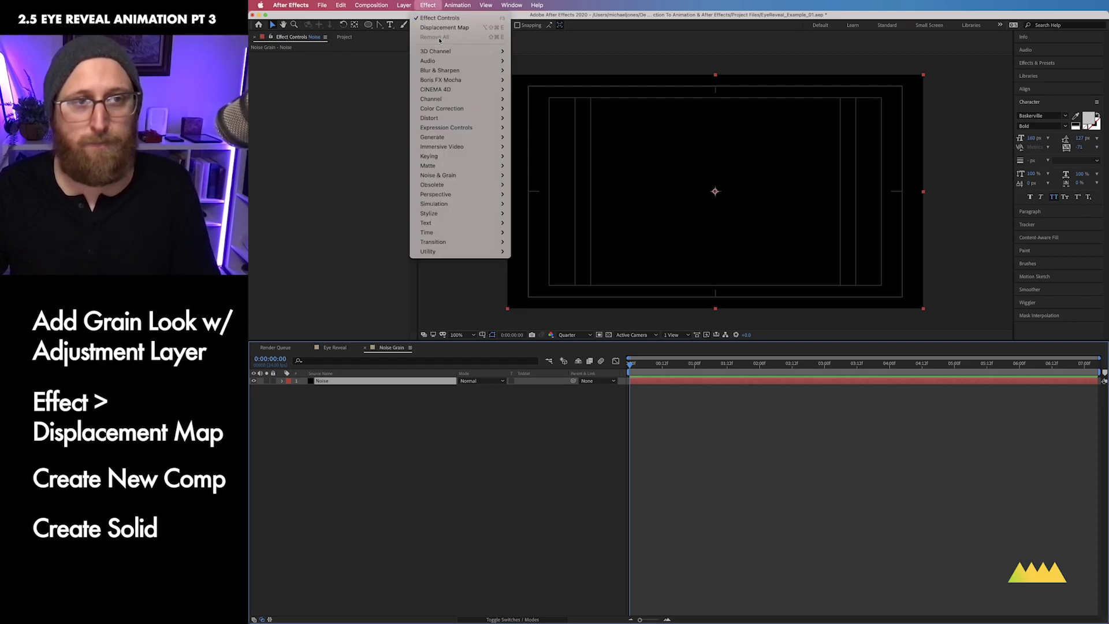
mouse_move(461, 181)
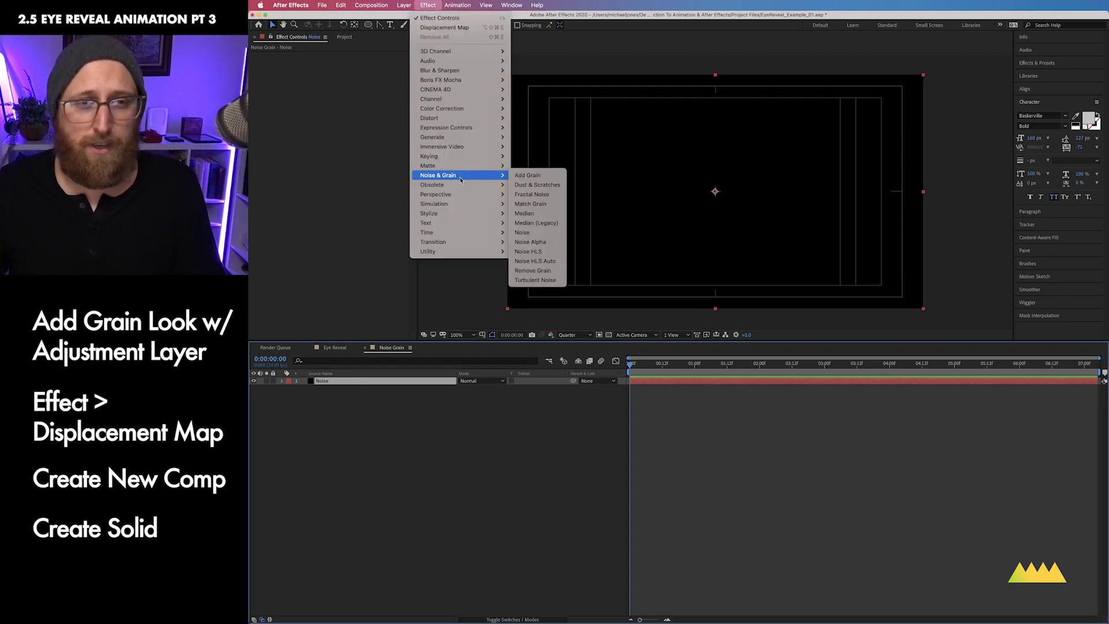
left_click(528, 195)
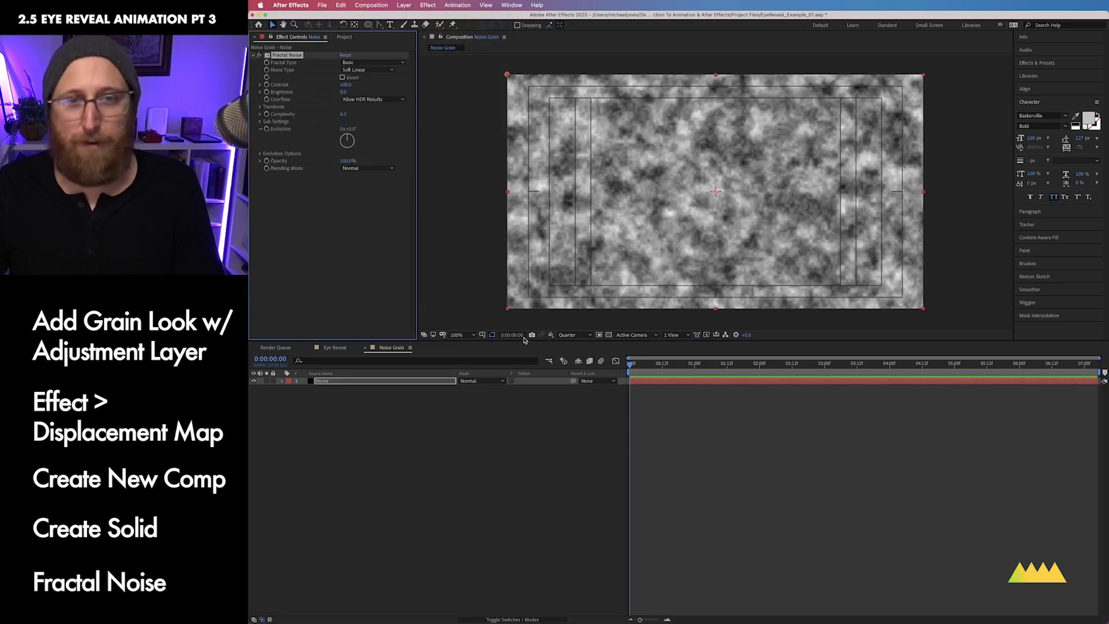
Keyframe the Fractal Noise Evolution from -14° at the first frame to about seven revolutions at the end, and preview the motion.
left_click_drag(630, 367, 799, 370)
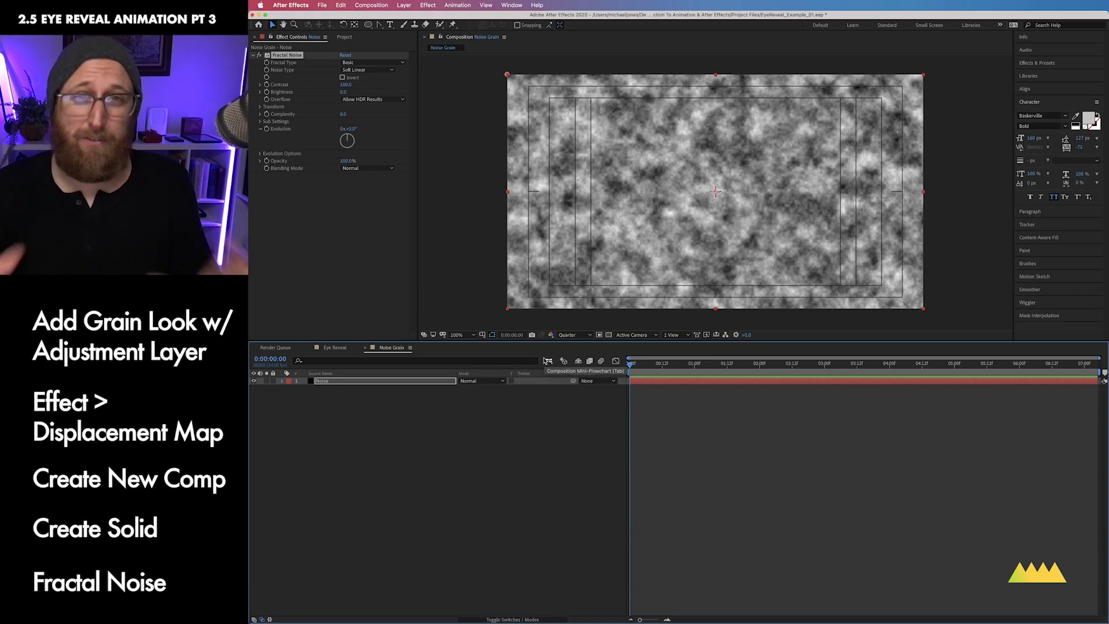
left_click_drag(354, 128, 311, 139)
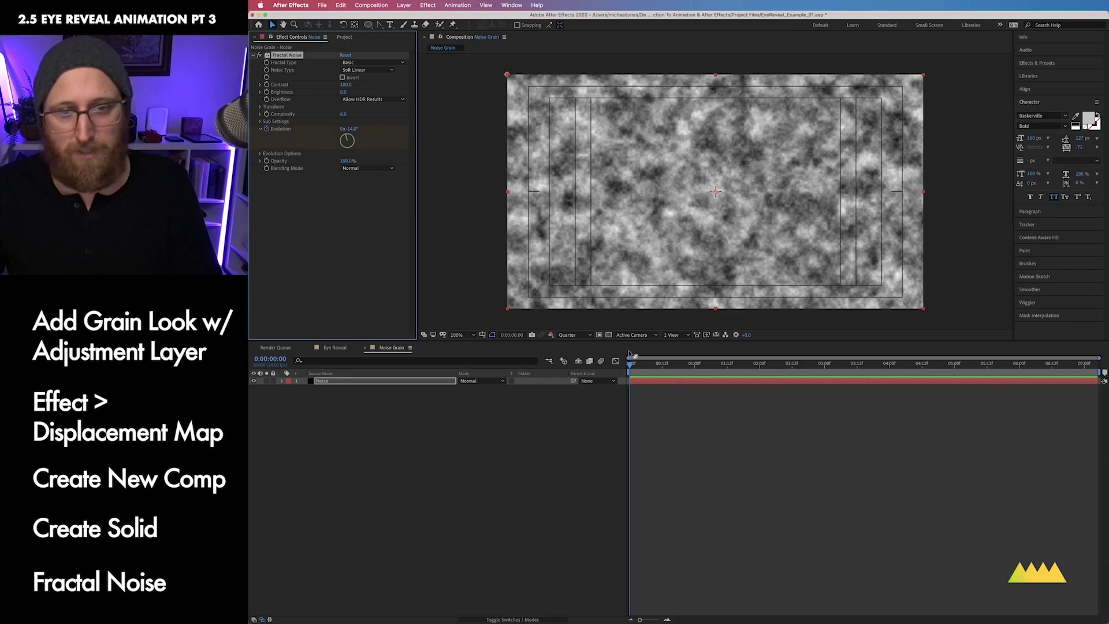
left_click_drag(630, 367, 1096, 365)
left_click_drag(352, 130, 387, 130)
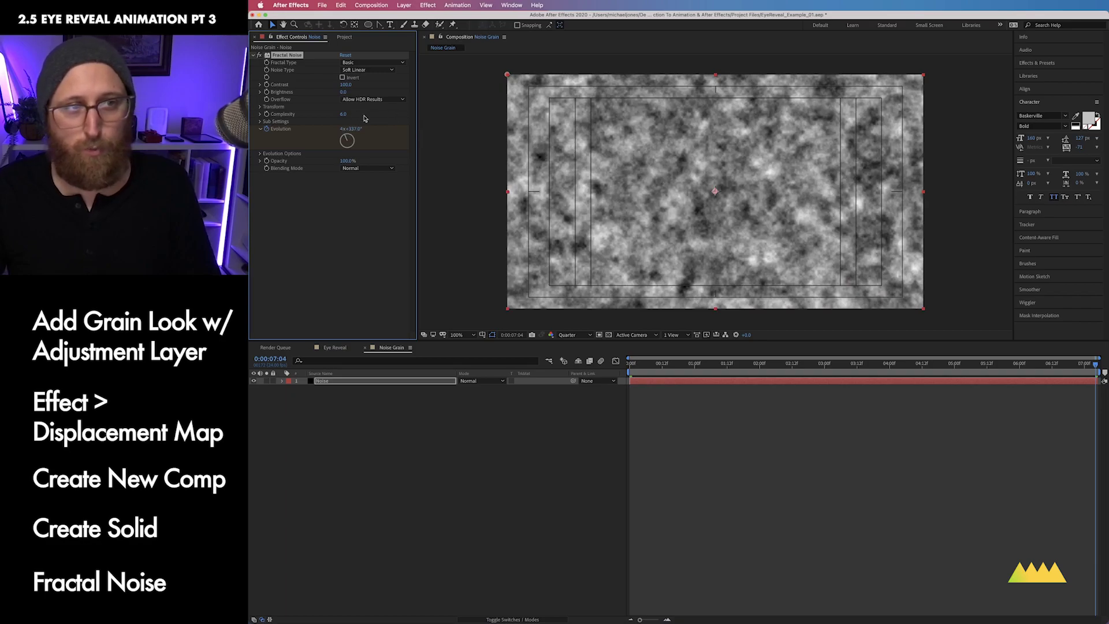
left_click(701, 408)
key("space")
key("space")
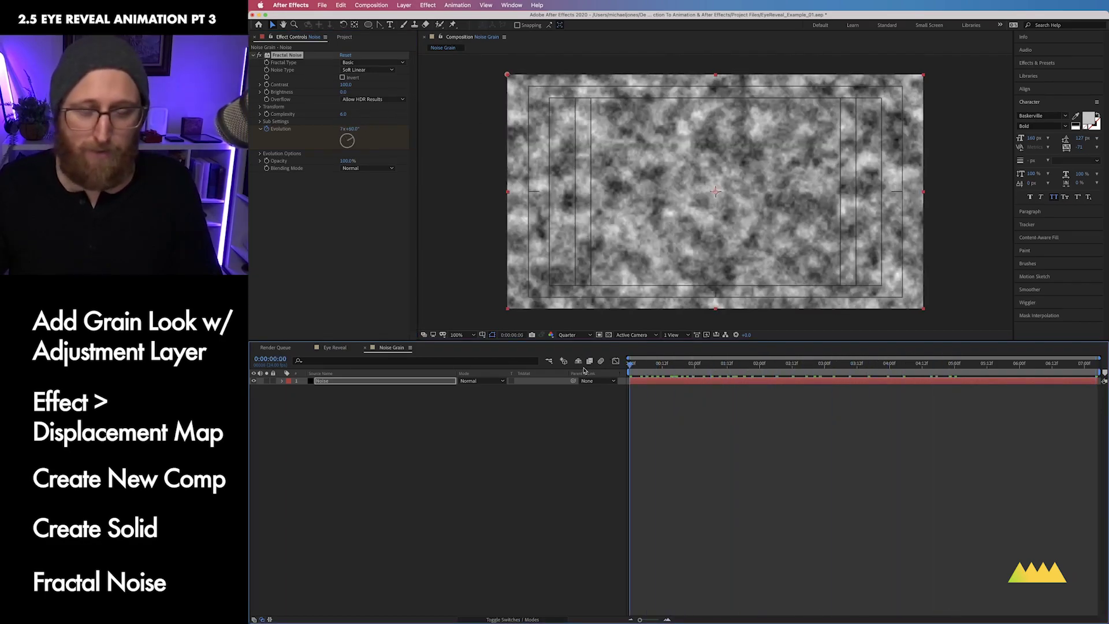
key("ctrl+0")
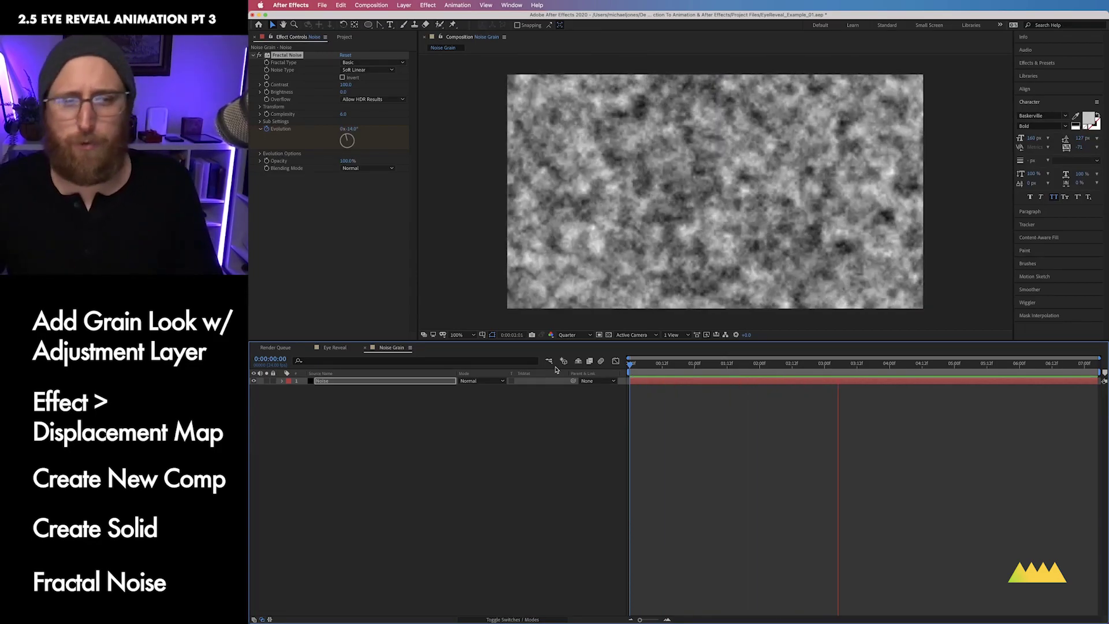
key("space")
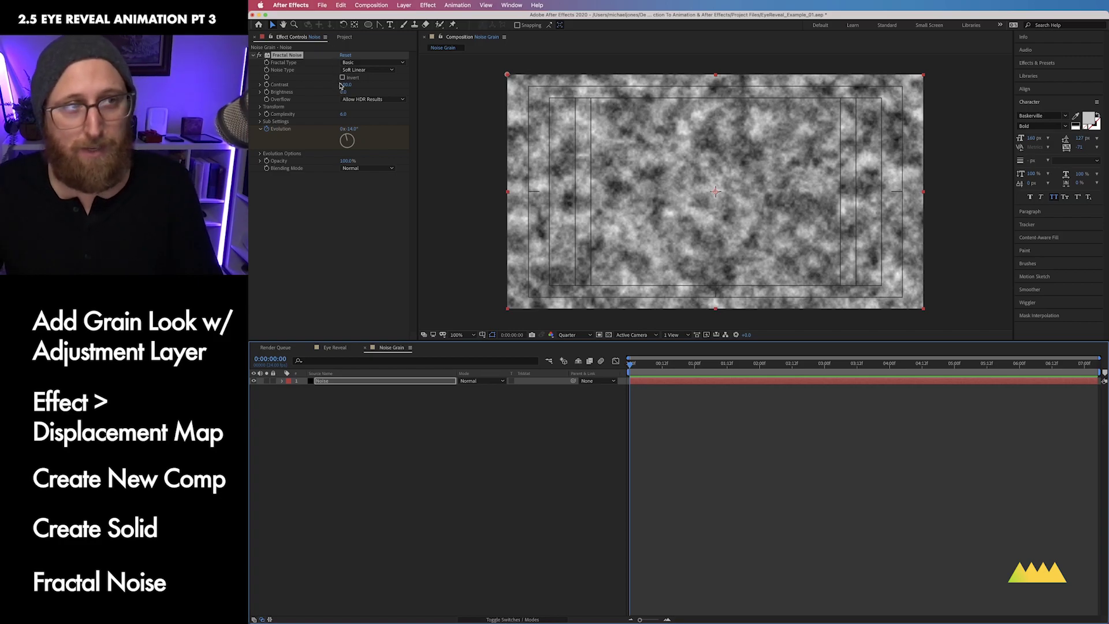
Set the Fractal Noise transform Scale to 1 and preview the resulting grain.
left_click(260, 107)
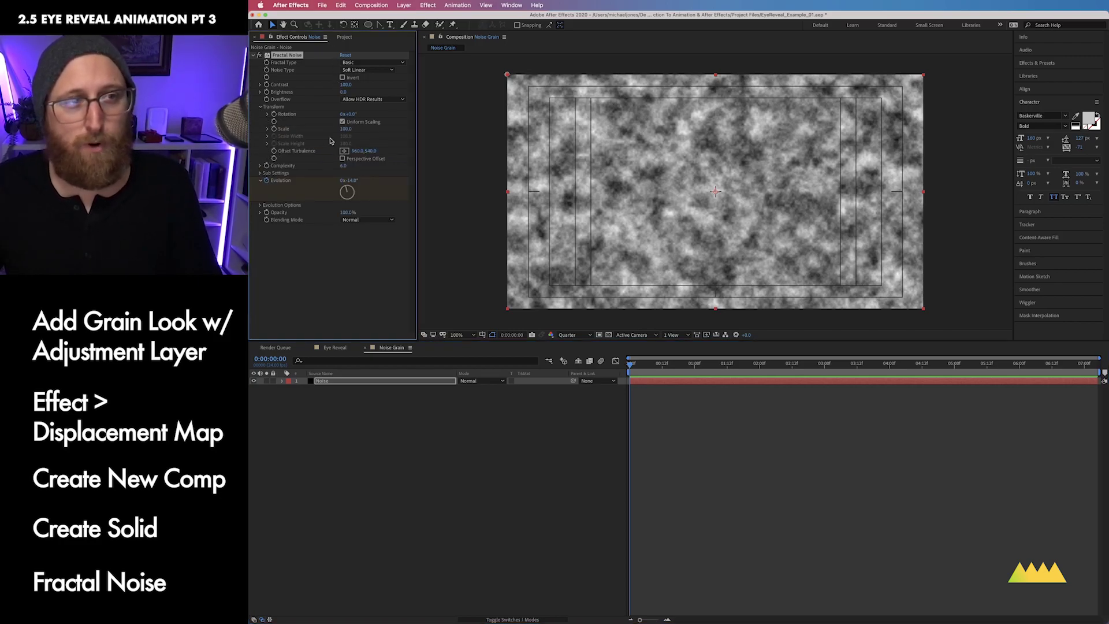
type("1")
key("Return")
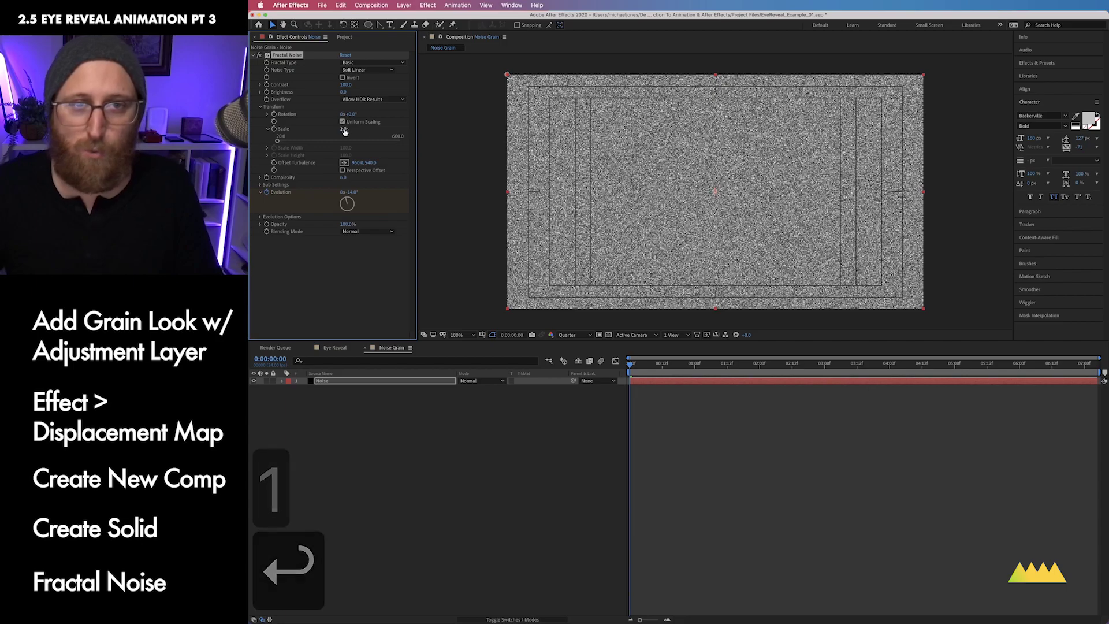
key("ctrl+0")
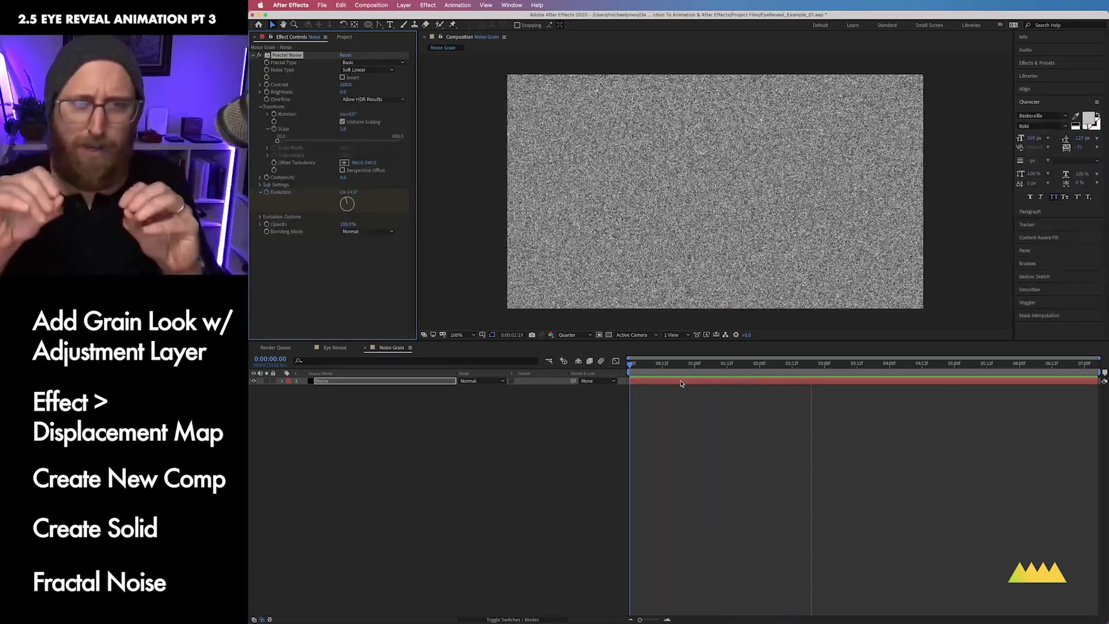
key("space")
Add the Noise Grain composition as the top layer of Eye Reveal and turn off its visibility.
left_click(337, 347)
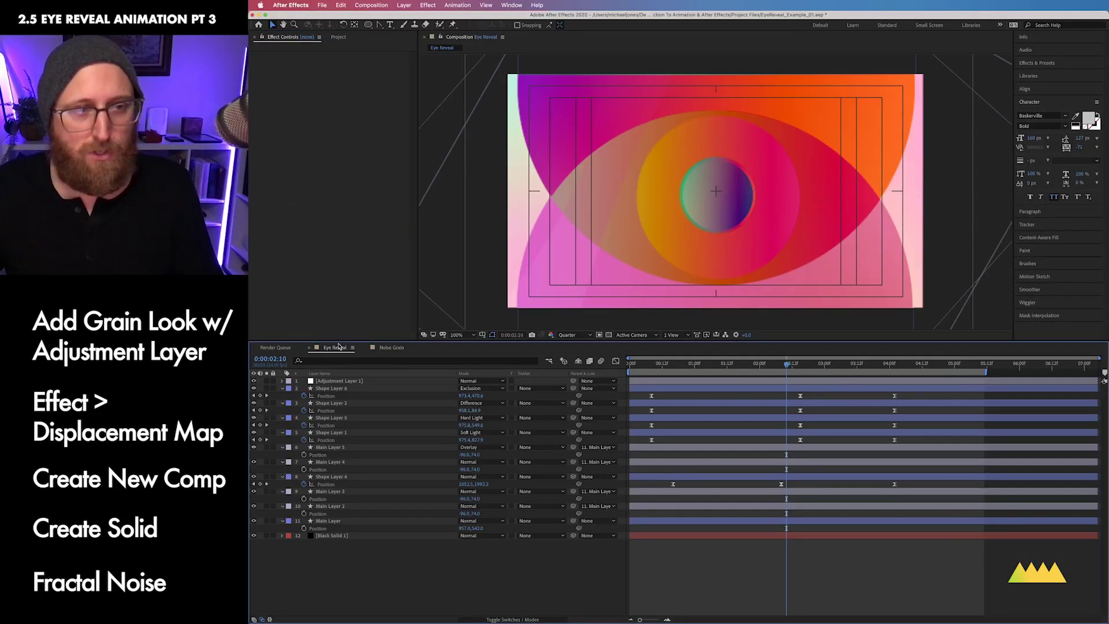
left_click(340, 37)
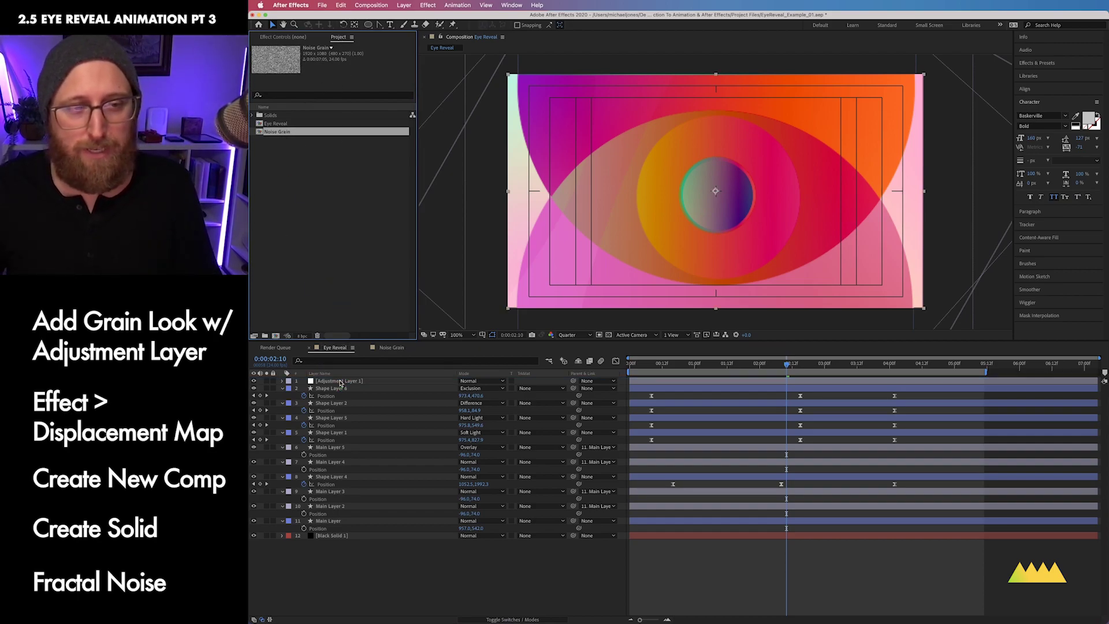
left_click_drag(340, 383, 310, 388)
left_click(254, 381)
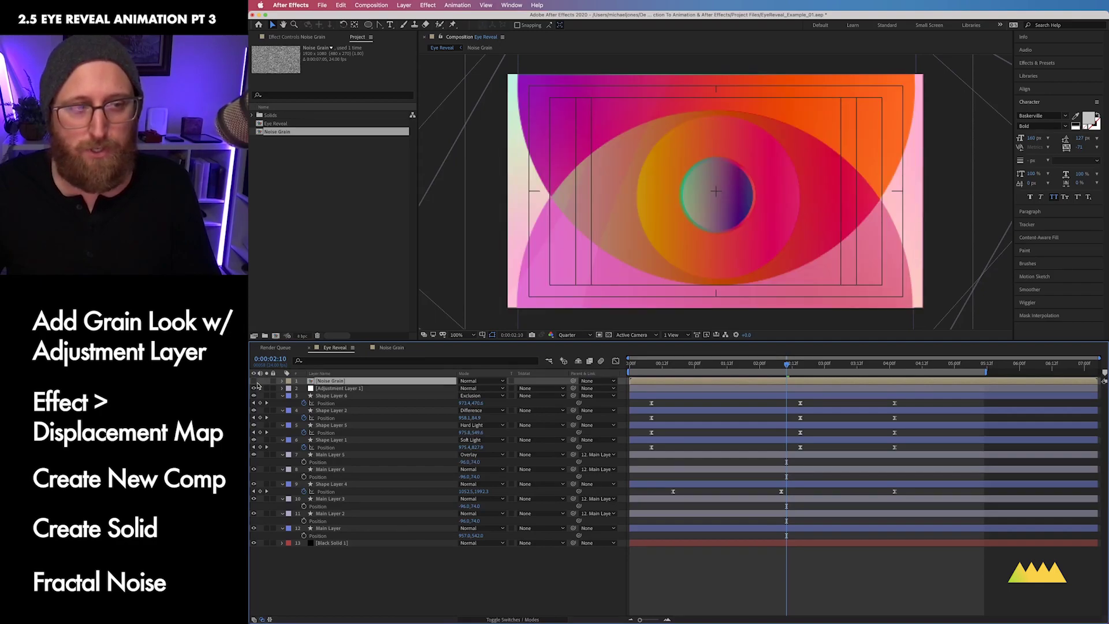
Set the adjustment layer's Displacement Map Layer to Noise Grain.
left_click(343, 388)
left_click(309, 38)
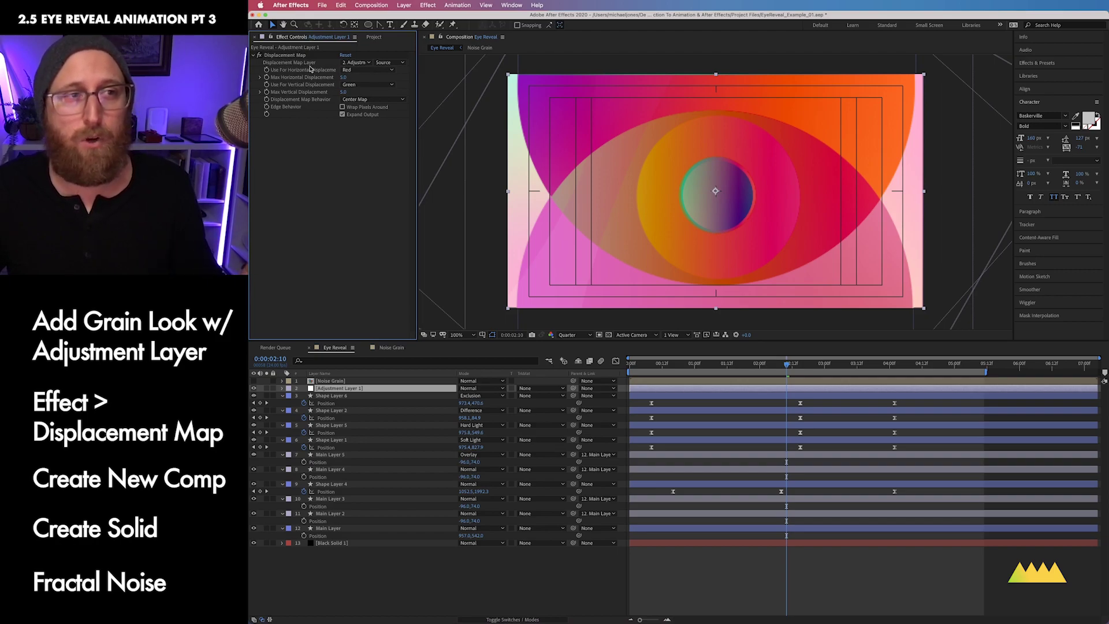
left_click(355, 63)
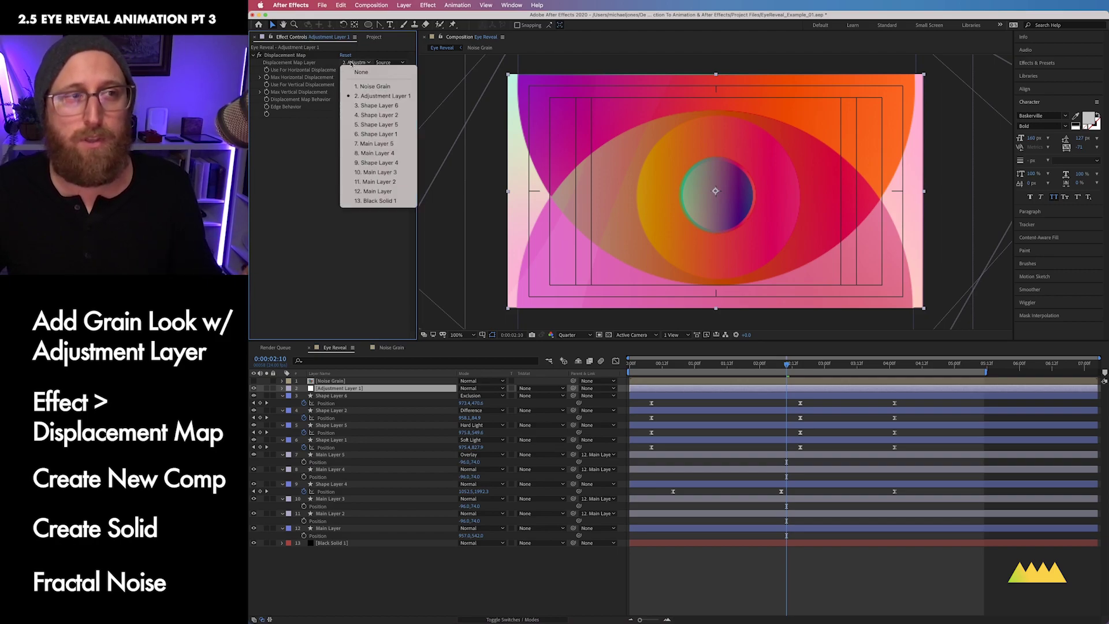
left_click(373, 87)
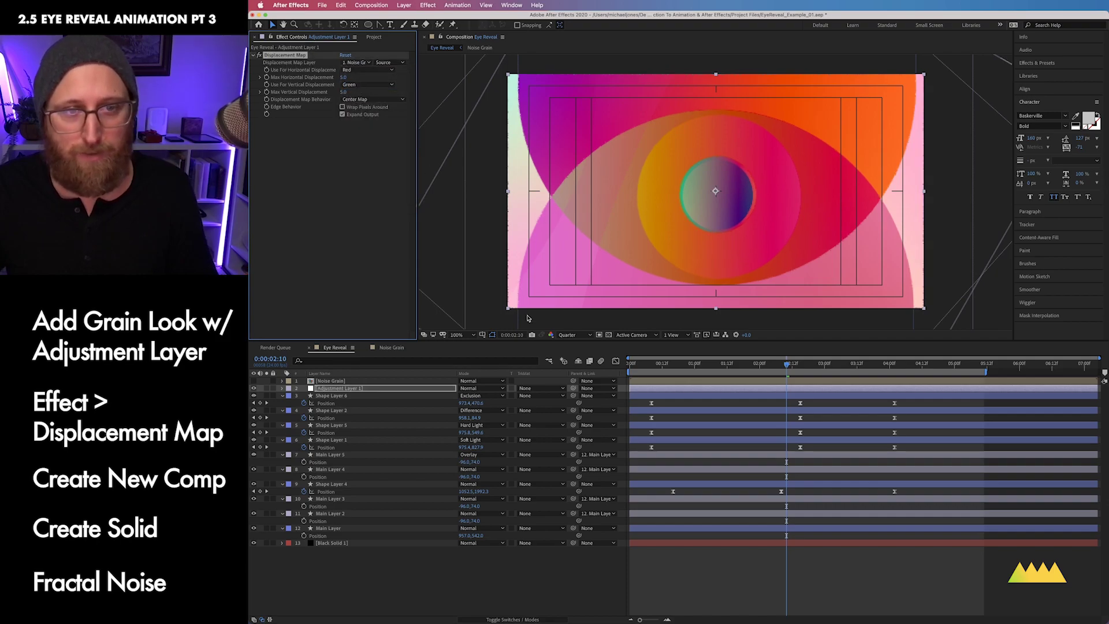
Examine the displaced edges of the eye shapes up close at several magnifications.
key("super+equal")
key("super+equal")
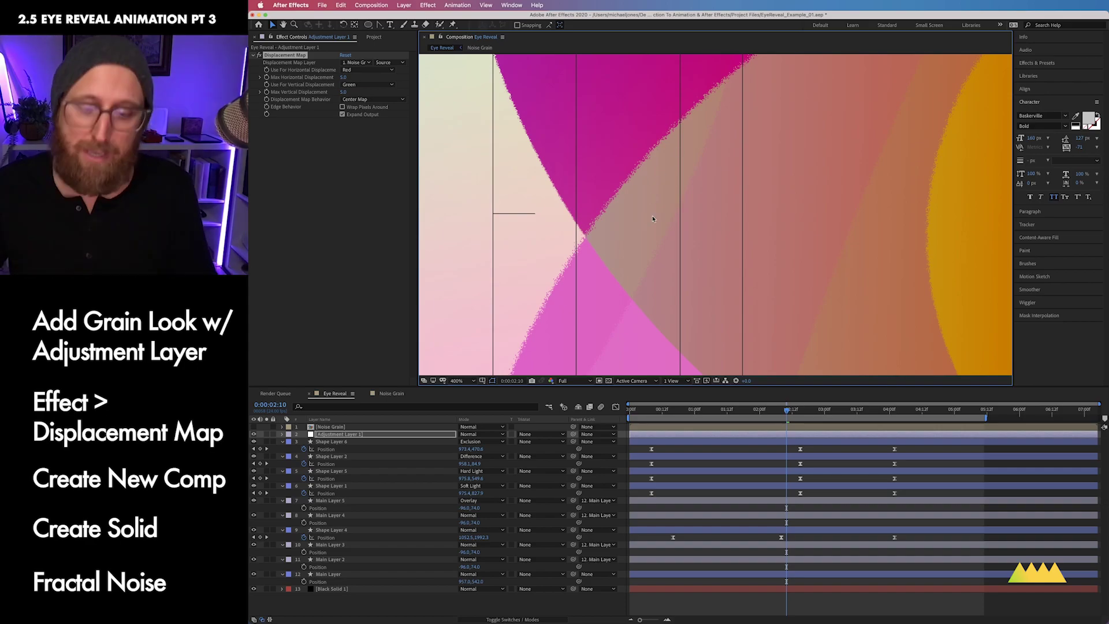
key("super+minus")
key("super+minus")
key("super+equal")
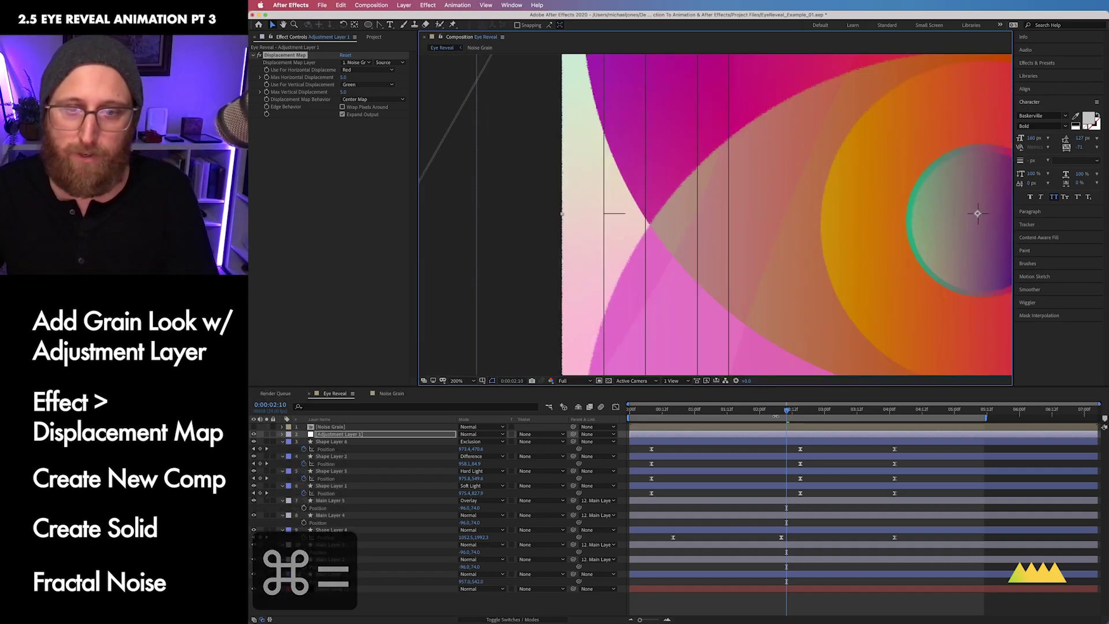
key("super+equal")
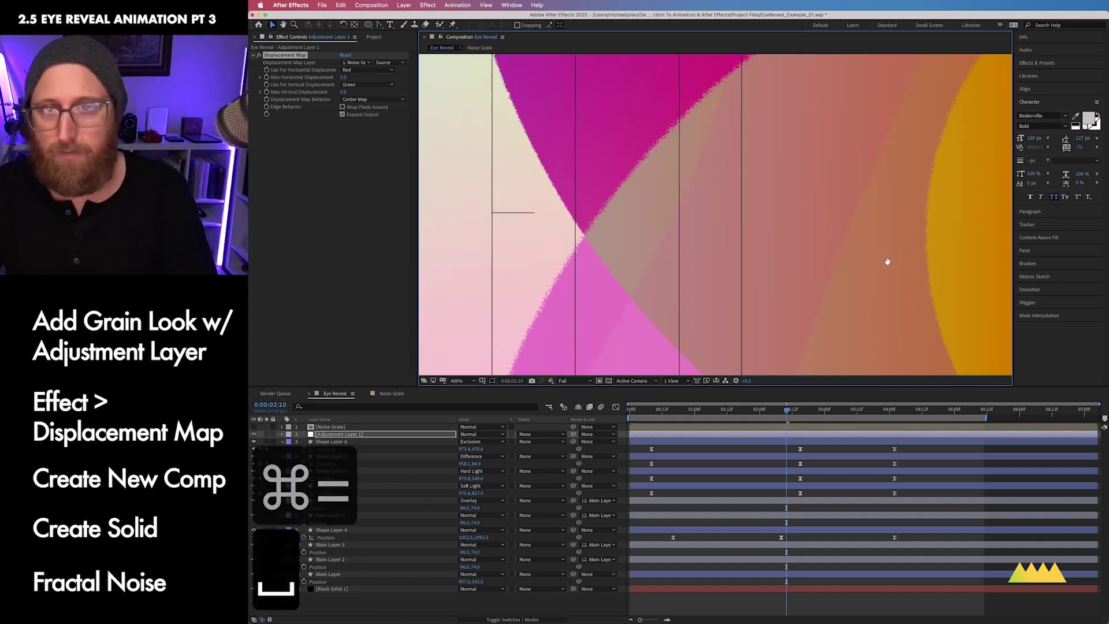
key("super+equal")
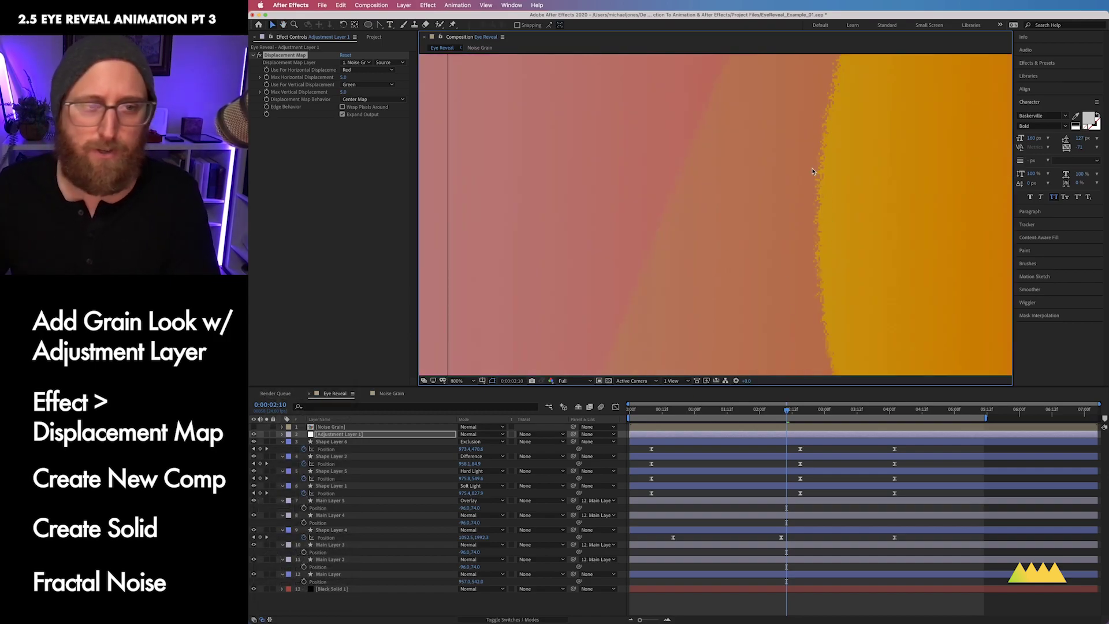
key("super+minus")
key("super+minus")
key("super+minus")
key("super+equal")
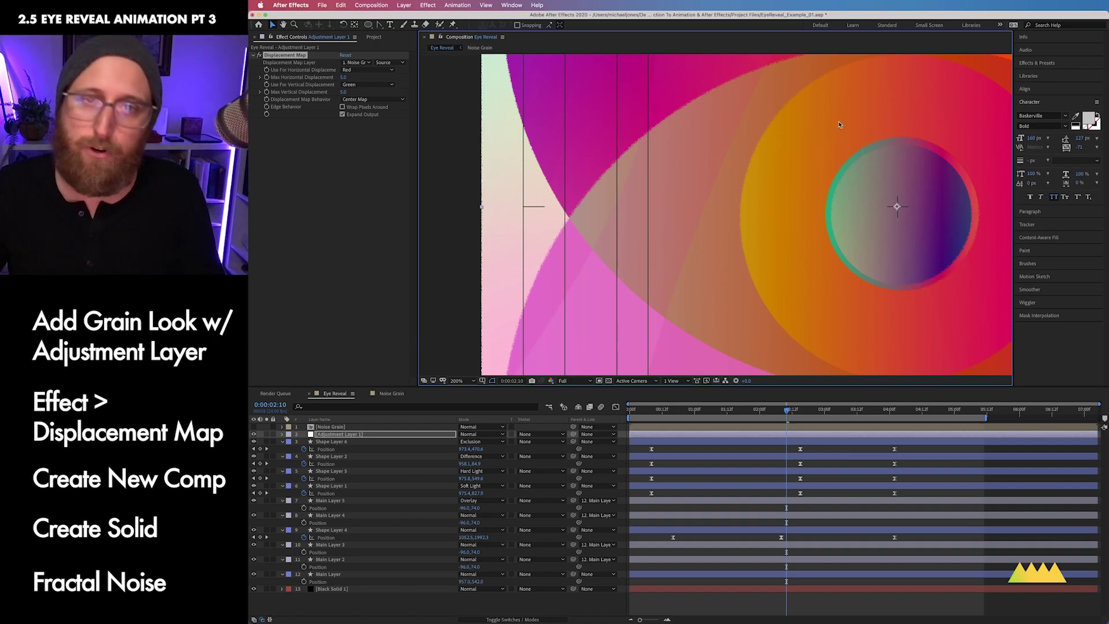
Set the Fractal Noise Scale in Noise Grain to 100 and check its effect on the Eye Reveal shapes up to 0:00:03:02.
left_click(348, 428)
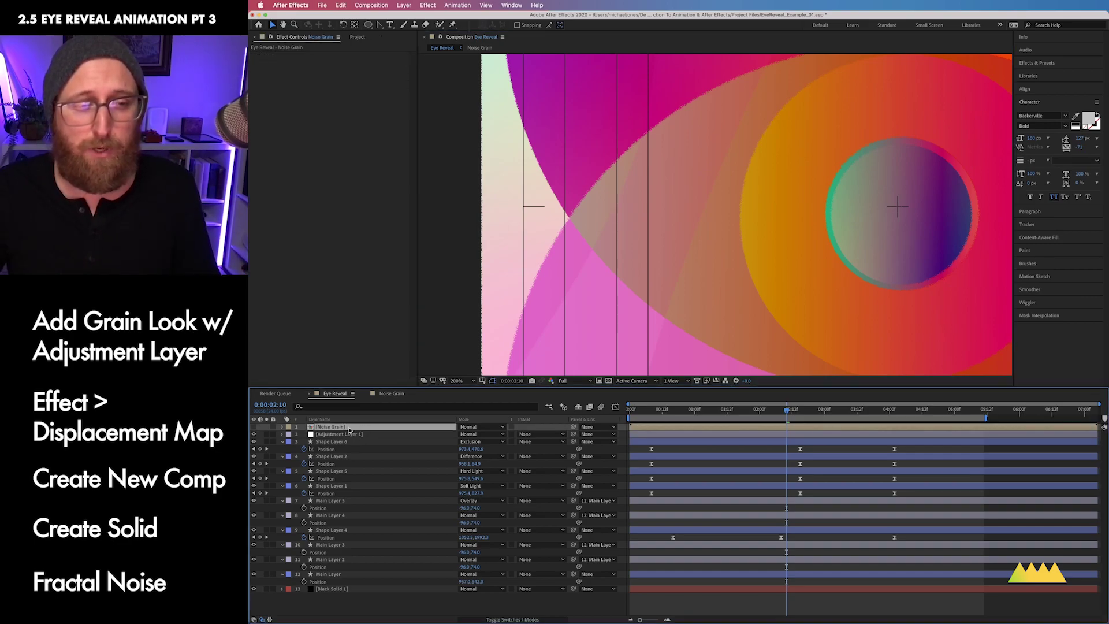
double_click(333, 429)
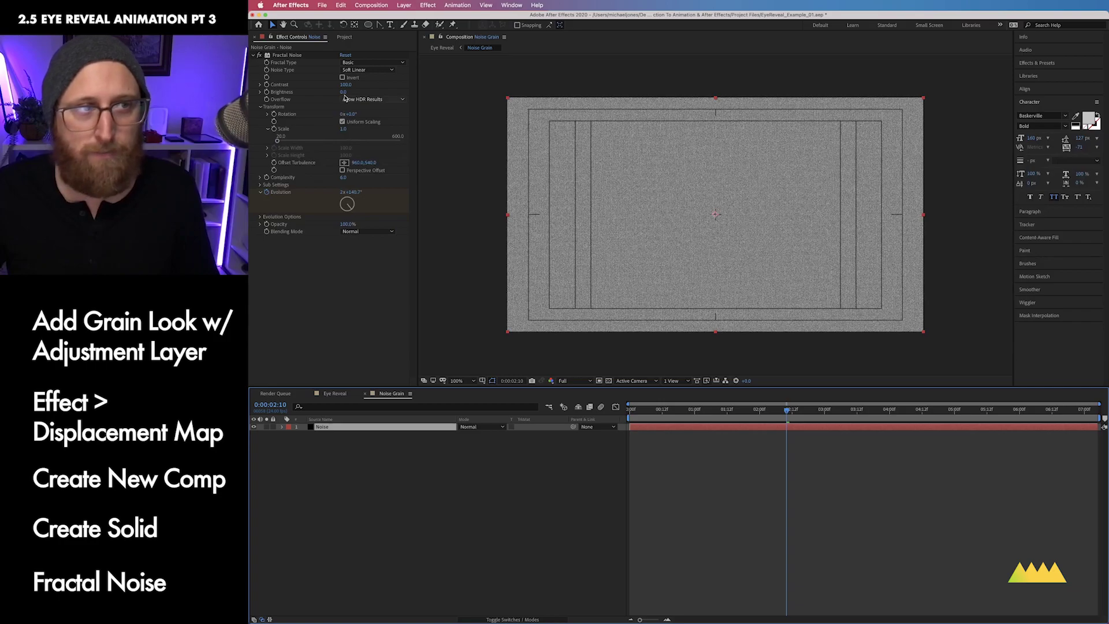
left_click(344, 129)
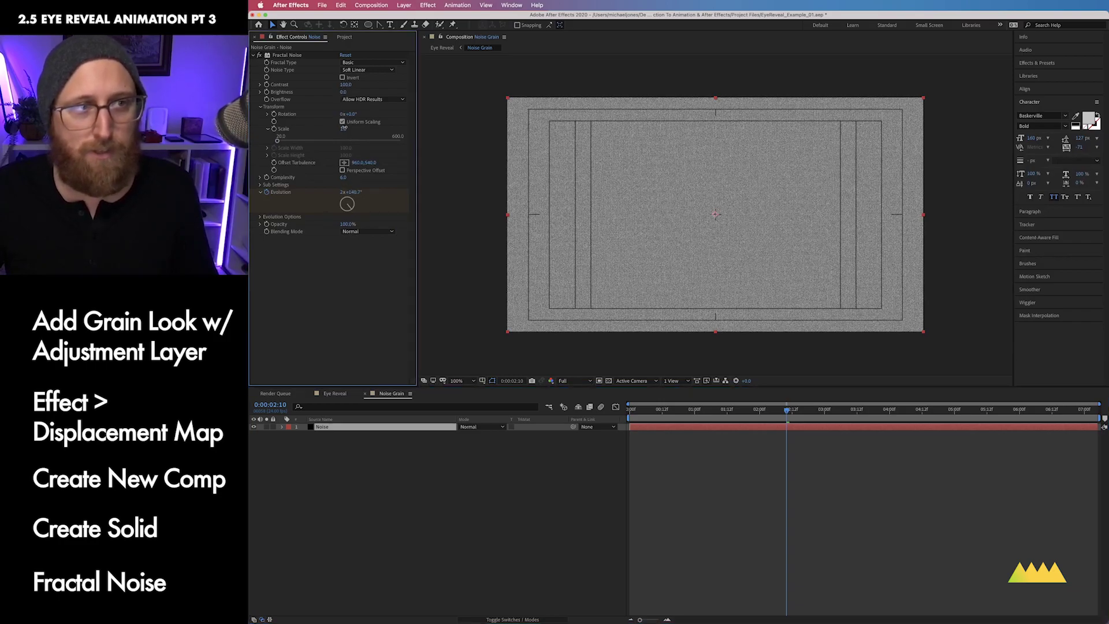
type("100")
key("Return")
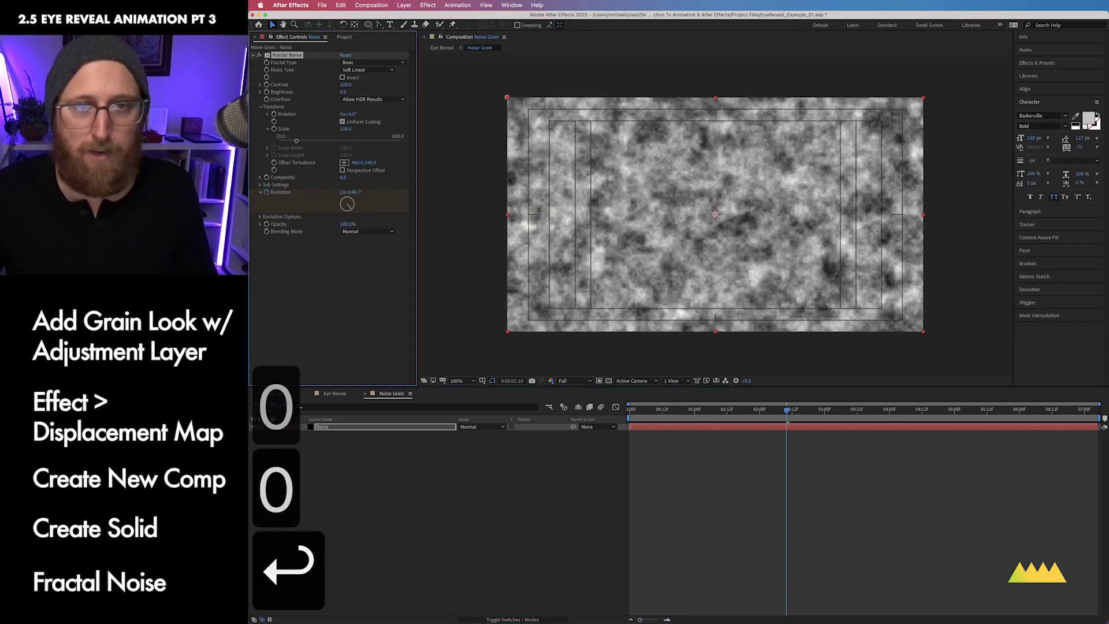
left_click(335, 393)
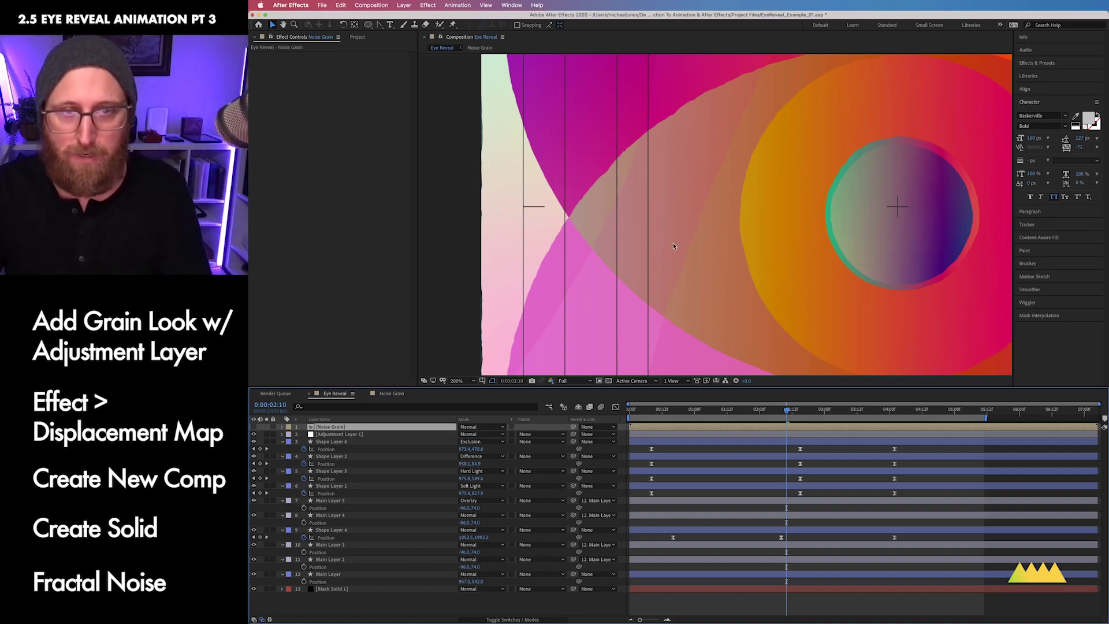
key("super+minus")
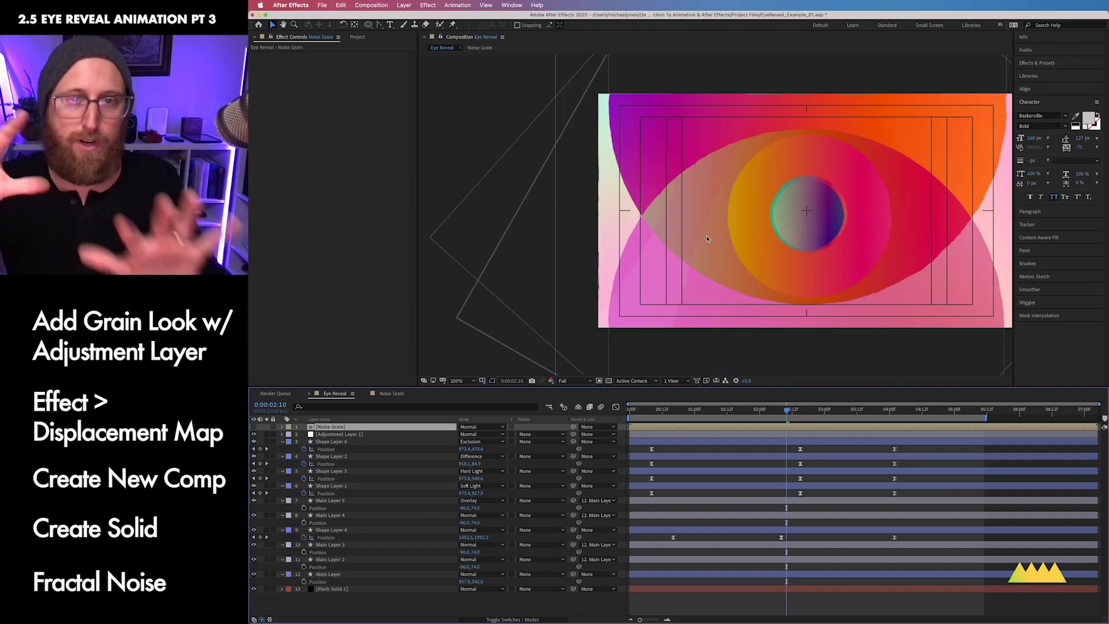
left_click_drag(787, 412, 831, 412)
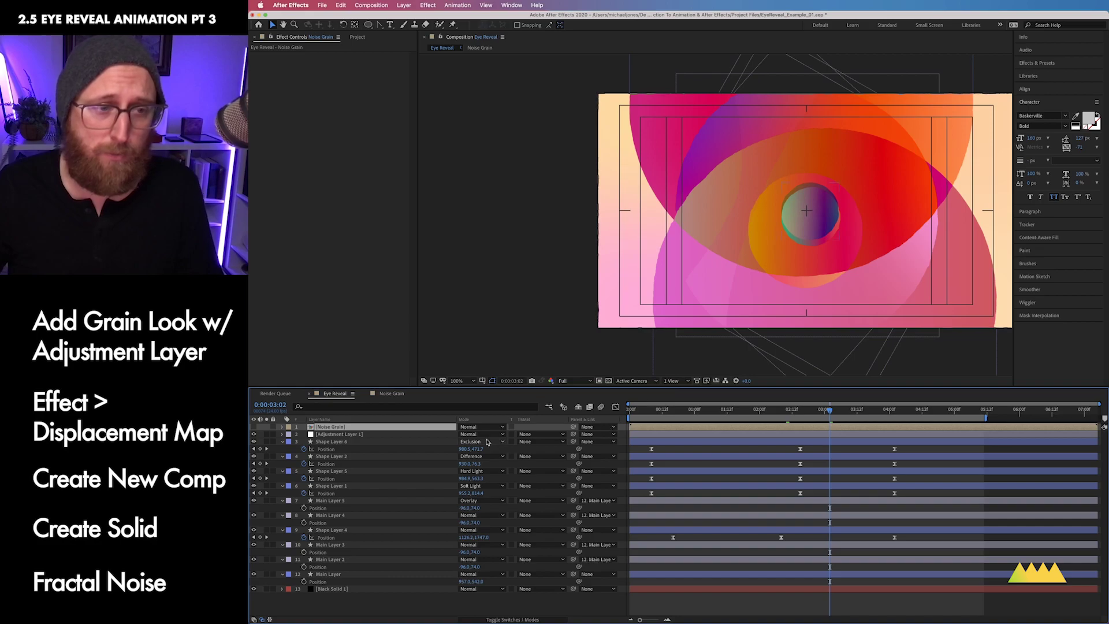
Set the Fractal Noise Scale in Noise Grain back to 1 and check the grainy edges in Eye Reveal.
left_click(392, 393)
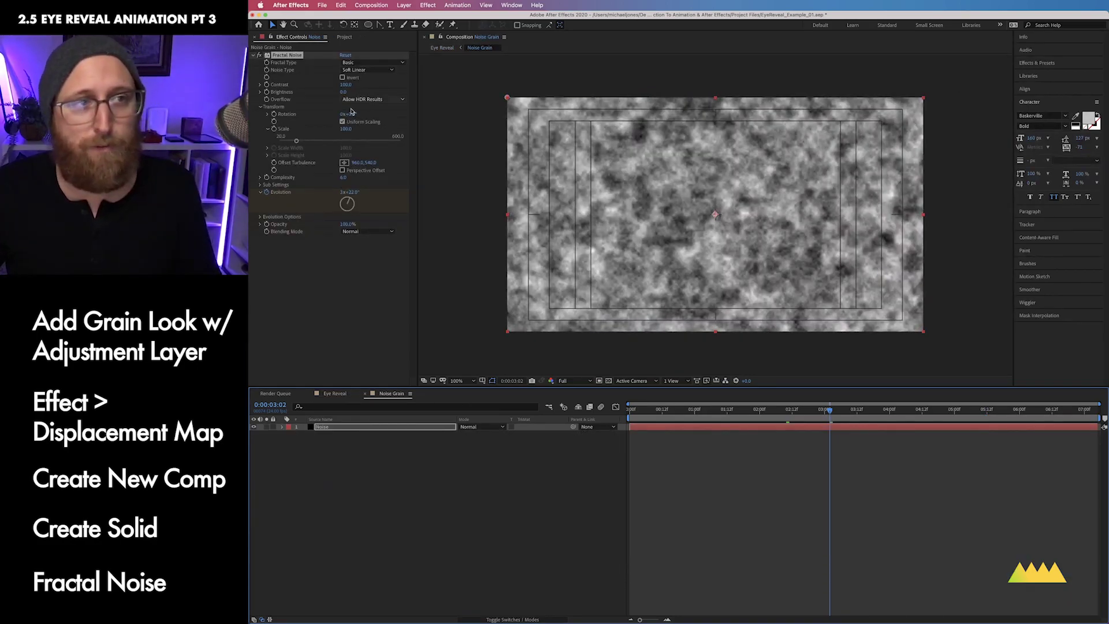
left_click(345, 129)
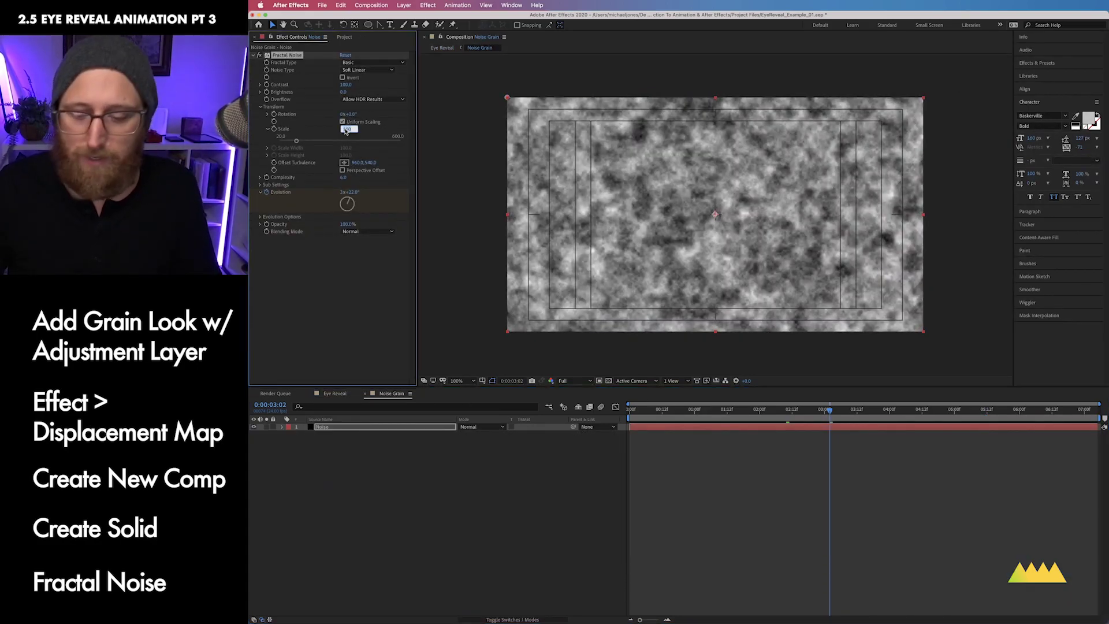
type("1")
key("Return")
left_click(334, 395)
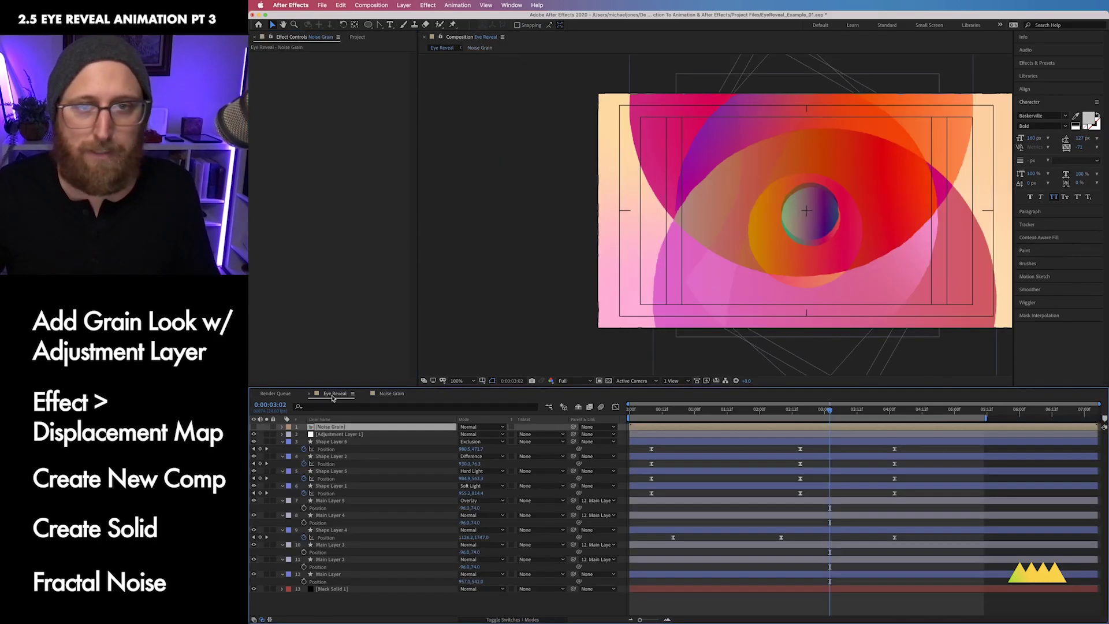
key("super+equal")
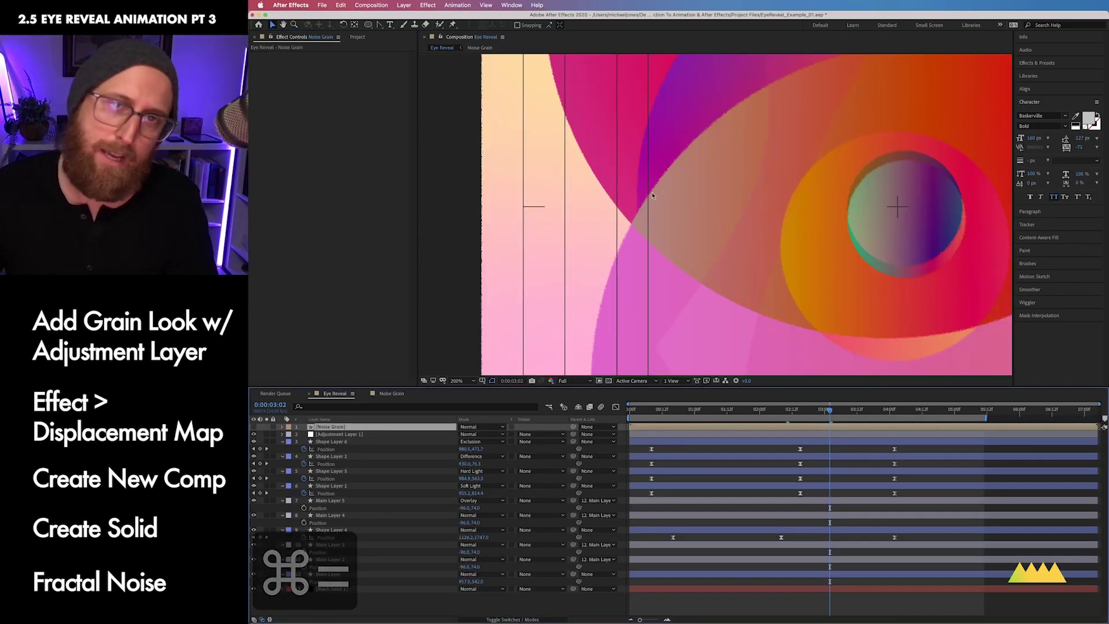
key("super+minus")
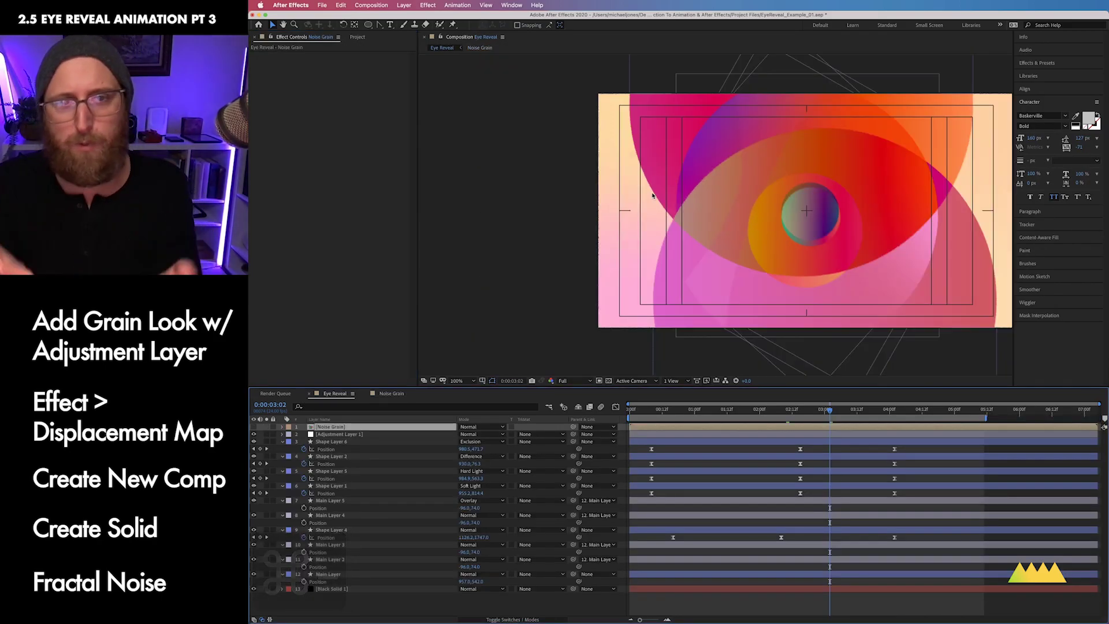
scroll(807, 166, "right", 3)
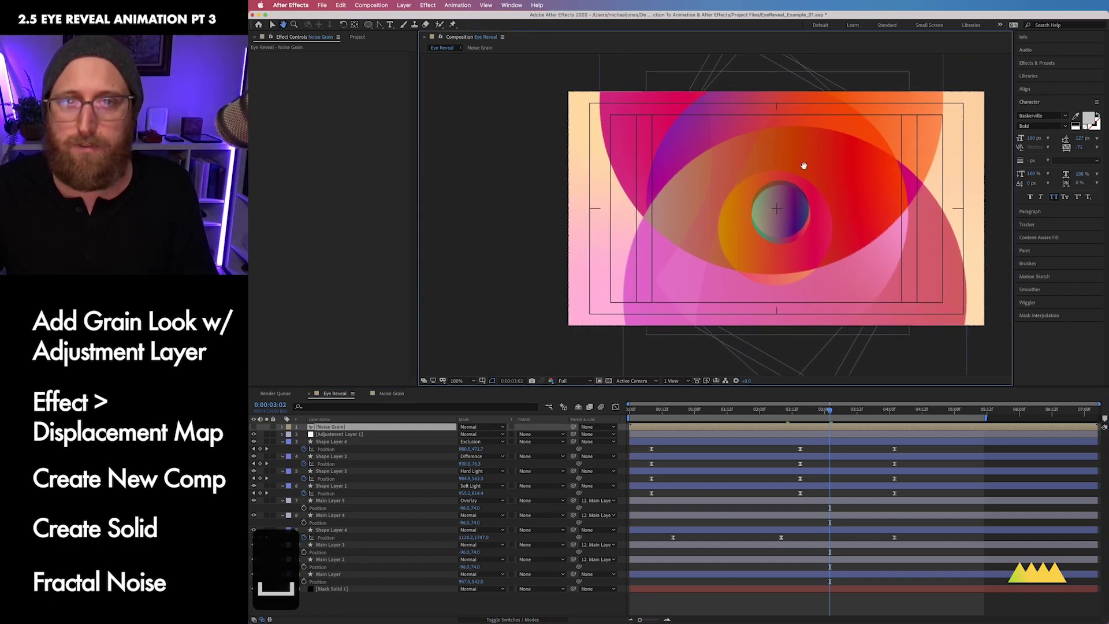